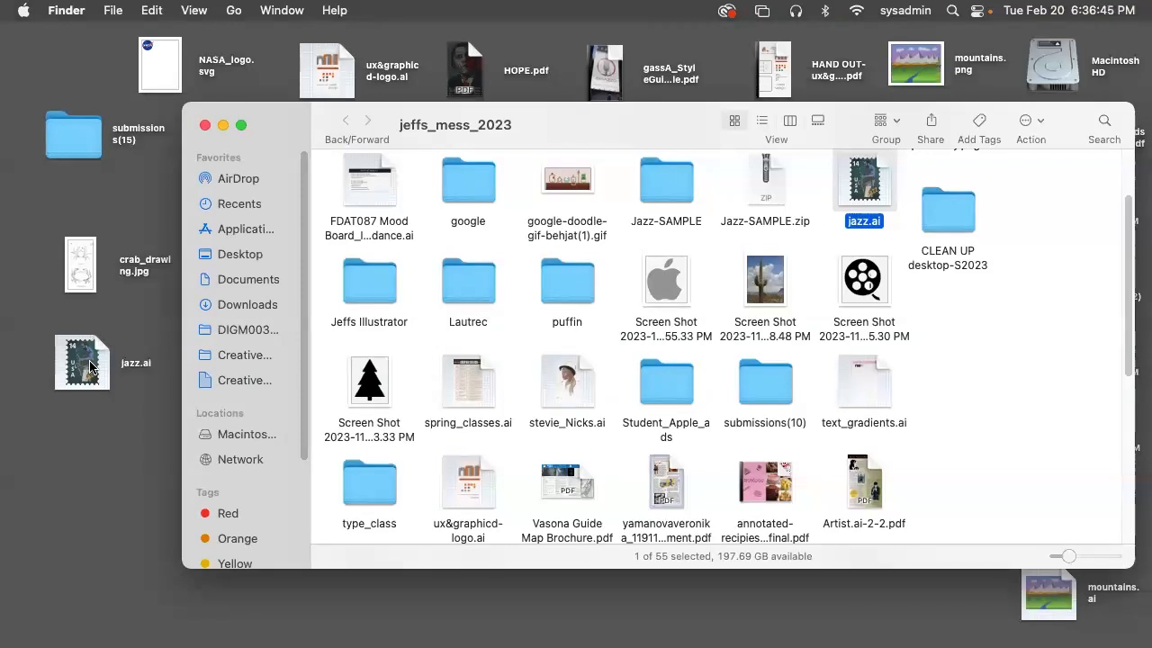
Open HOPE.pdf from the desktop, view the whole page at 33.3%, and close it
click(467, 68)
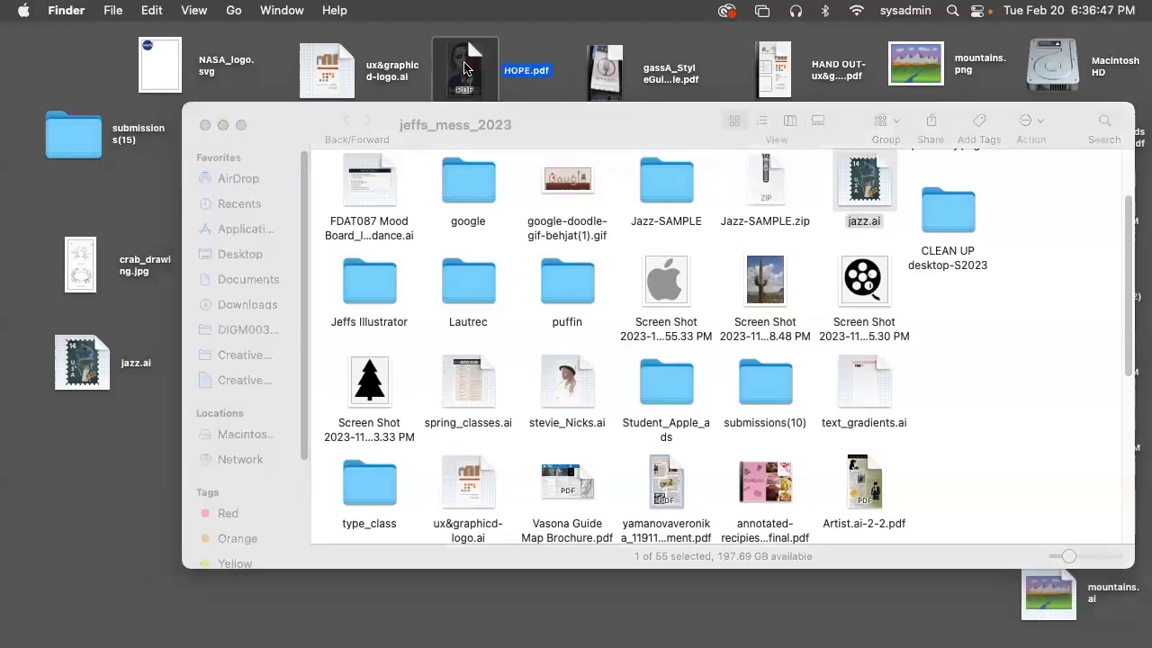
double_click(464, 69)
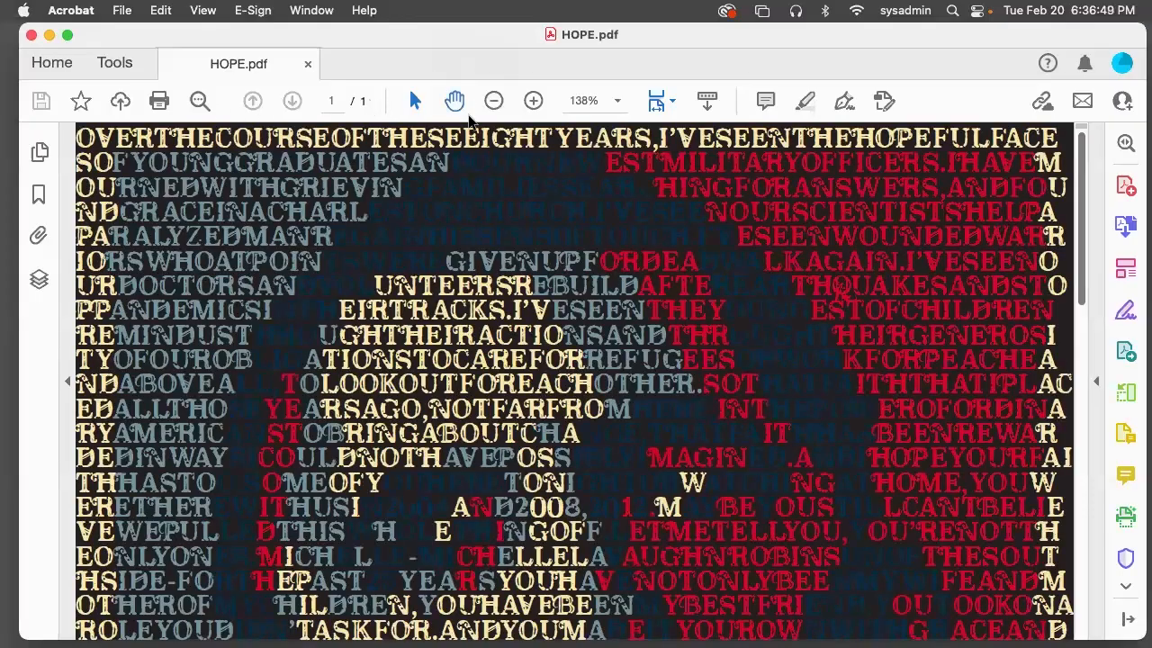
click(494, 101)
click(493, 101)
click(493, 101)
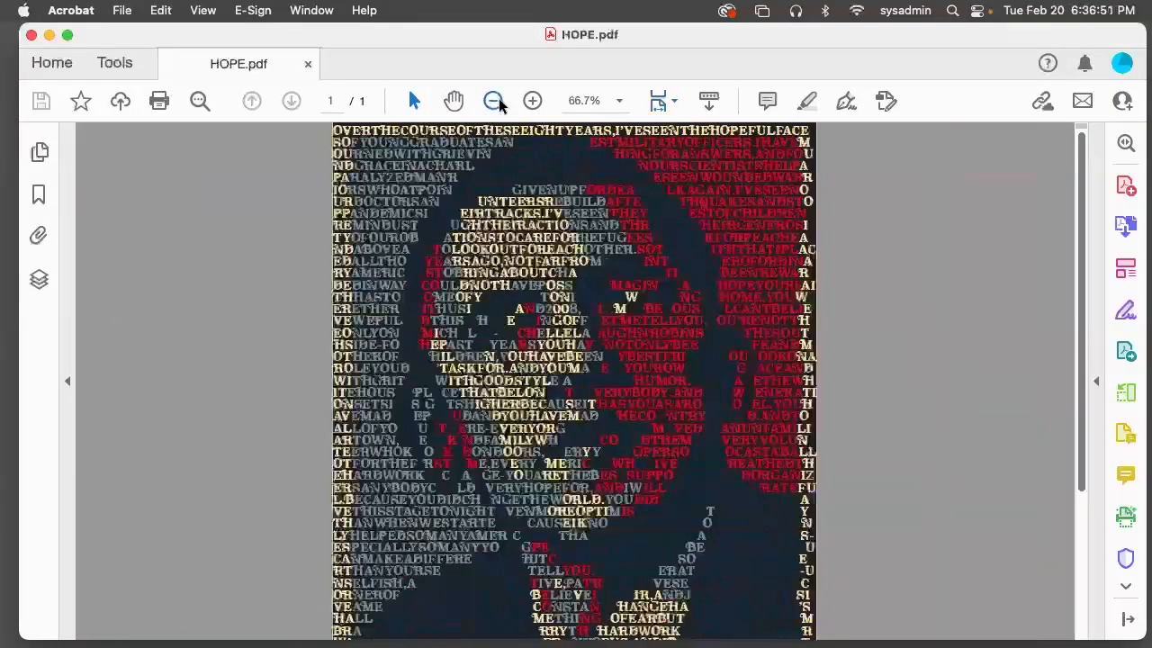
click(494, 100)
click(494, 100)
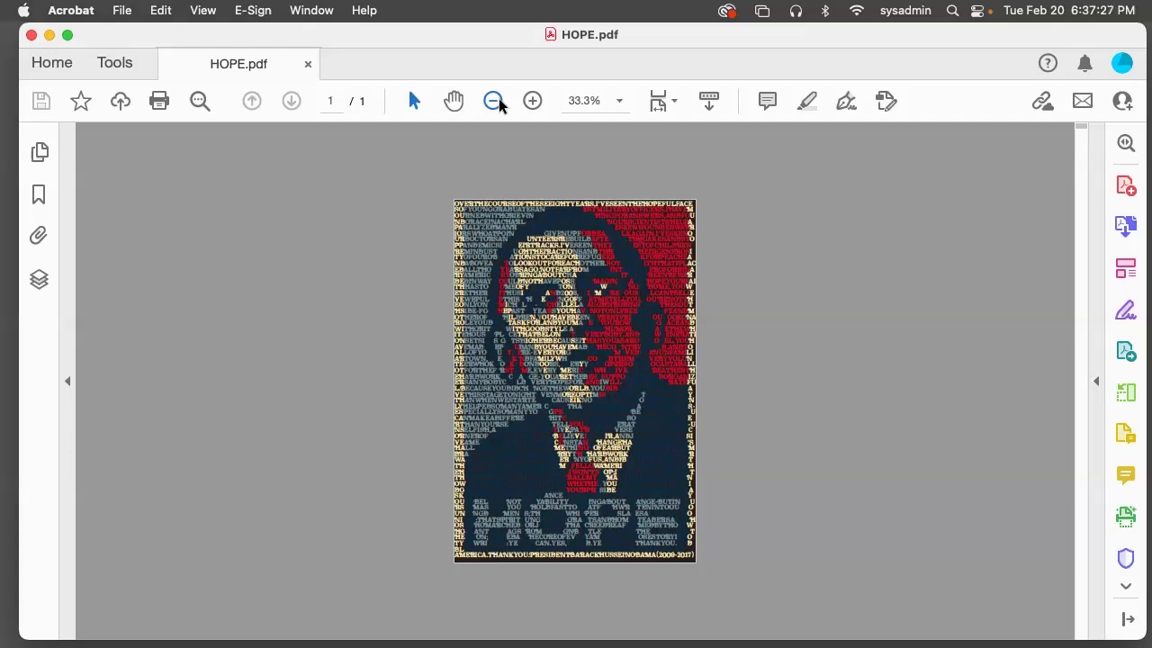
click(31, 35)
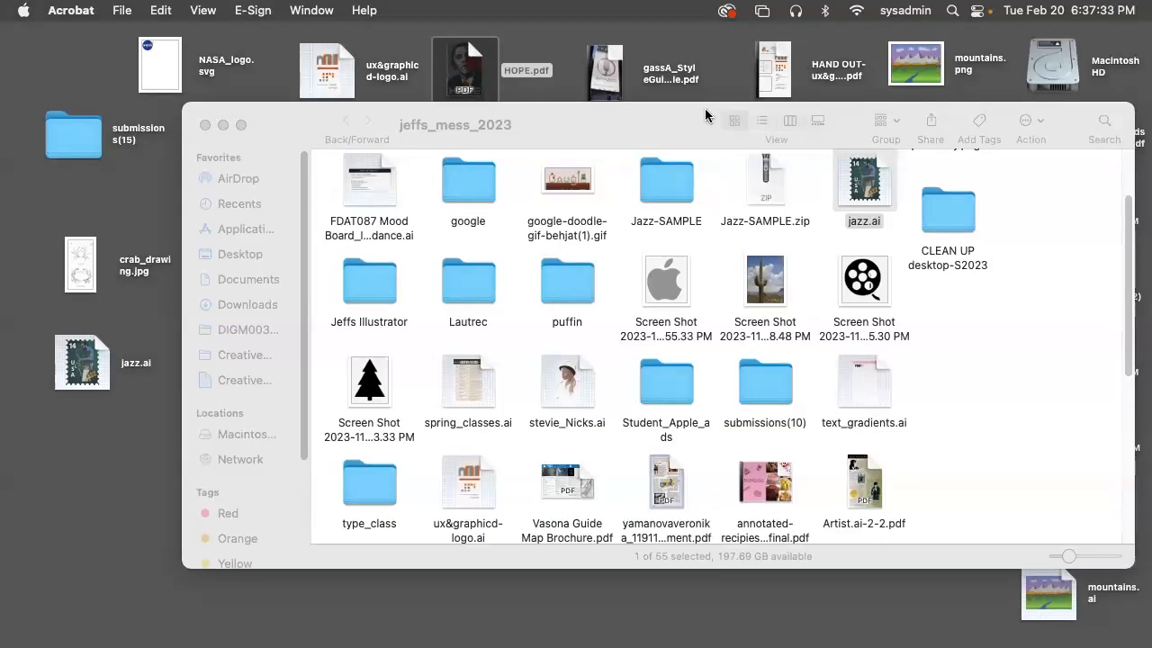
Open the gassA_StyleGuide PDF from the desktop, review it through page 5 at 75% zoom, and quit Acrobat
drag(710, 117, 708, 153)
drag(692, 205, 699, 206)
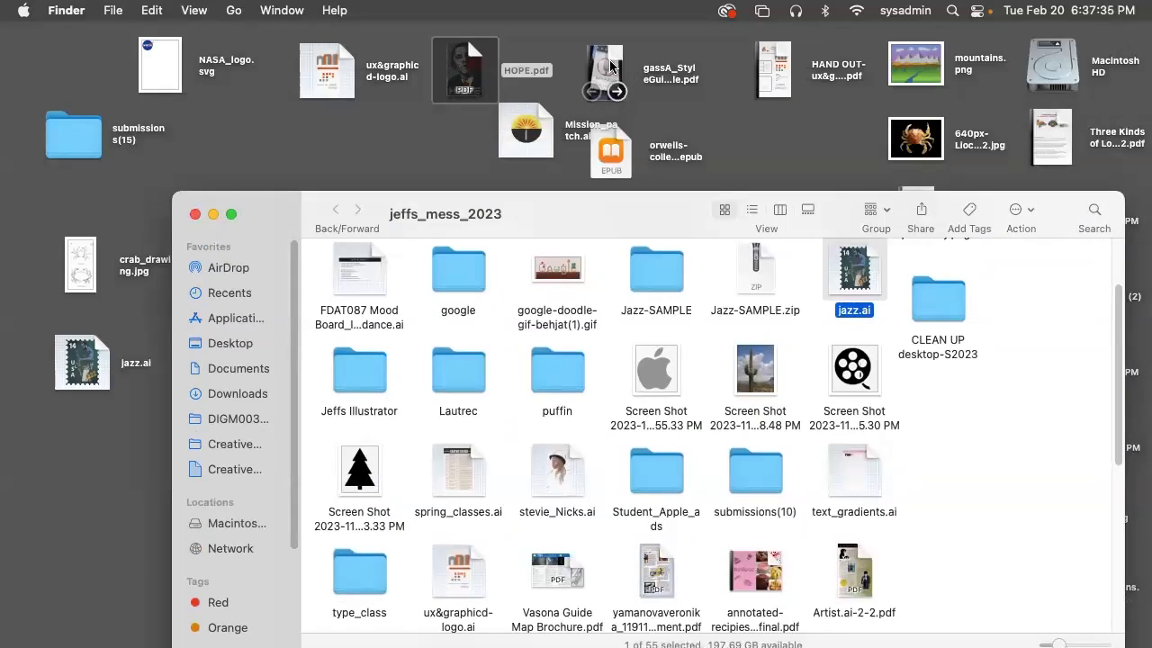
double_click(610, 67)
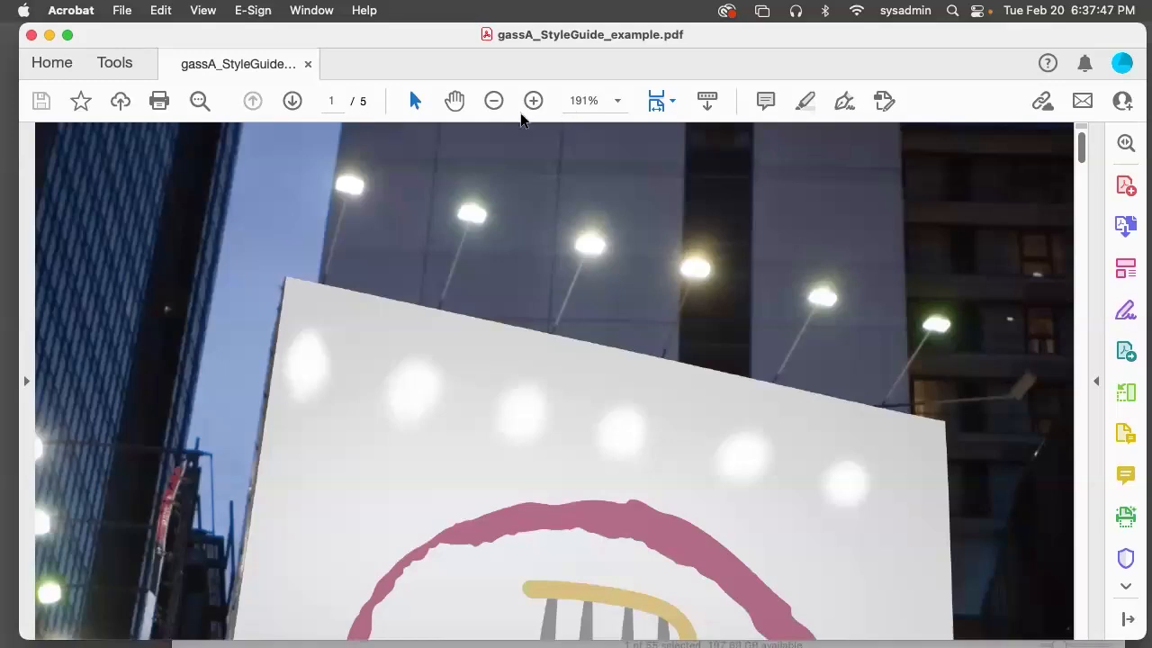
click(496, 101)
click(496, 102)
click(496, 102)
click(495, 101)
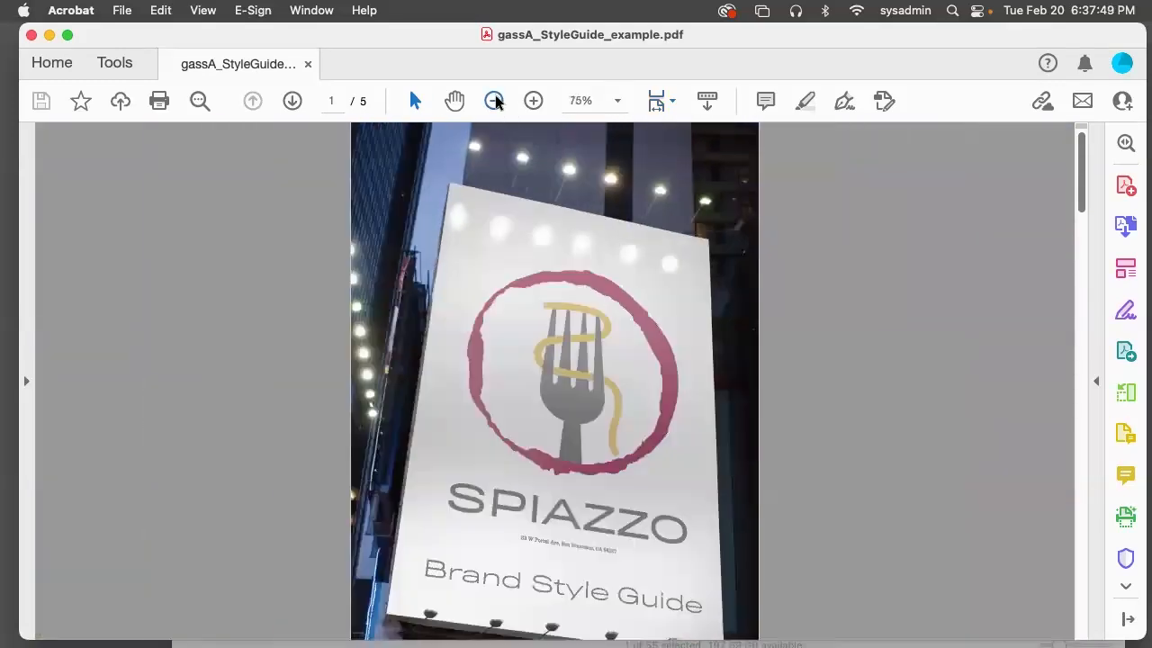
scroll(704, 498, down, 1)
scroll(703, 493, down, 2)
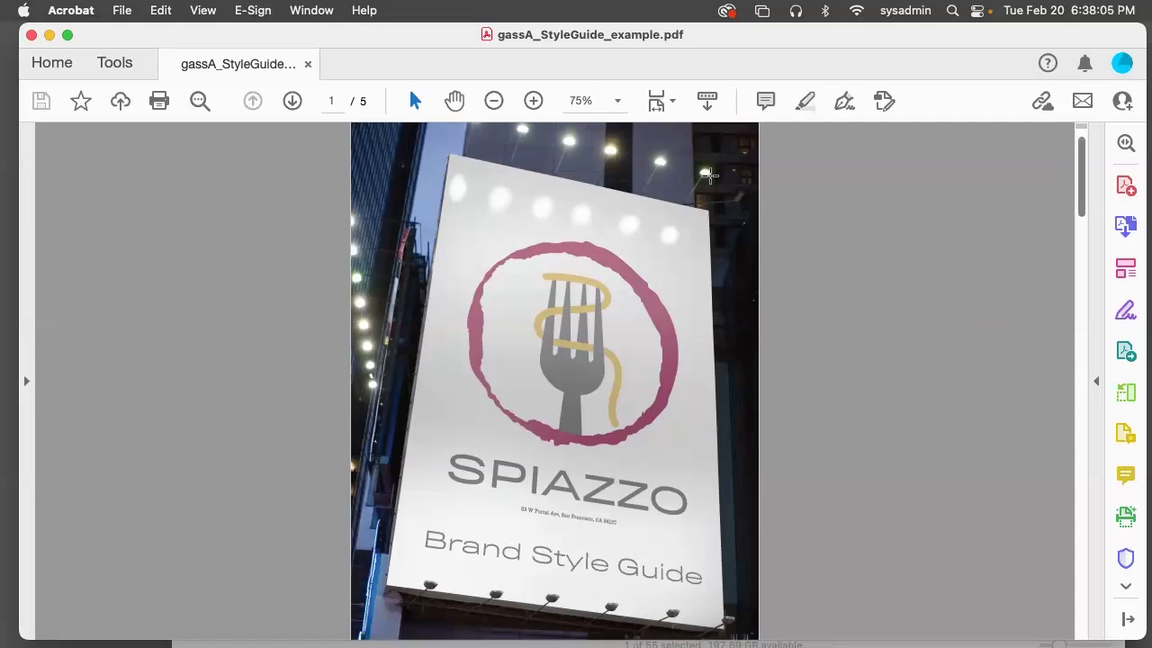
drag(1080, 210, 1049, 603)
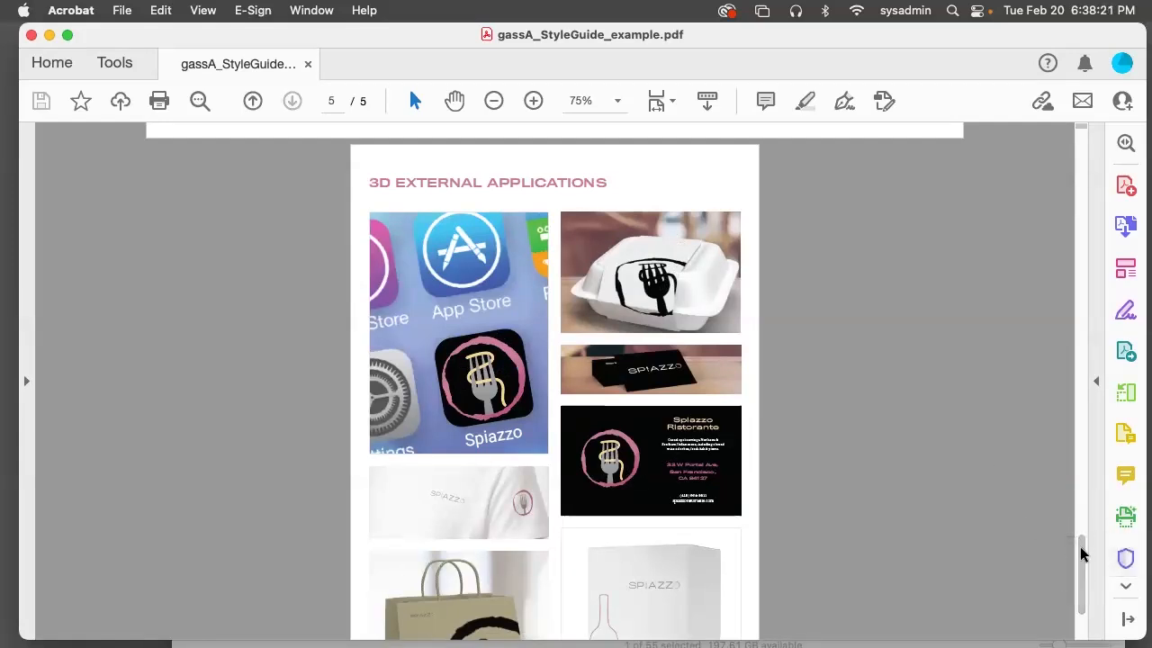
drag(1082, 547, 1079, 594)
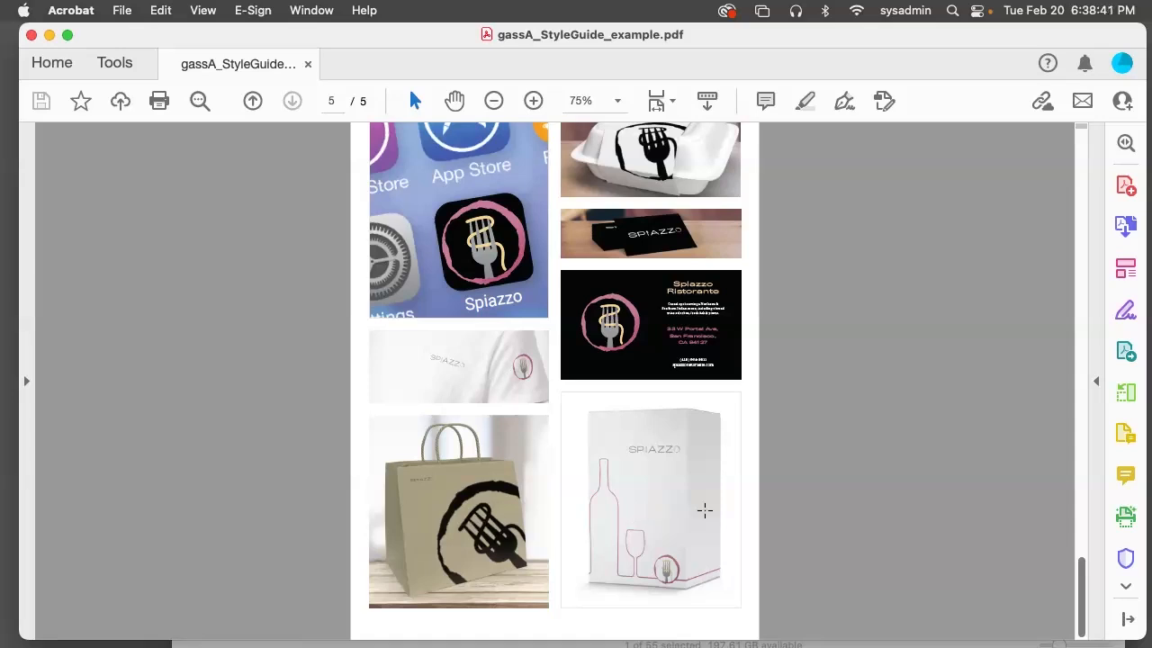
click(82, 10)
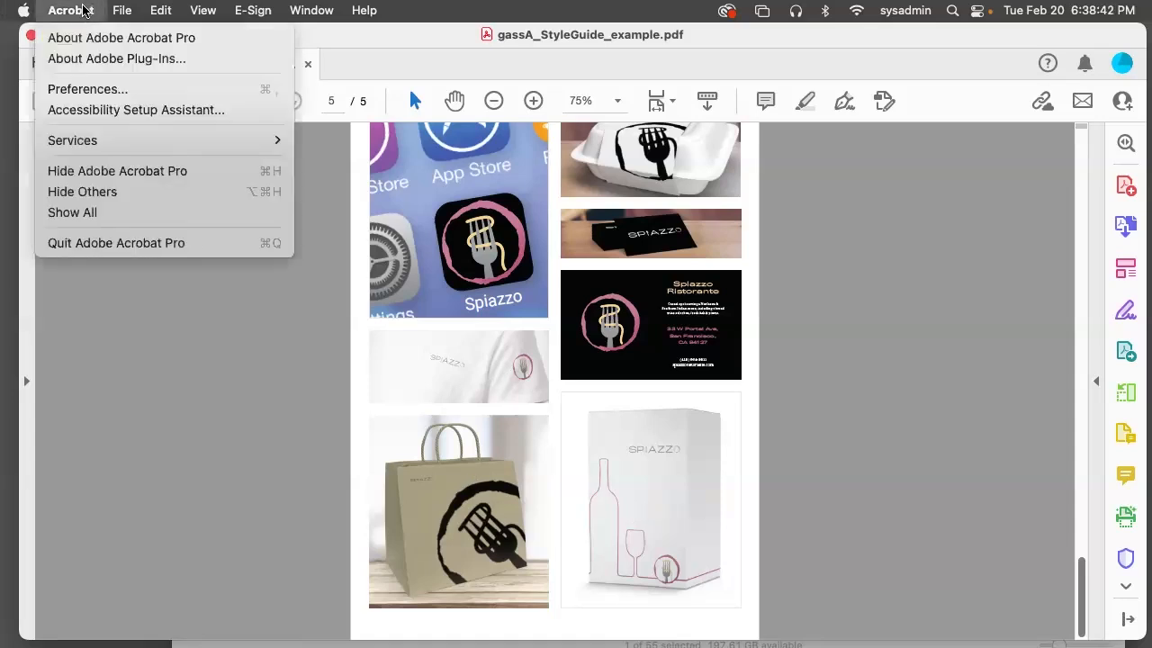
click(131, 245)
Launch Adobe Photoshop 2023 and open the Adobe Stock website from its home screen
drag(306, 214, 278, 120)
mouse_move(312, 630)
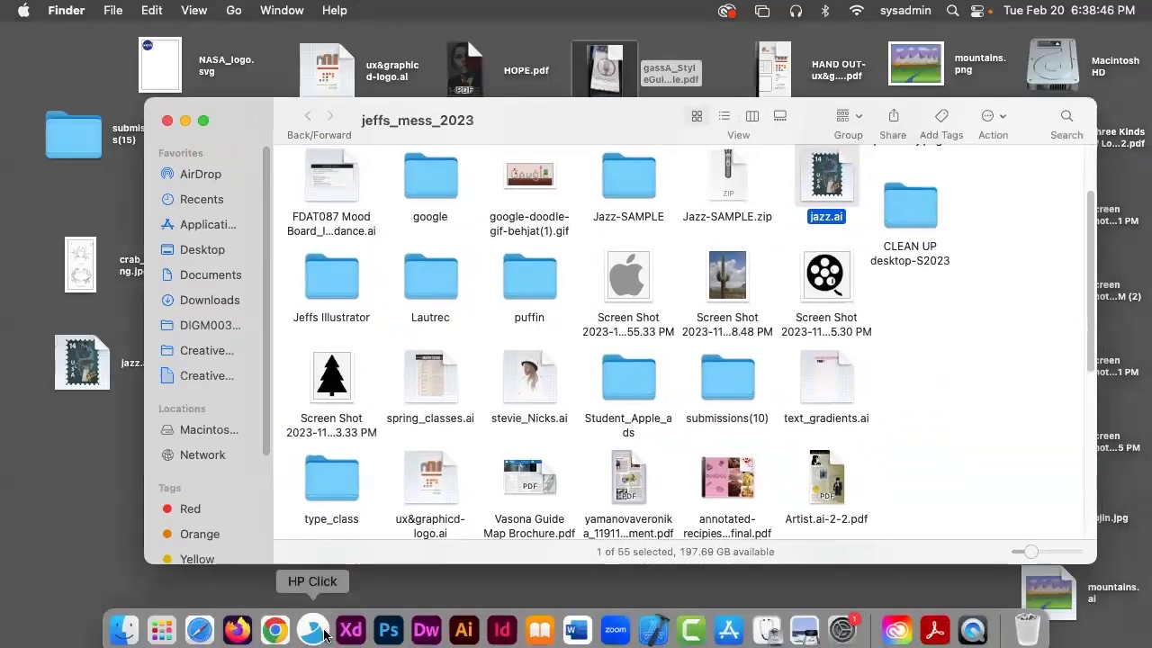
click(383, 625)
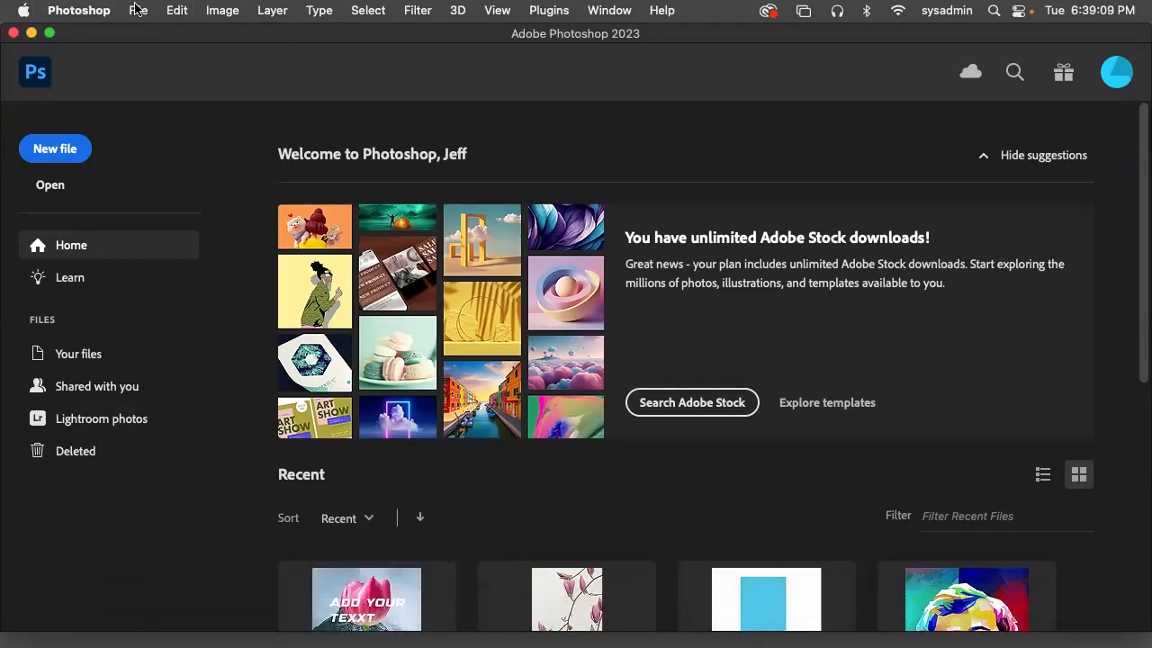
click(670, 405)
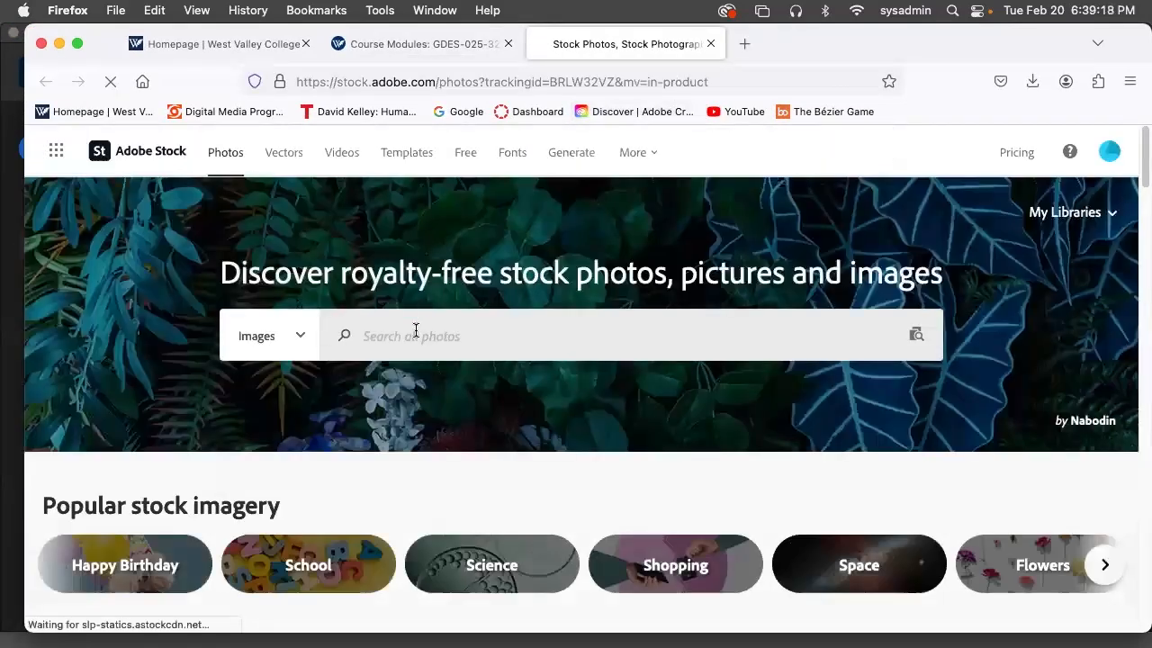
Search Adobe Stock images for "road sign bus stop", using the suggestion offered for "bus stop"
click(416, 331)
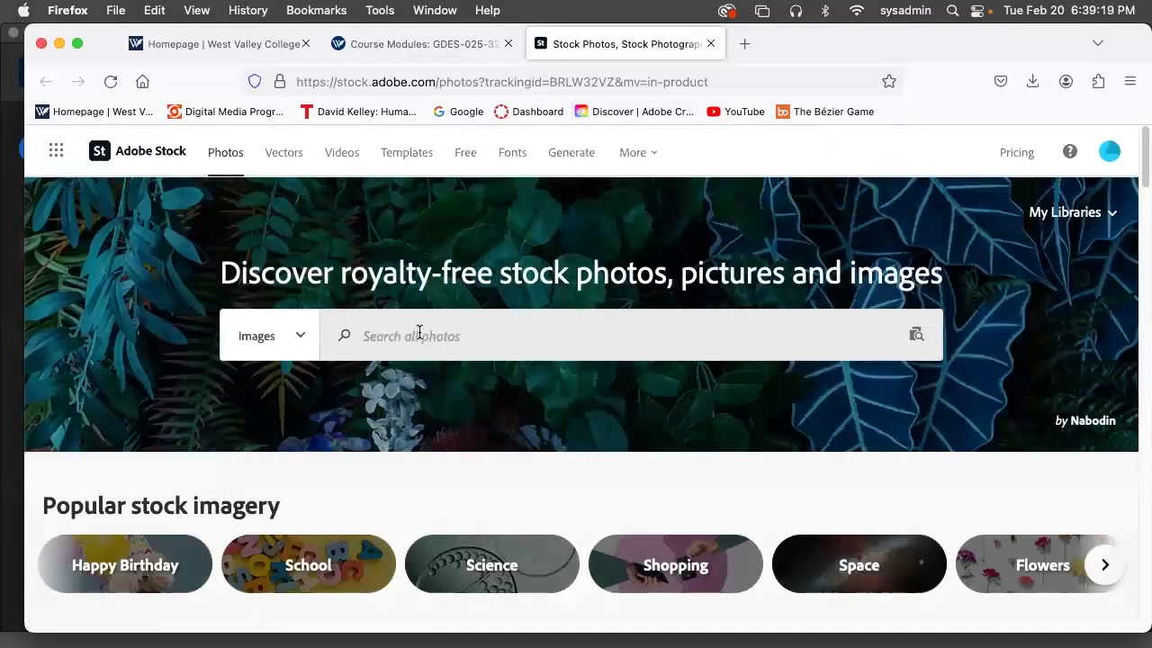
text(bus stop)
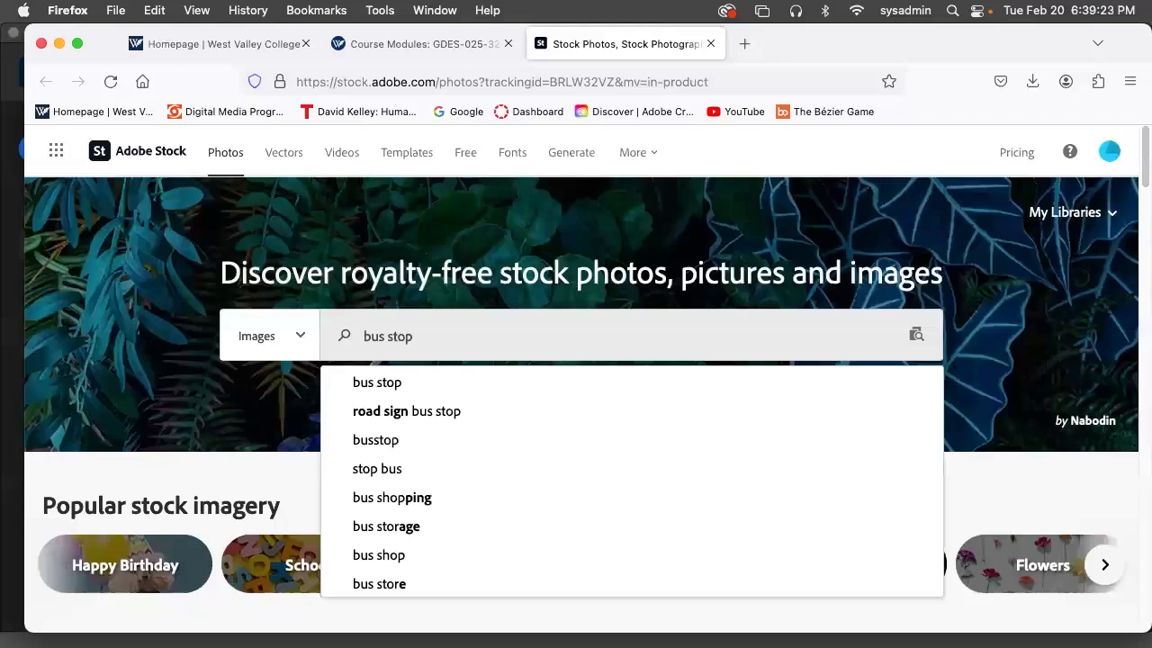
click(410, 413)
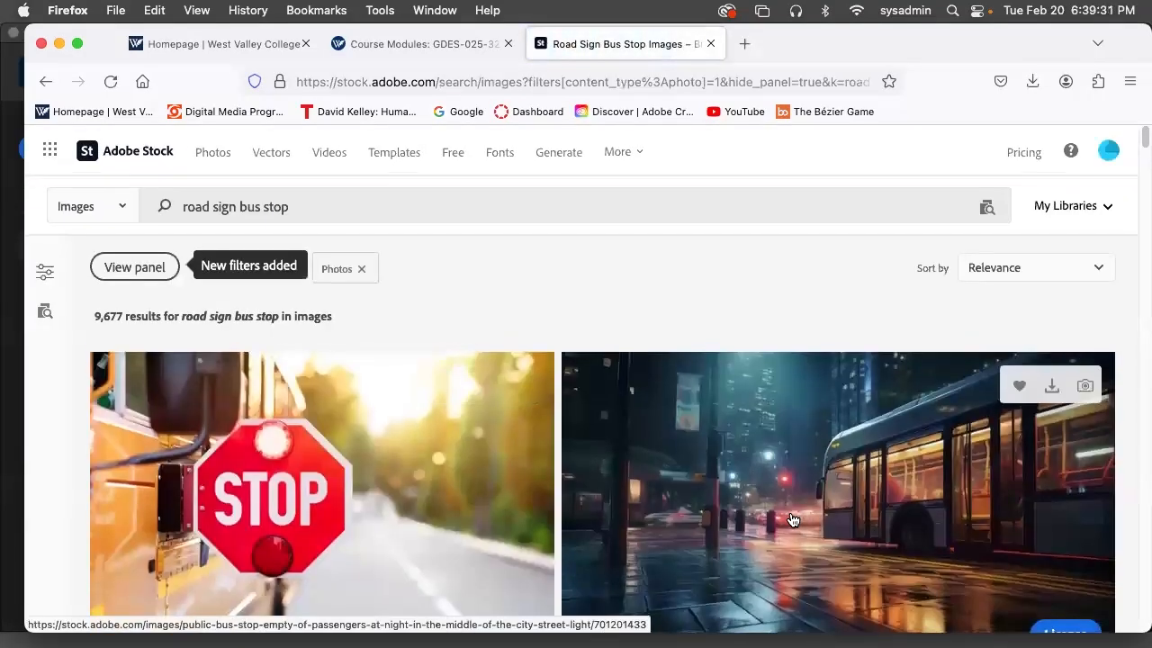
License and download the dusk photo of a bus stop with a large blank advertising panel
scroll(709, 484, down, 5)
scroll(792, 520, down, 2)
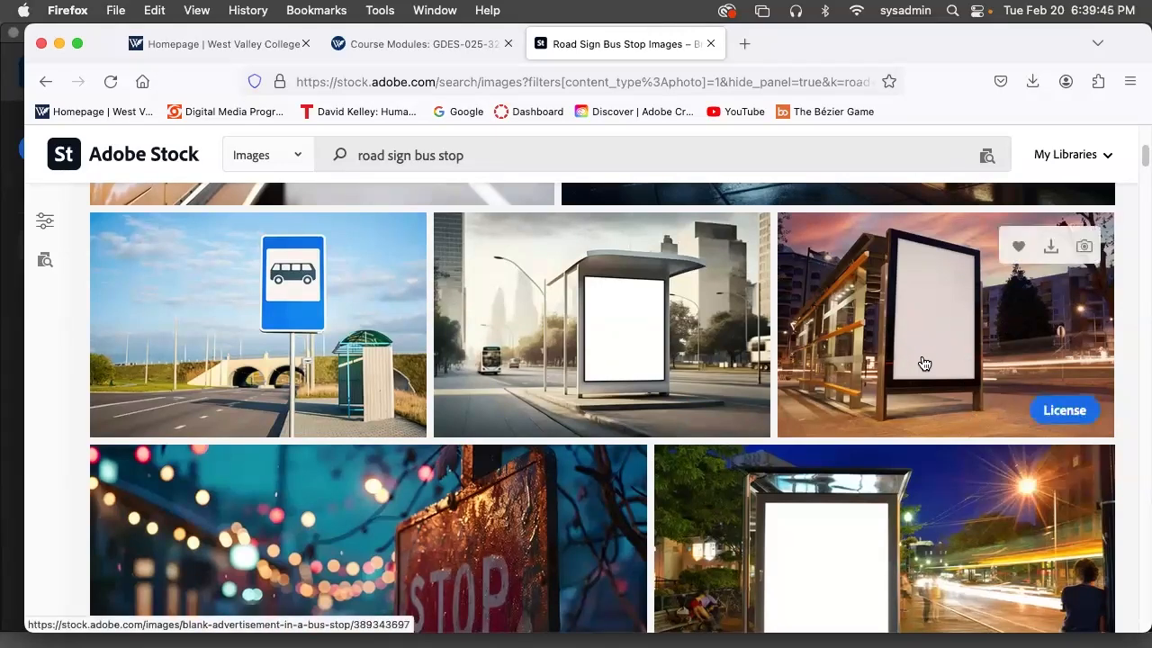
click(1067, 412)
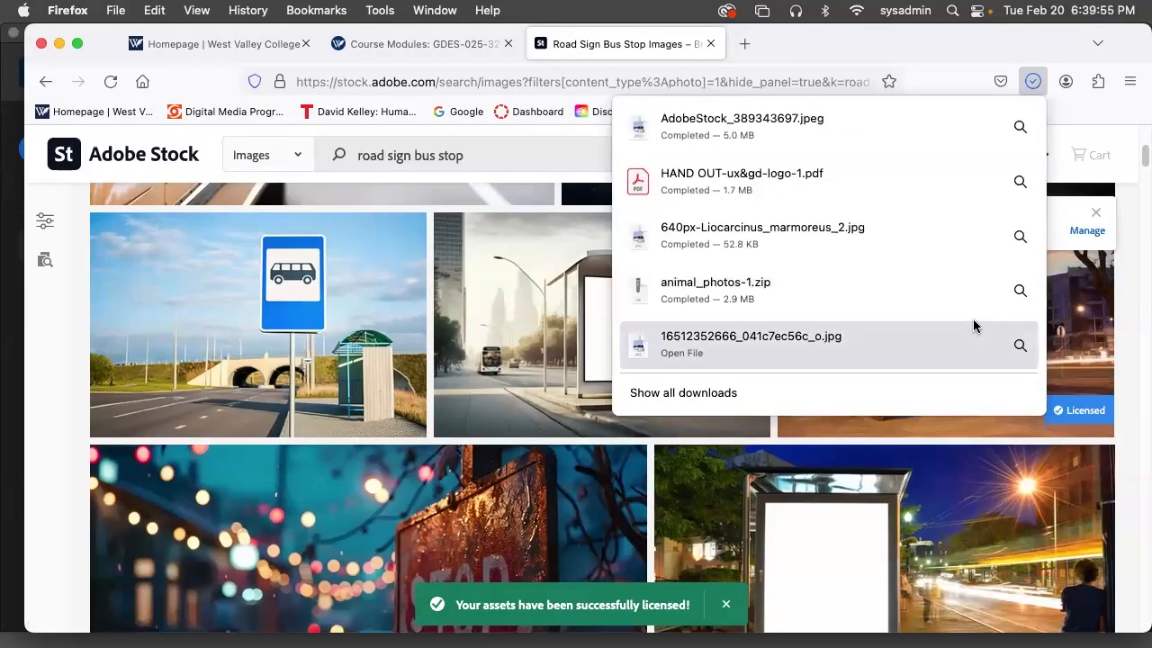
right_click(691, 119)
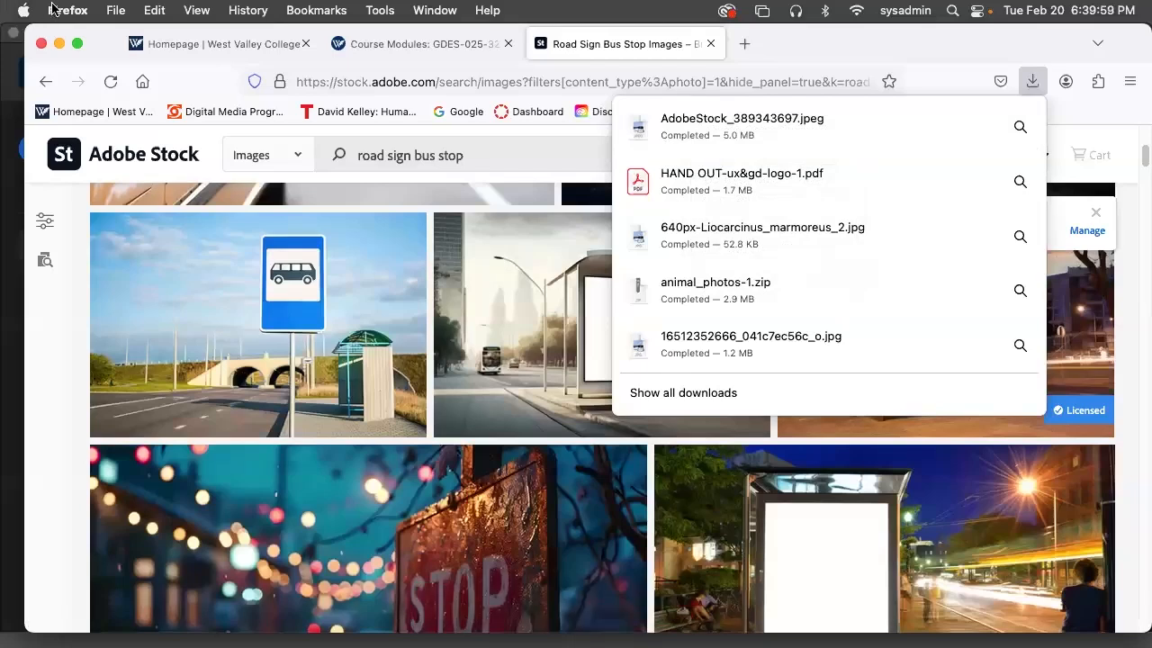
Switch to Photoshop and open AdobeStock_389343697.jpeg from the Downloads folder
click(99, 34)
drag(111, 82, 109, 115)
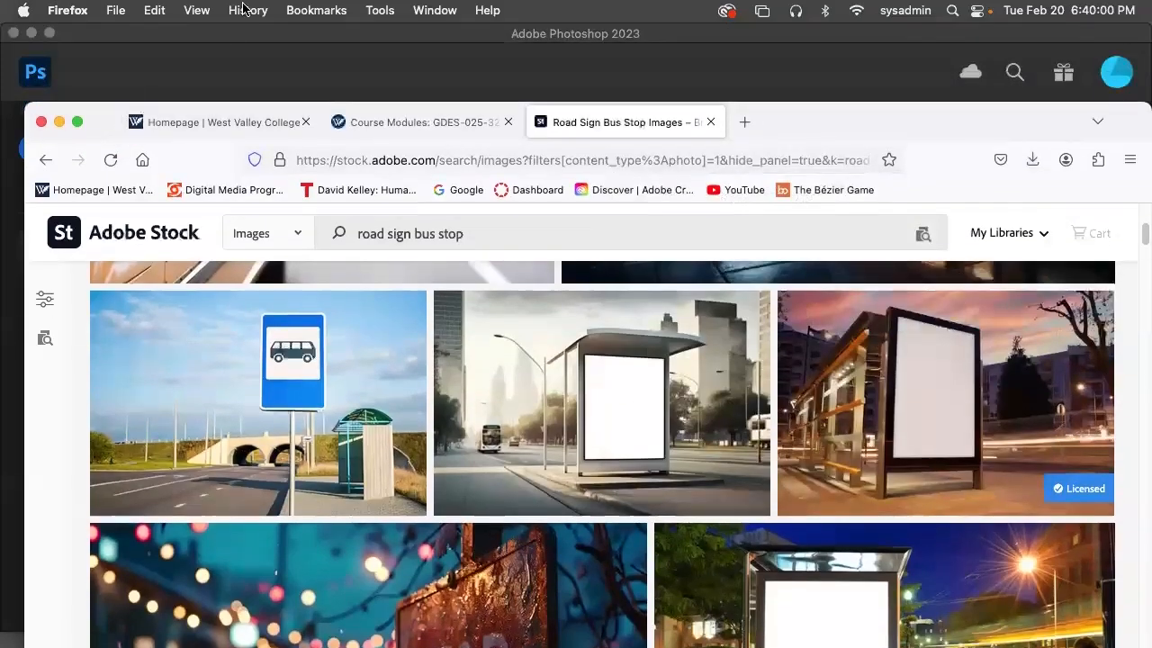
click(134, 30)
click(138, 11)
click(170, 51)
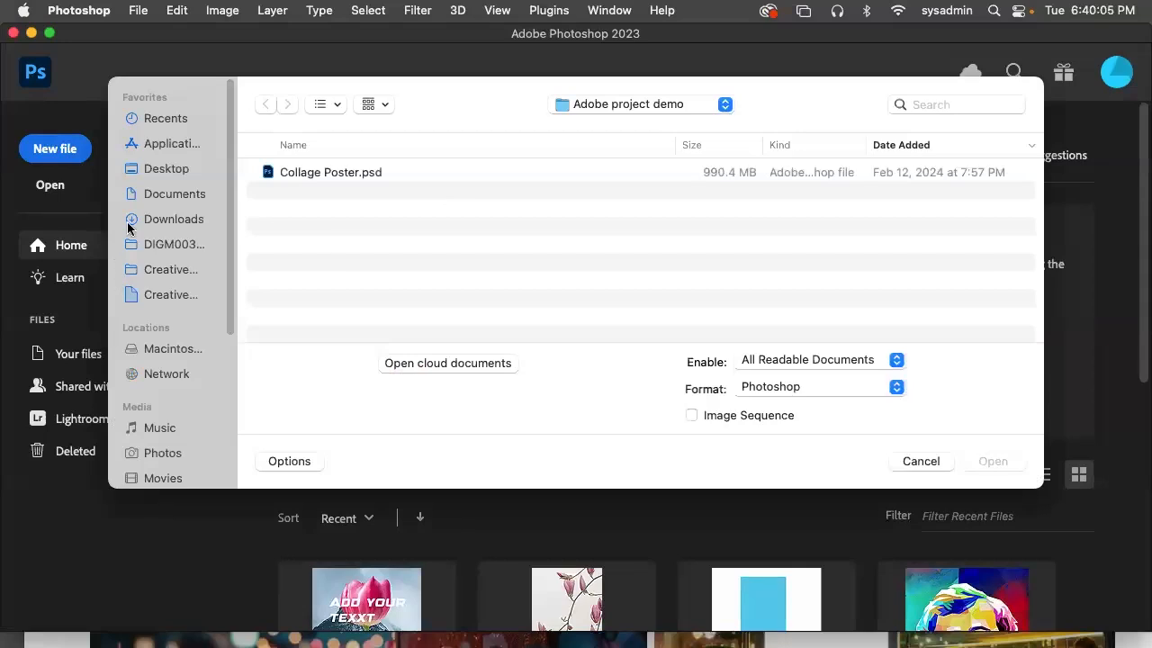
click(176, 225)
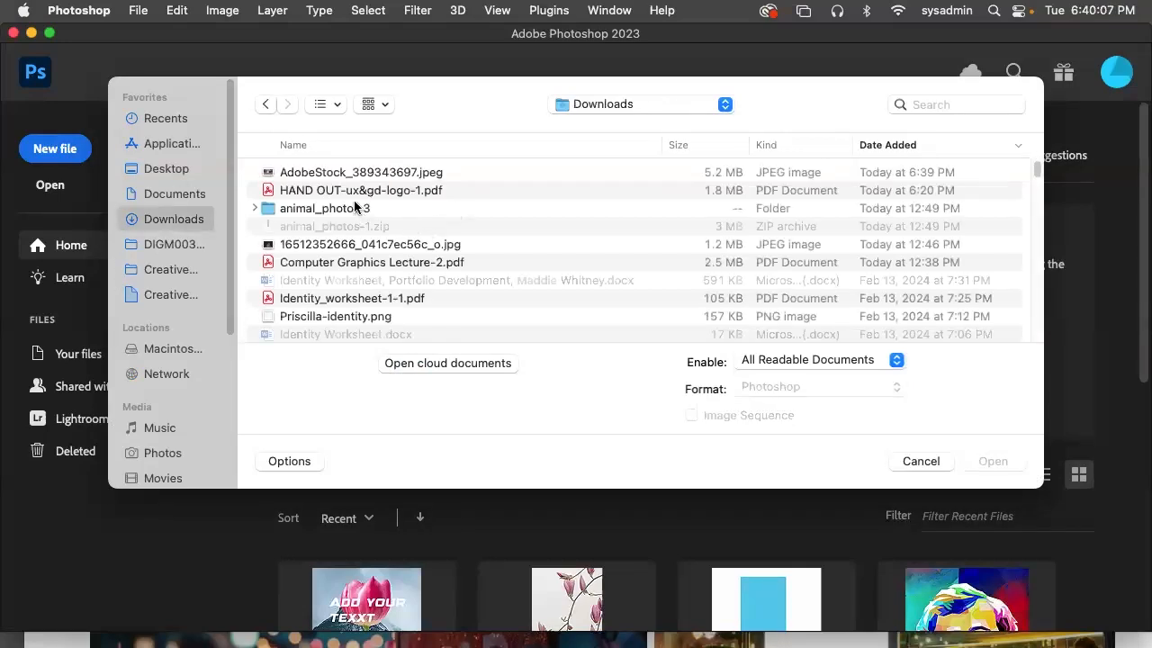
click(367, 173)
click(1017, 460)
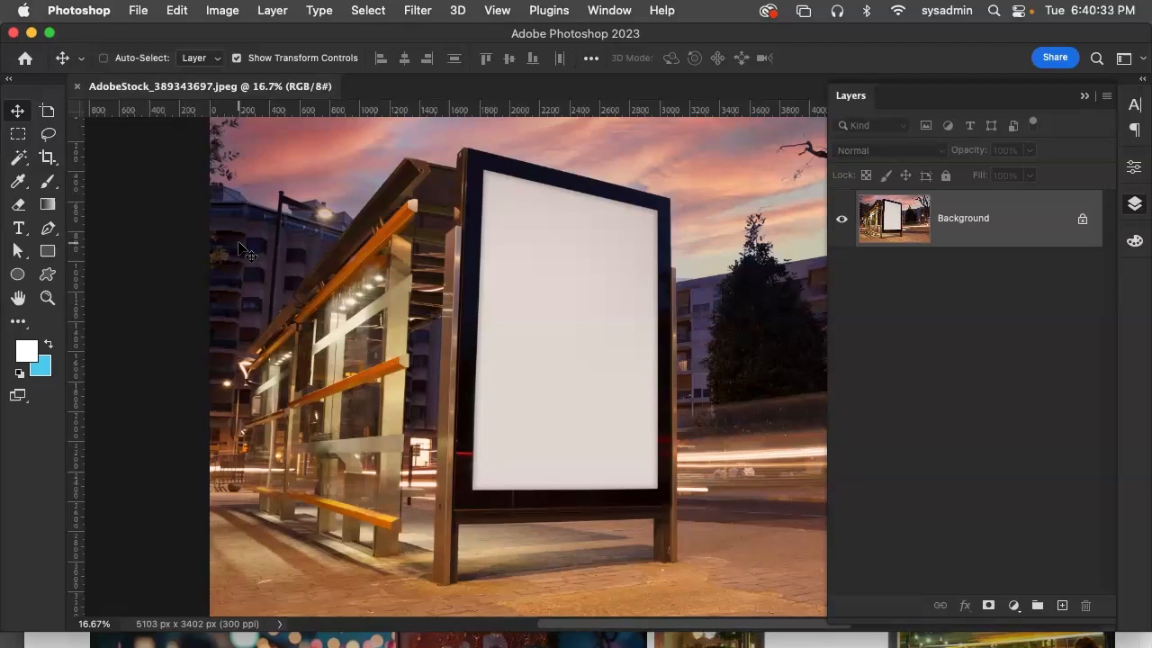
Start placing HOPE.pdf from the Desktop as an embedded file in the bus stop document
click(140, 10)
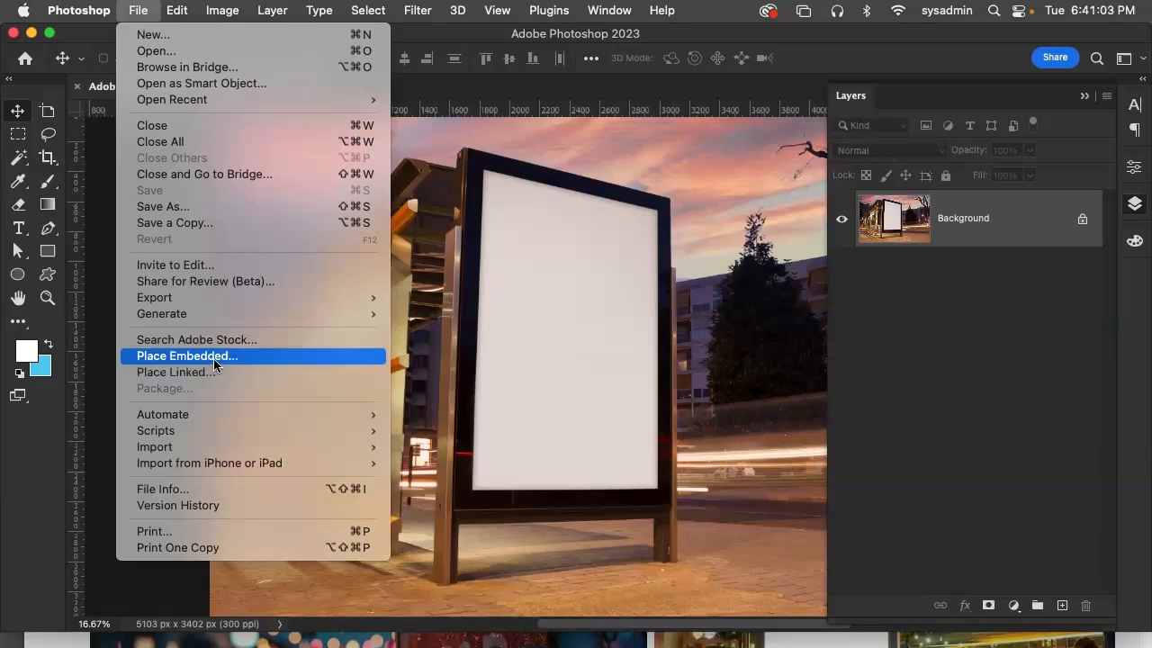
click(214, 358)
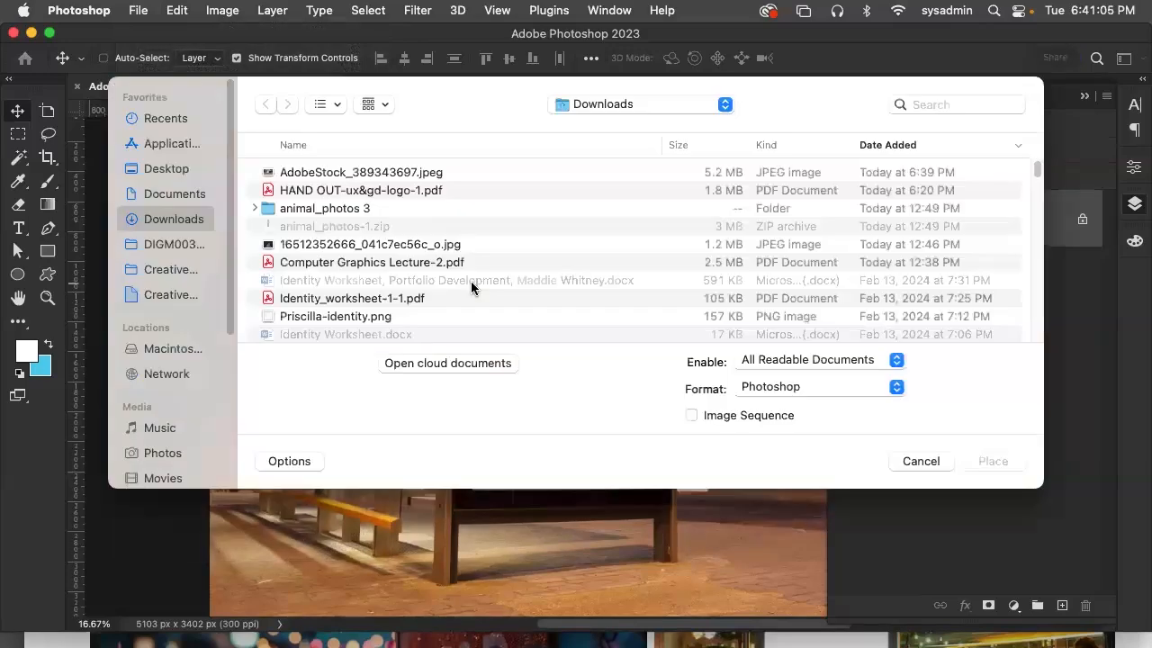
click(158, 168)
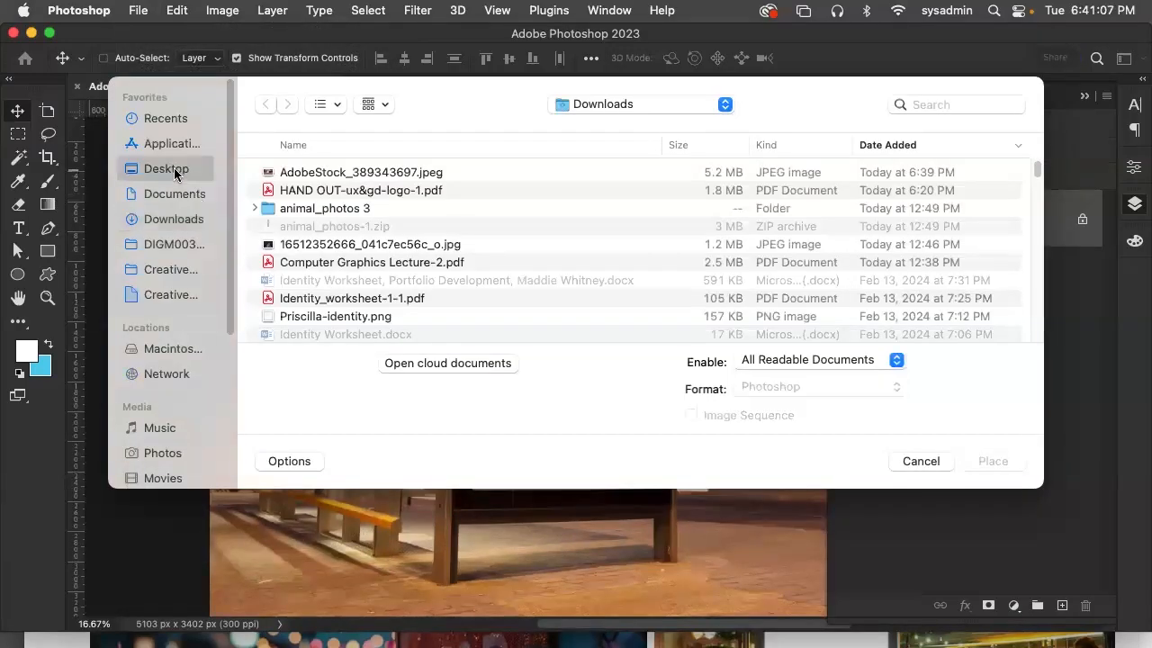
scroll(389, 283, down, 1)
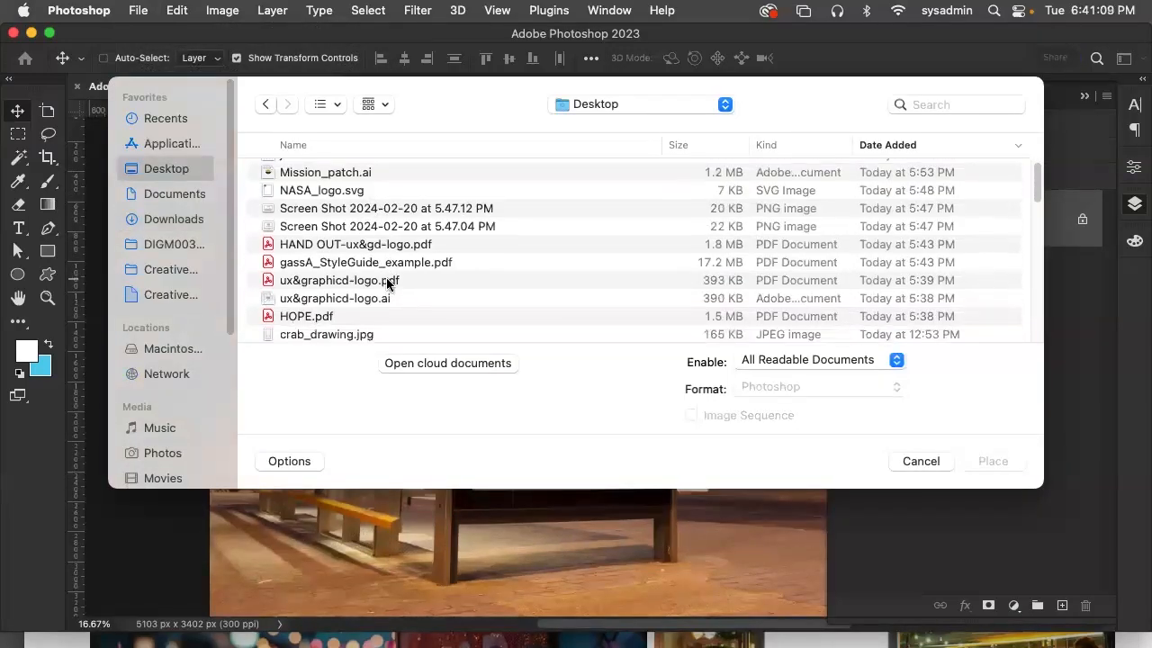
click(320, 315)
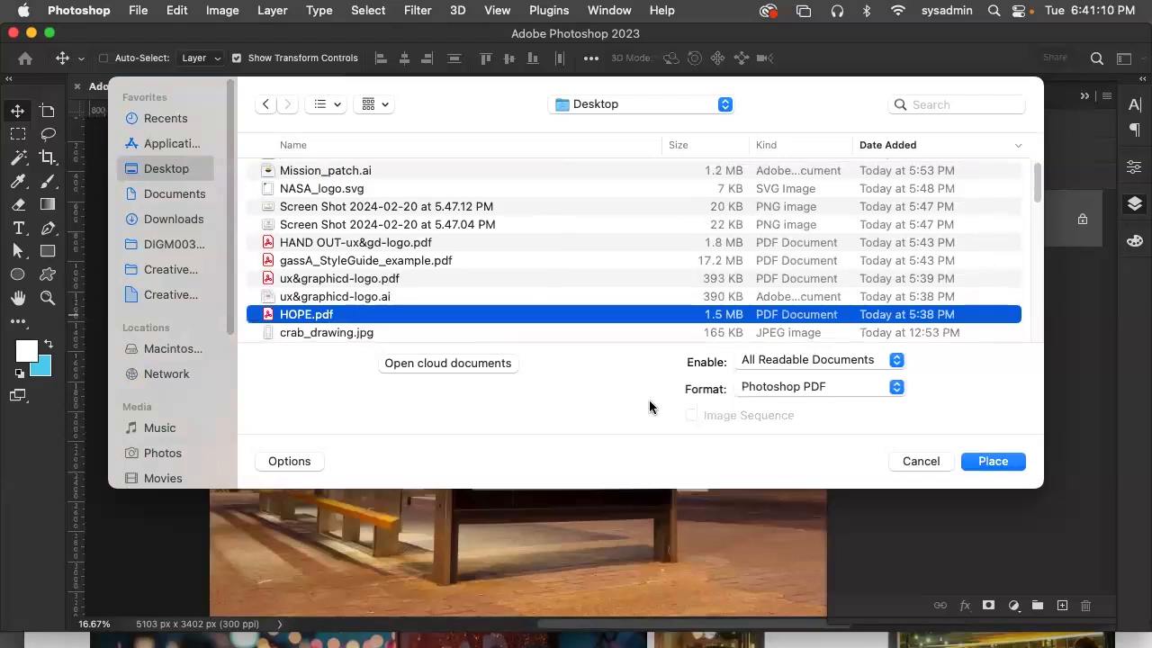
click(994, 461)
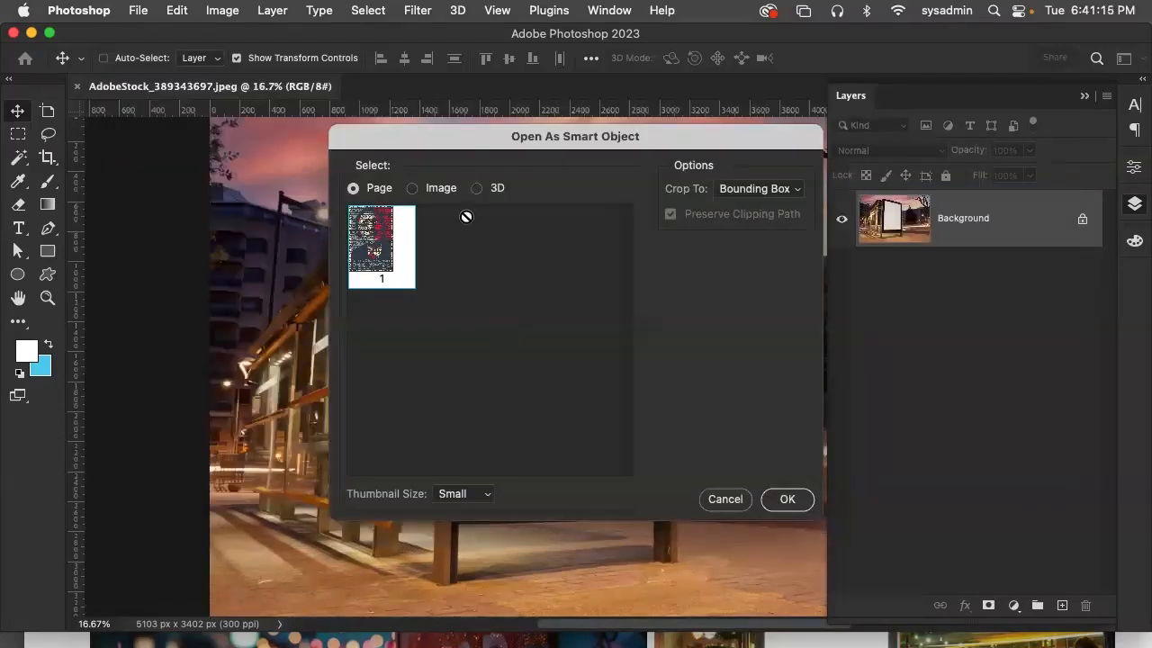
Compare the Image and 3D import options for the PDF, and return the selection to Page
click(412, 189)
click(478, 192)
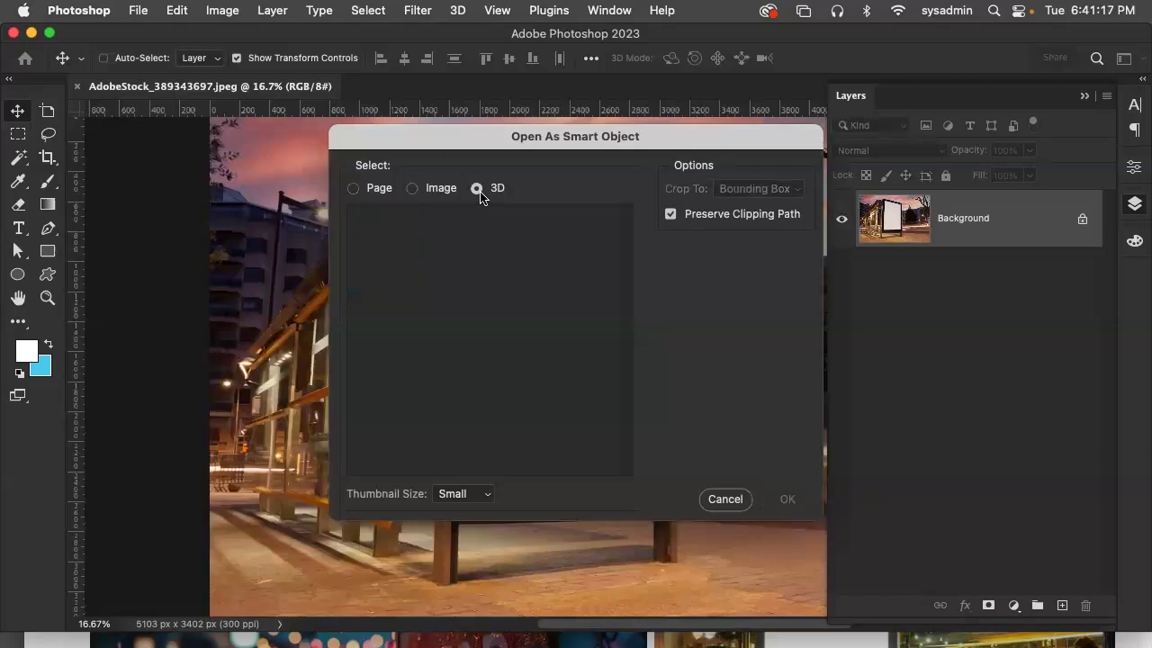
click(354, 192)
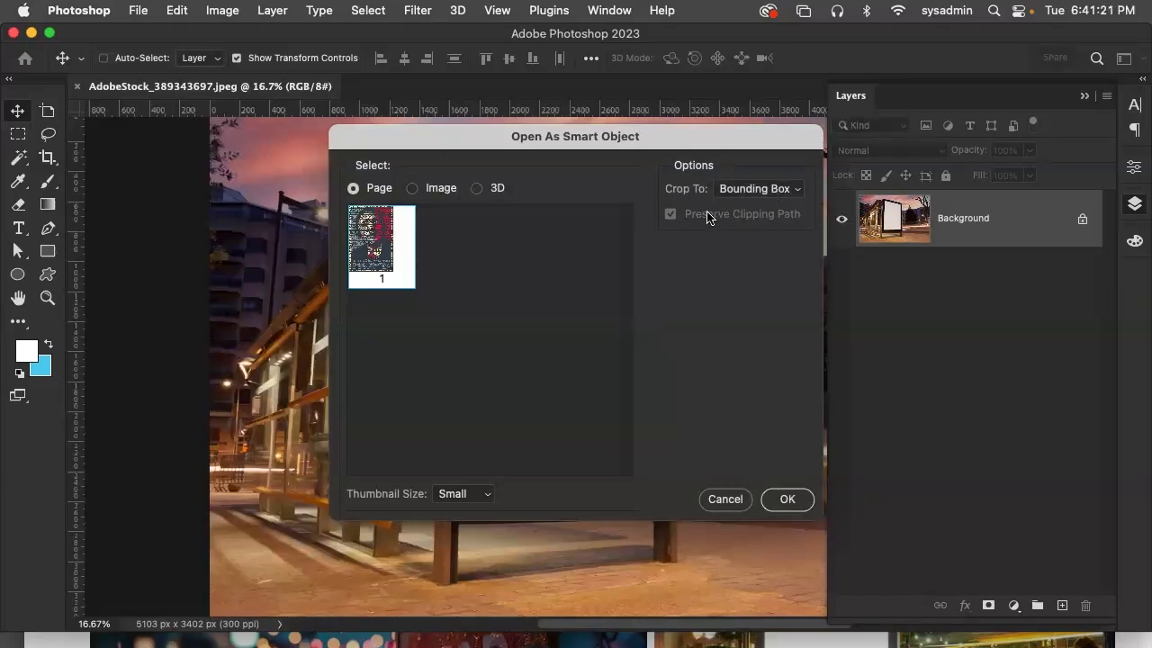
click(412, 189)
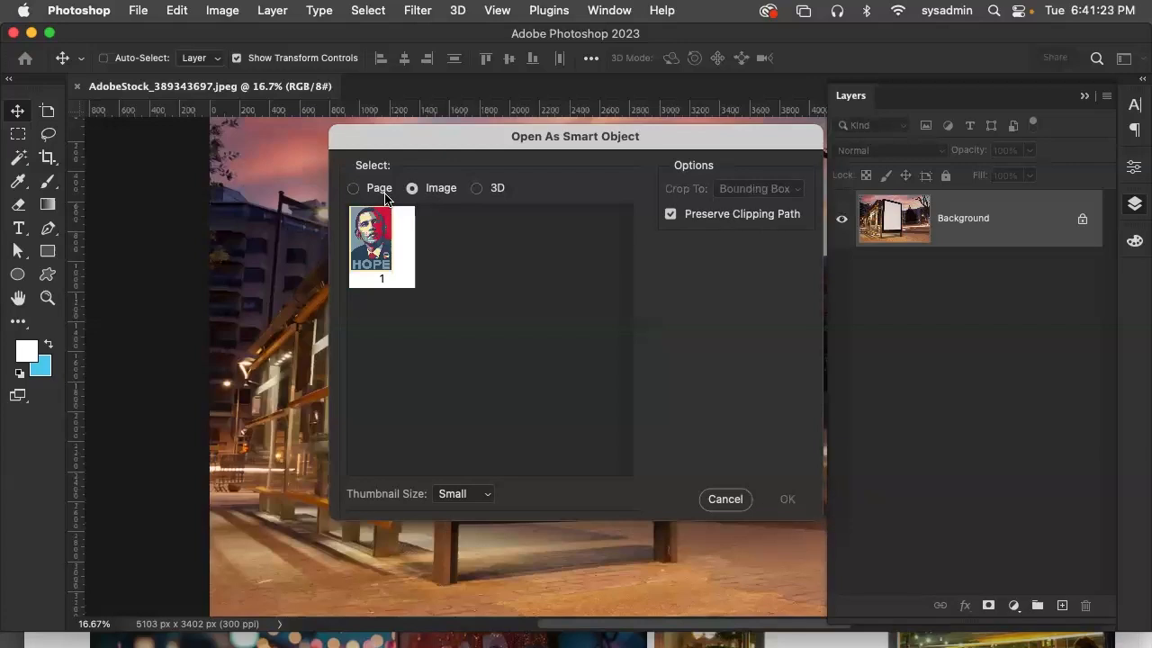
click(355, 192)
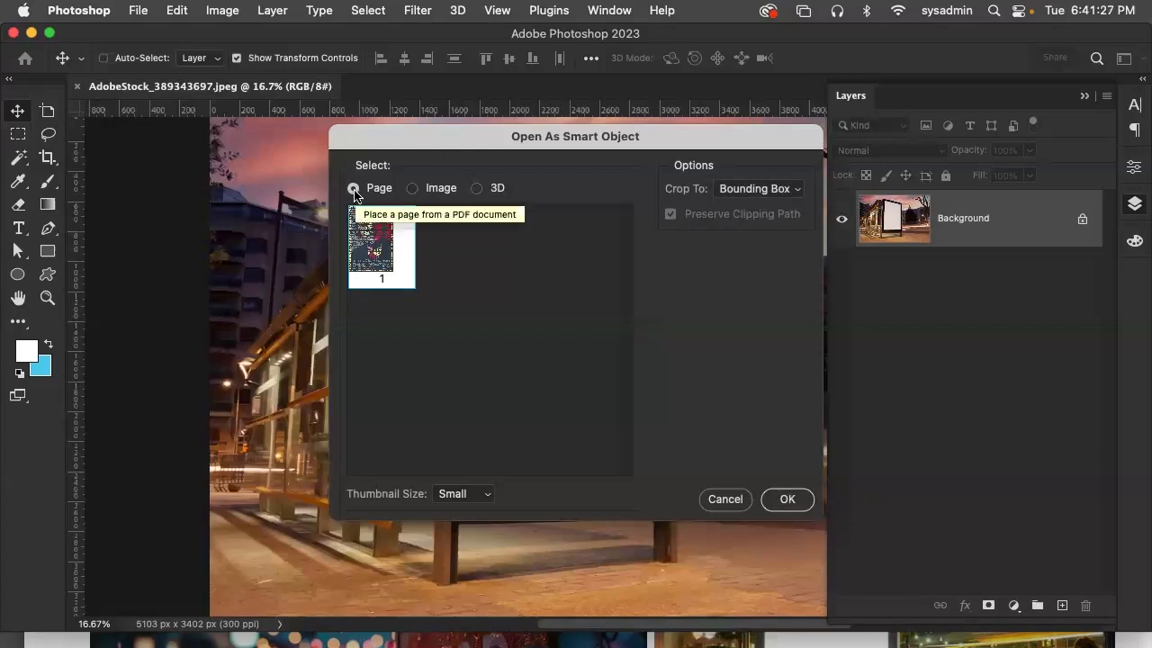
Compare the Image import option with Page, and place the PDF's page 1 with Crop To set to Bounding Box
click(412, 190)
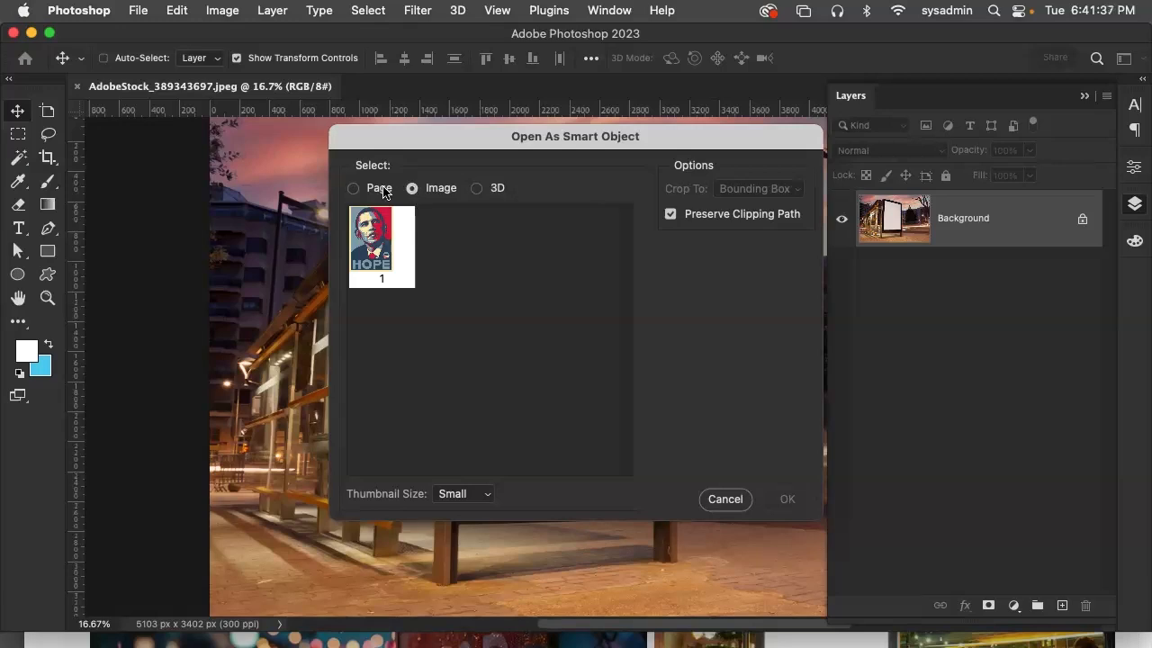
click(383, 191)
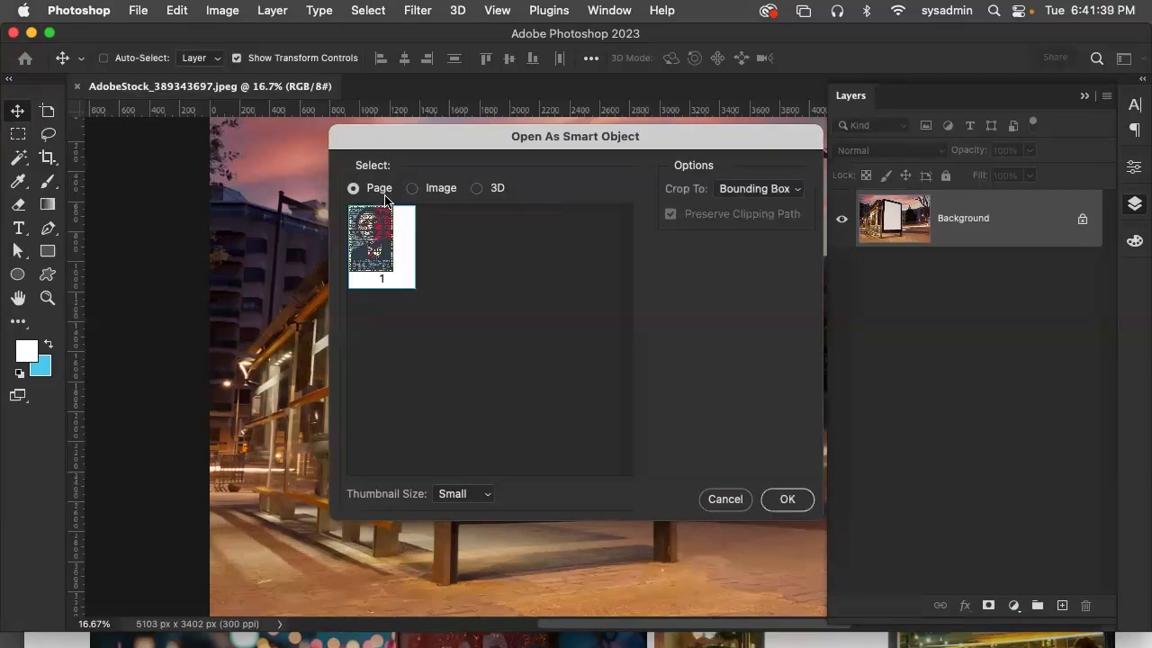
click(784, 499)
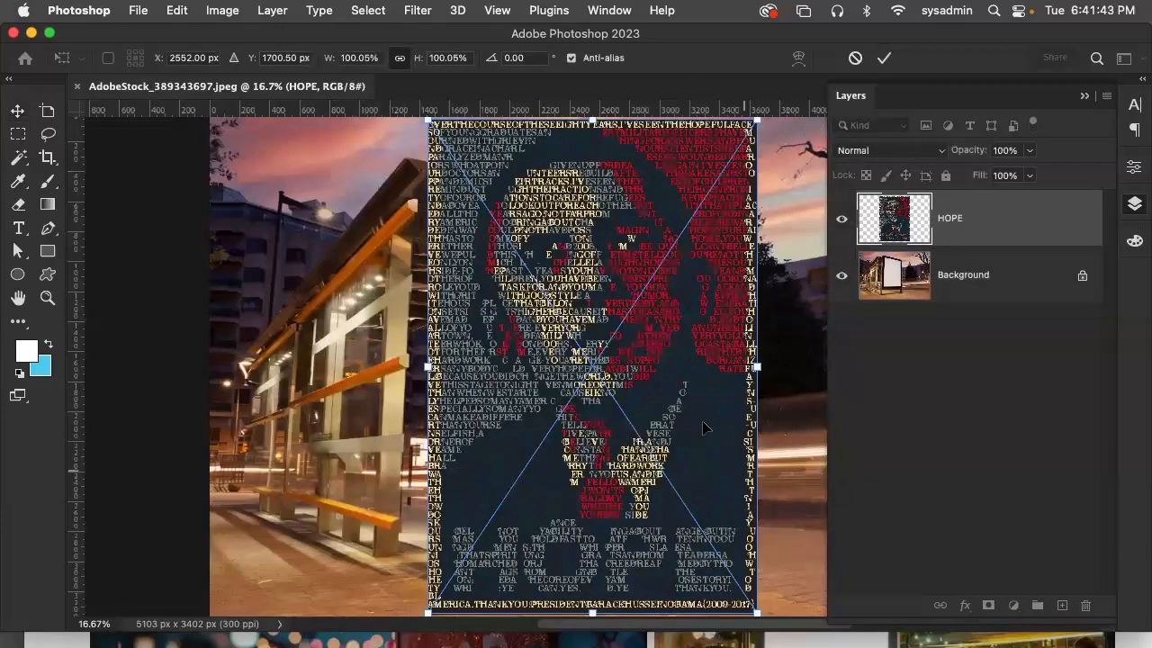
Scale the placed HOPE poster to about 66.5%, position it over the blank advertising panel, and commit the placement
drag(546, 157, 635, 200)
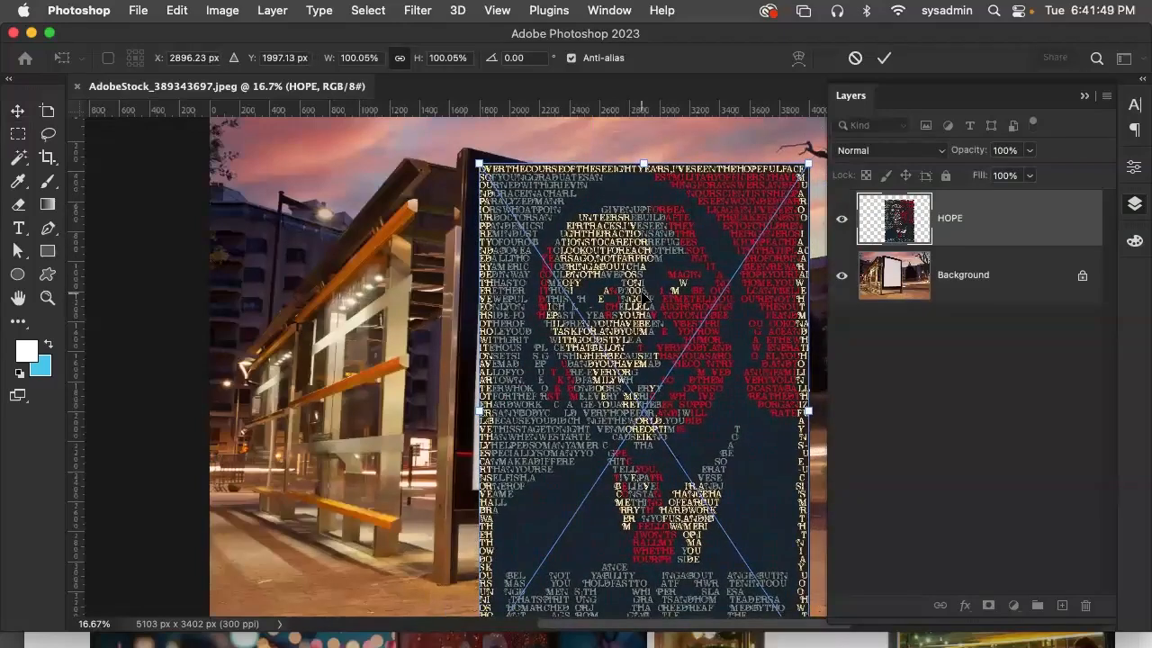
key(super+minus)
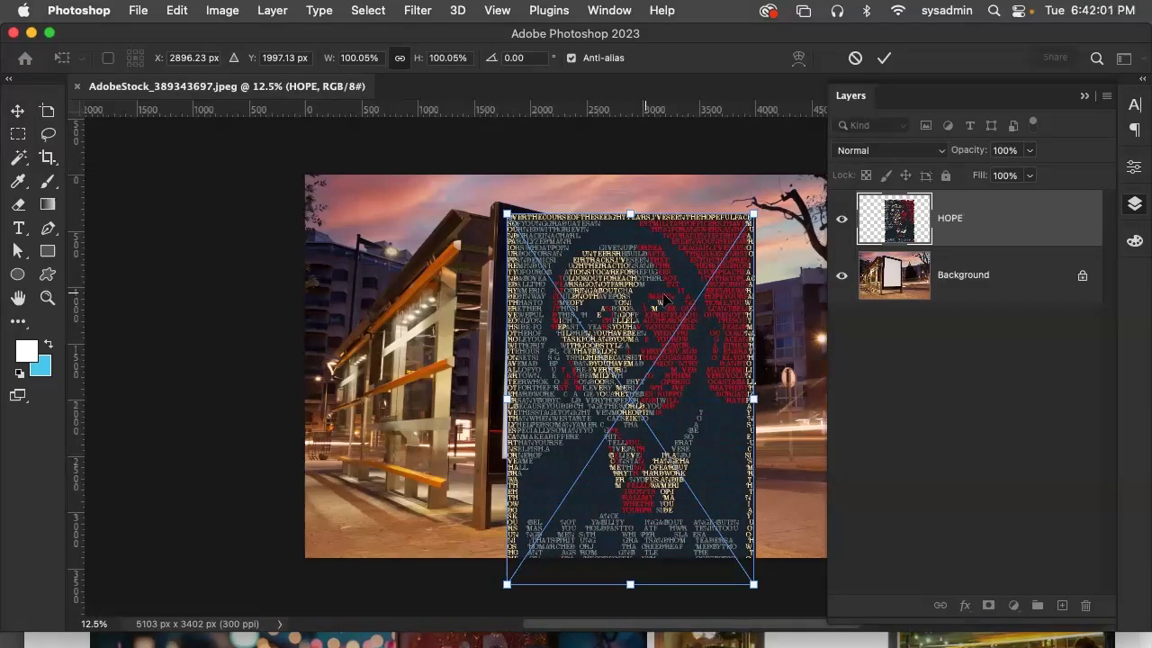
drag(754, 216, 679, 324)
drag(574, 394, 568, 285)
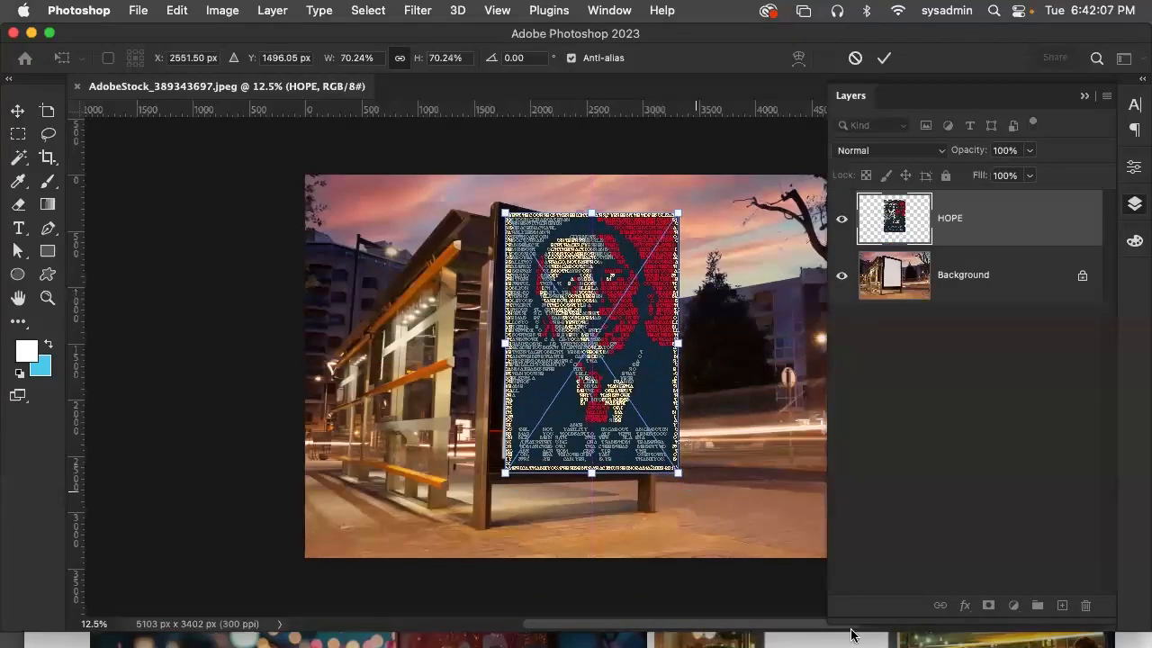
mouse_move(677, 471)
mouse_down()
mouse_move(654, 450)
mouse_move(661, 465)
mouse_up()
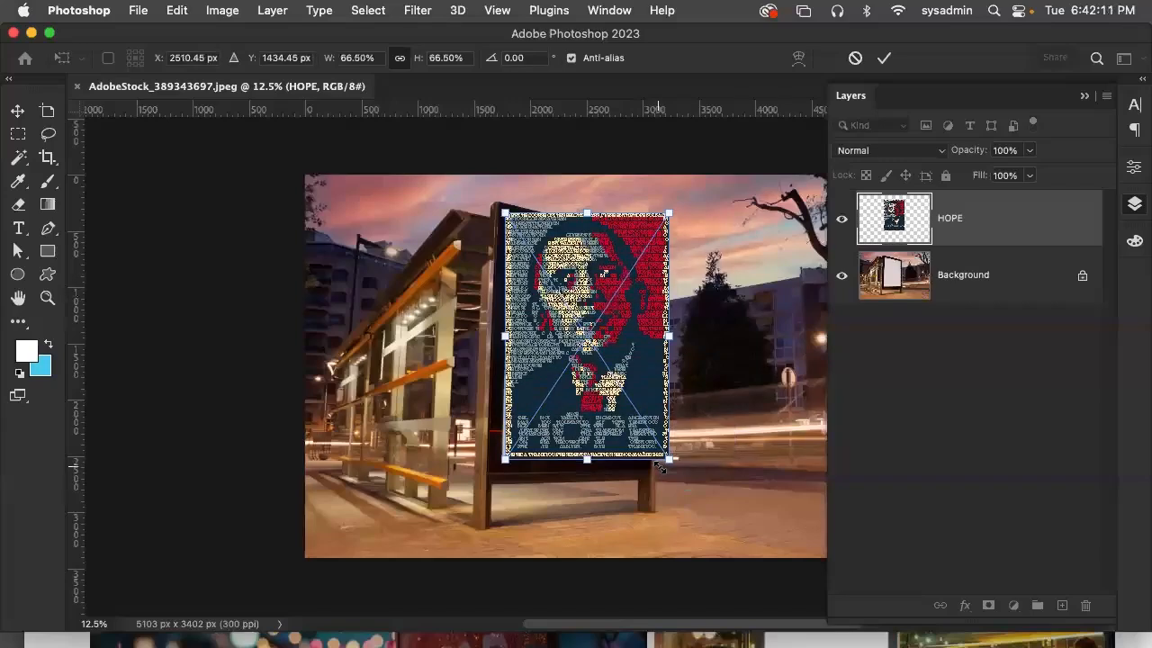
click(21, 109)
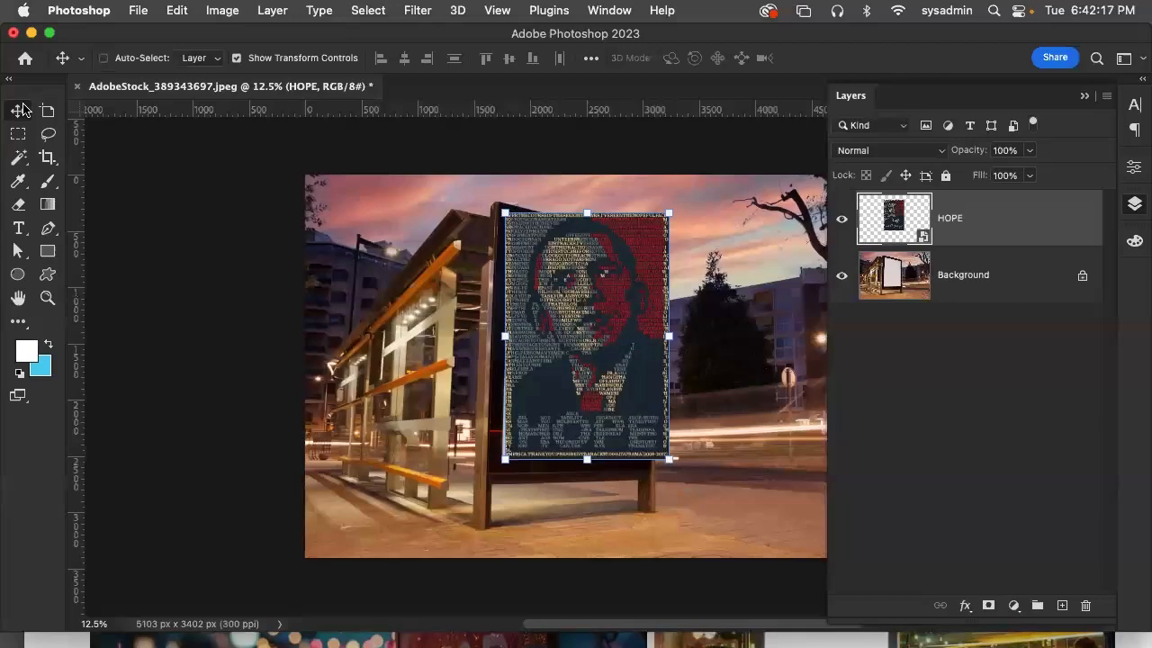
click(186, 13)
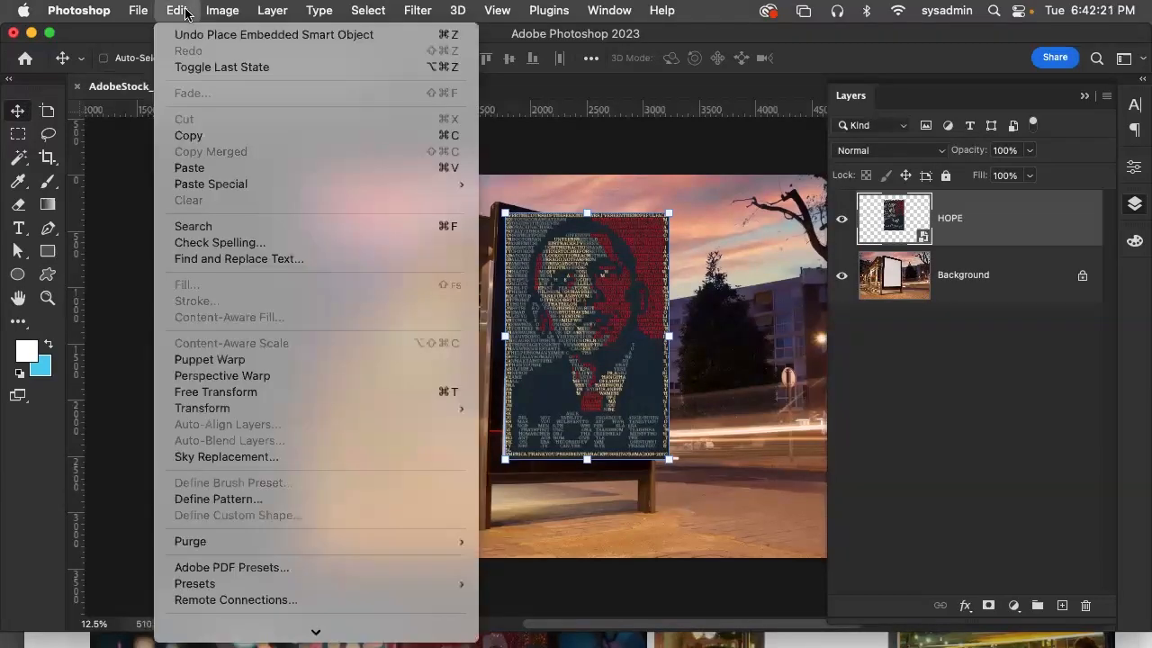
mouse_move(290, 411)
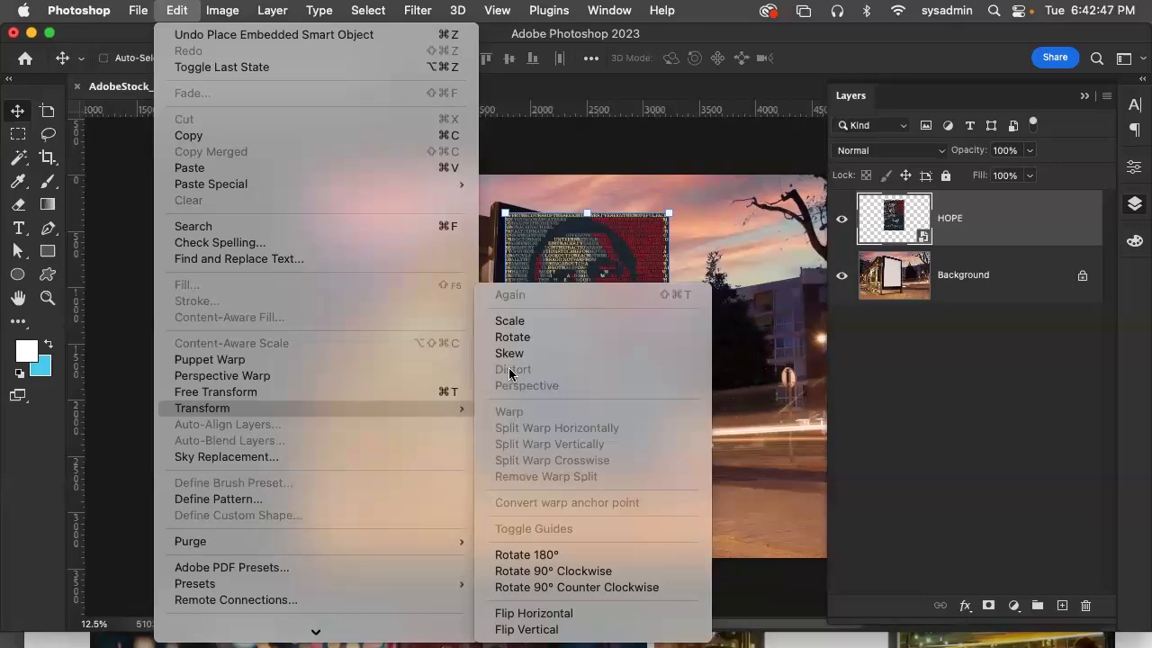
click(737, 42)
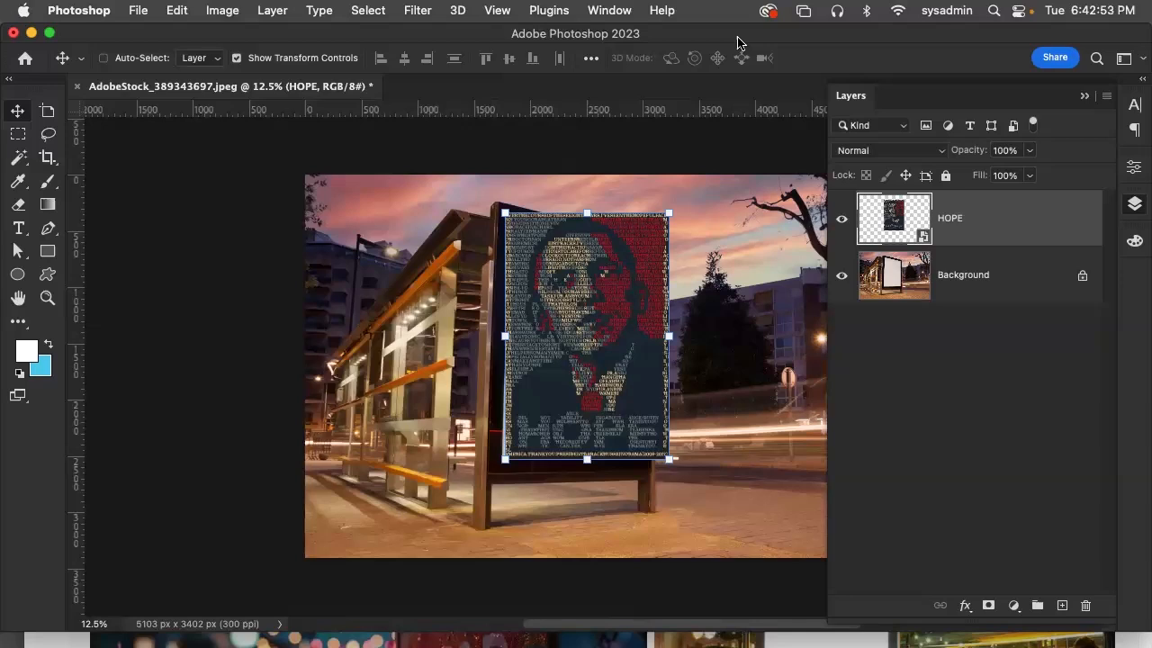
Rasterize the HOPE smart object into a regular pixel layer
click(281, 10)
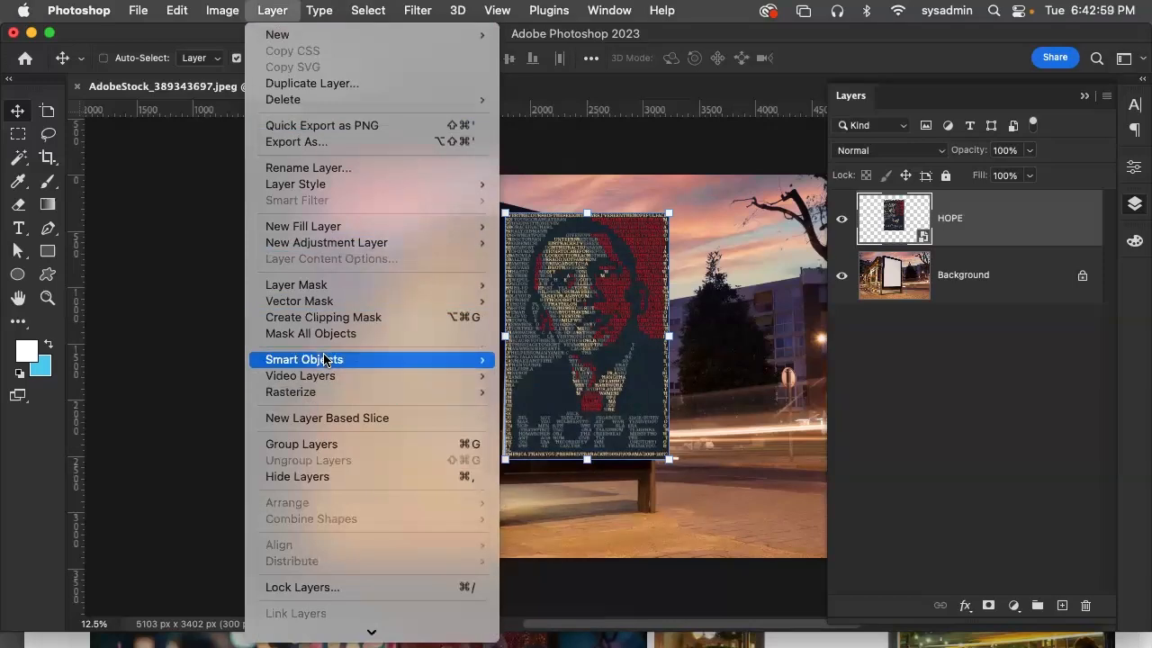
mouse_move(324, 360)
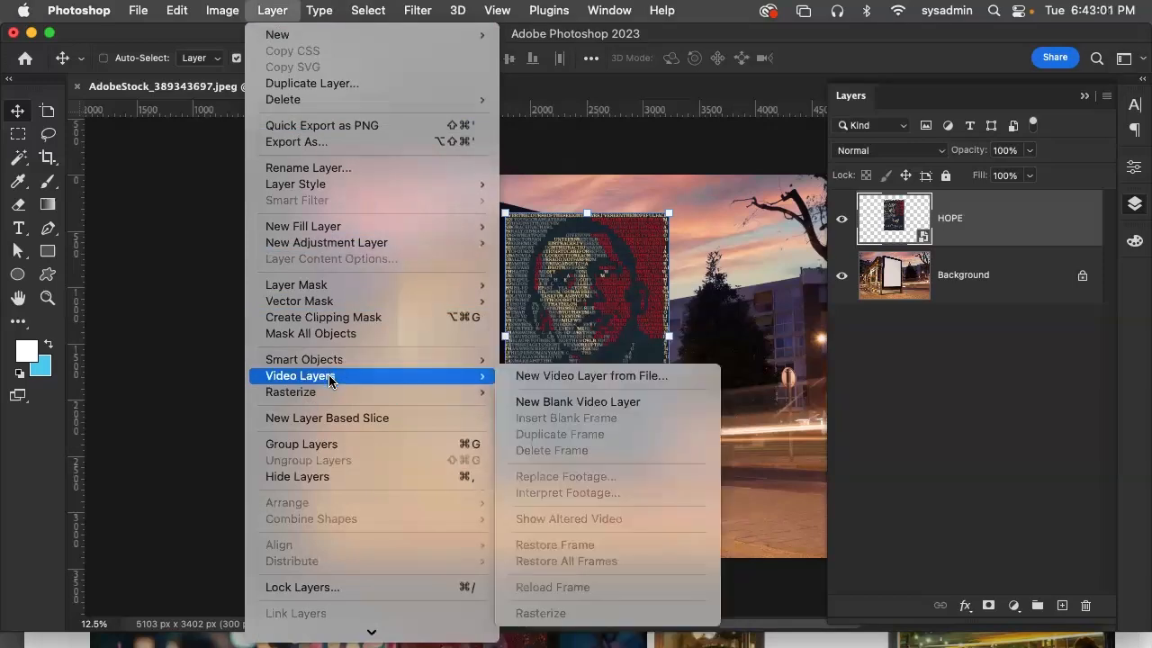
mouse_move(324, 396)
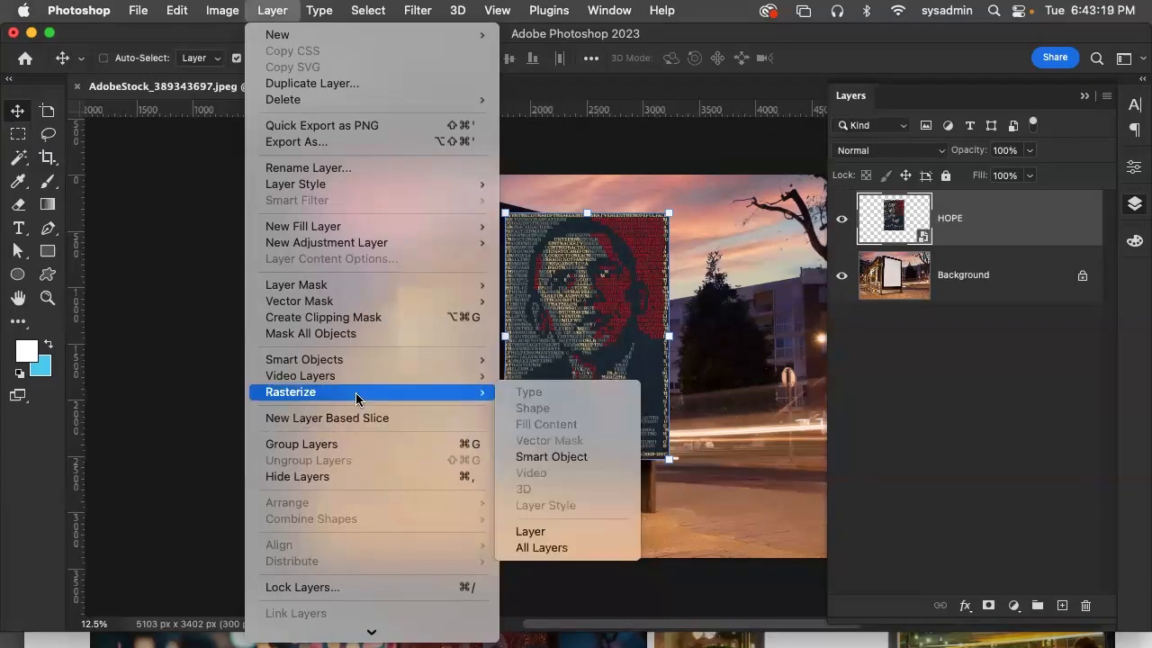
click(566, 457)
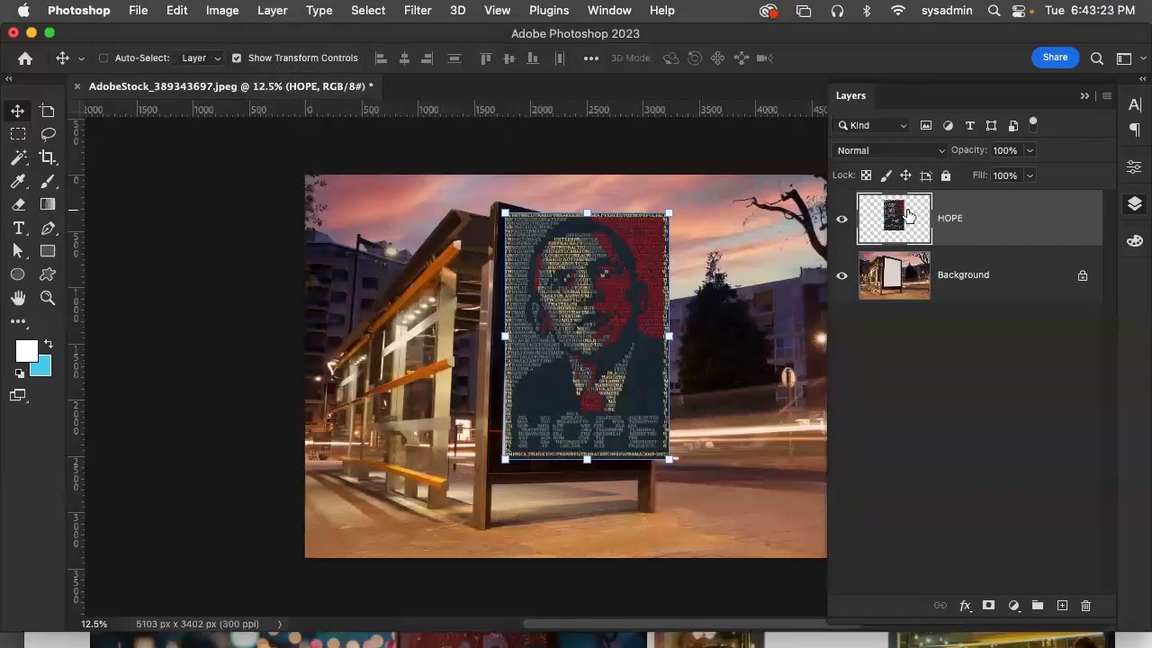
Inspect the lettering of the rasterized HOPE poster up close
key(super+plus)
key(super+plus)
key(super+plus)
key(super+plus)
key(super+plus)
key(super+plus)
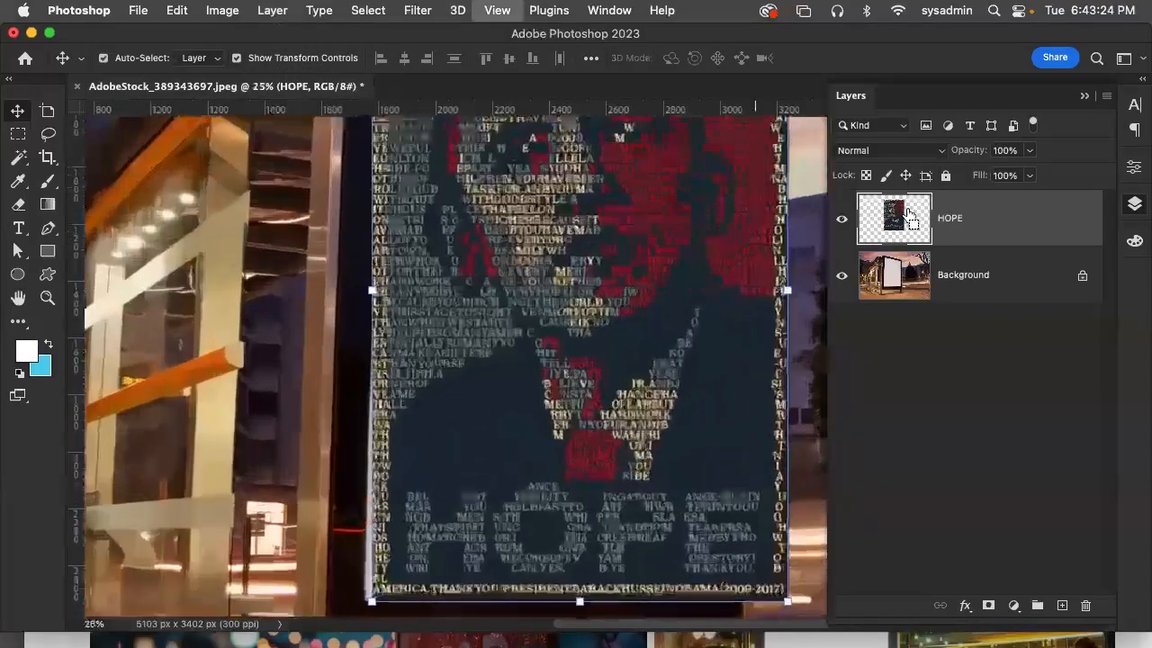
key(super+plus)
key(super+minus)
key(super+minus)
key(super+minus)
key(super+minus)
key(super+minus)
key(super+minus)
key(super+minus)
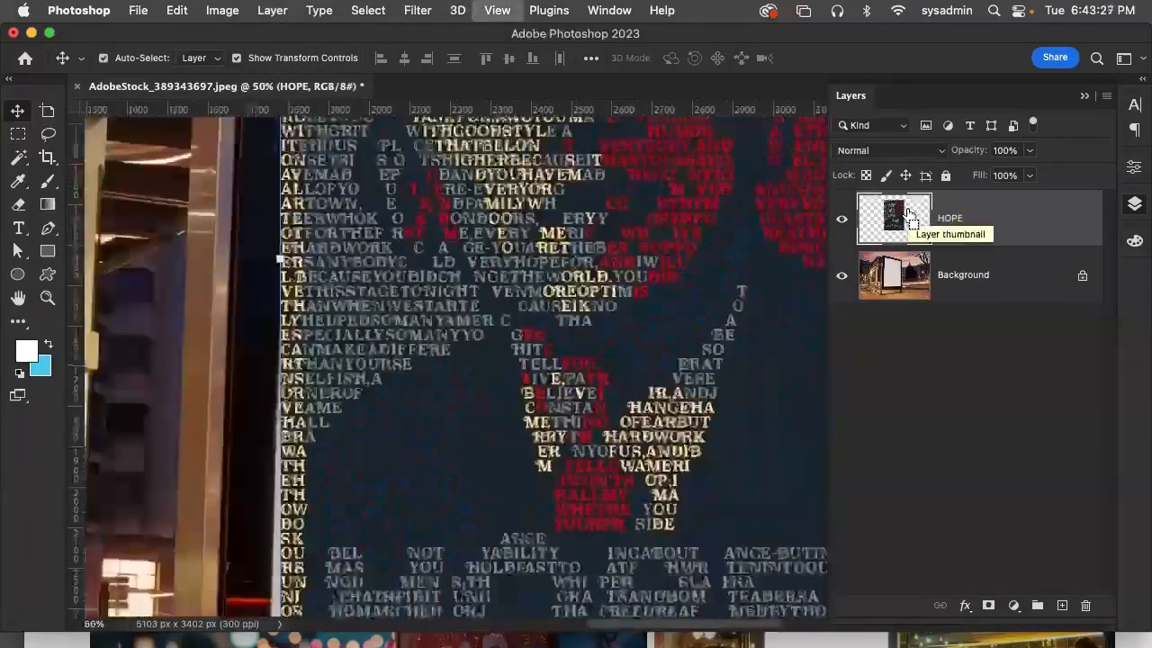
key(super+minus)
key(super+plus)
key(super+plus)
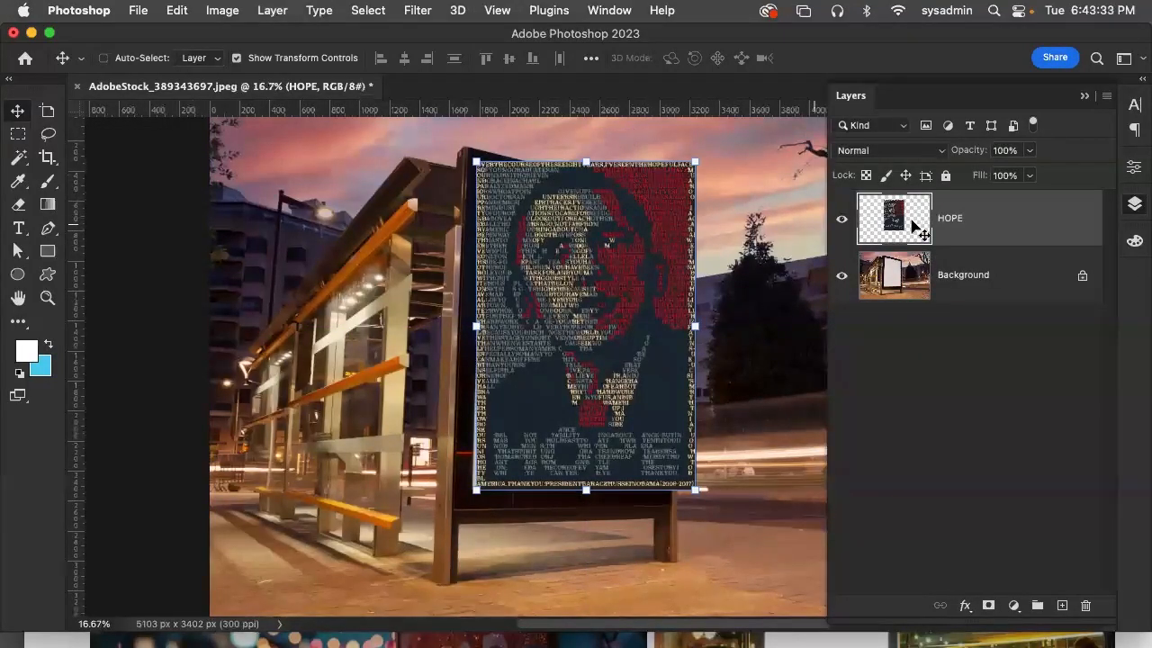
Distort the HOPE poster so its four corners match the advertising panel's perspective, apply the transformation, and deselect the layer
click(222, 10)
mouse_move(176, 10)
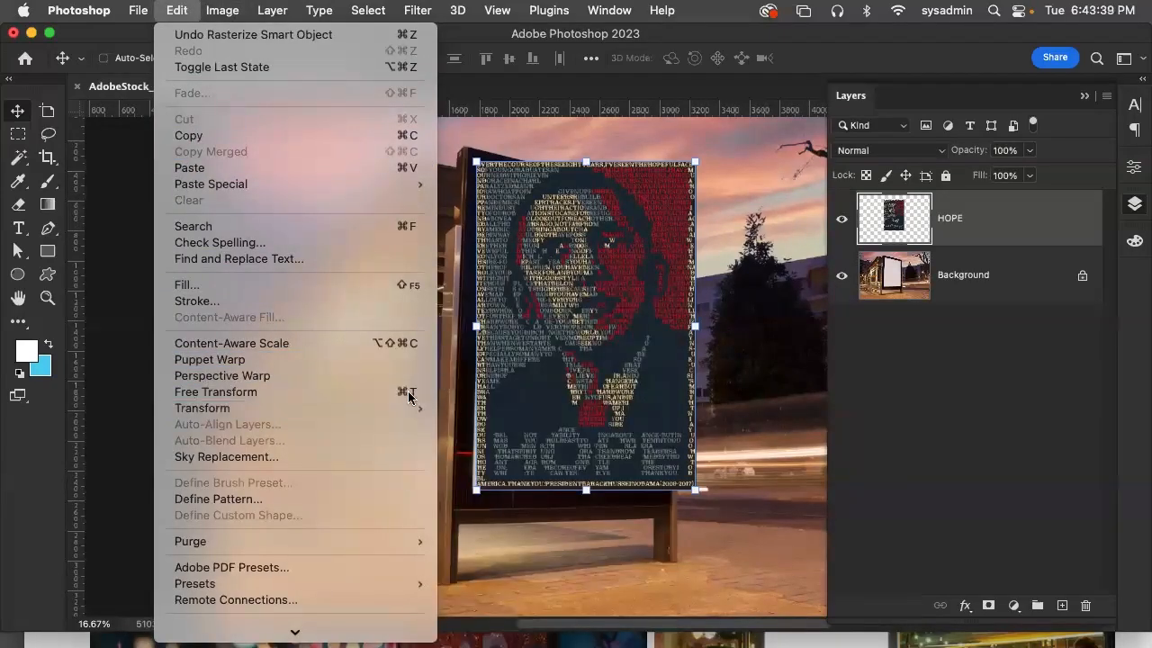
mouse_move(350, 409)
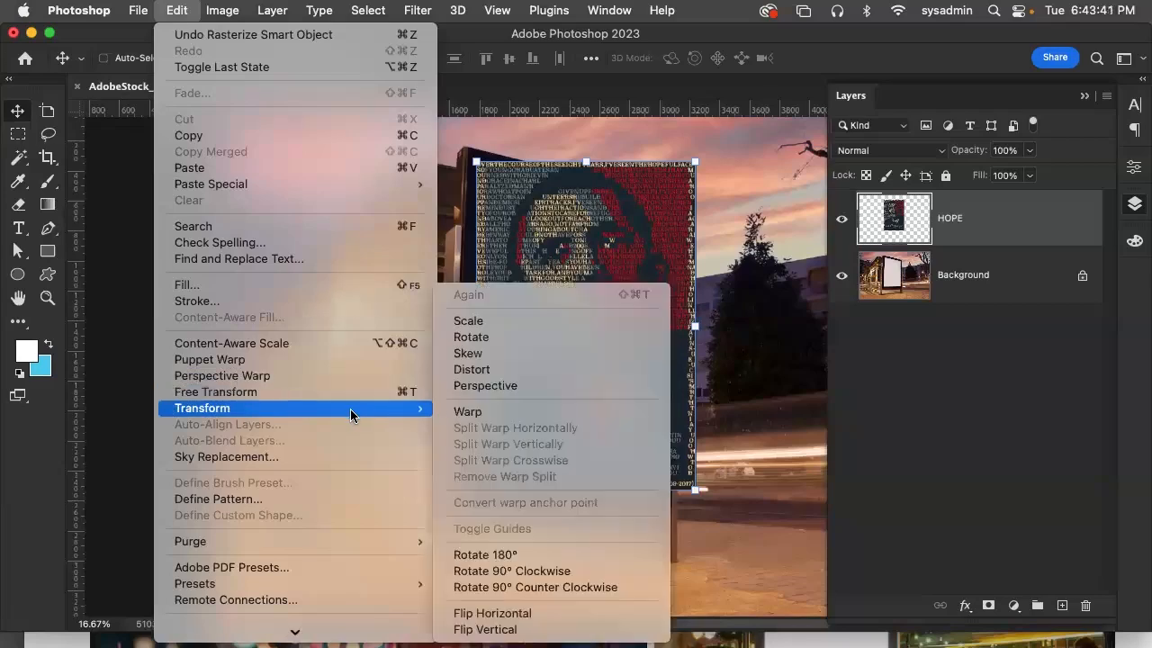
click(486, 373)
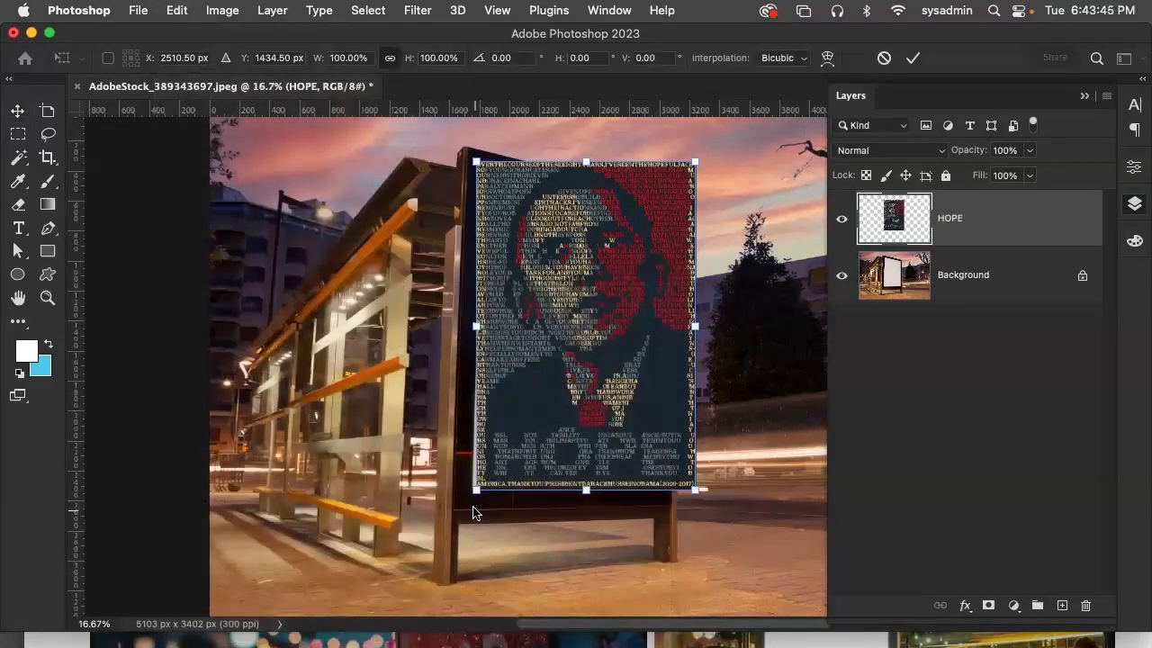
drag(478, 495, 477, 495)
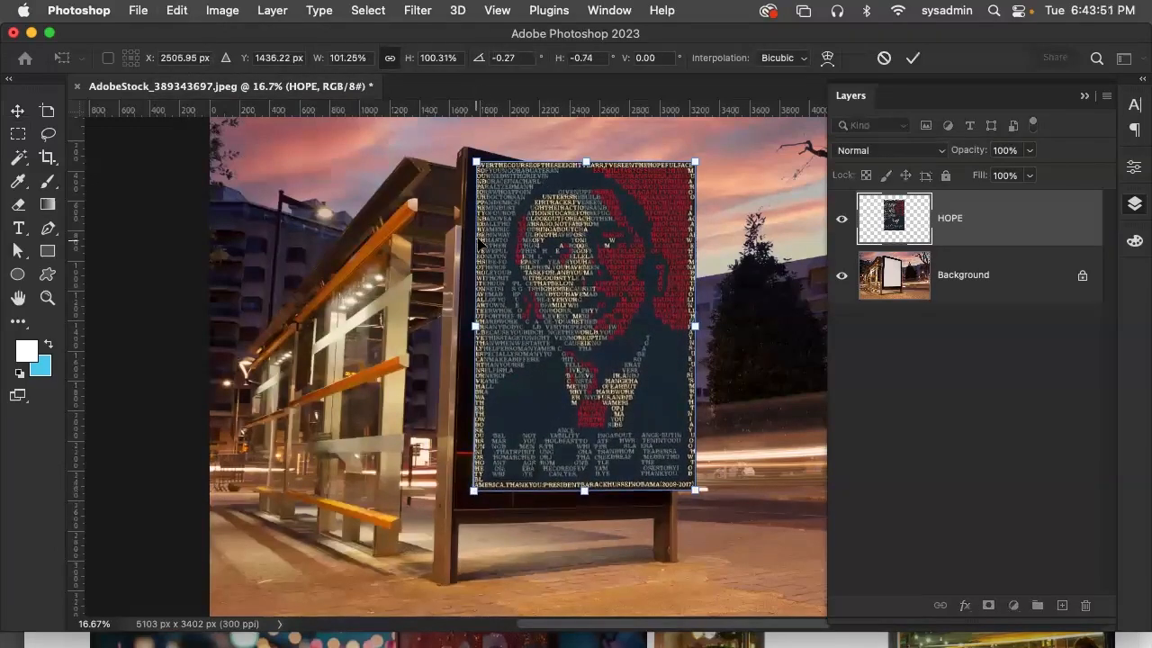
drag(474, 165, 486, 179)
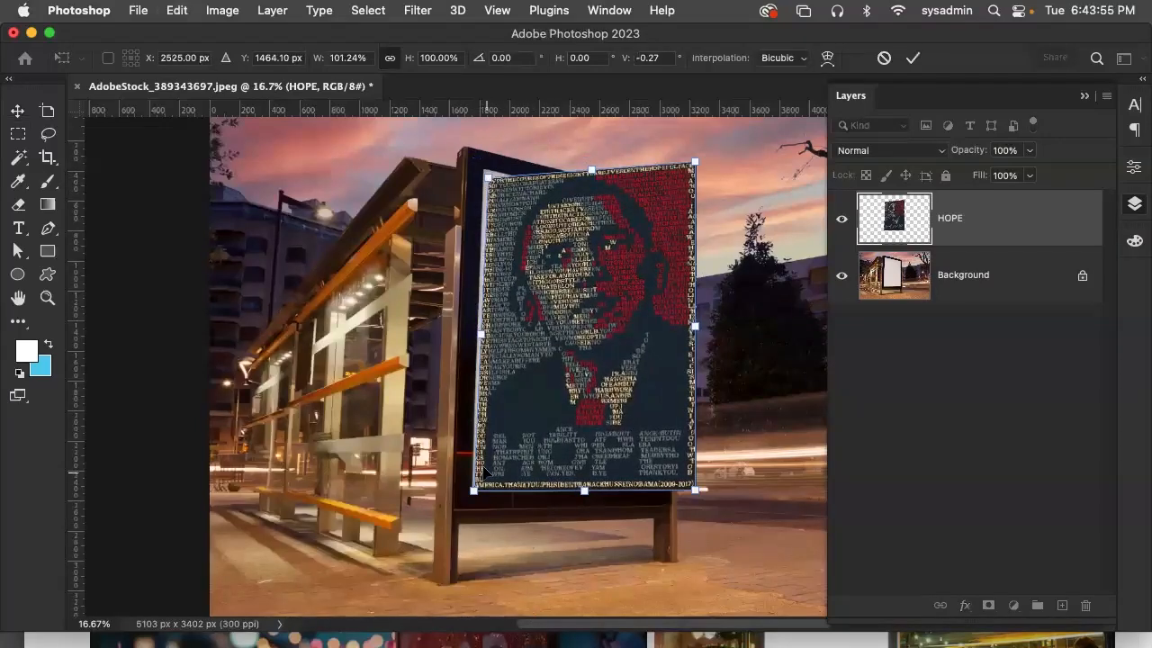
drag(476, 493, 479, 487)
drag(694, 164, 654, 216)
drag(694, 490, 652, 487)
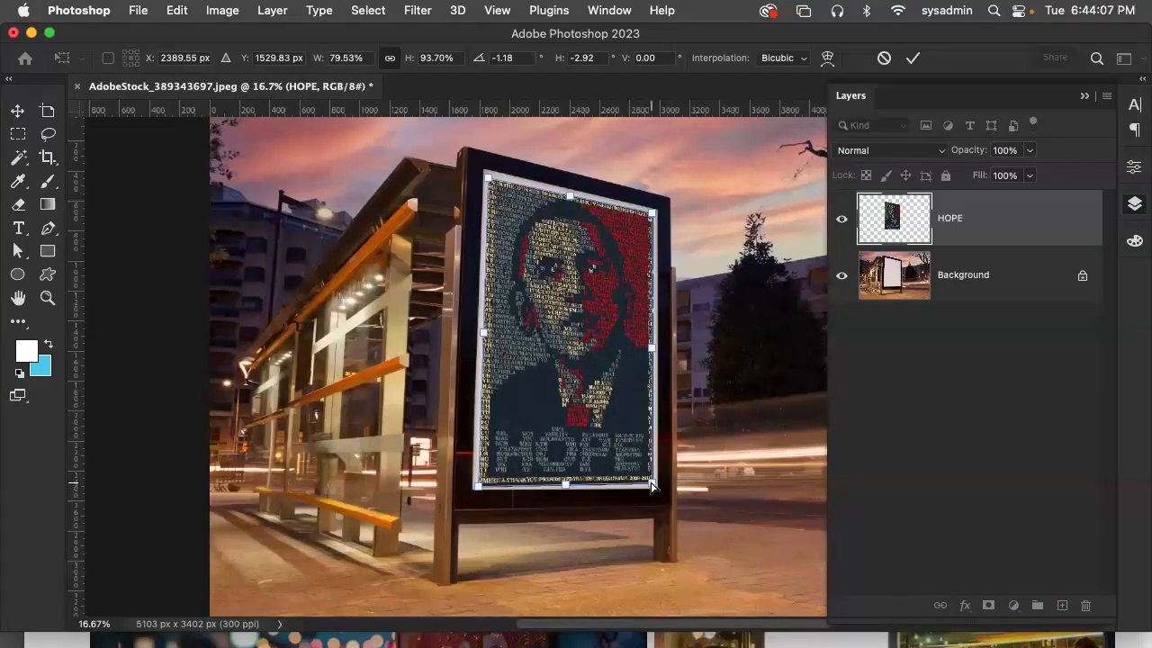
click(24, 113)
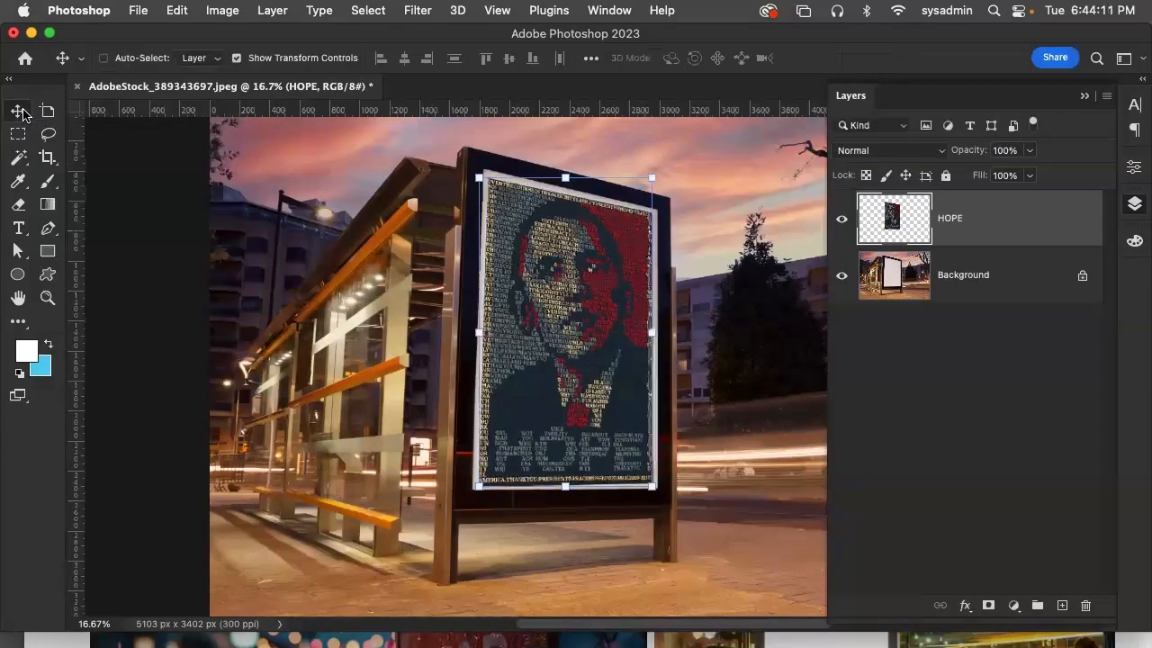
click(932, 331)
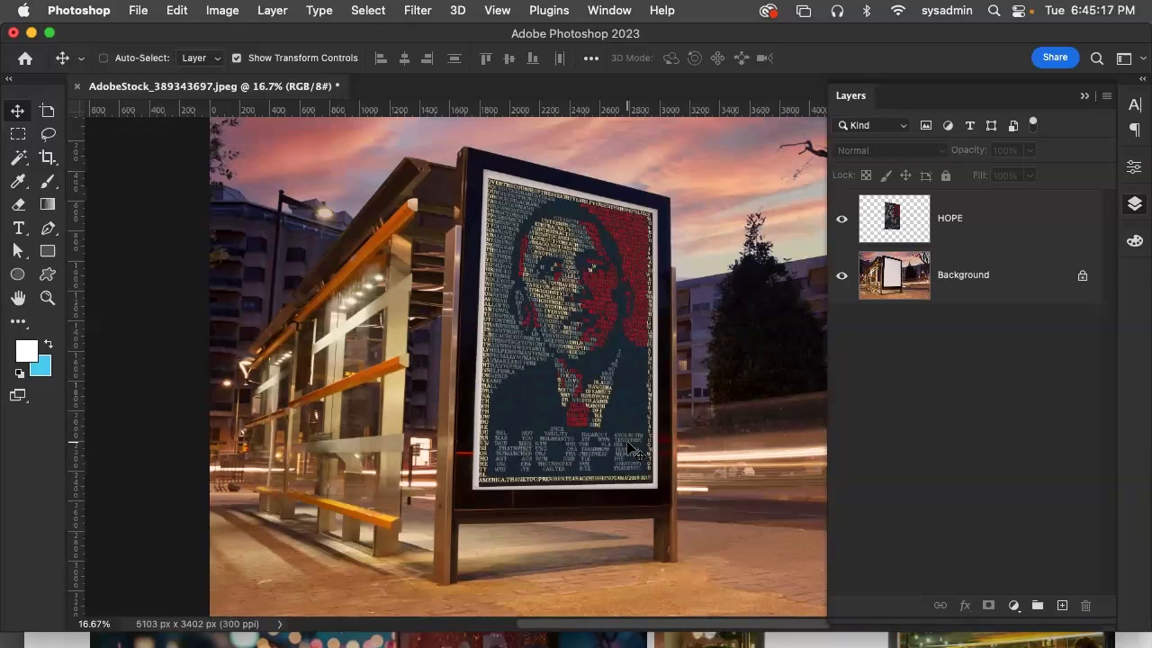
Reselect the HOPE layer and review the Distort transform command used to fit the poster
click(223, 10)
mouse_move(177, 10)
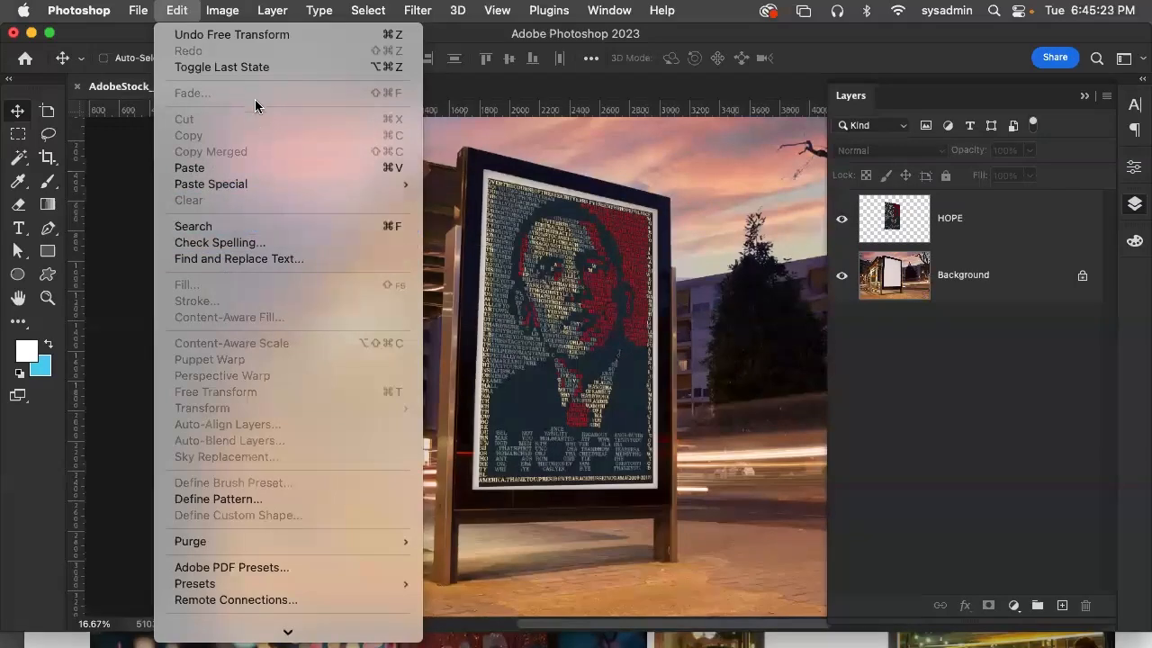
mouse_move(281, 9)
mouse_move(222, 9)
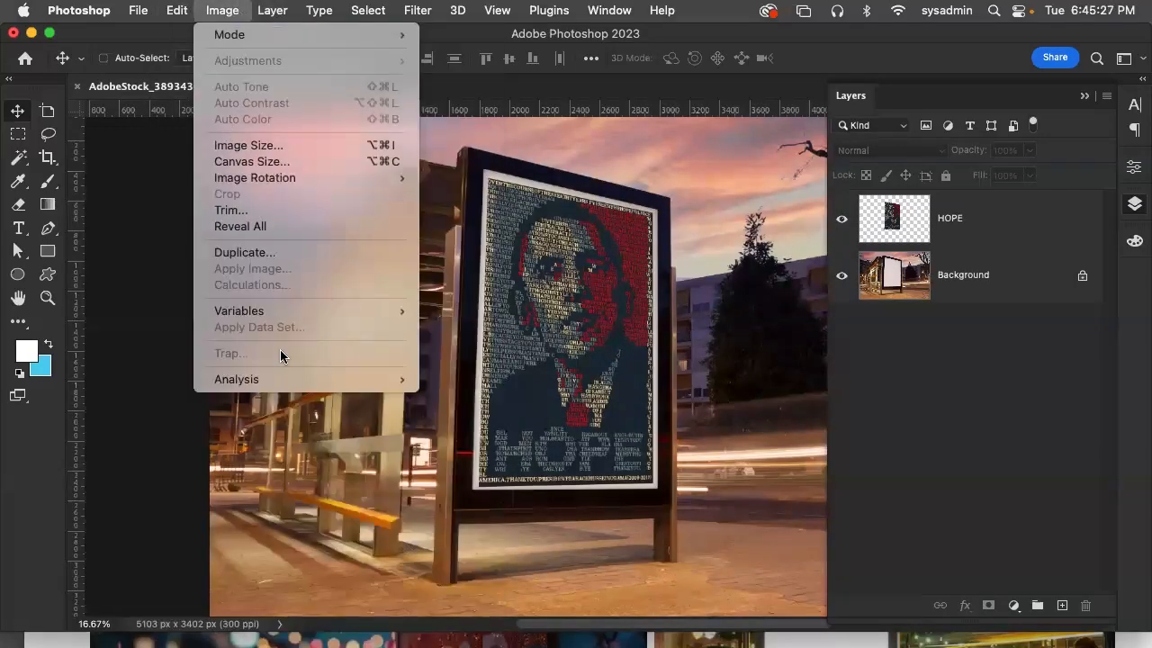
click(894, 224)
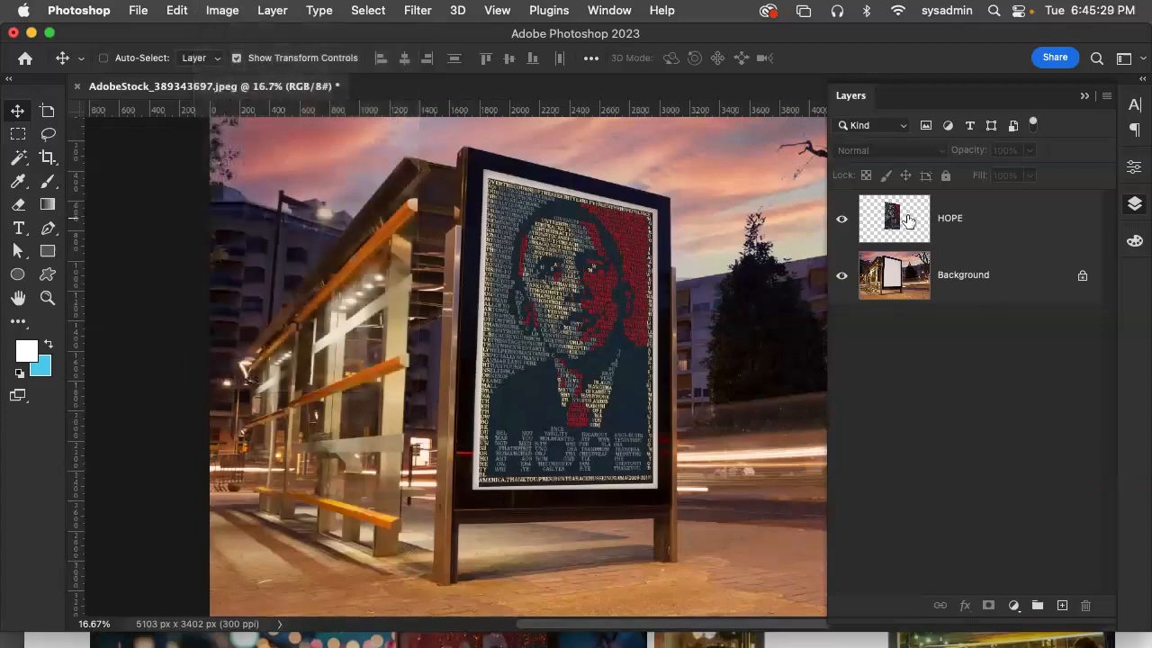
click(1007, 225)
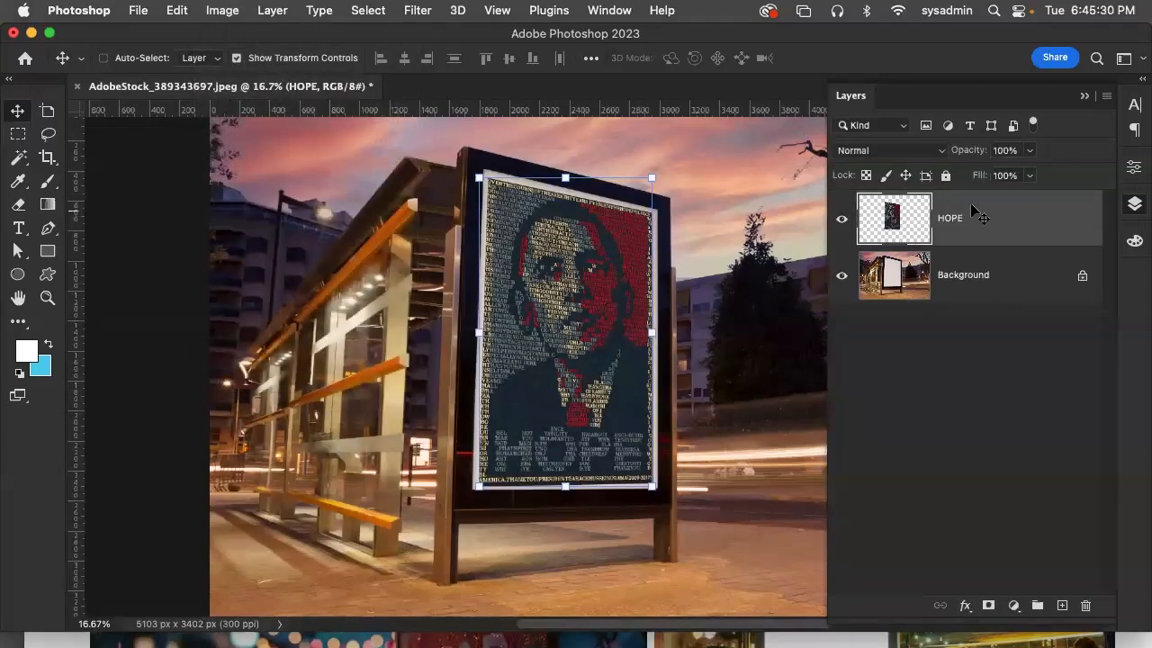
click(192, 9)
mouse_move(235, 412)
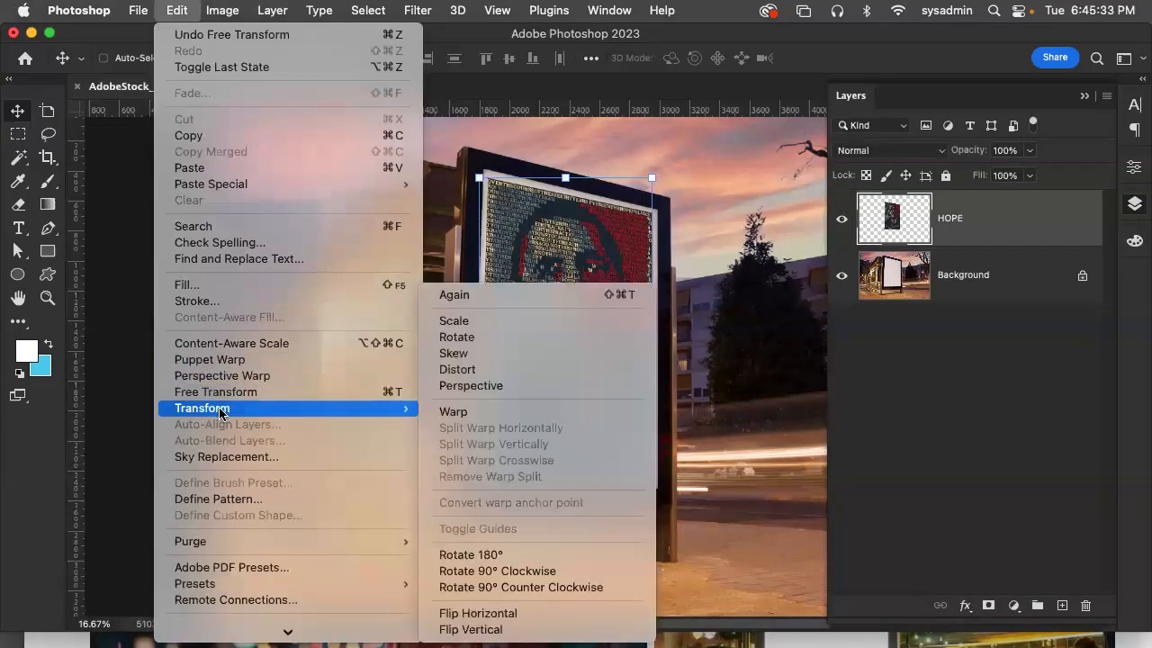
click(500, 371)
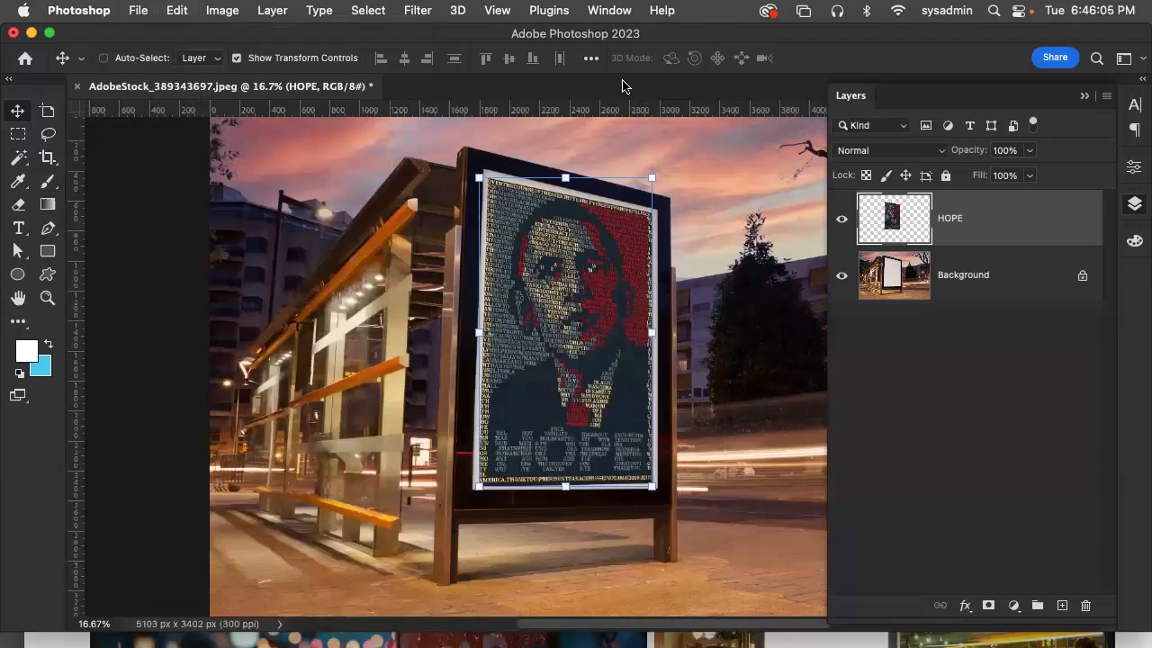
click(134, 10)
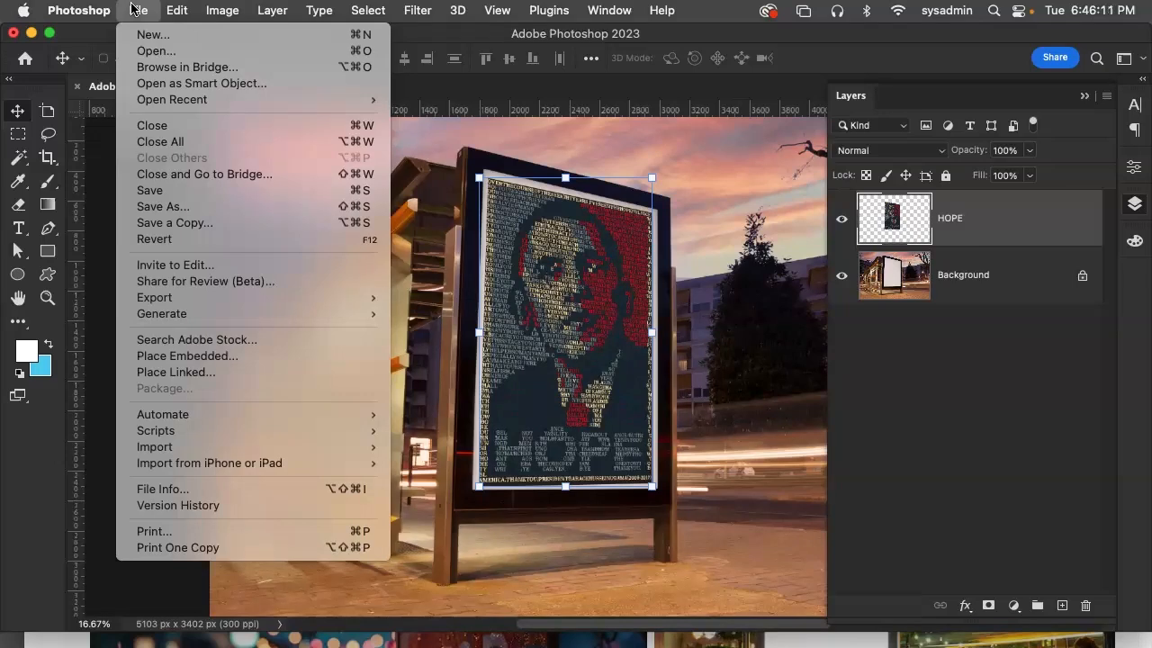
click(727, 9)
click(670, 12)
click(669, 12)
click(669, 13)
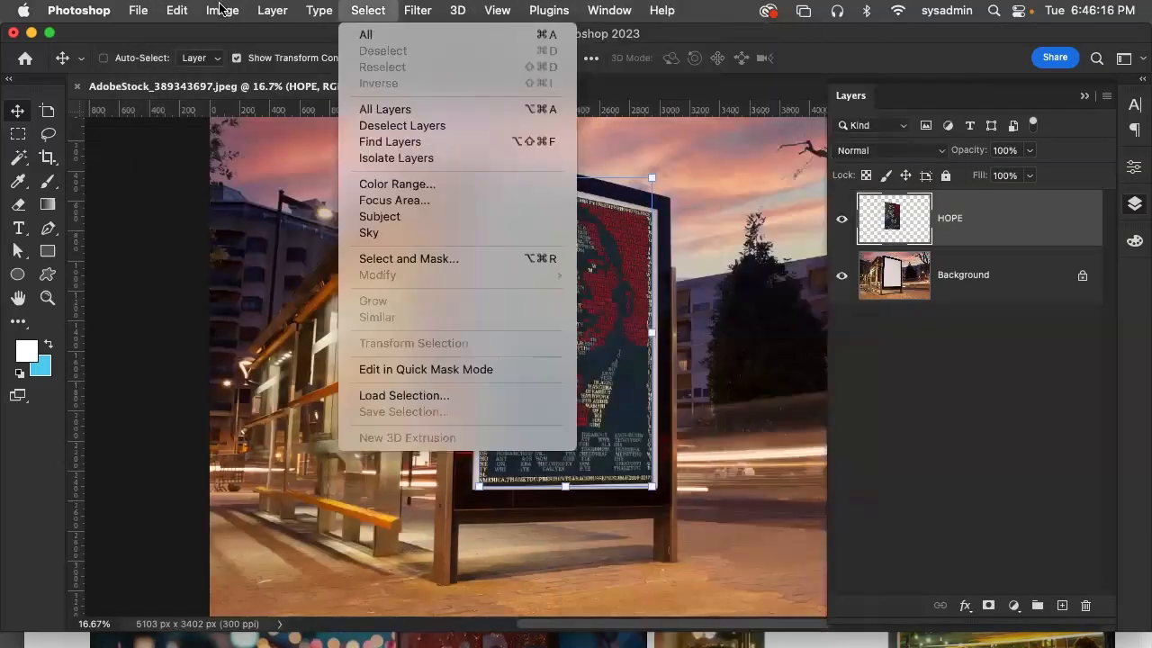
mouse_move(135, 9)
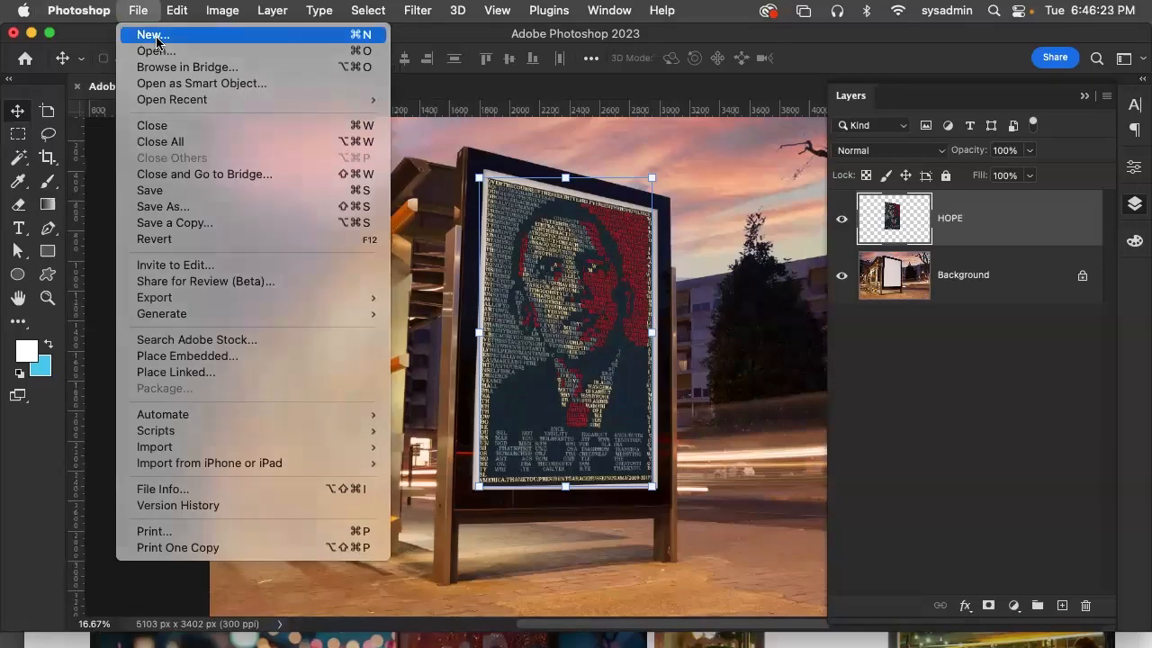
Search Adobe Stock templates for "military jacket" from the new document dialog
click(153, 35)
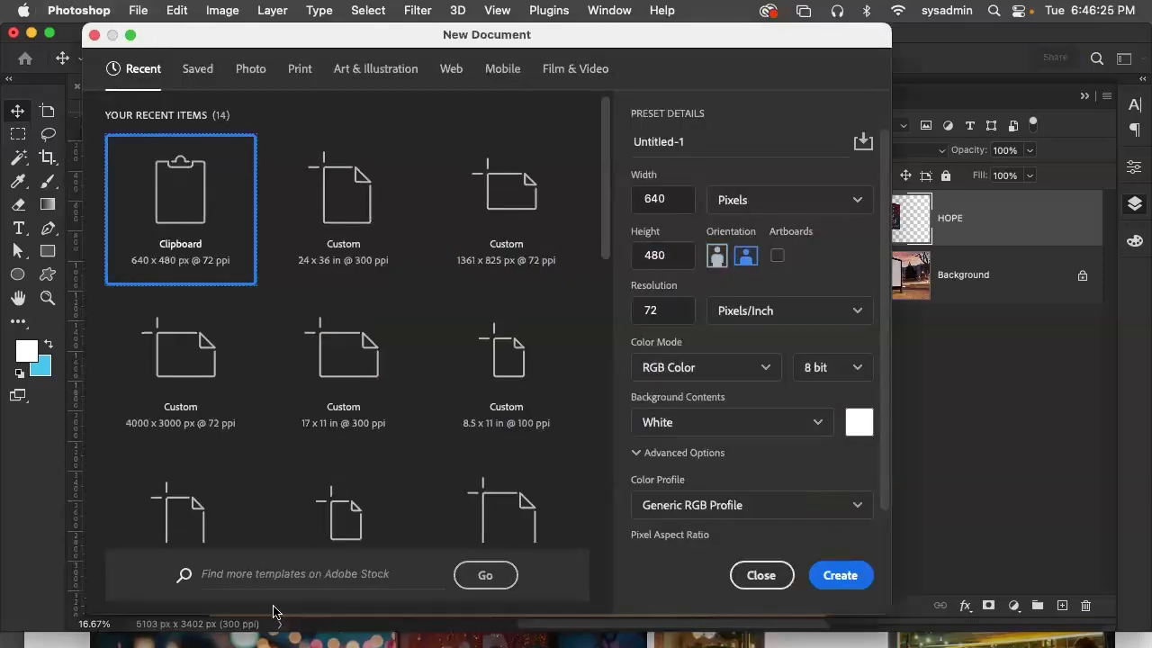
click(258, 572)
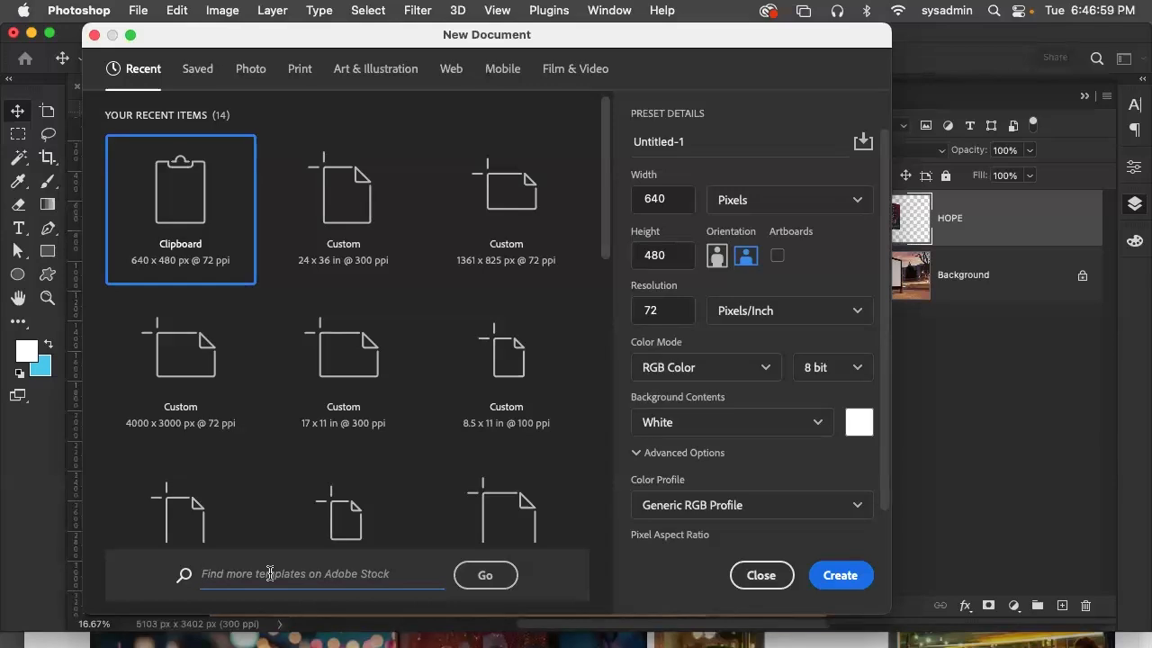
text(military jacket)
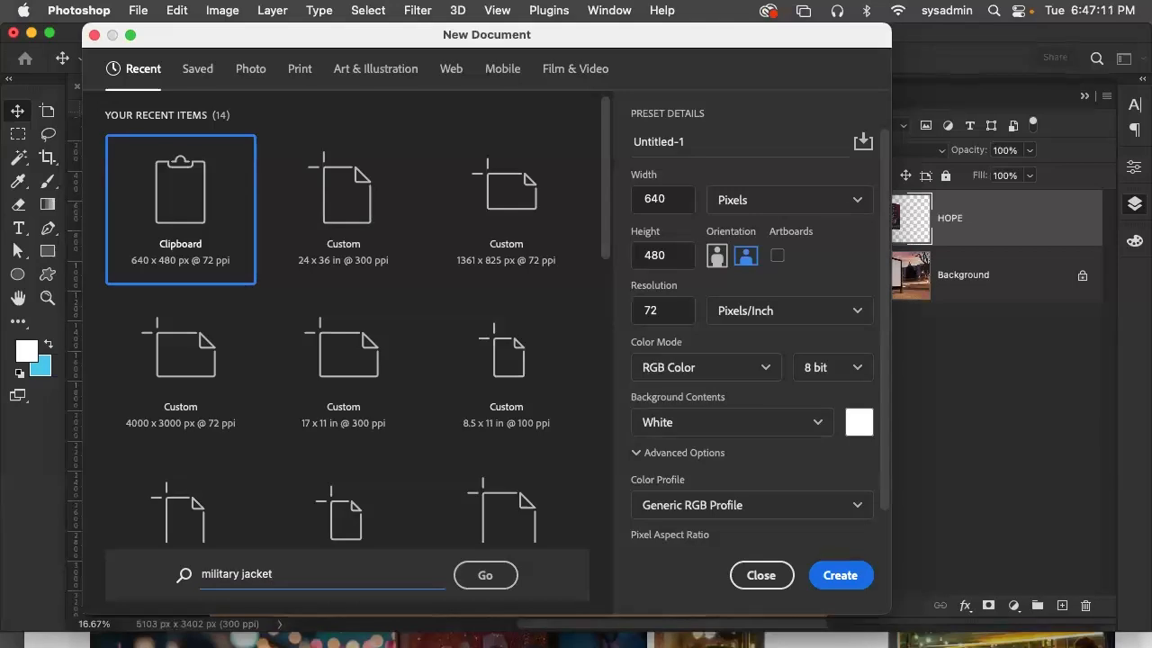
click(460, 578)
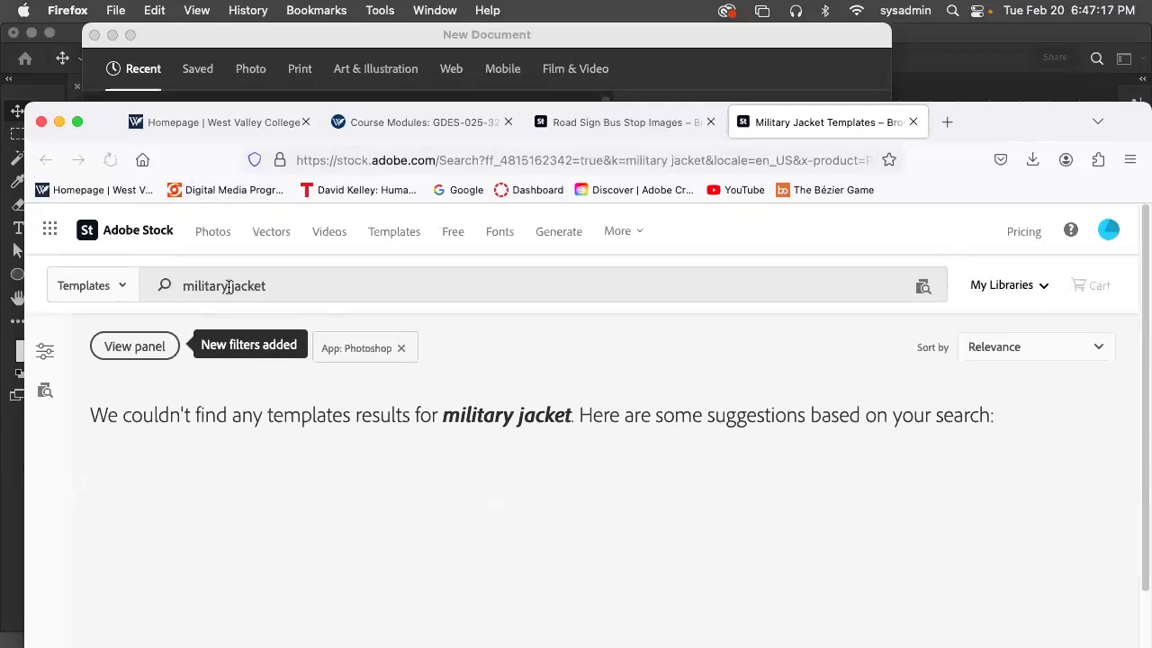
Look through the suggested template groups and open the full set of results for "jacket"
scroll(629, 432, down, 5)
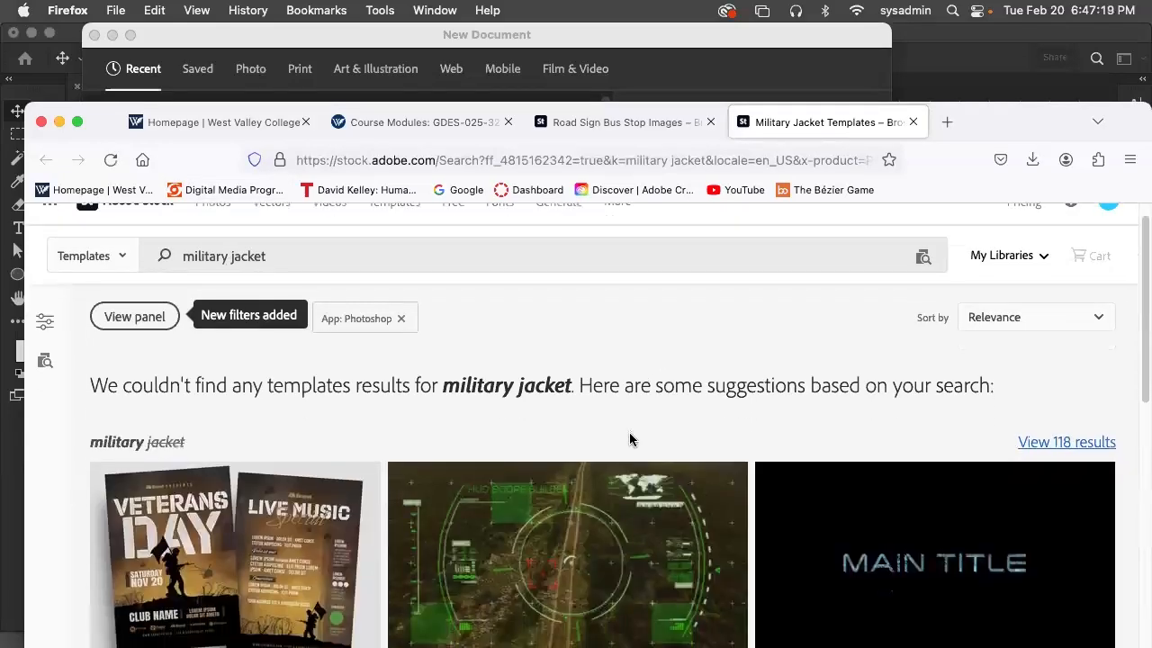
scroll(631, 439, down, 2)
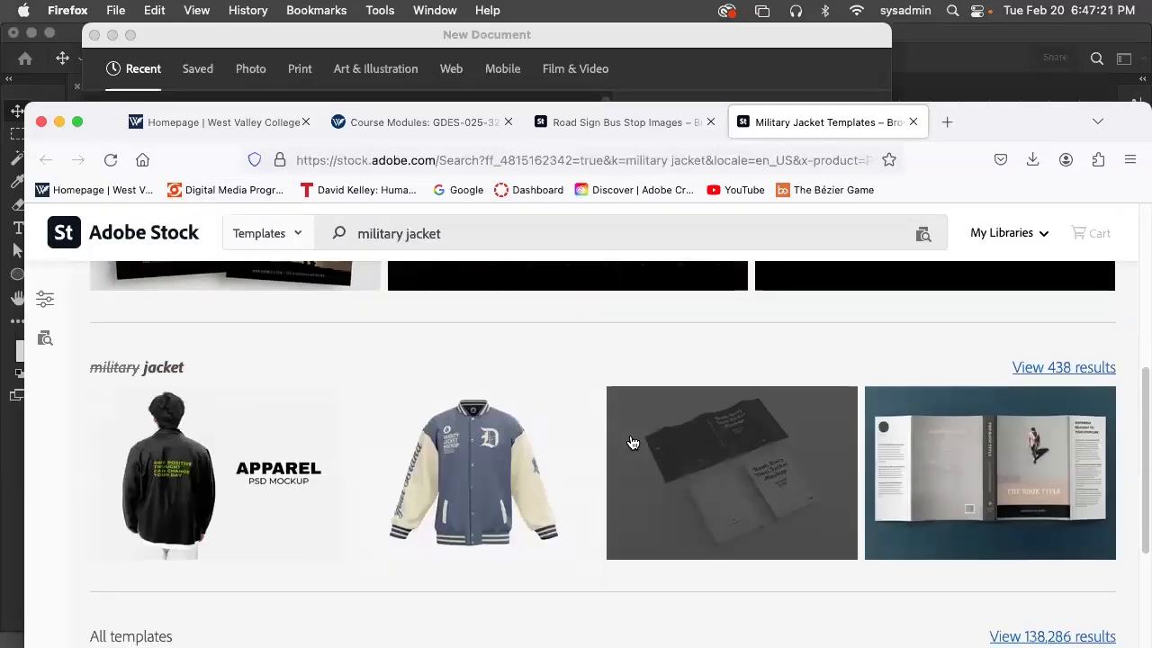
scroll(632, 442, down, 6)
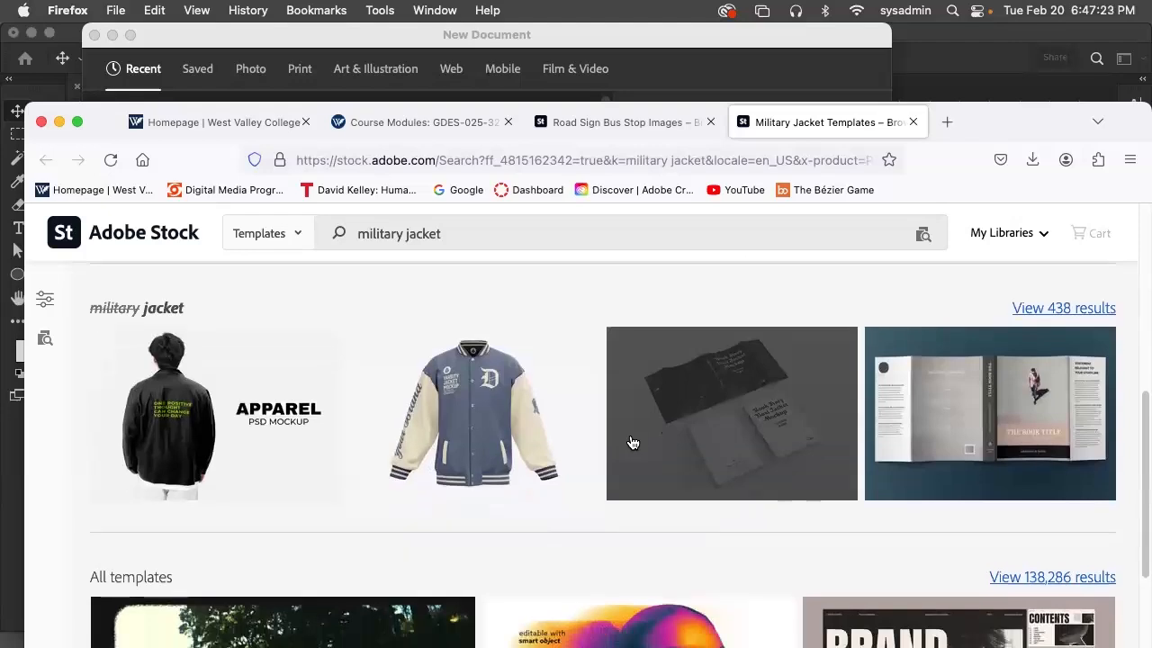
scroll(631, 442, up, 5)
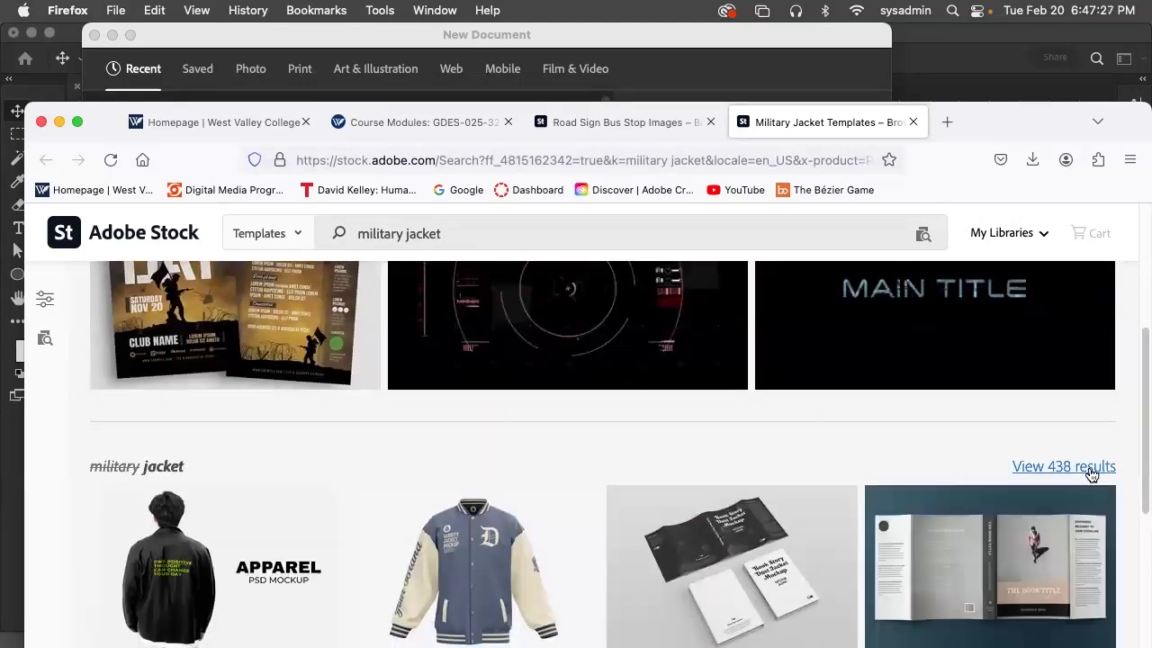
click(1086, 471)
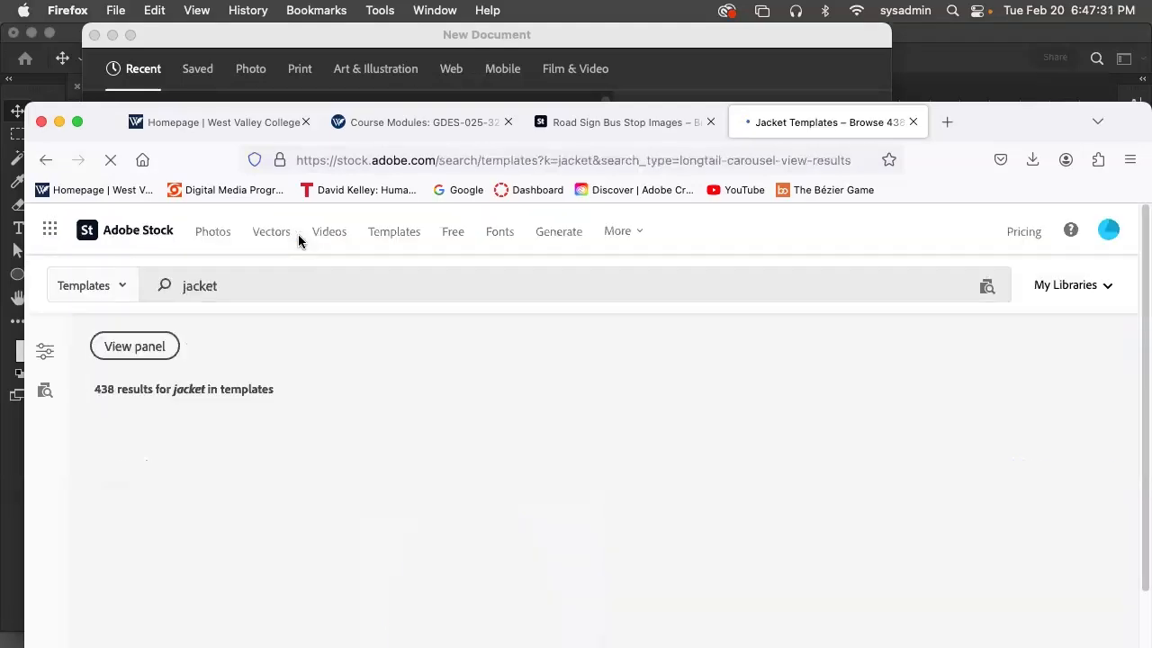
Change the content type of the jacket search from Templates to Images
scroll(504, 445, down, 5)
scroll(494, 450, up, 5)
click(124, 287)
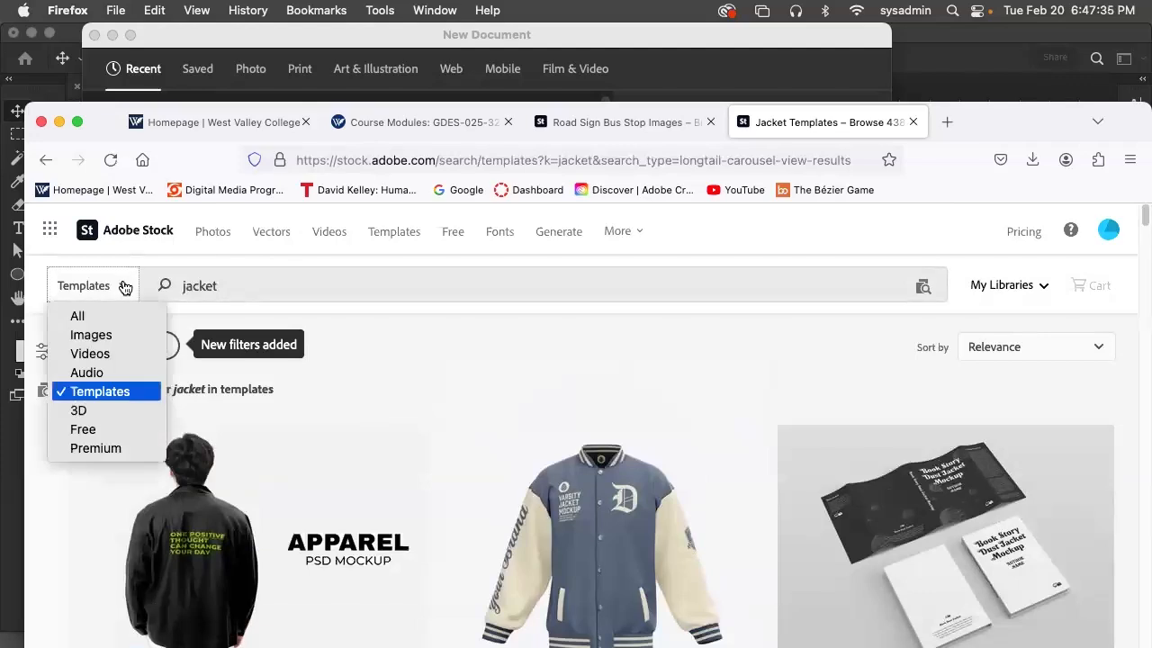
click(109, 335)
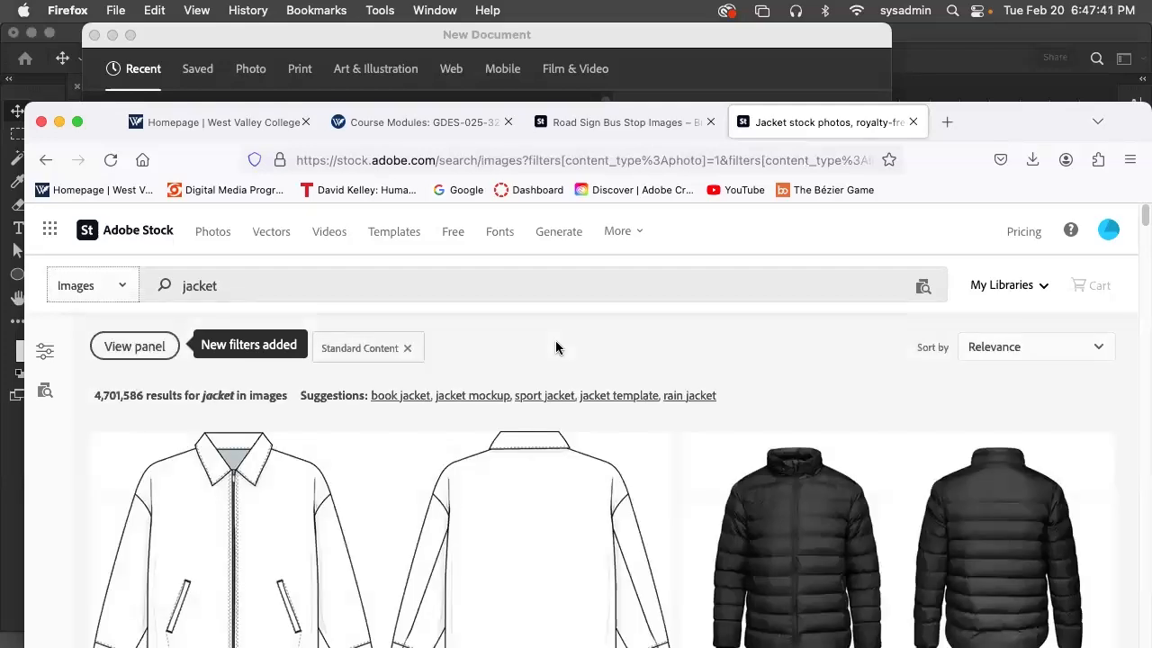
Browse the jacket image results for blank jackets suitable for a mockup
scroll(711, 447, down, 2)
scroll(710, 447, down, 5)
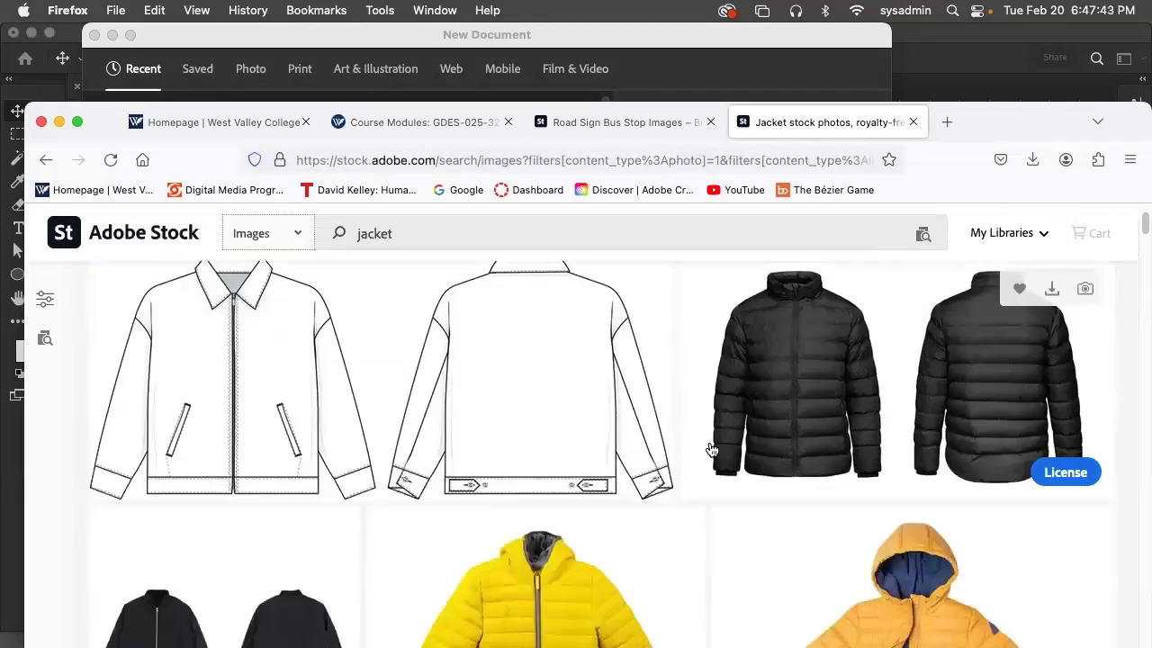
scroll(711, 449, down, 5)
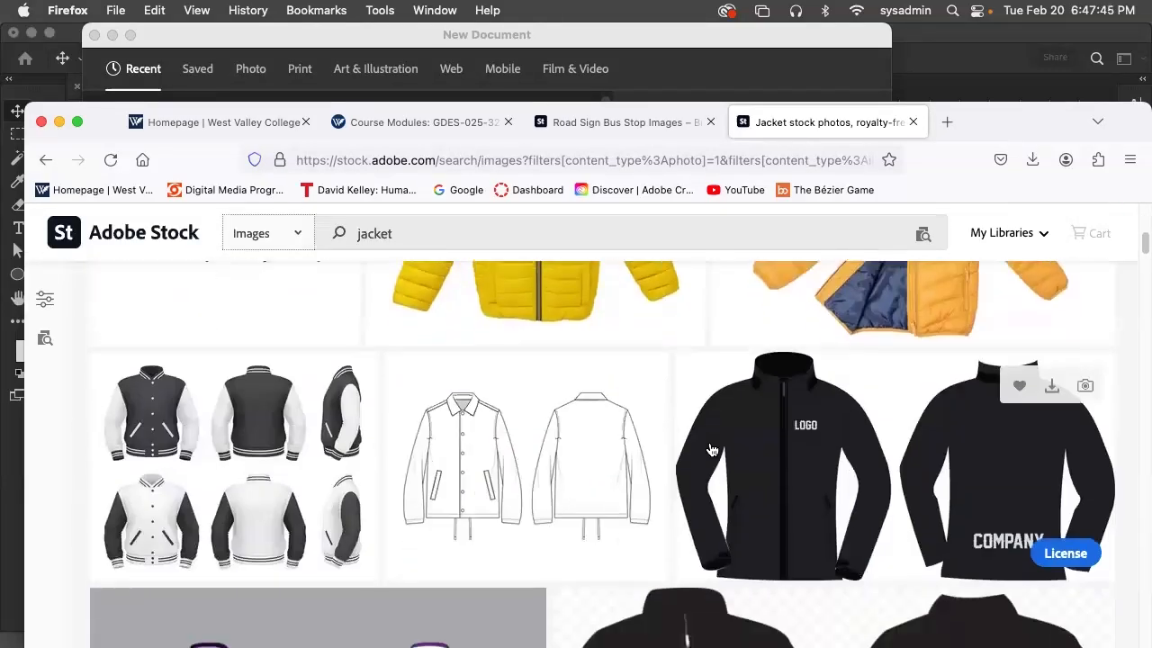
scroll(710, 449, down, 3)
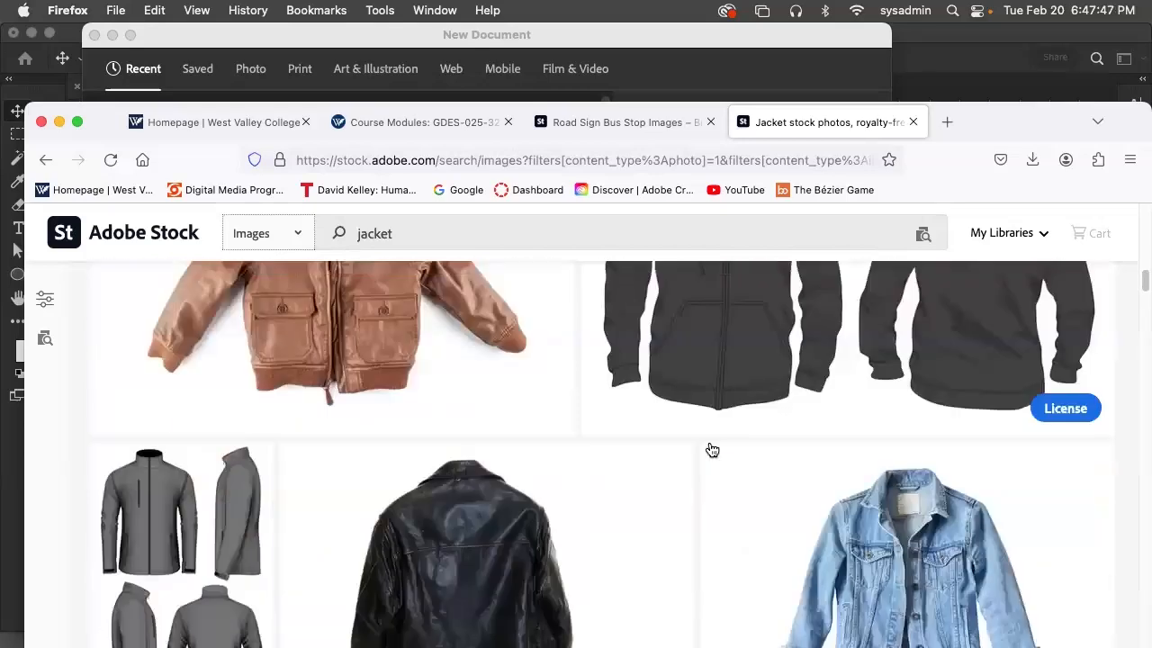
scroll(710, 449, up, 2)
scroll(711, 449, down, 1)
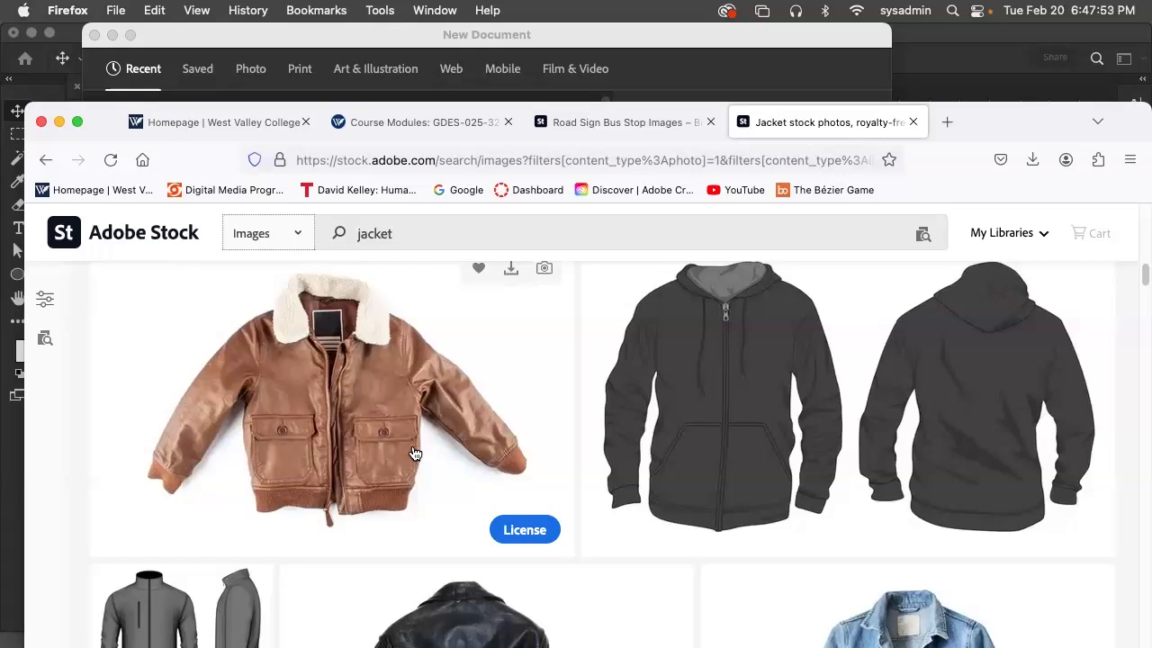
scroll(414, 454, down, 5)
scroll(414, 454, down, 6)
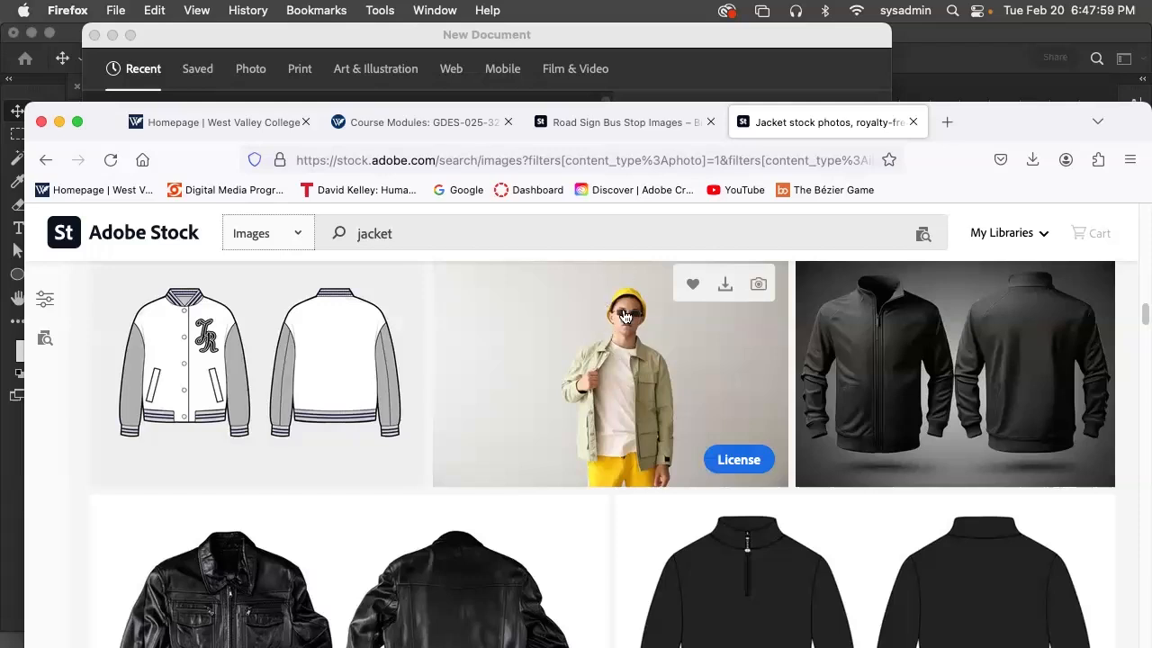
scroll(612, 403, down, 5)
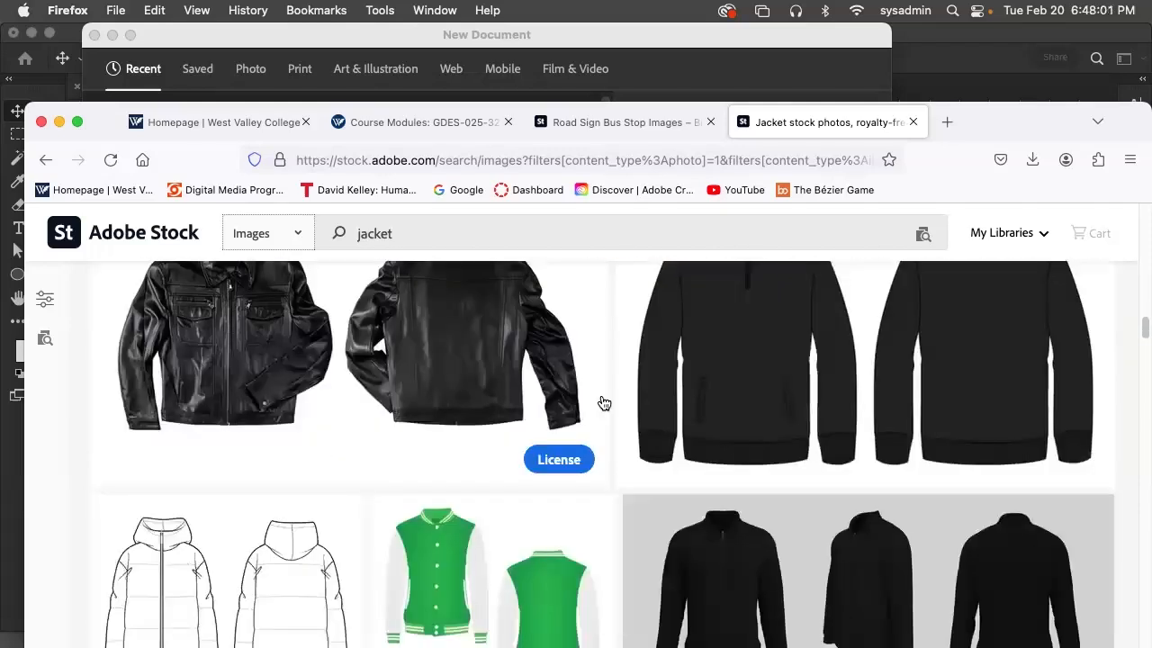
scroll(603, 402, down, 8)
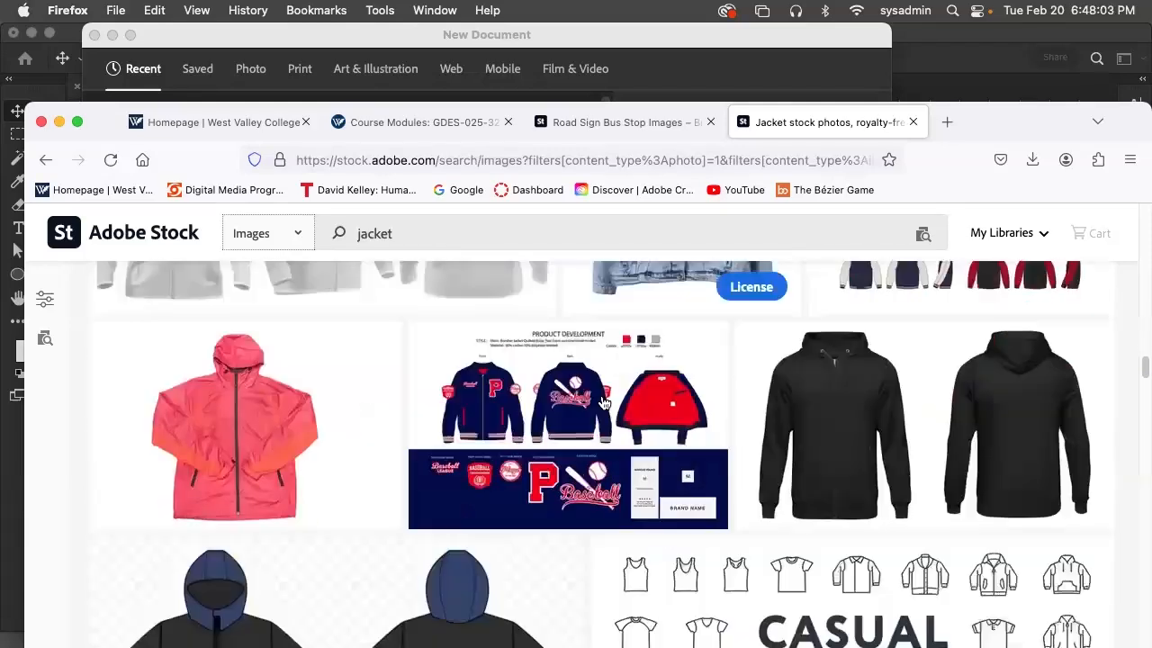
mouse_move(602, 402)
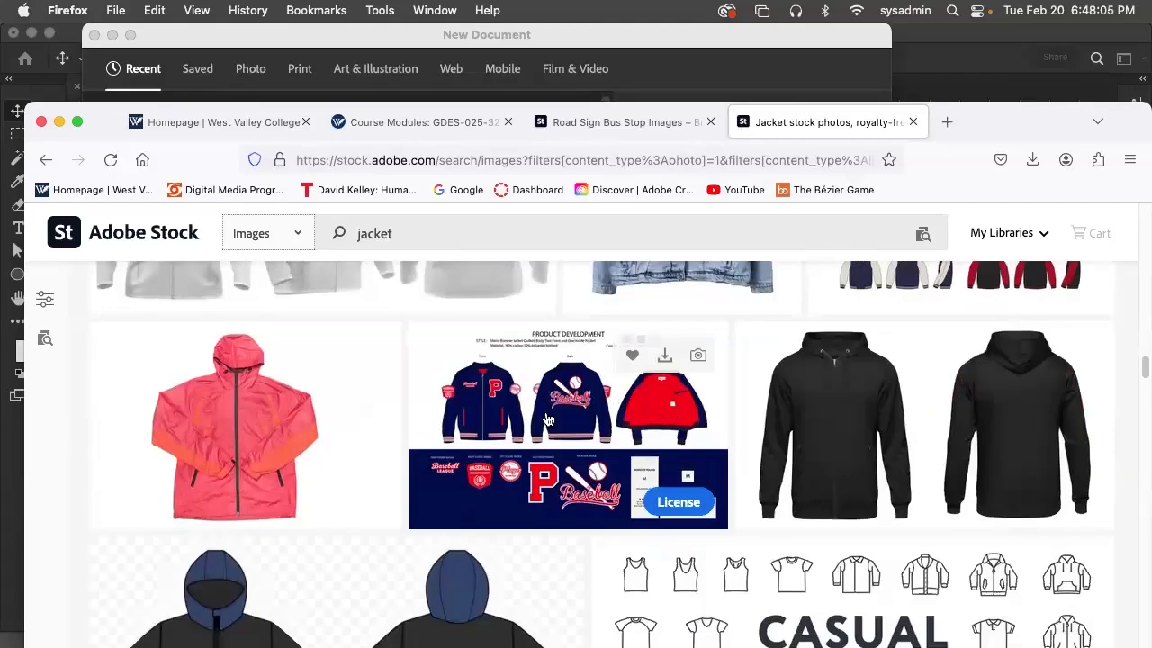
scroll(569, 428, down, 3)
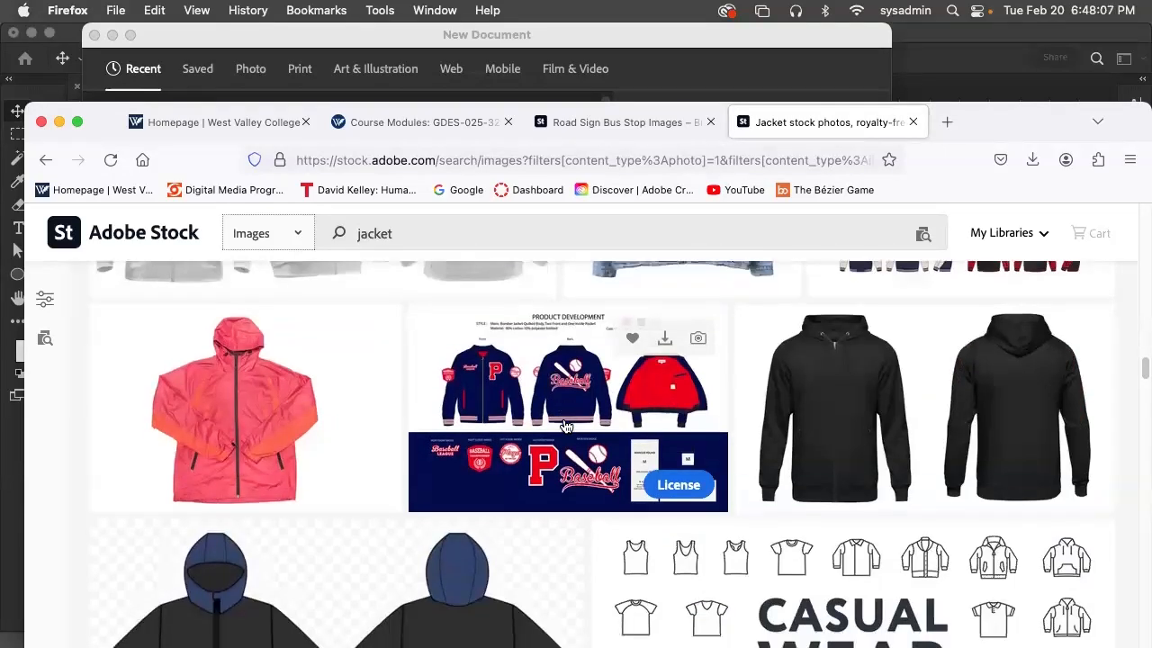
scroll(565, 425, down, 9)
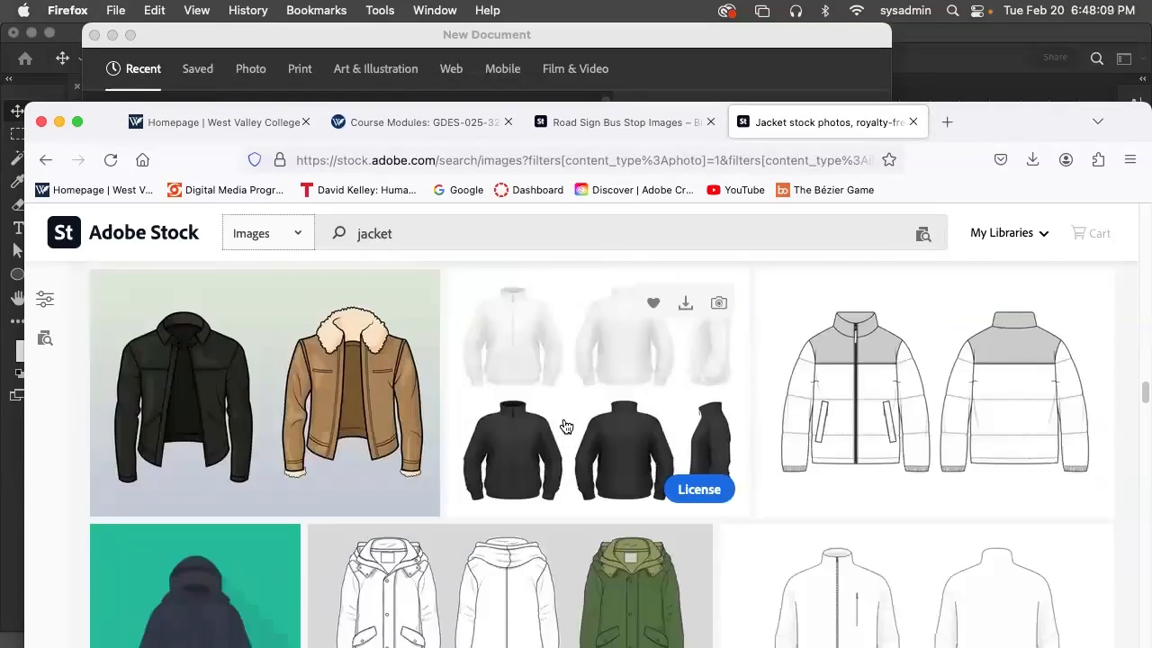
scroll(564, 425, down, 10)
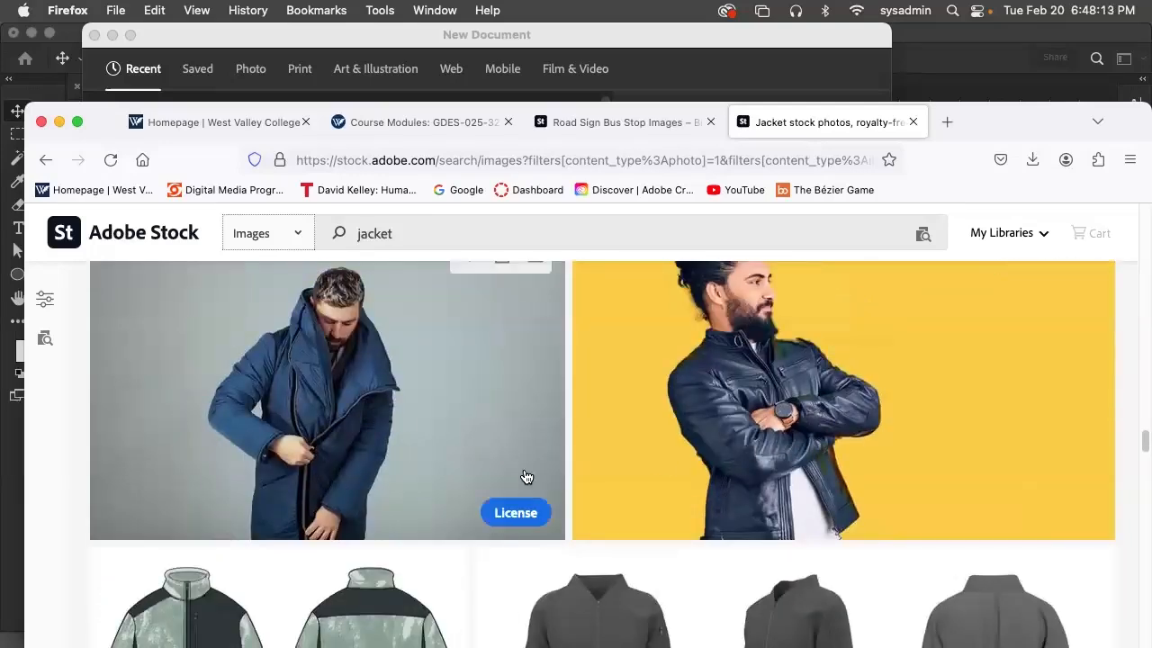
scroll(517, 468, down, 3)
scroll(517, 469, down, 15)
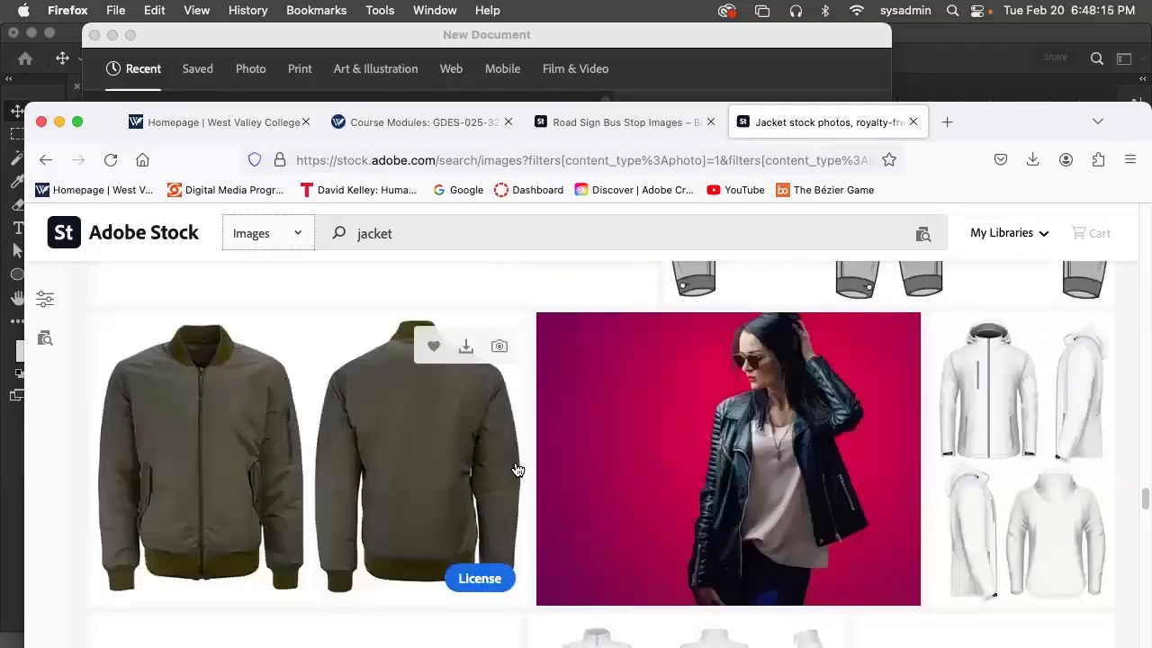
scroll(517, 469, down, 10)
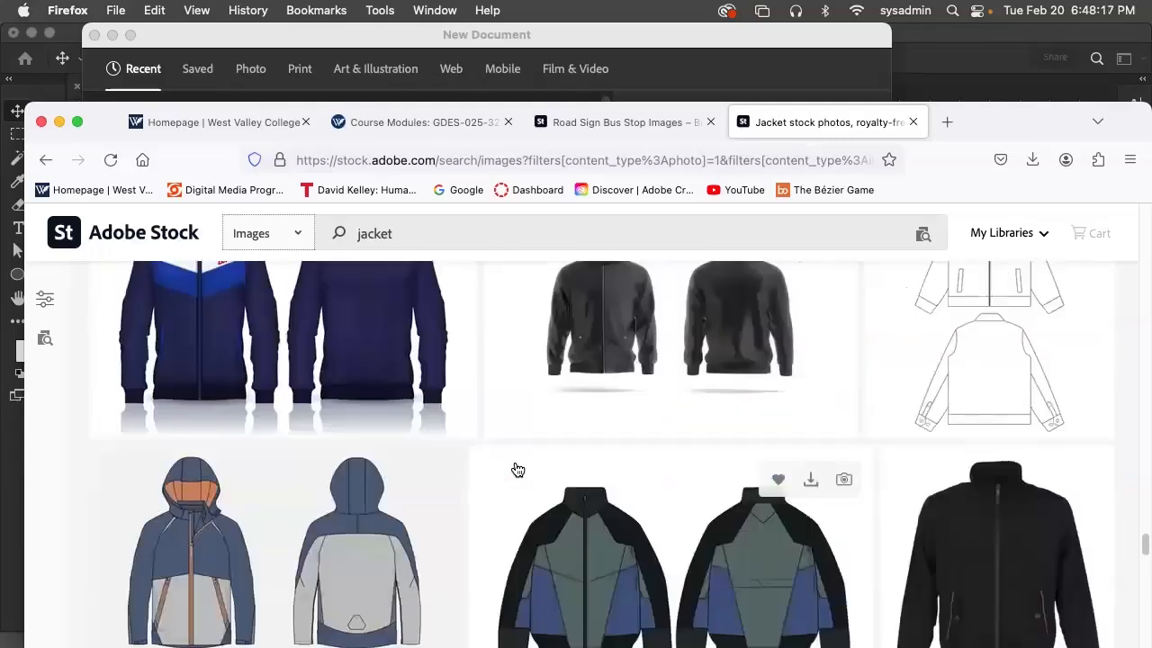
scroll(517, 469, up, 2)
scroll(517, 469, down, 5)
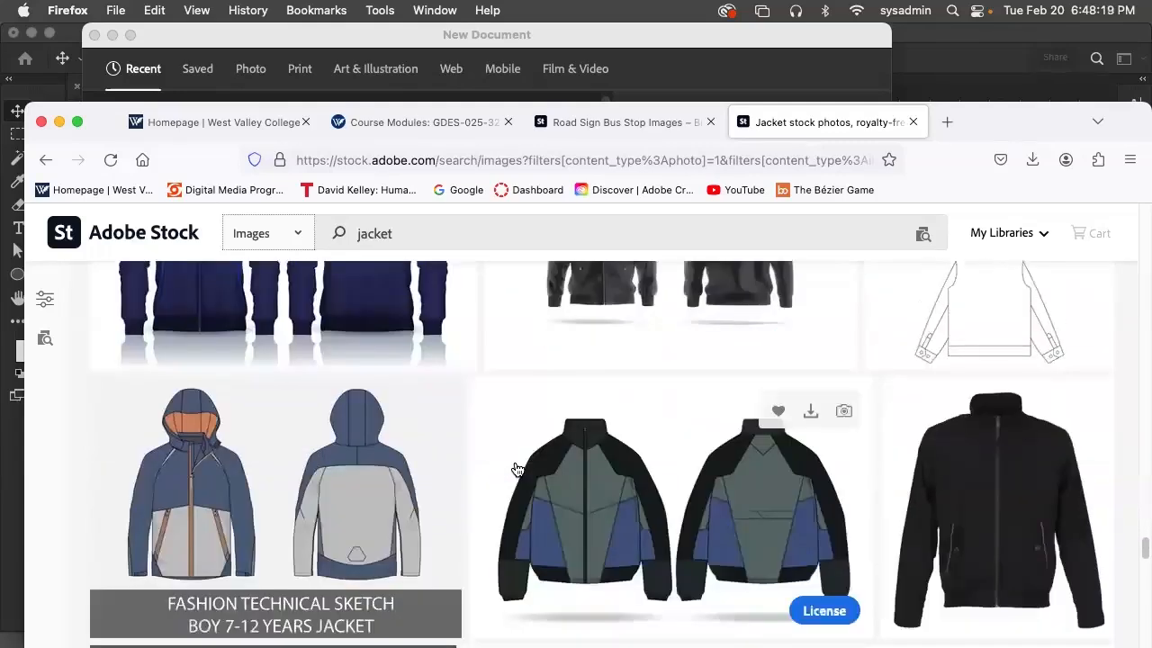
License and download the plain black zip-up jacket image and the black-and-white varsity jacket image showing three views
mouse_move(1059, 362)
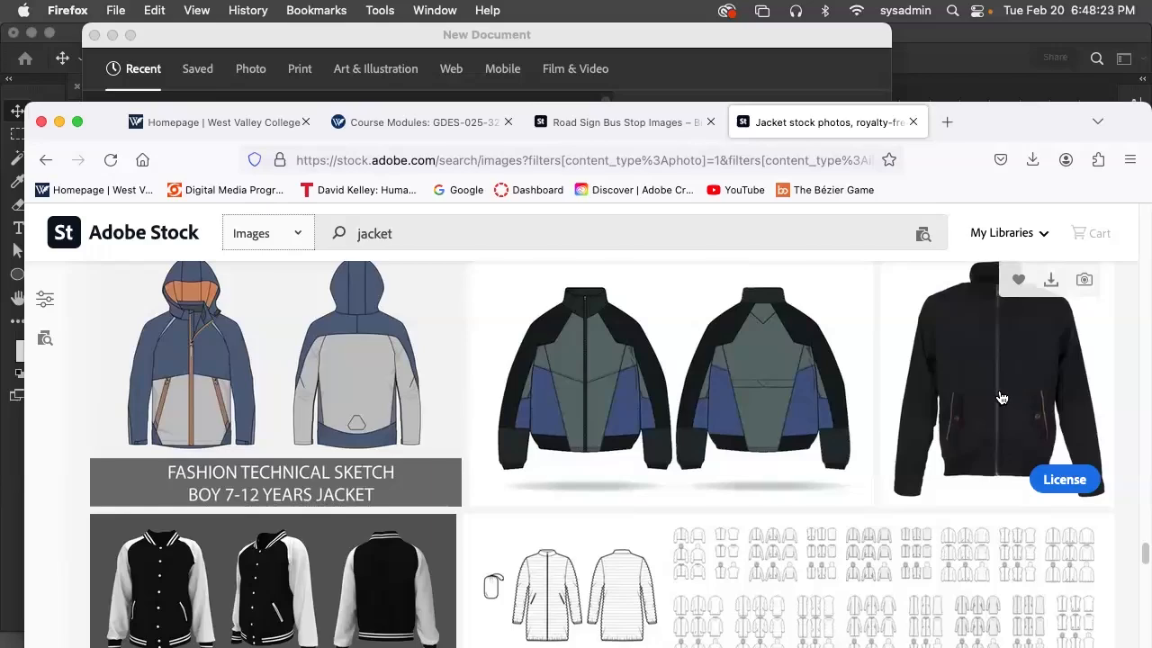
click(1068, 481)
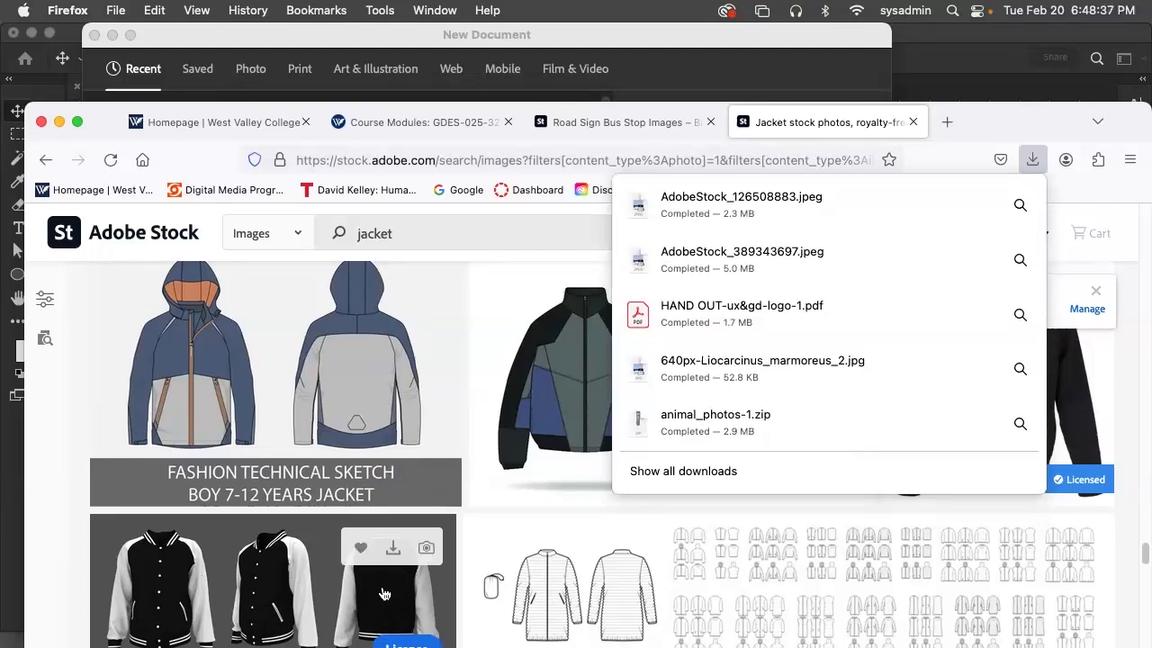
scroll(366, 609, down, 3)
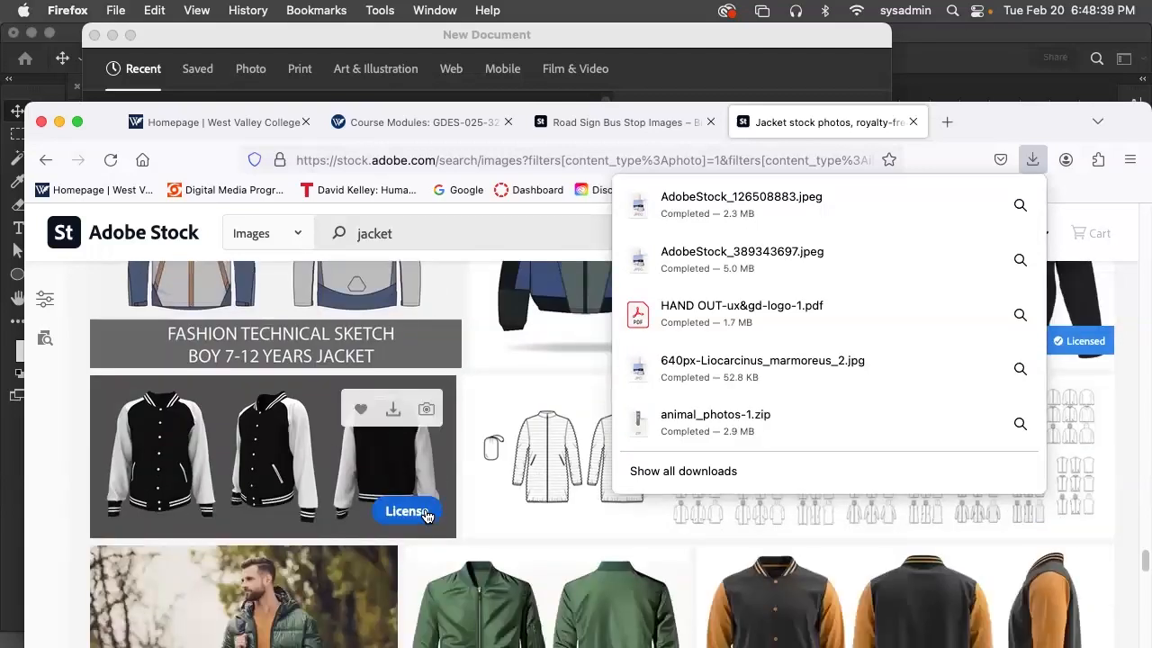
click(423, 511)
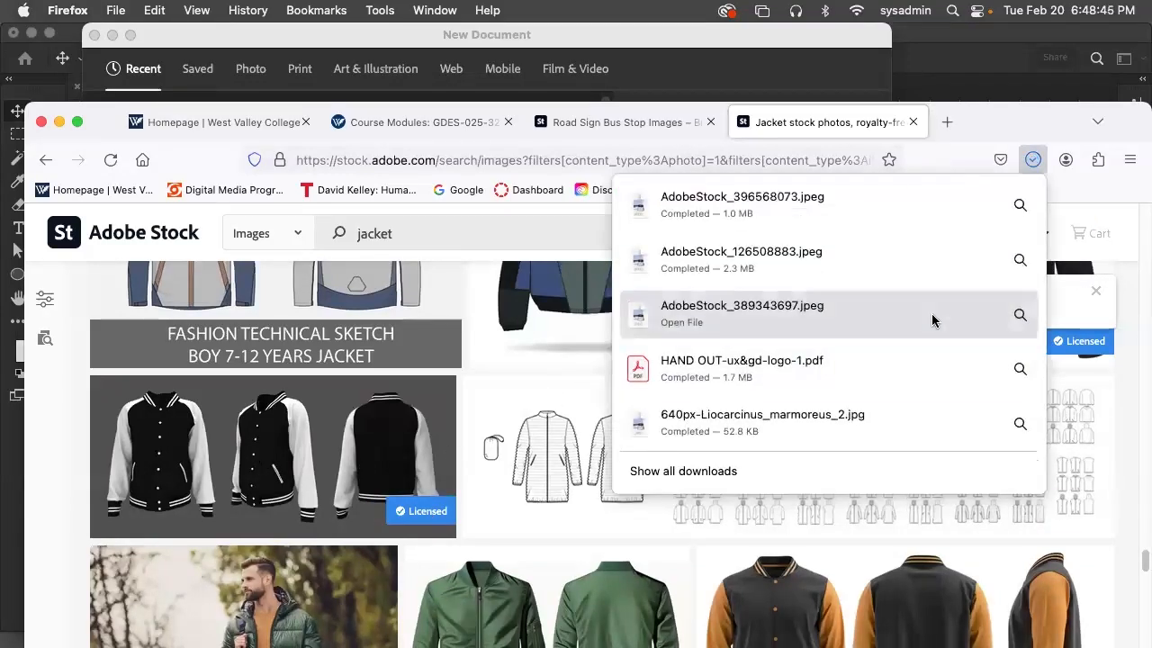
Hide Firefox to return to Photoshop and close the new document dialog without creating a document
click(87, 11)
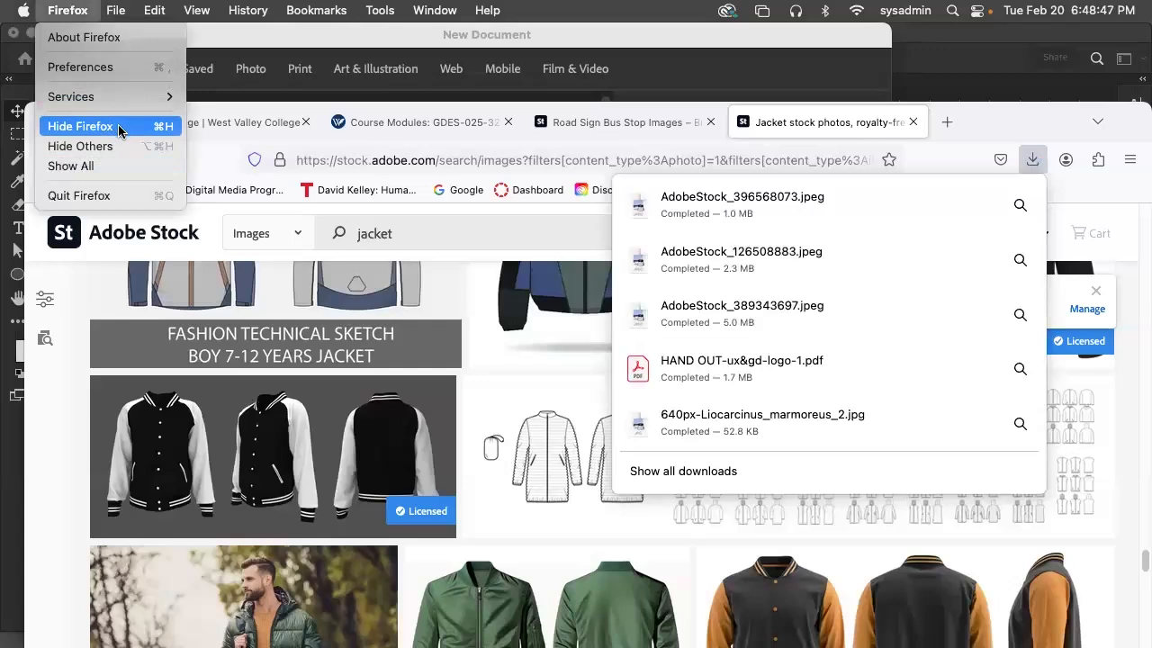
click(115, 128)
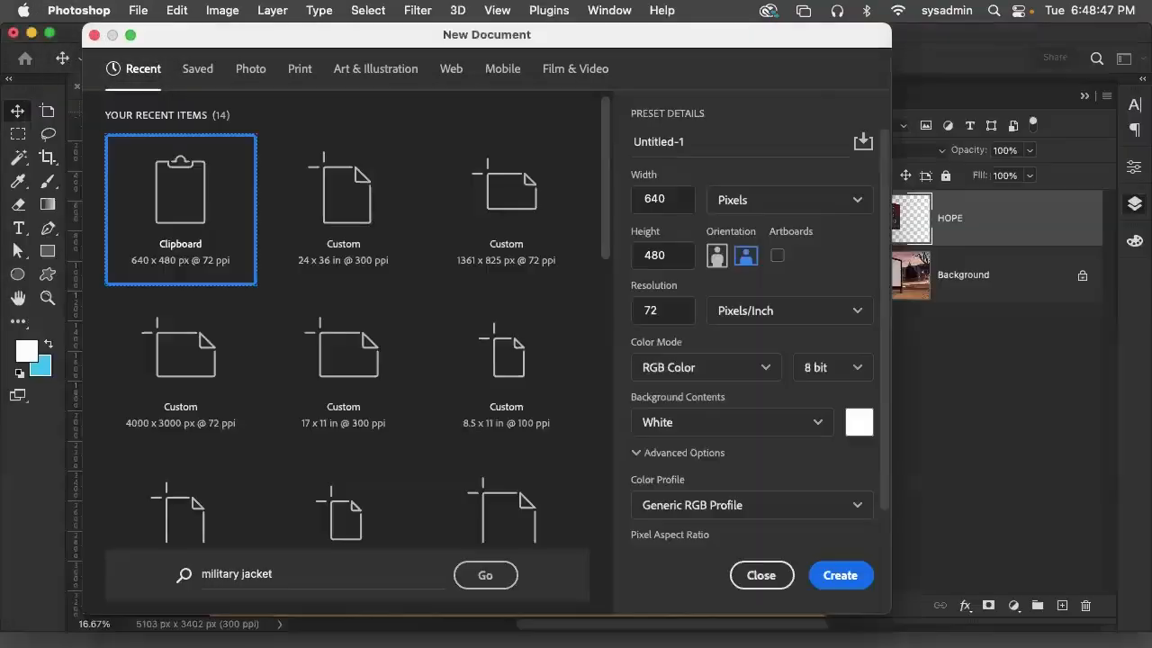
click(138, 10)
click(760, 574)
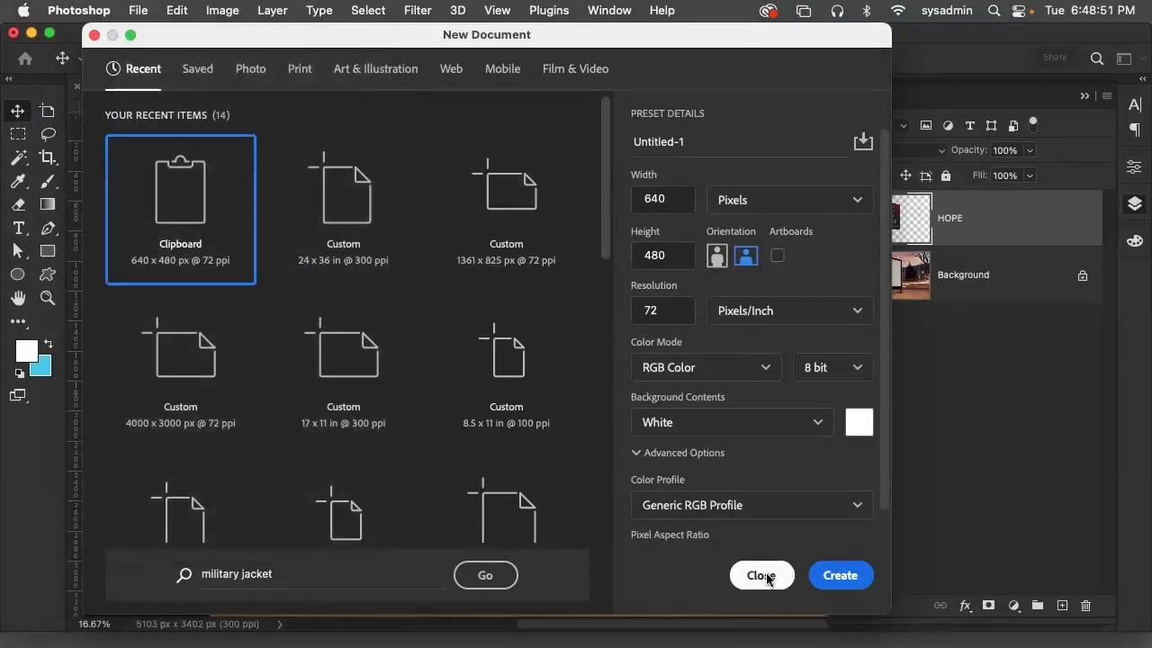
click(761, 574)
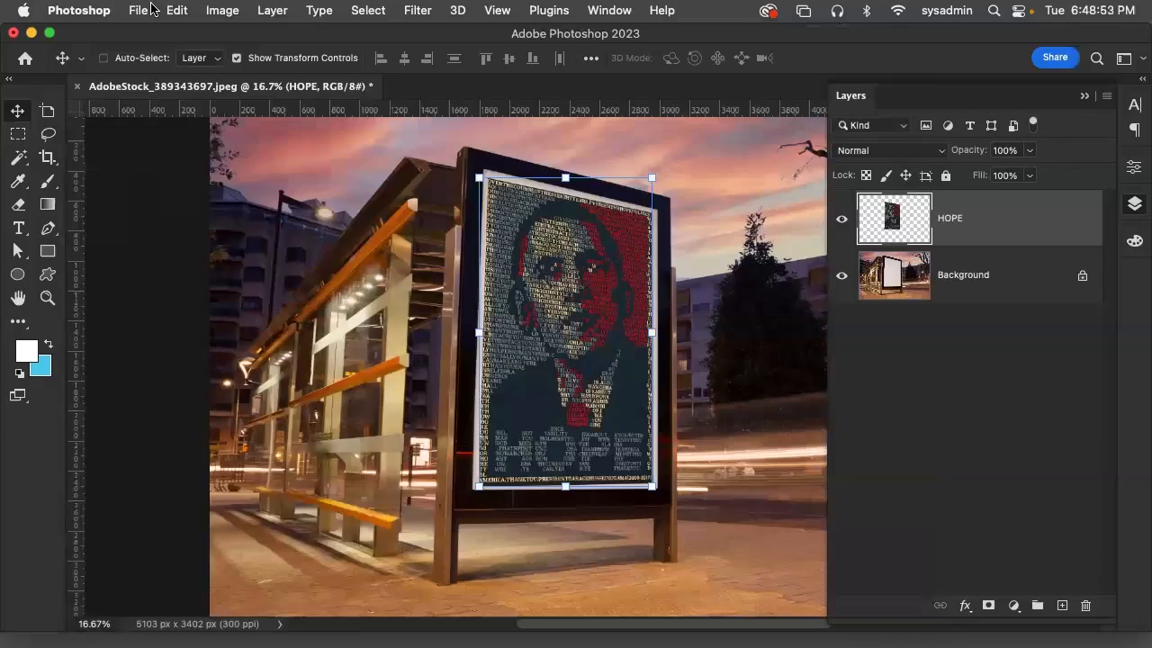
Open the varsity jacket image AdobeStock_396568073.jpeg from the Downloads folder and collapse the layer list to reveal the whole picture
click(144, 10)
click(169, 52)
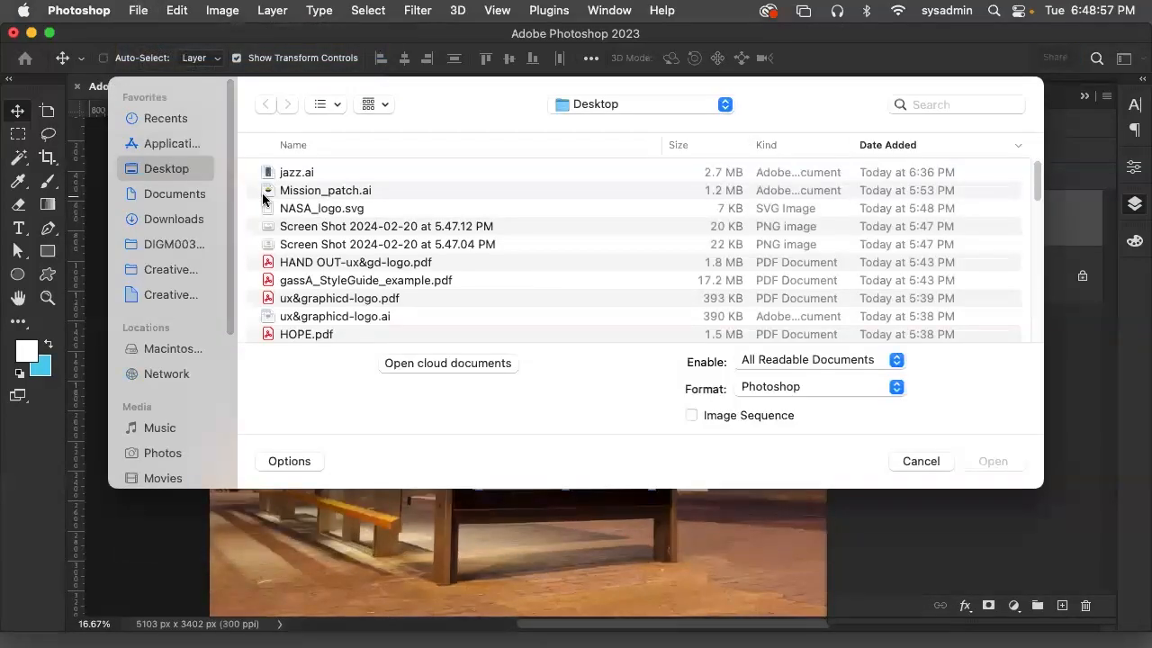
click(179, 220)
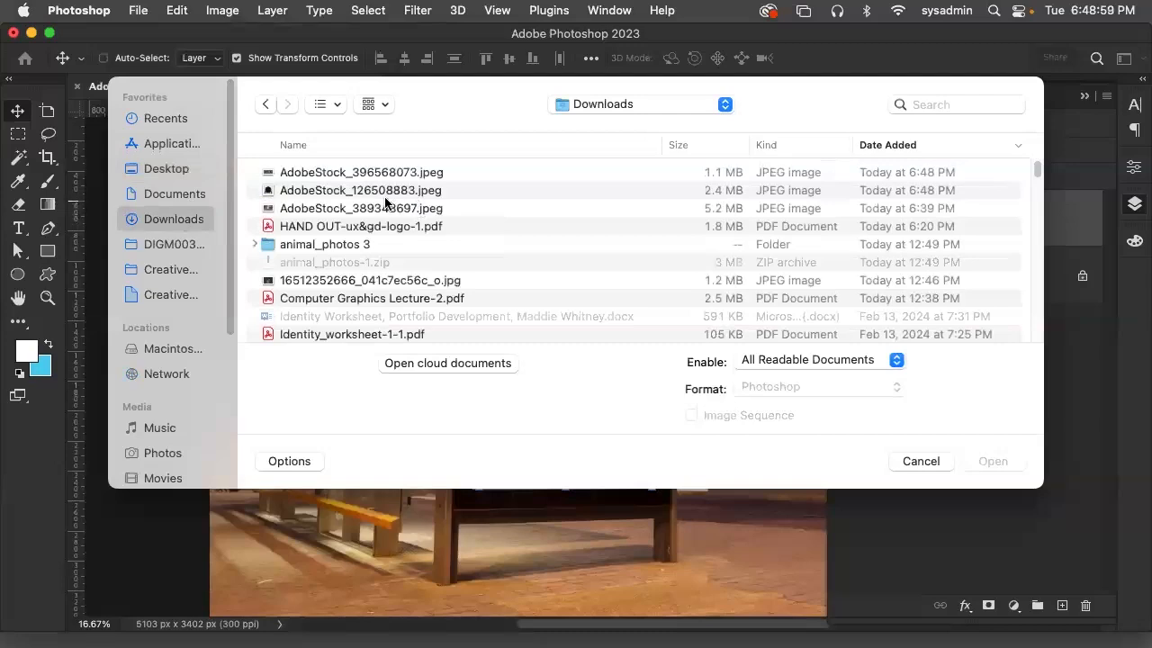
click(392, 171)
click(993, 461)
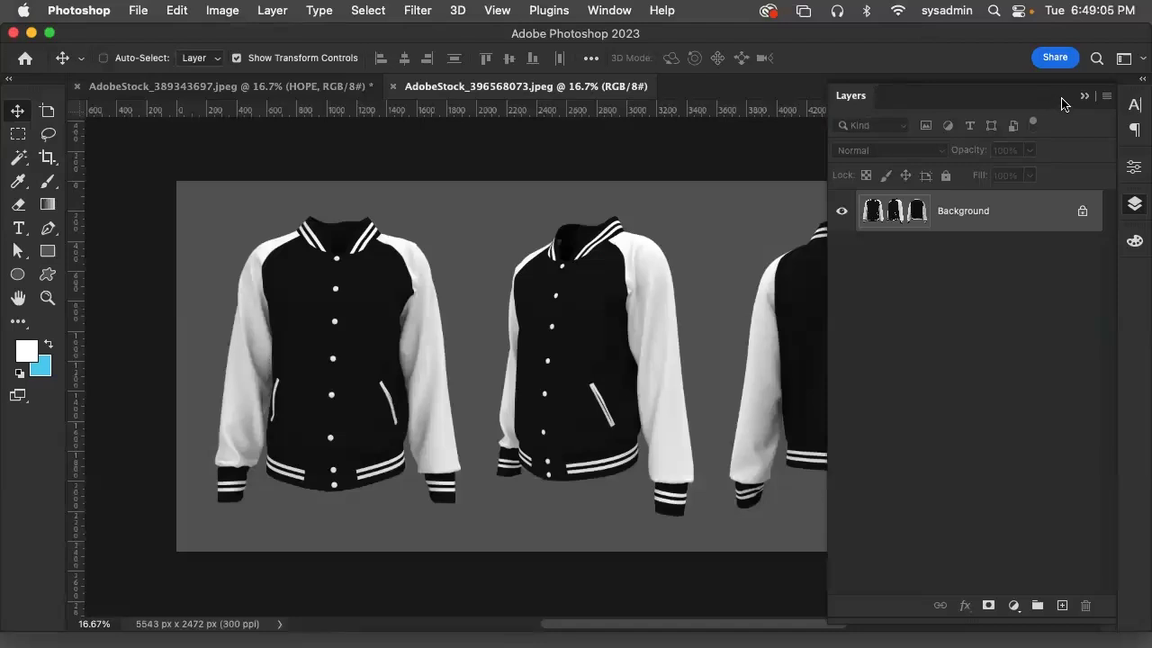
click(1084, 99)
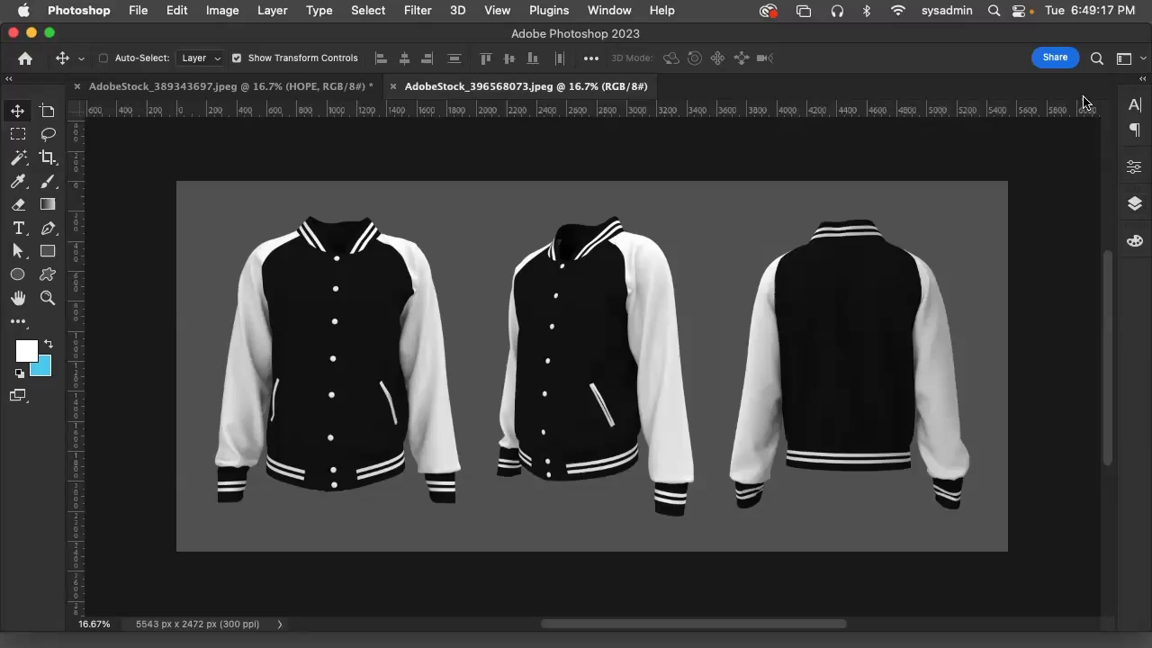
Place NASA_logo.svg from the Desktop as an embedded object in the jacket document
click(139, 9)
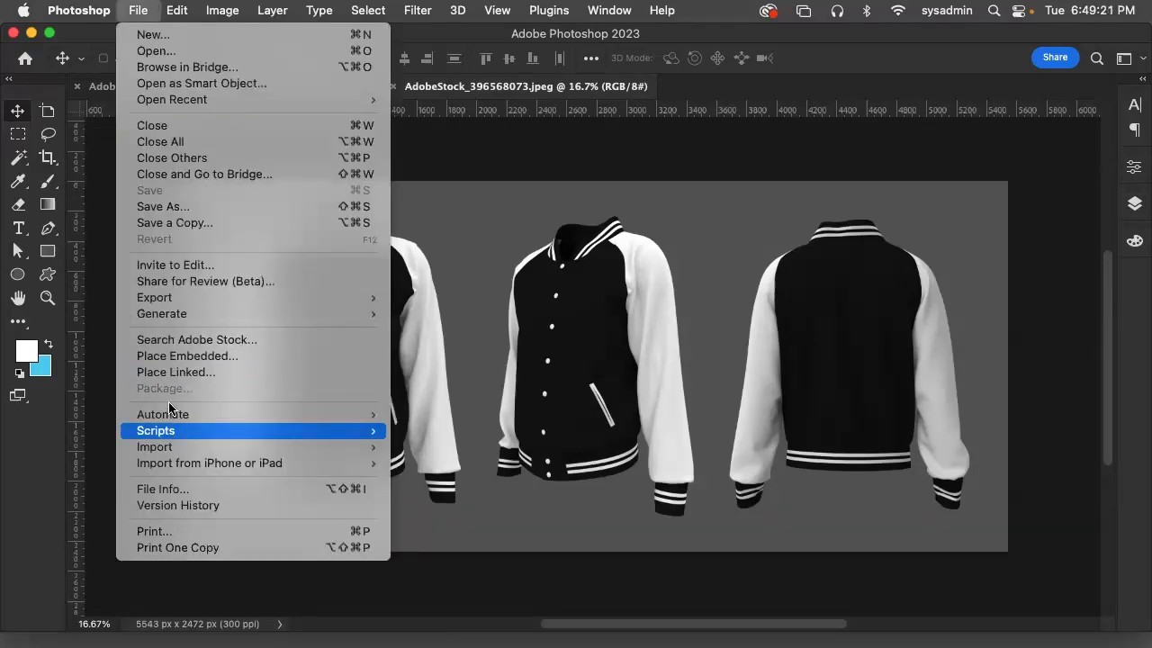
click(176, 357)
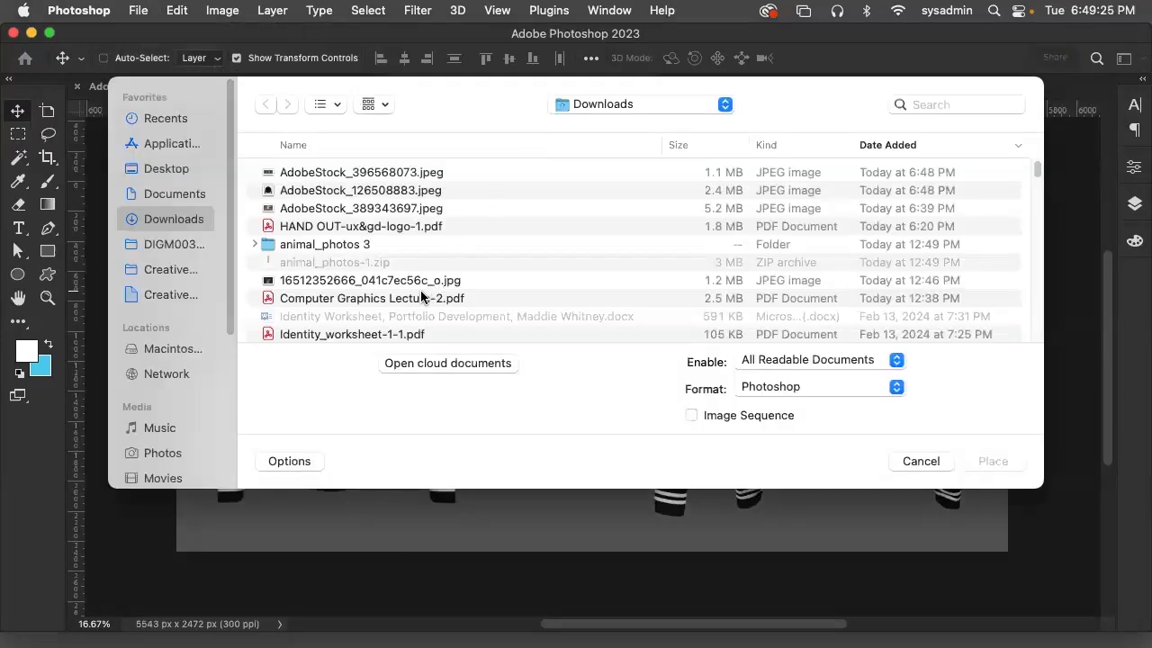
scroll(484, 286, down, 1)
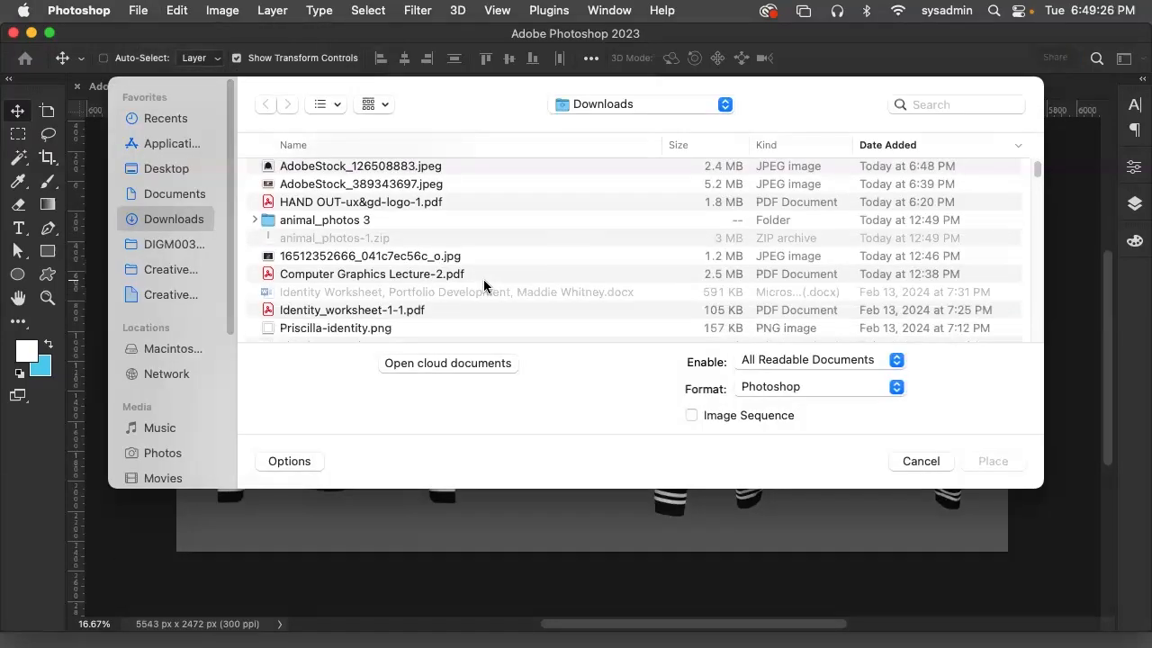
click(189, 173)
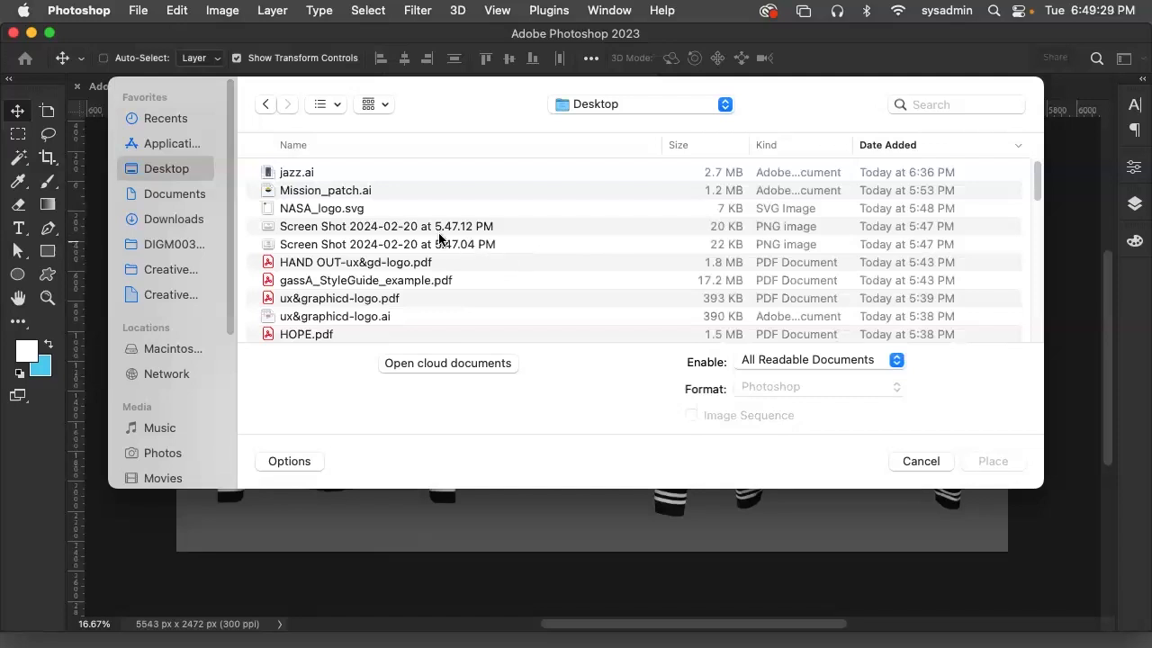
click(351, 210)
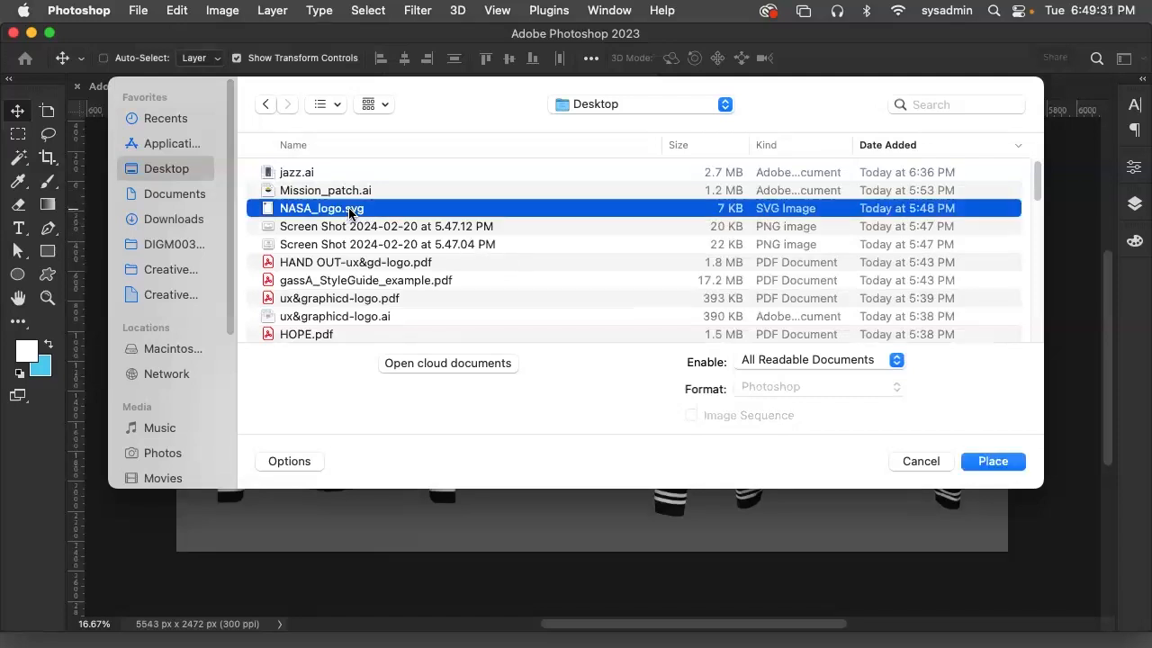
click(984, 463)
Move the NASA logo onto the chest of the front-view jacket, between the buttons and the white sleeve
drag(597, 367, 384, 285)
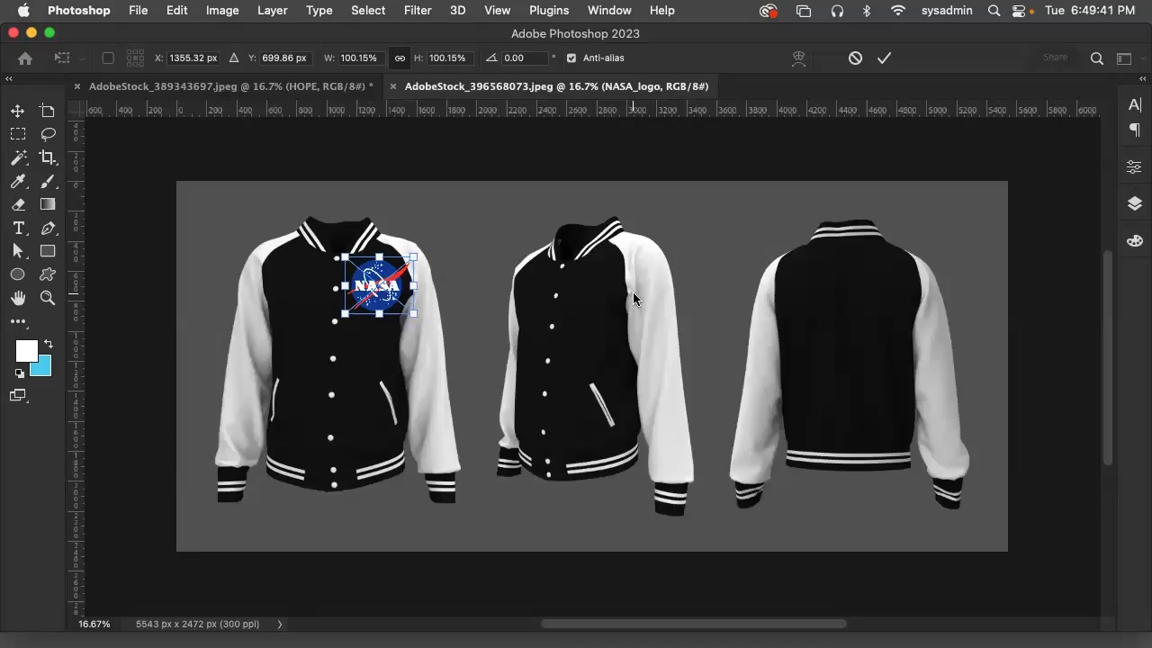
key(super+equal)
key(super+equal)
key(super+equal)
key(super+equal)
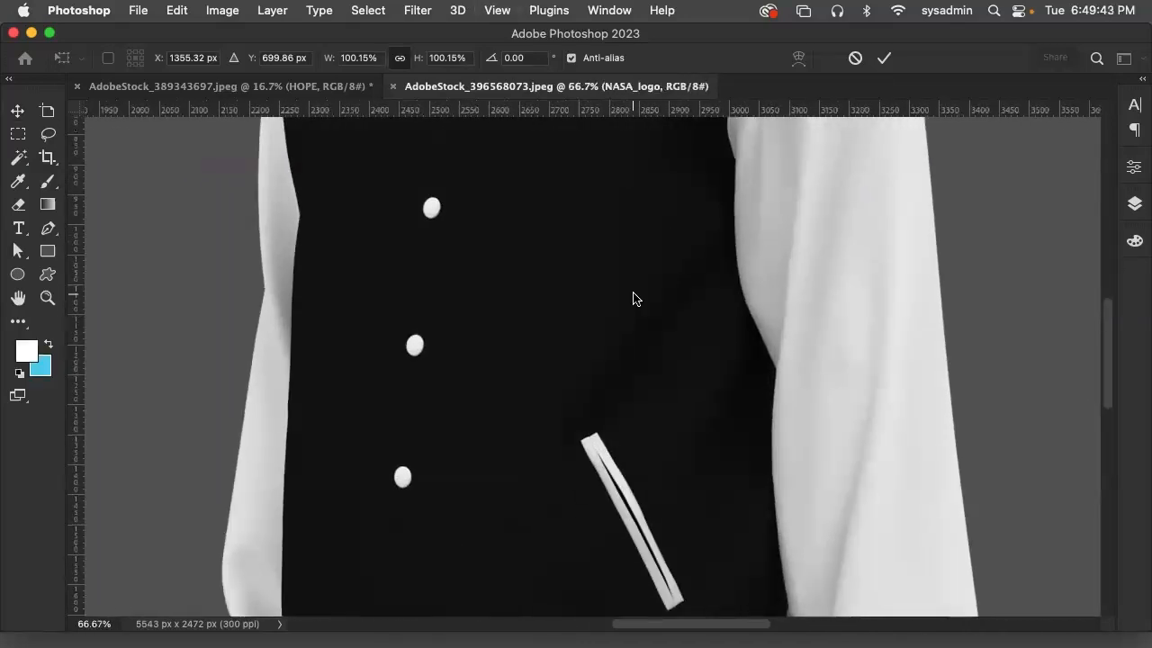
drag(359, 241, 882, 478)
drag(616, 367, 841, 368)
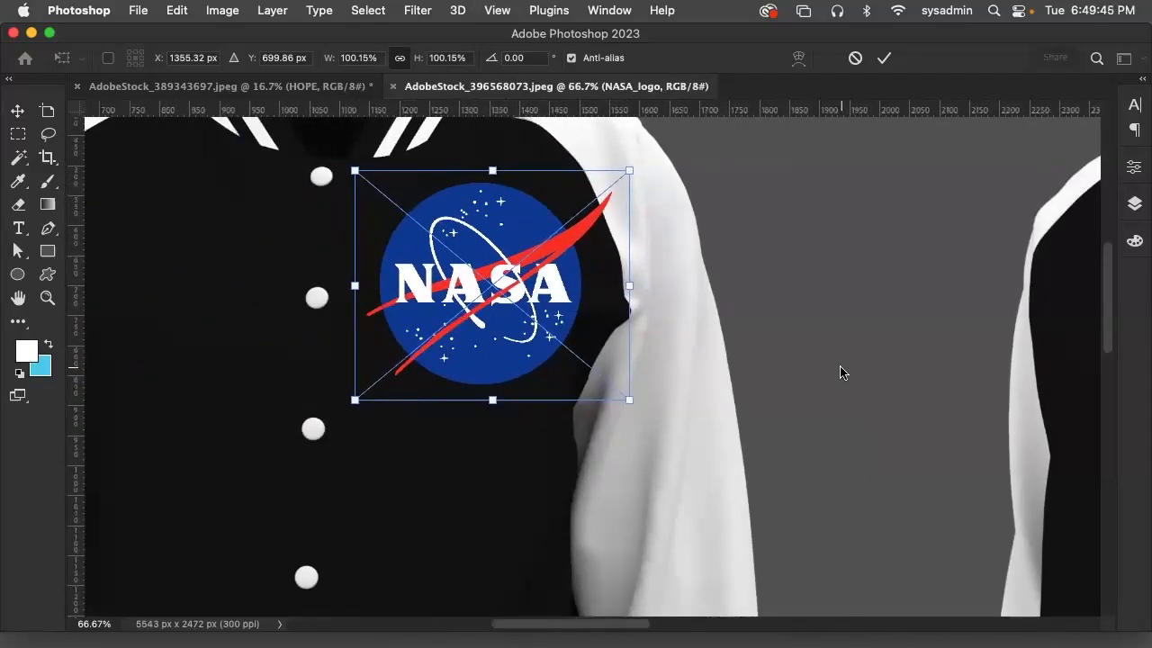
drag(500, 243, 468, 284)
mouse_move(483, 259)
mouse_down()
mouse_move(484, 297)
mouse_move(482, 267)
mouse_move(531, 371)
mouse_move(621, 400)
mouse_move(415, 187)
mouse_move(478, 248)
mouse_up()
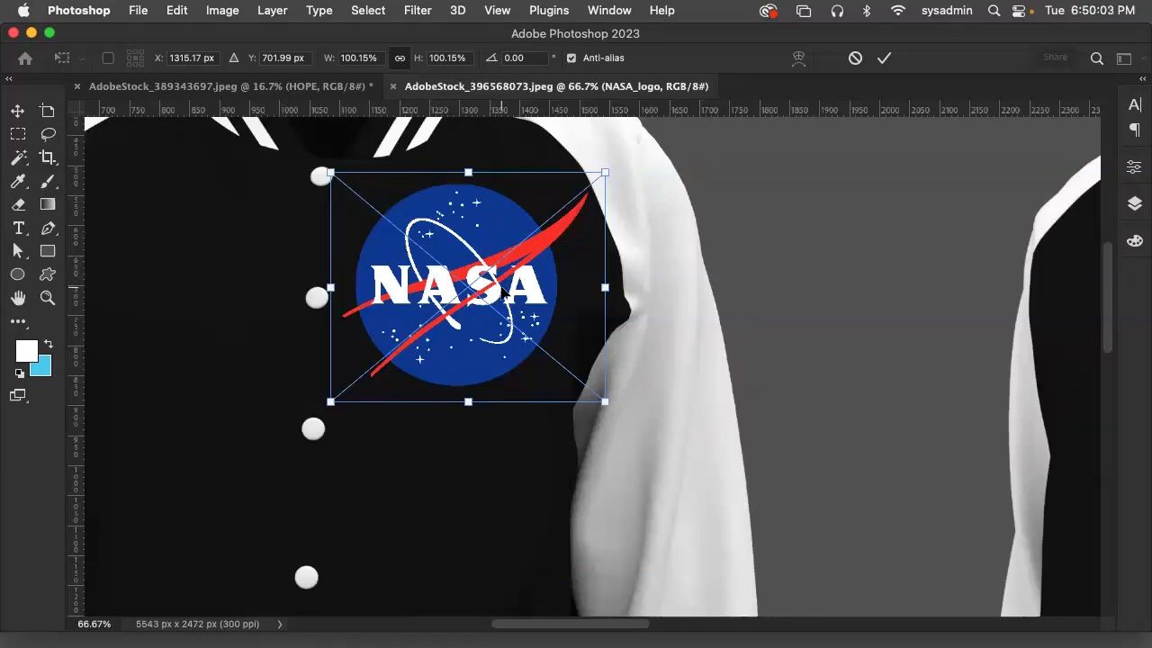
Scale the NASA logo down to about 68% and move it onto the white sleeve of the front-view jacket
drag(433, 261, 657, 465)
drag(826, 376, 732, 450)
drag(641, 516, 670, 473)
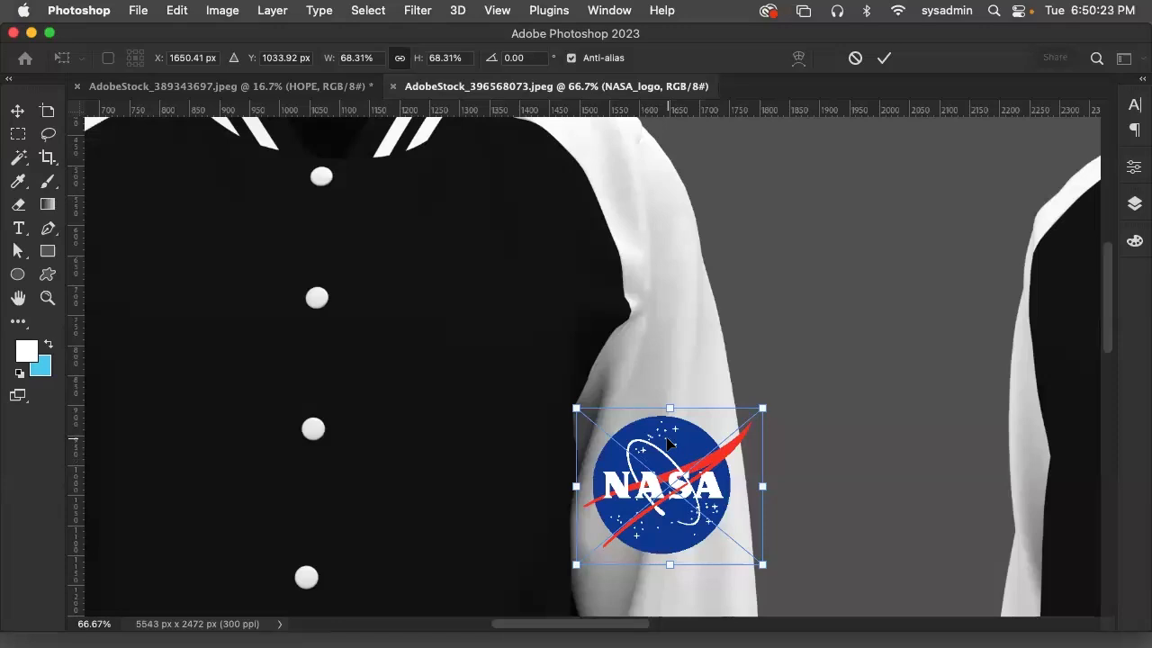
click(191, 9)
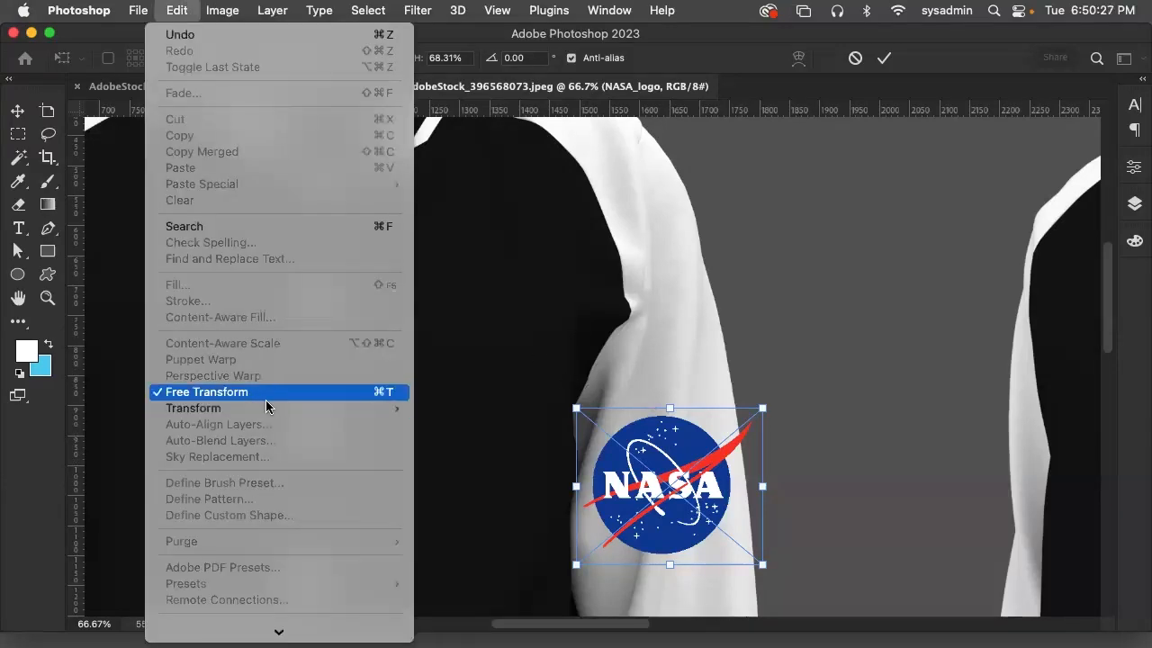
mouse_move(269, 408)
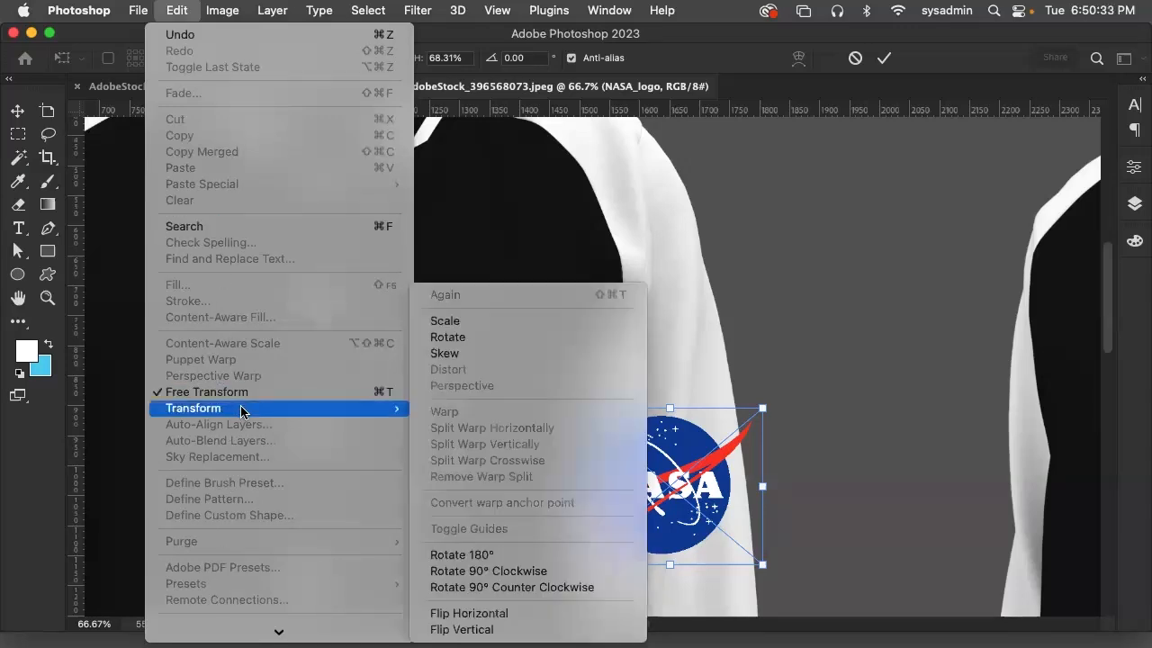
click(689, 462)
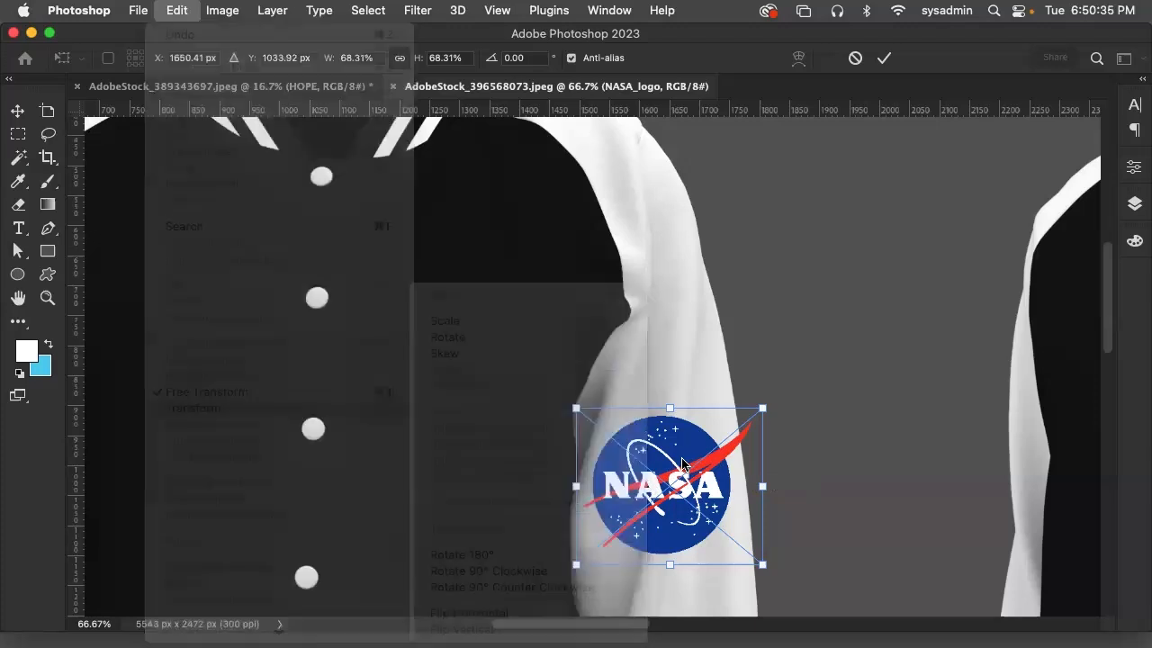
Move the NASA logo back onto the black chest of the front-view jacket and commit the placement
drag(673, 450, 469, 297)
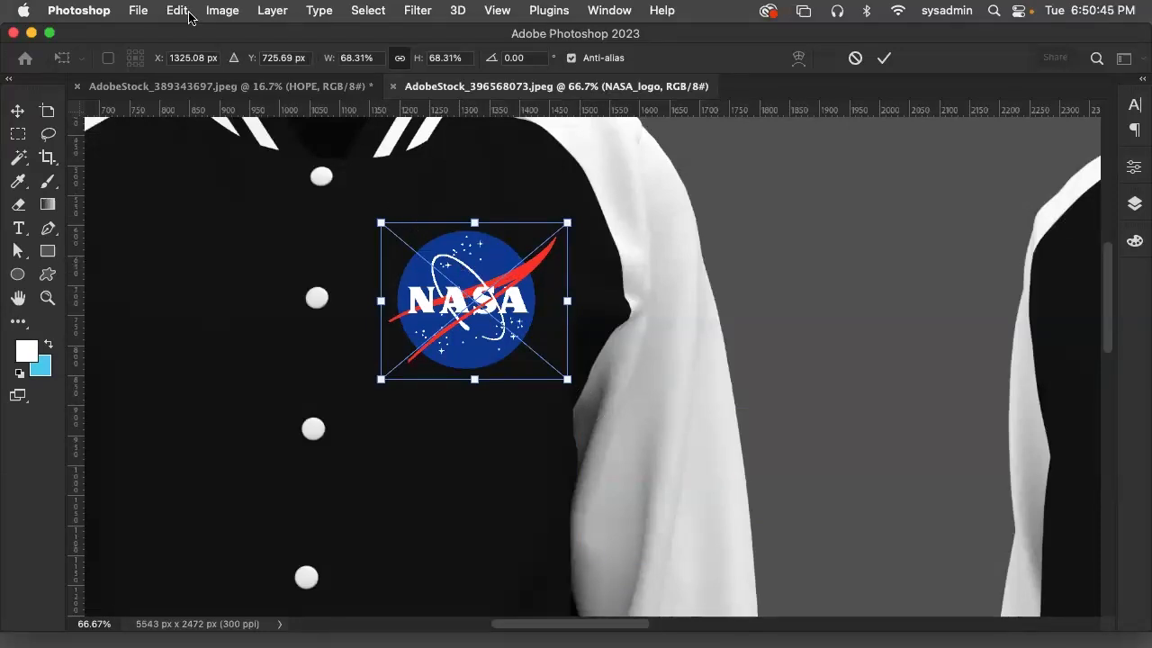
click(230, 9)
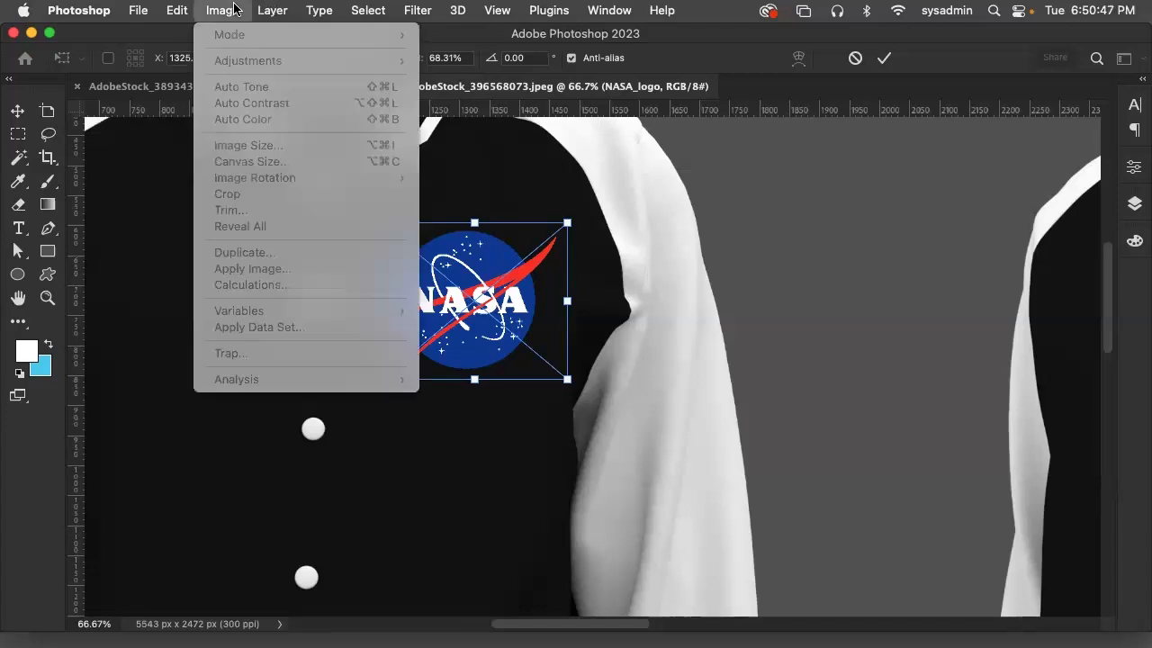
mouse_move(176, 9)
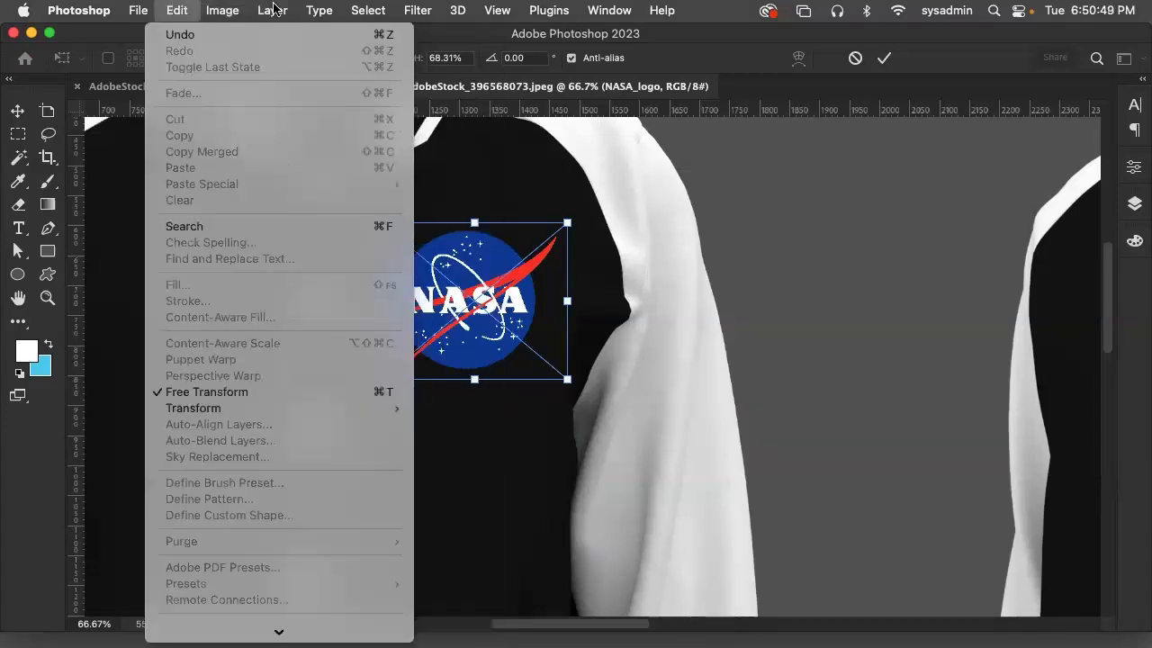
click(298, 9)
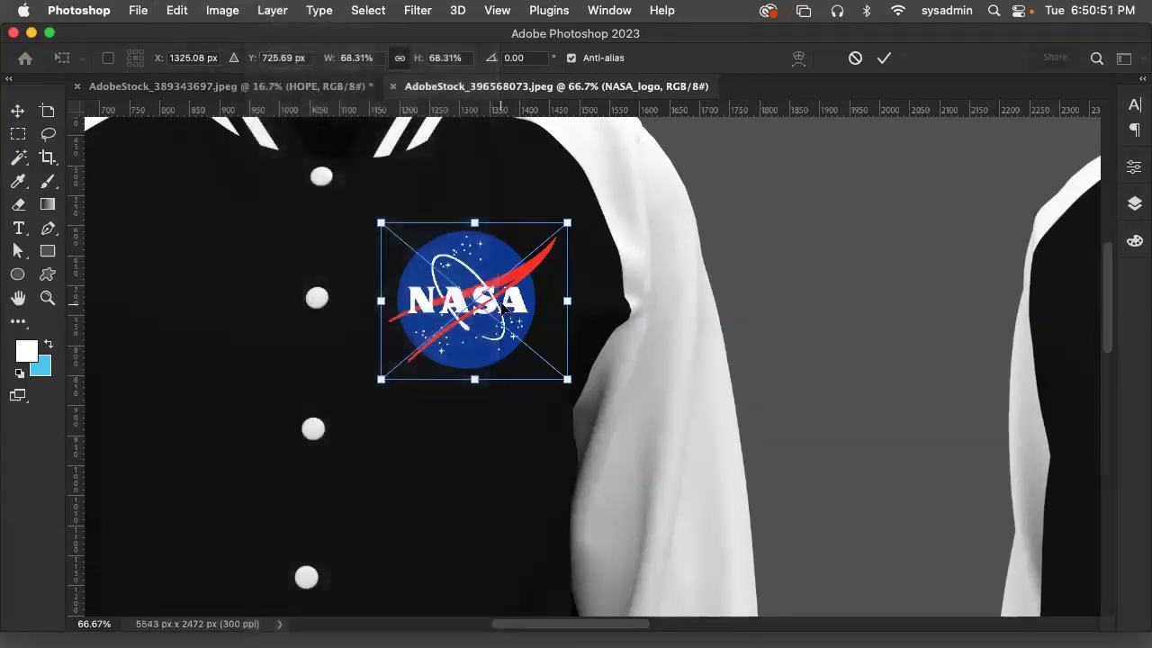
click(17, 118)
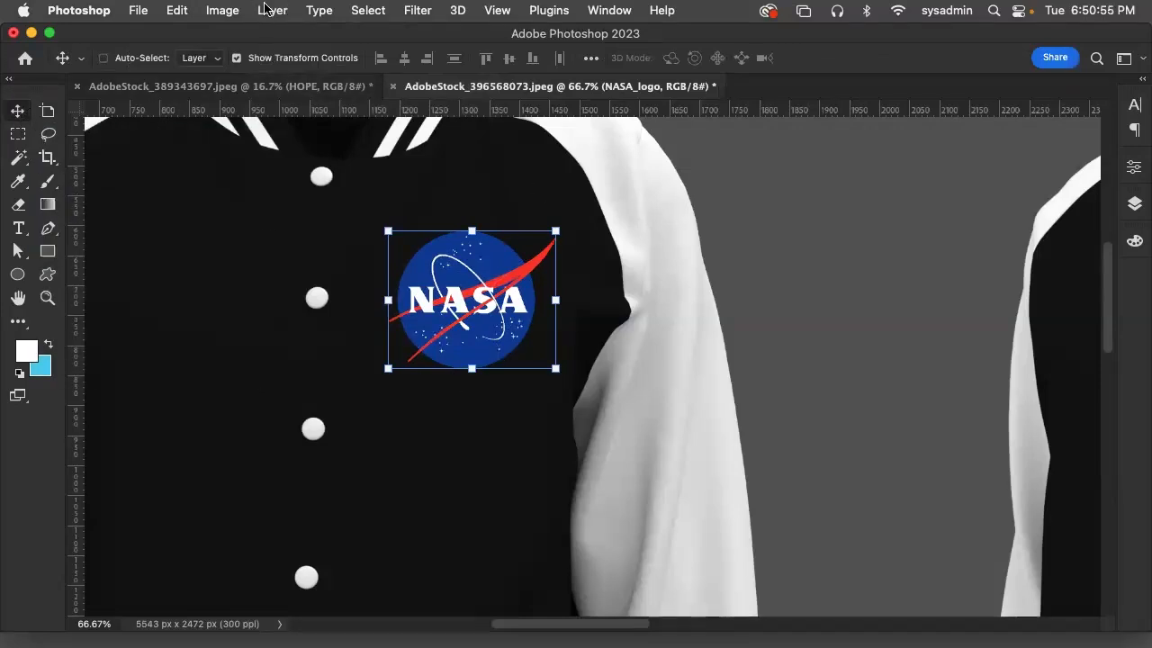
Rasterize the NASA logo's smart object
click(234, 11)
mouse_move(272, 10)
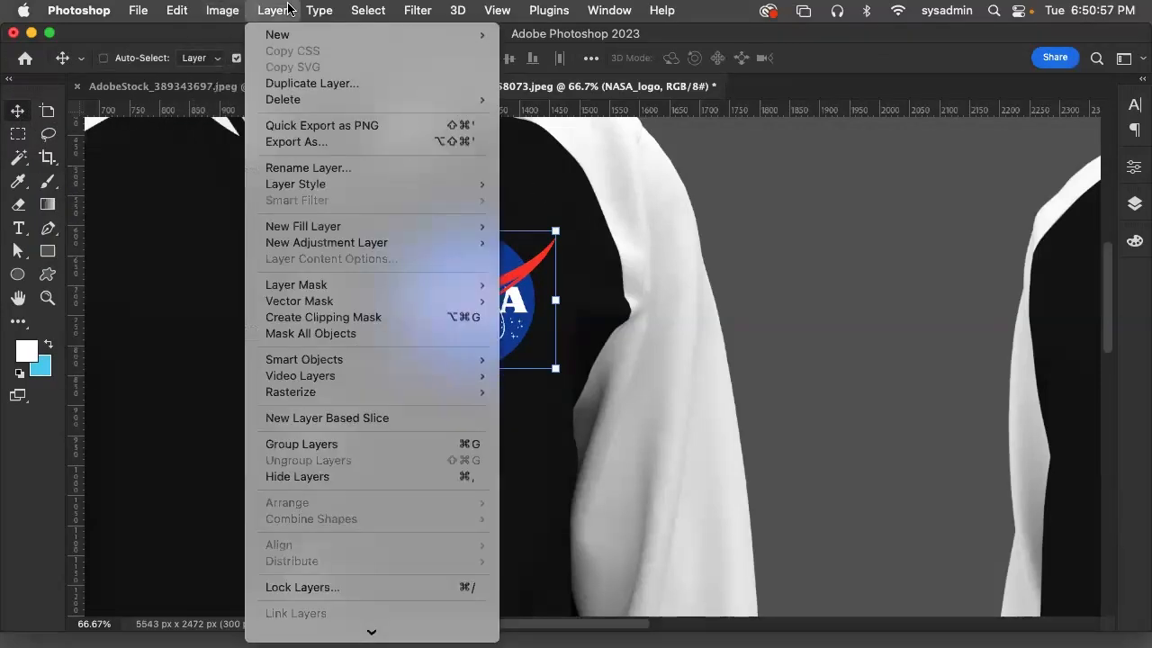
mouse_move(343, 393)
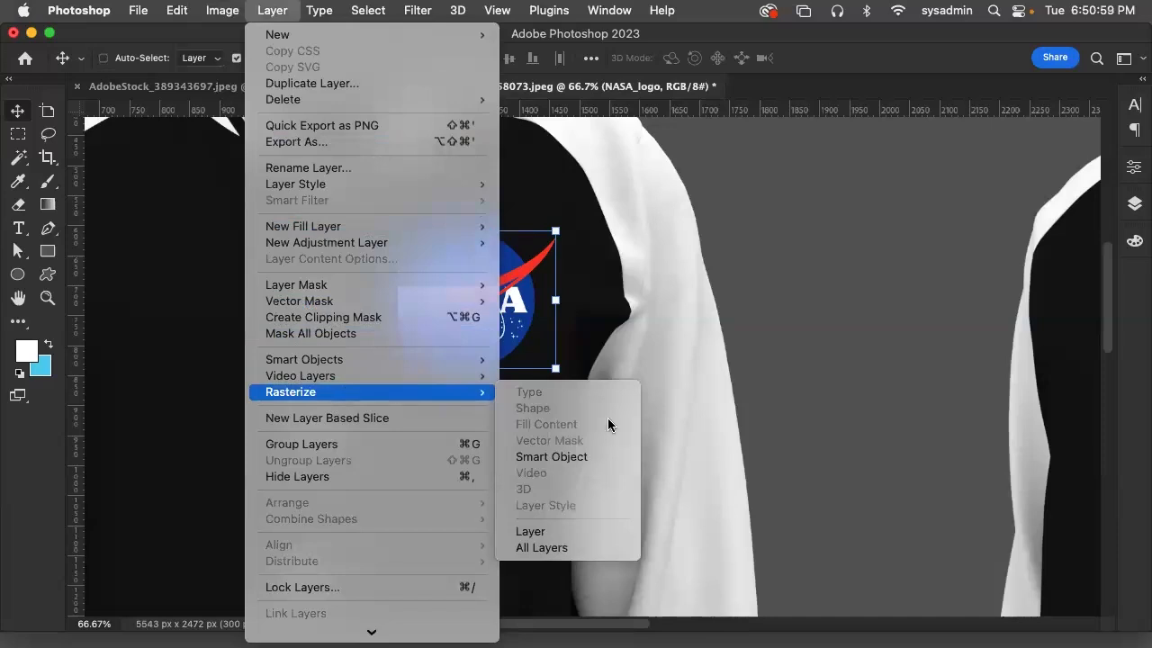
click(585, 457)
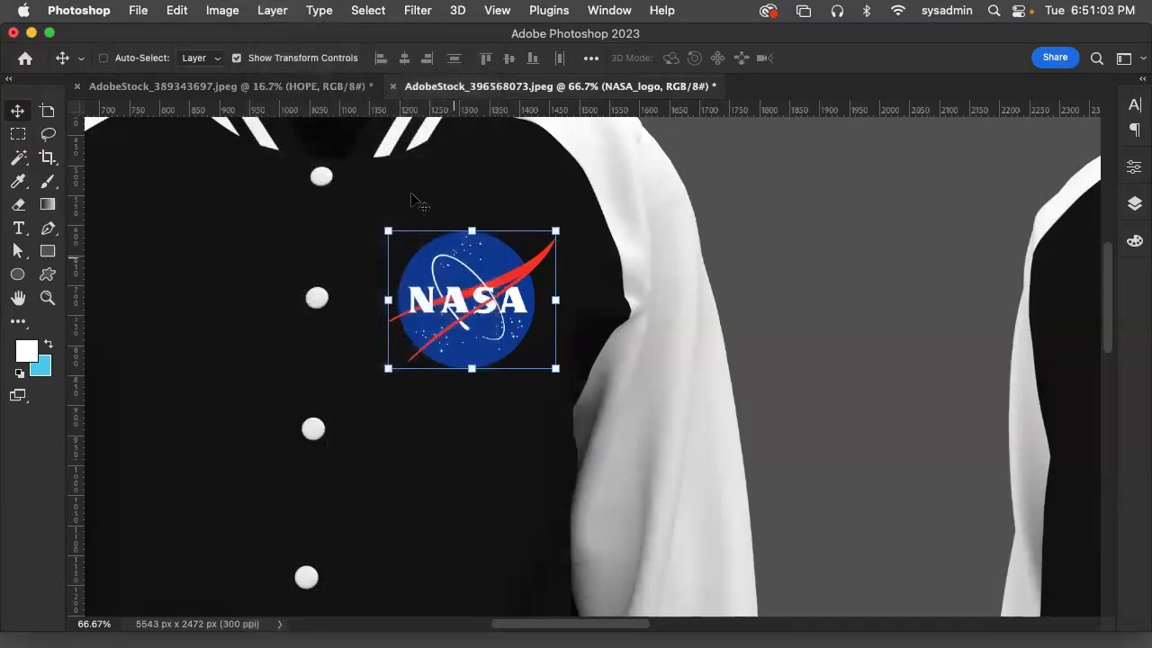
Start a Warp transform on the rasterized NASA logo
click(219, 10)
mouse_move(179, 9)
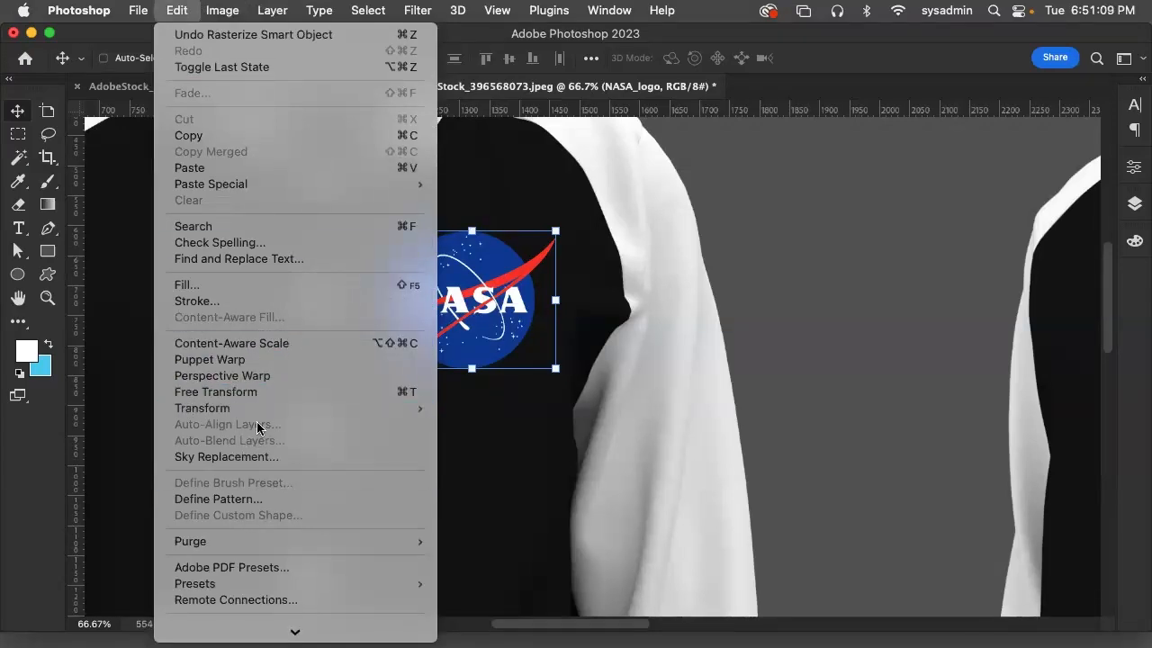
mouse_move(264, 411)
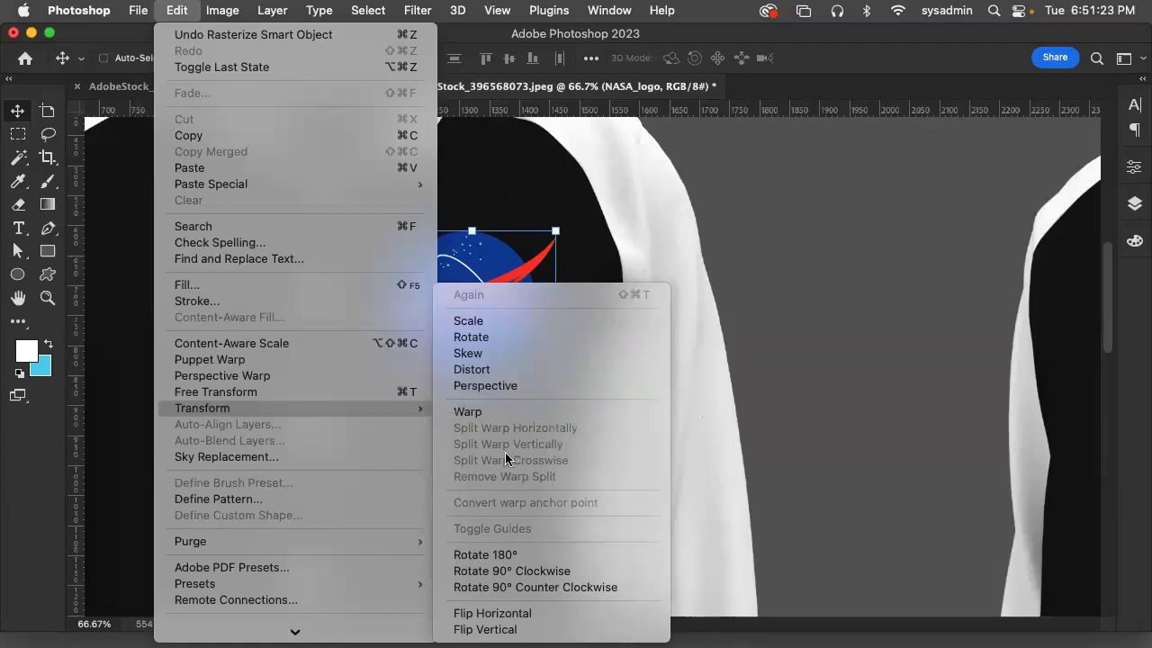
click(507, 418)
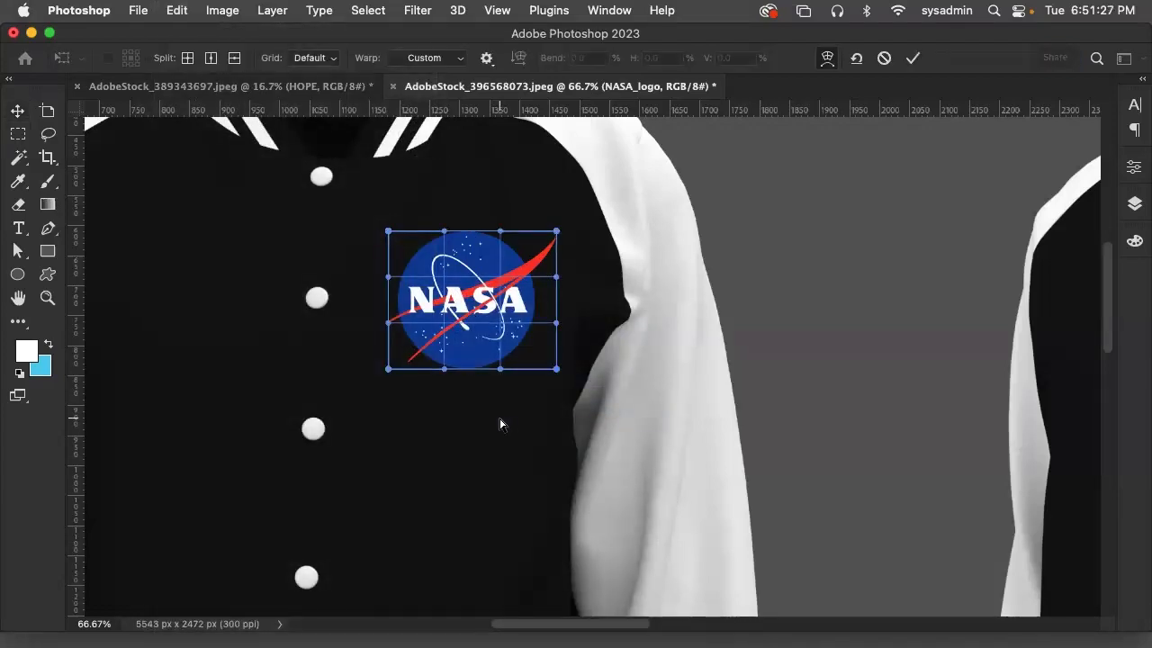
Split the NASA logo's warp grid horizontally near the top of the logo
click(233, 9)
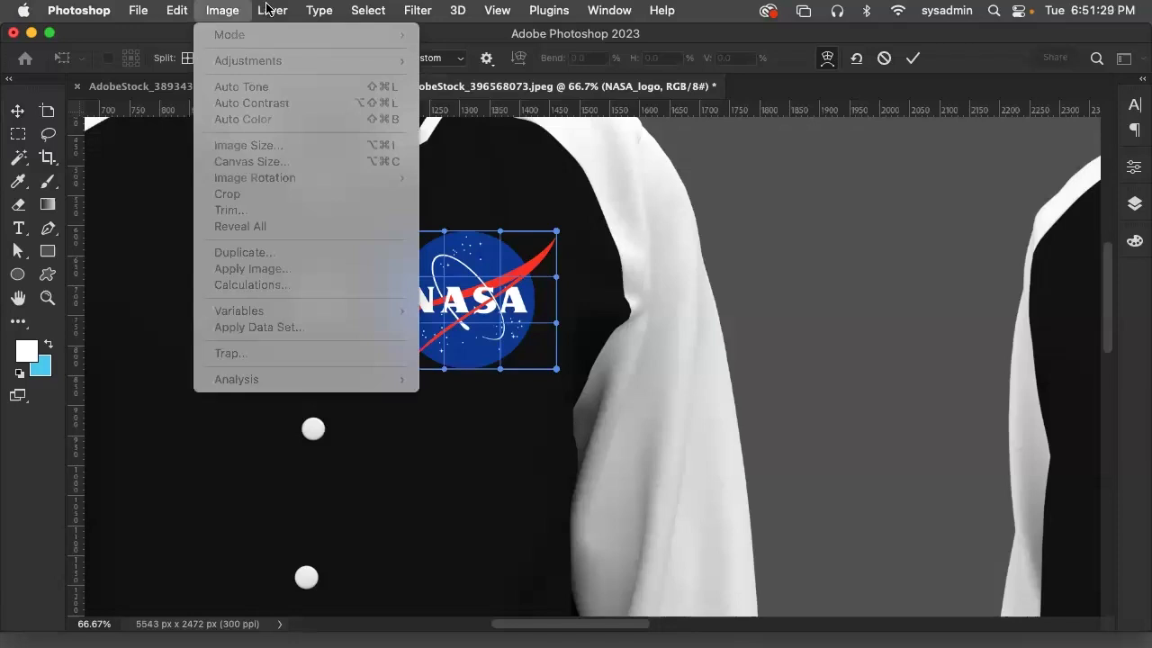
mouse_move(260, 9)
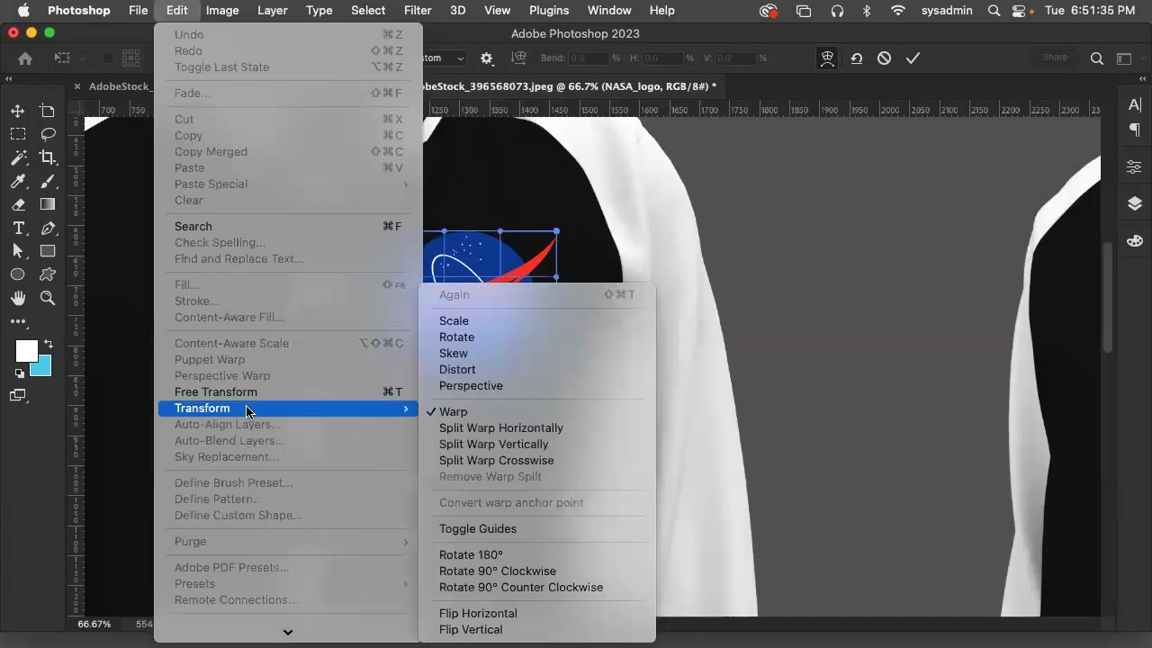
click(548, 436)
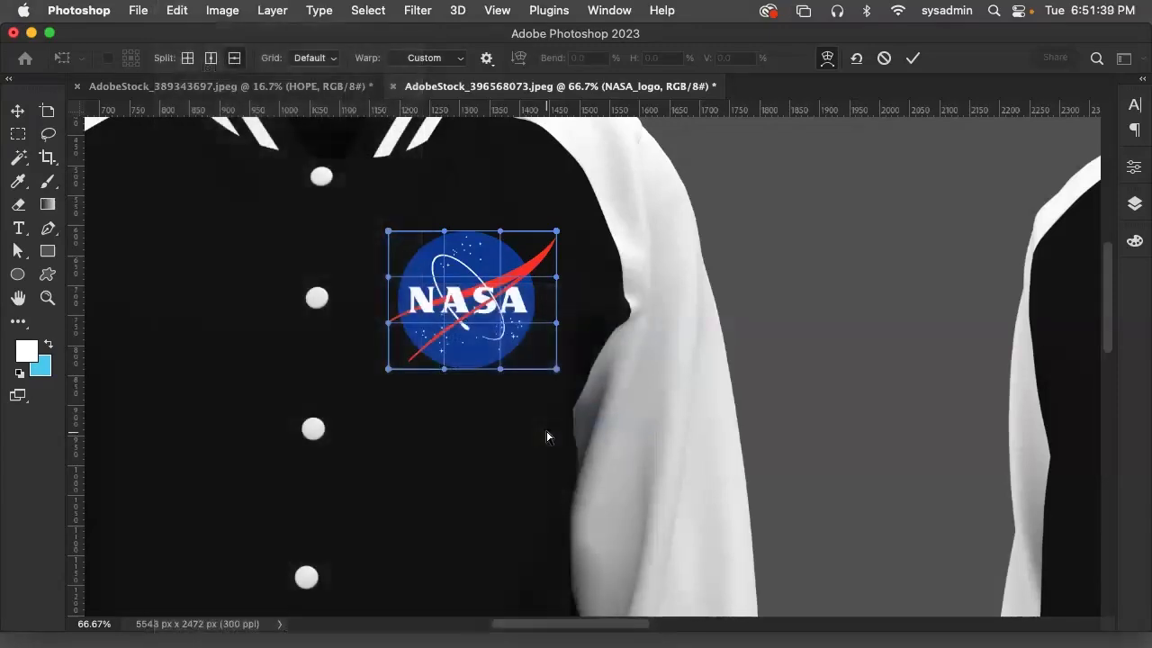
click(177, 9)
mouse_move(229, 408)
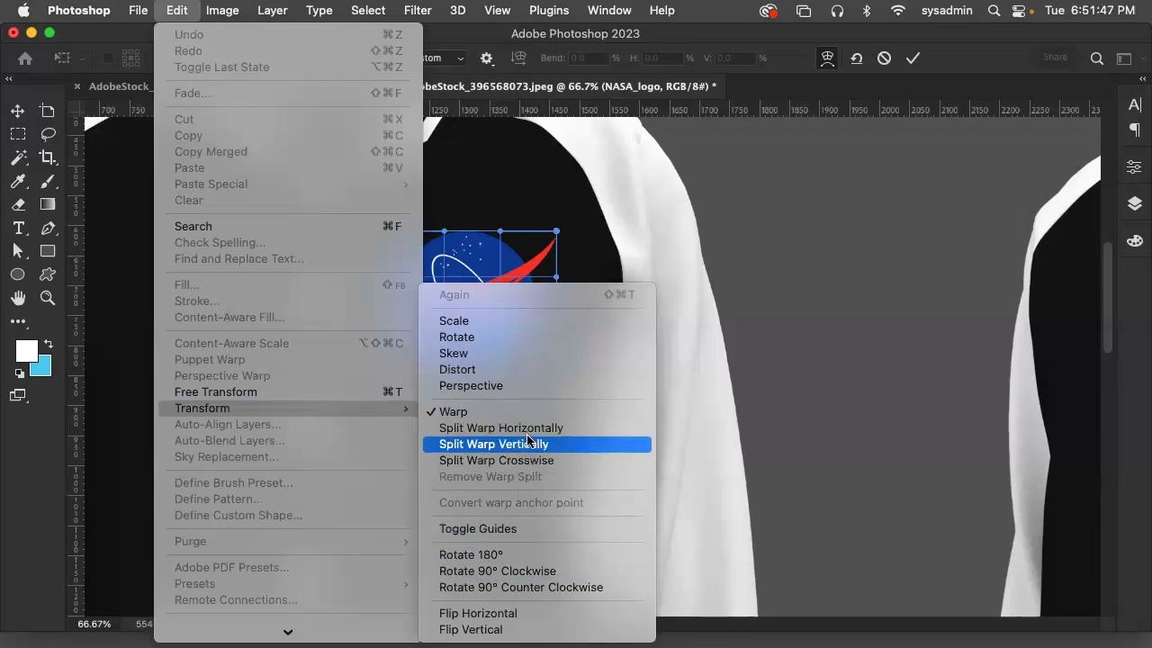
click(469, 418)
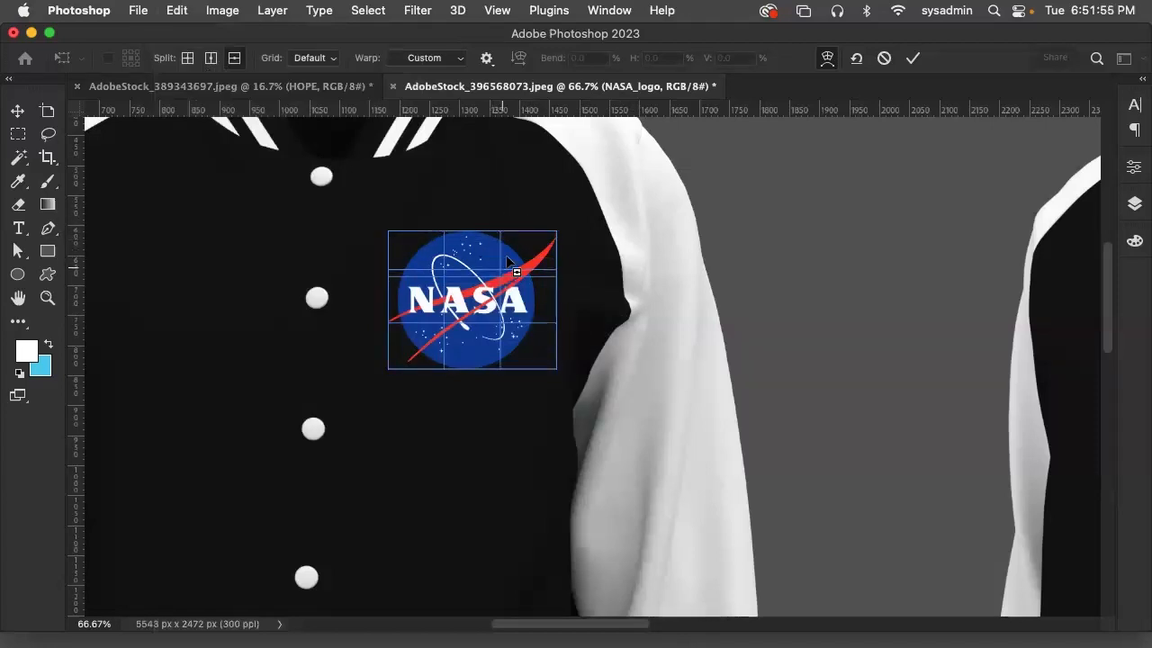
click(504, 255)
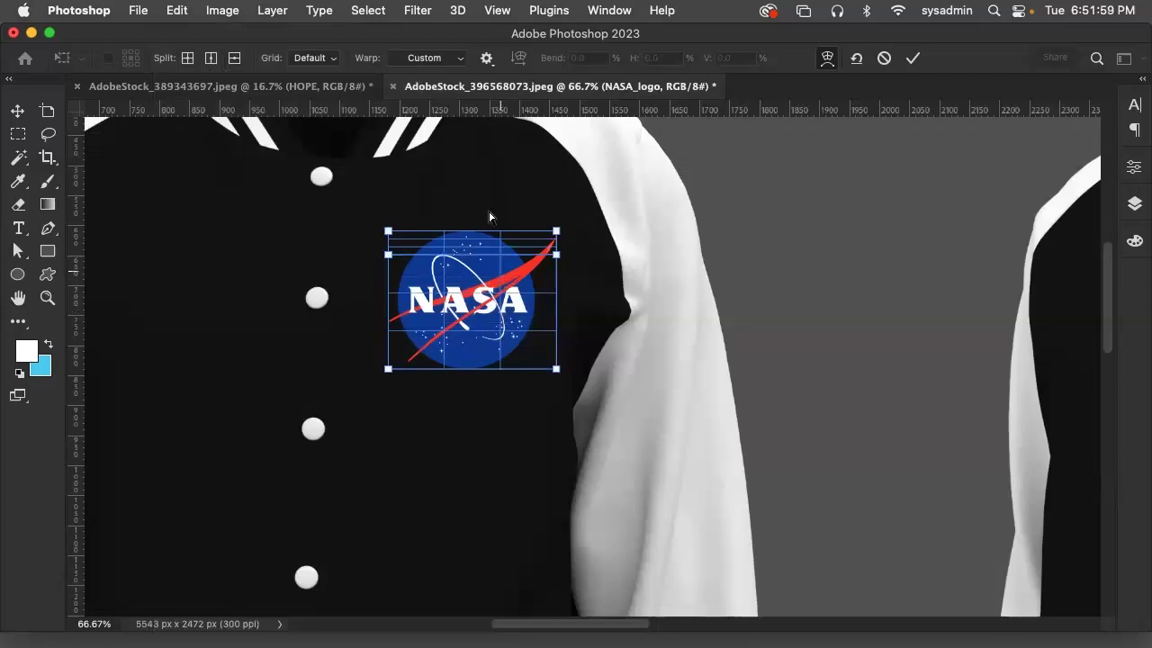
Undo the horizontal splitting of the NASA logo's warp grid, keeping the Warp transform active
click(173, 10)
click(185, 36)
click(173, 10)
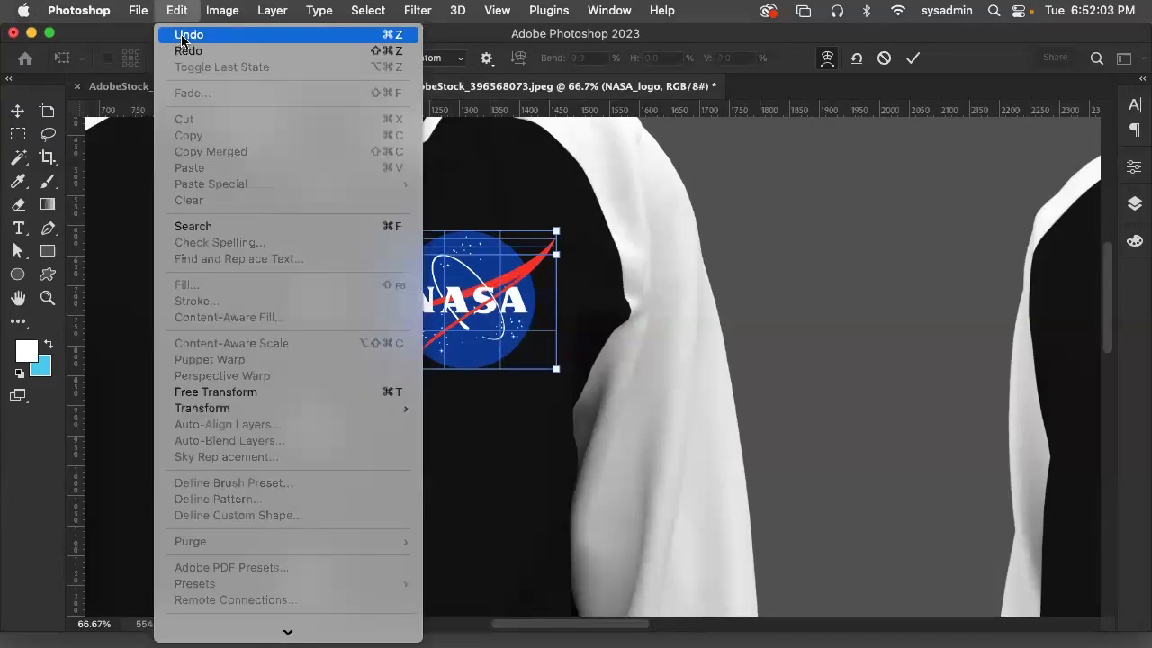
click(184, 36)
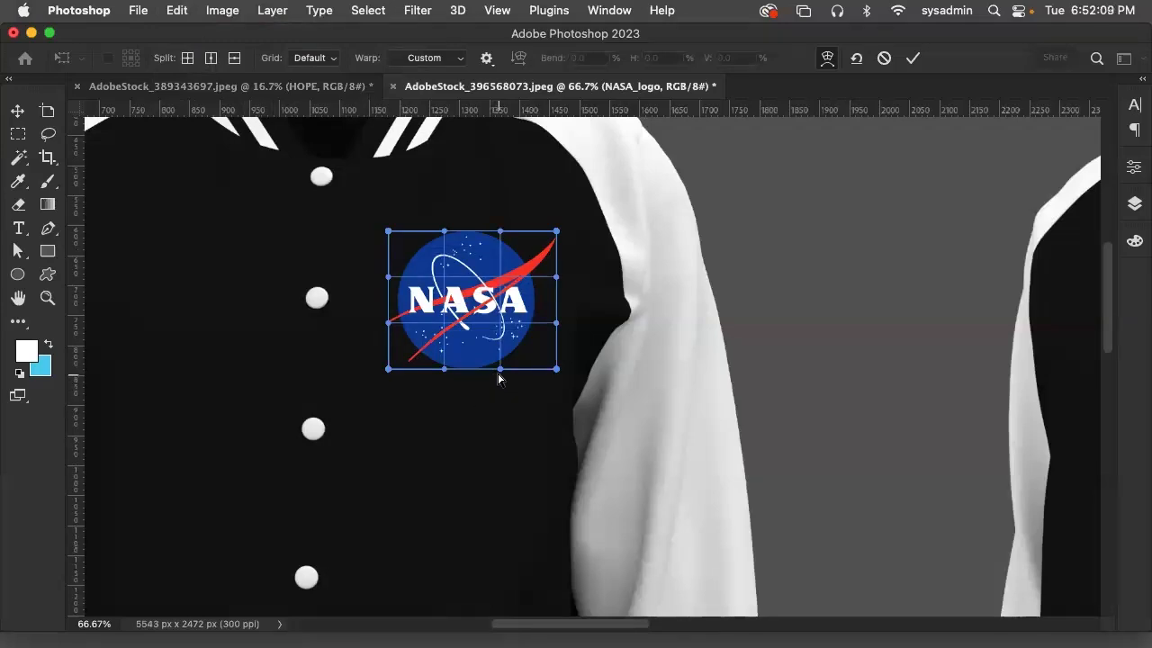
Curve the bottom edge of the NASA logo's warp grid downward using both of its handles
key(super+equal)
key(super+equal)
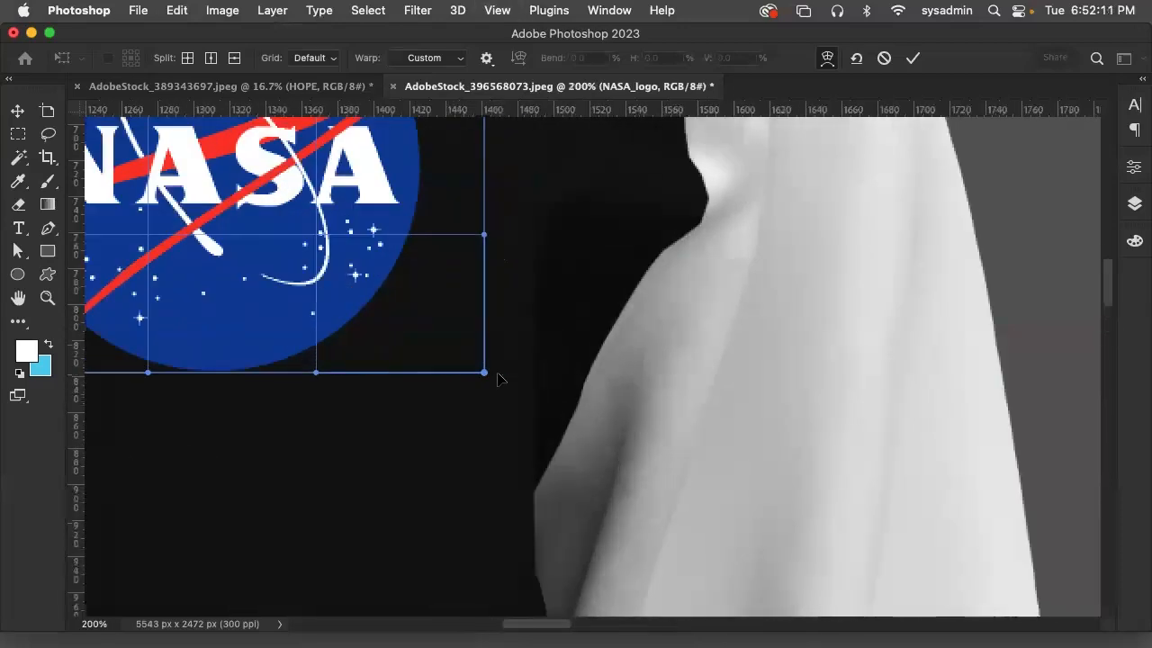
drag(298, 239, 614, 309)
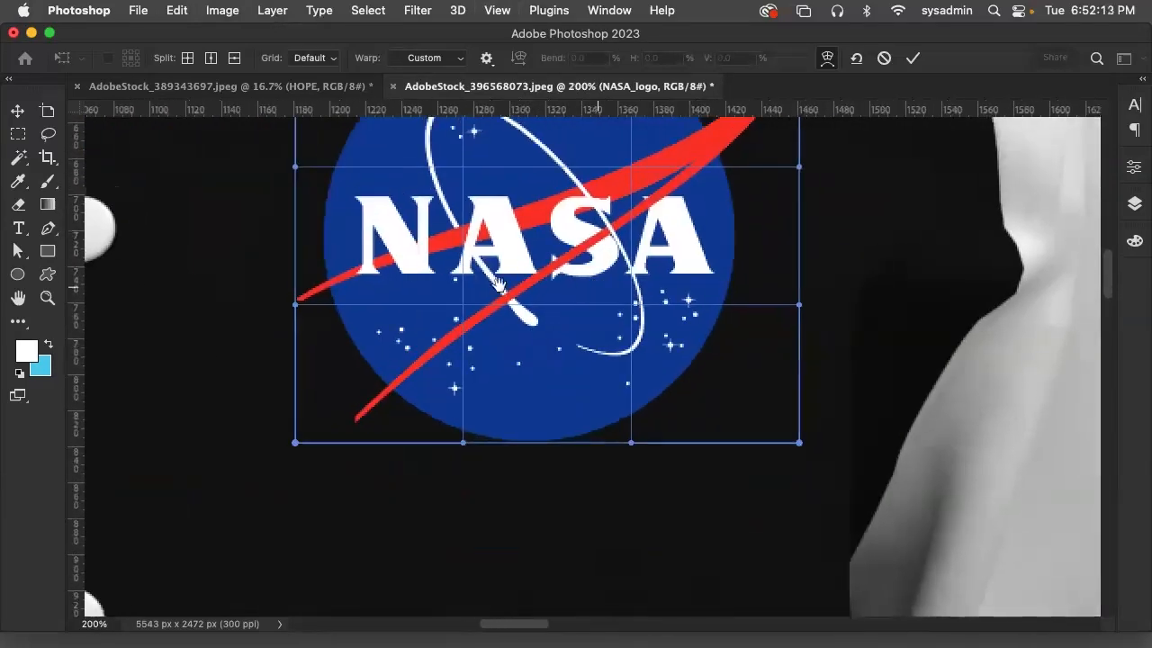
drag(1056, 555, 735, 427)
drag(323, 206, 482, 374)
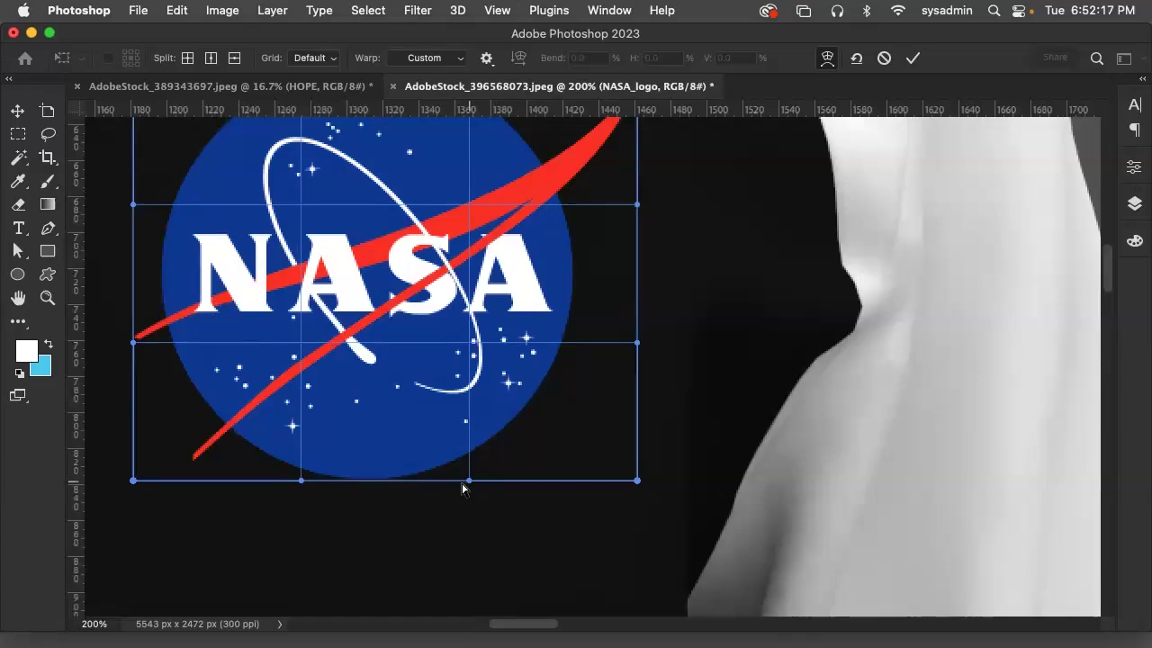
drag(470, 482, 460, 572)
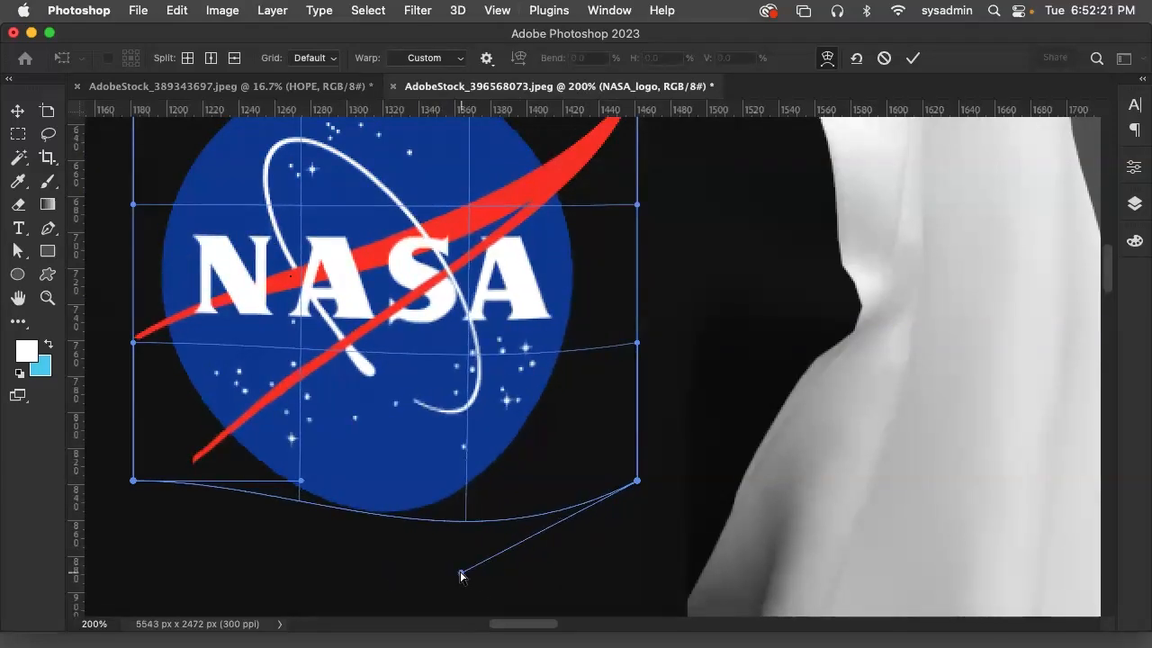
mouse_move(298, 491)
mouse_down()
mouse_move(308, 576)
mouse_move(345, 426)
mouse_move(304, 300)
mouse_move(309, 431)
mouse_move(174, 576)
mouse_move(381, 588)
mouse_move(320, 594)
mouse_move(295, 511)
mouse_up()
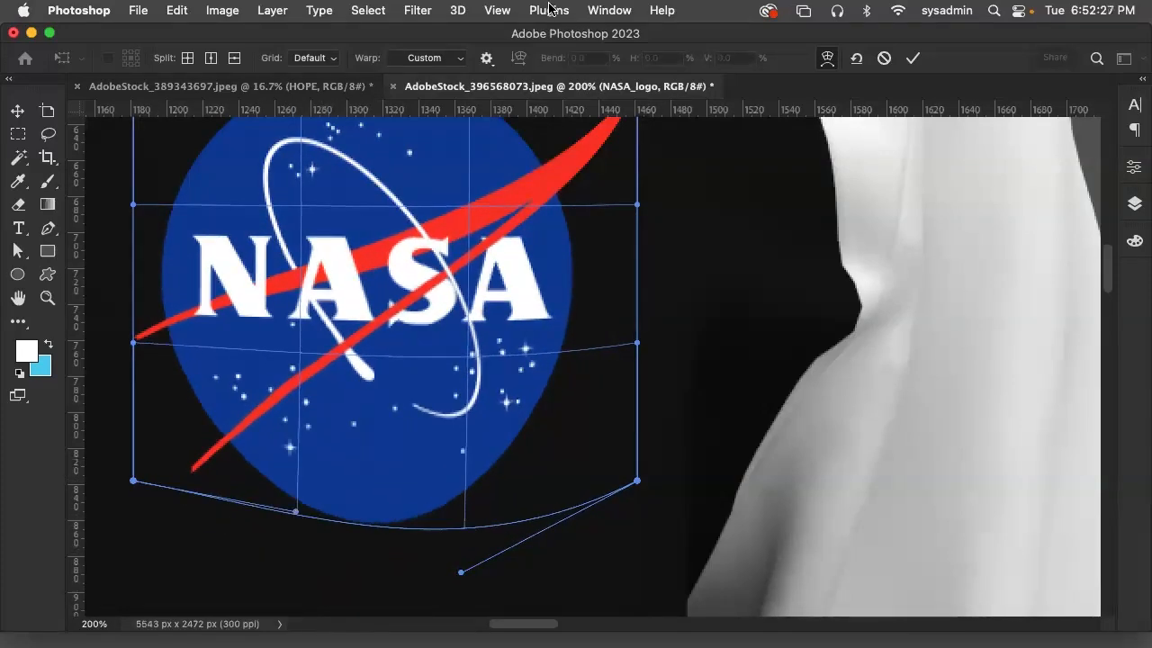
Bulge the inside of the NASA logo's warp mesh toward the sleeve and bow its top edge slightly upward
scroll(611, 337, up, 5)
scroll(584, 306, down, 3)
drag(475, 193, 471, 220)
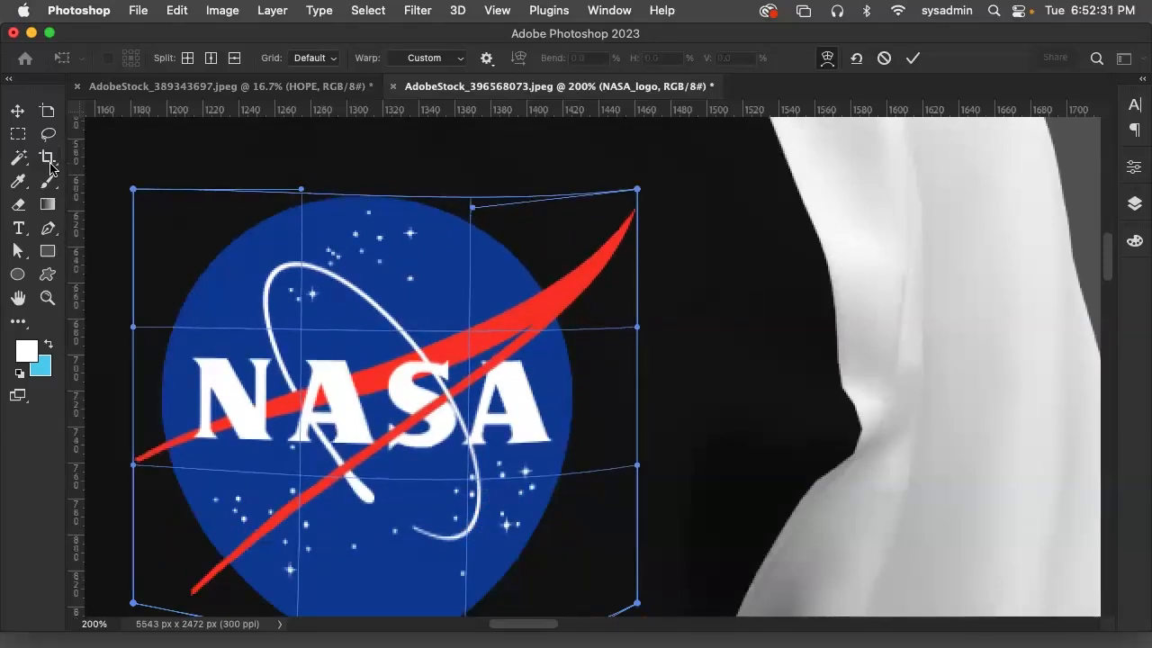
drag(370, 320, 508, 327)
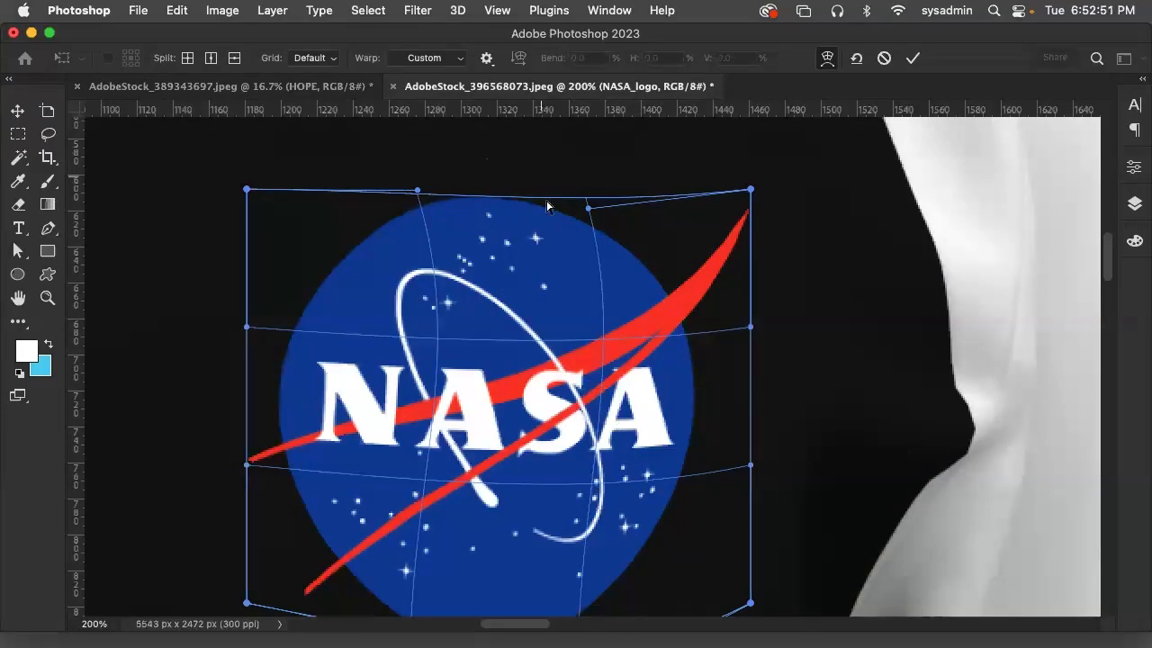
drag(587, 208, 531, 180)
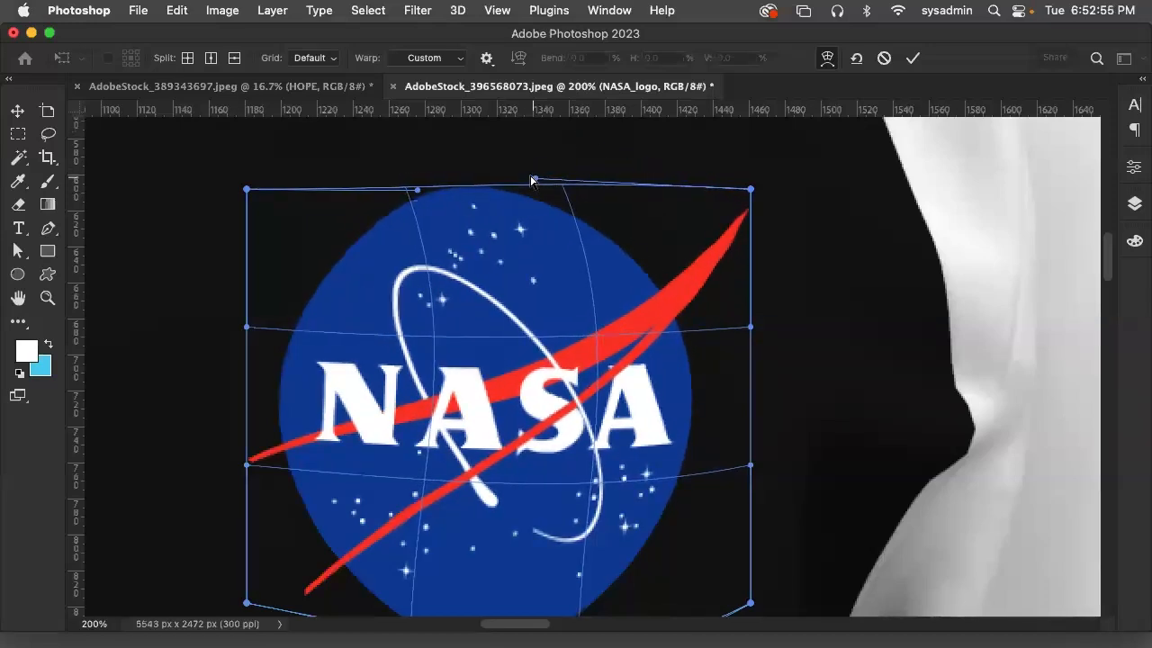
Commit the warp and move the NASA logo onto the white sleeve beside the front-view jacket's chest
click(18, 110)
drag(400, 351, 795, 394)
drag(534, 627, 571, 627)
drag(437, 417, 661, 450)
scroll(733, 540, down, 5)
drag(591, 168, 588, 523)
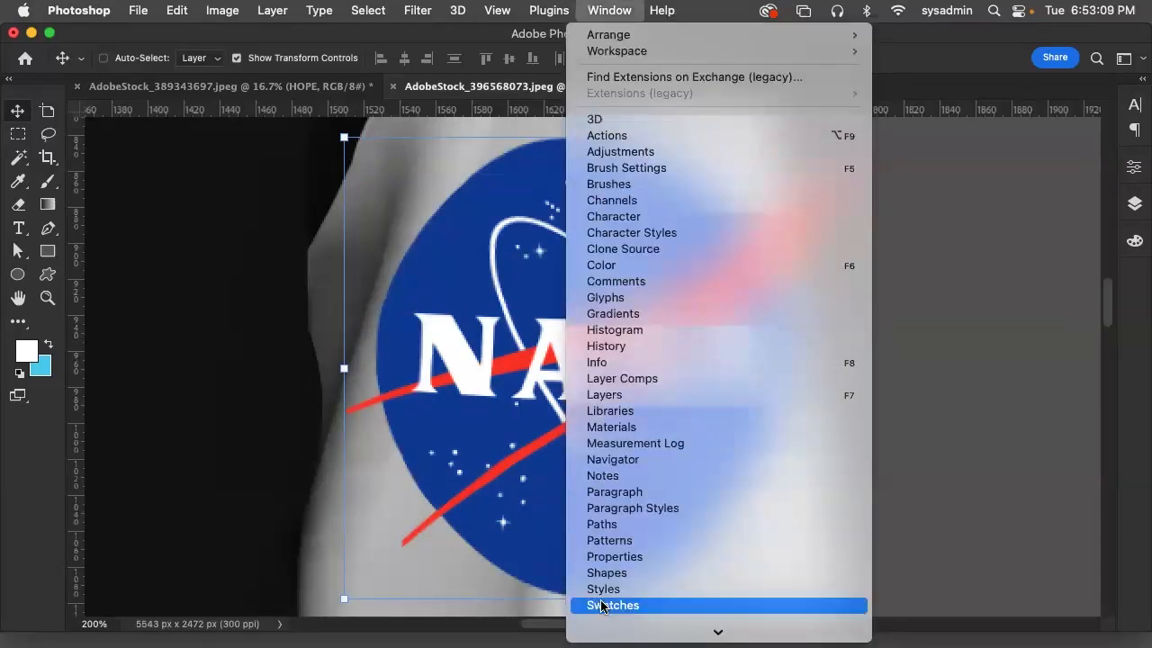
Set the blend mode of the NASA logo layer to Multiply
click(747, 395)
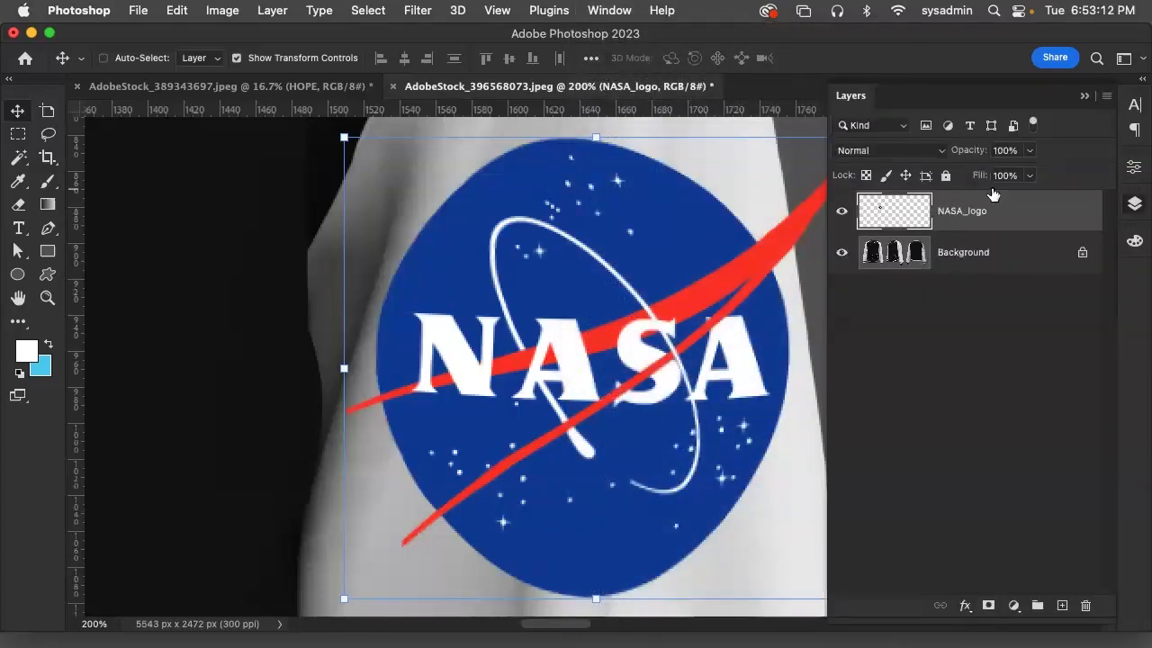
click(941, 151)
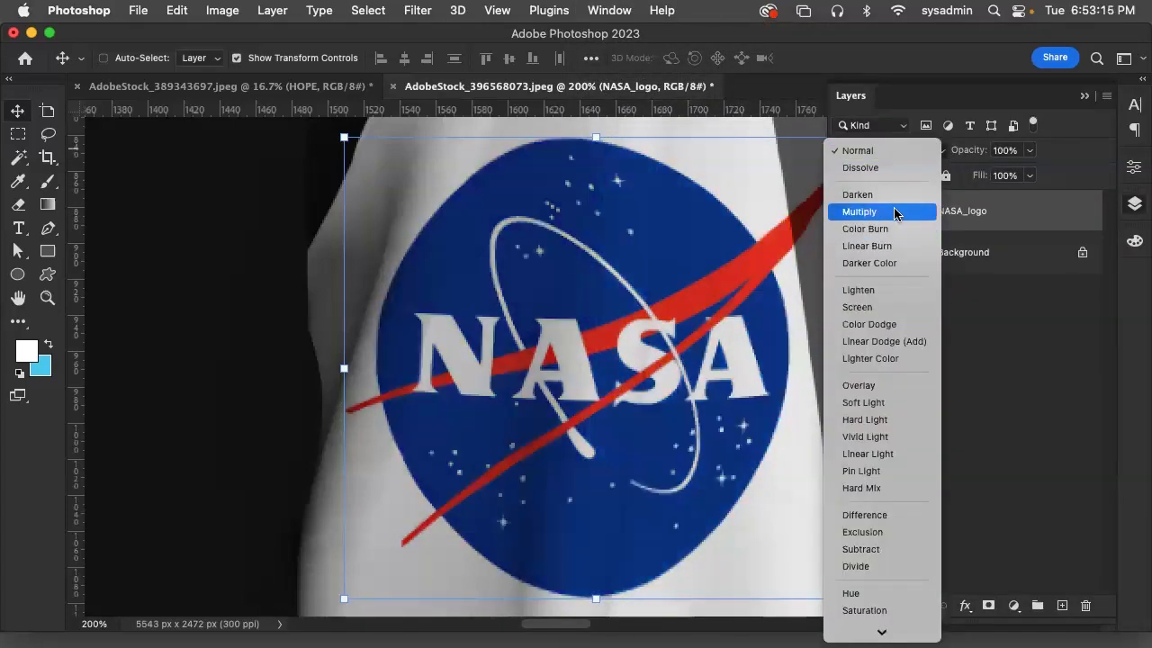
click(896, 212)
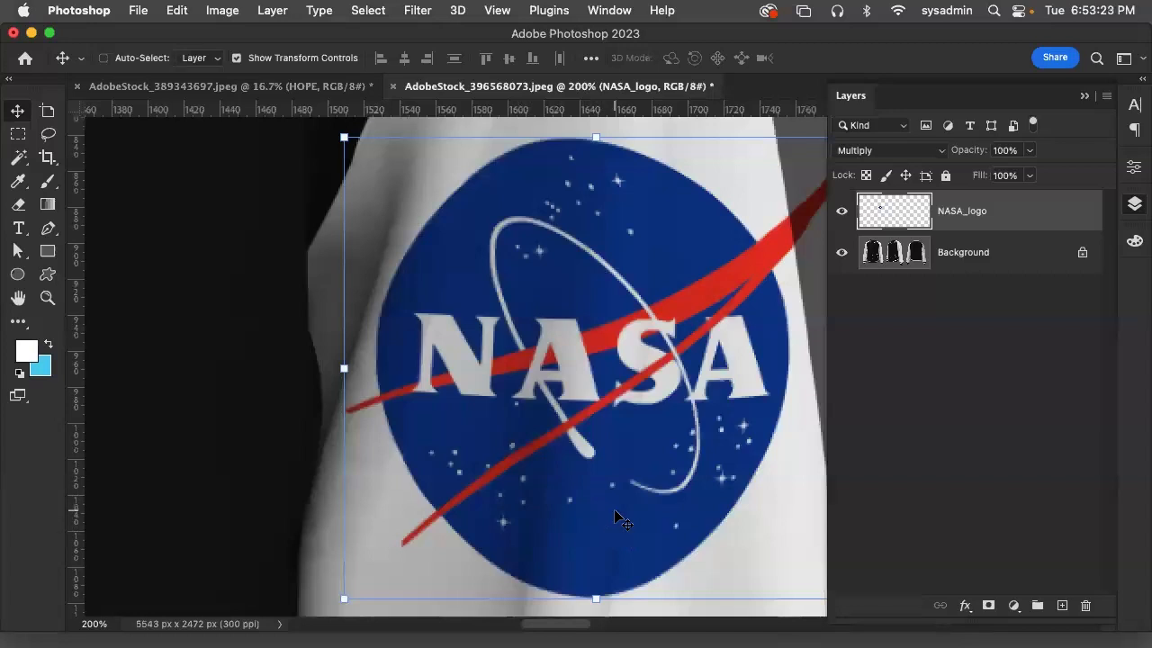
Examine how the sleeve's folds and shadows show through the logo up close, and how it looks on the whole jacket
key(super+equal)
key(super+equal)
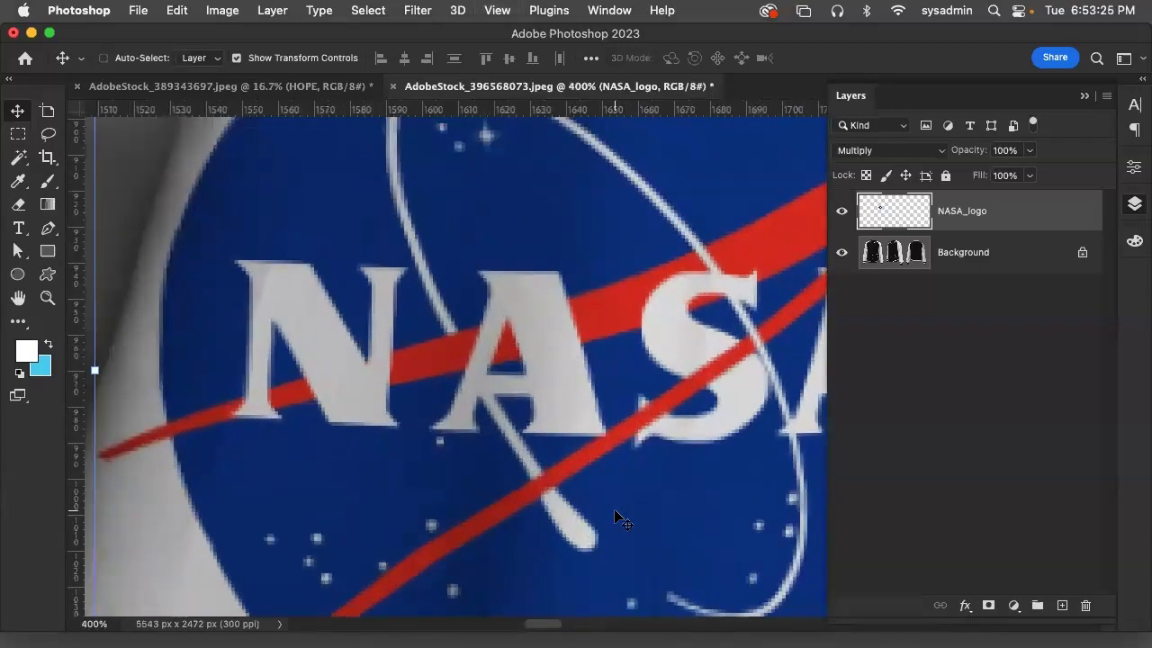
drag(544, 468, 525, 69)
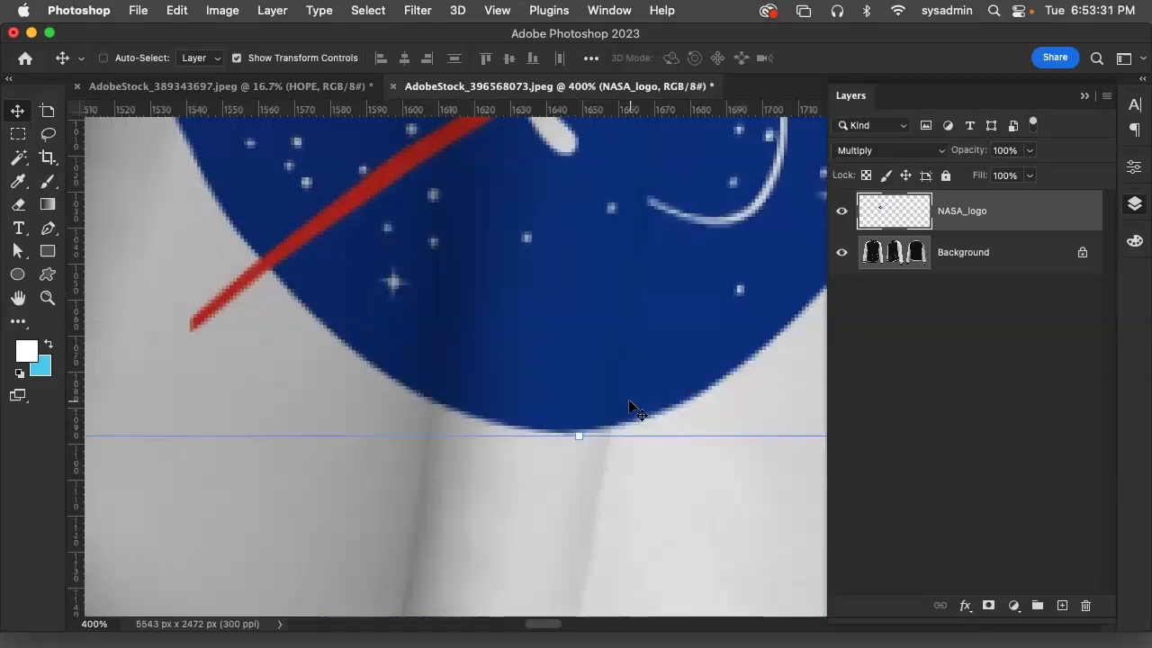
key(super+minus)
key(super+minus)
key(super+minus)
key(super+minus)
key(super+semicolon)
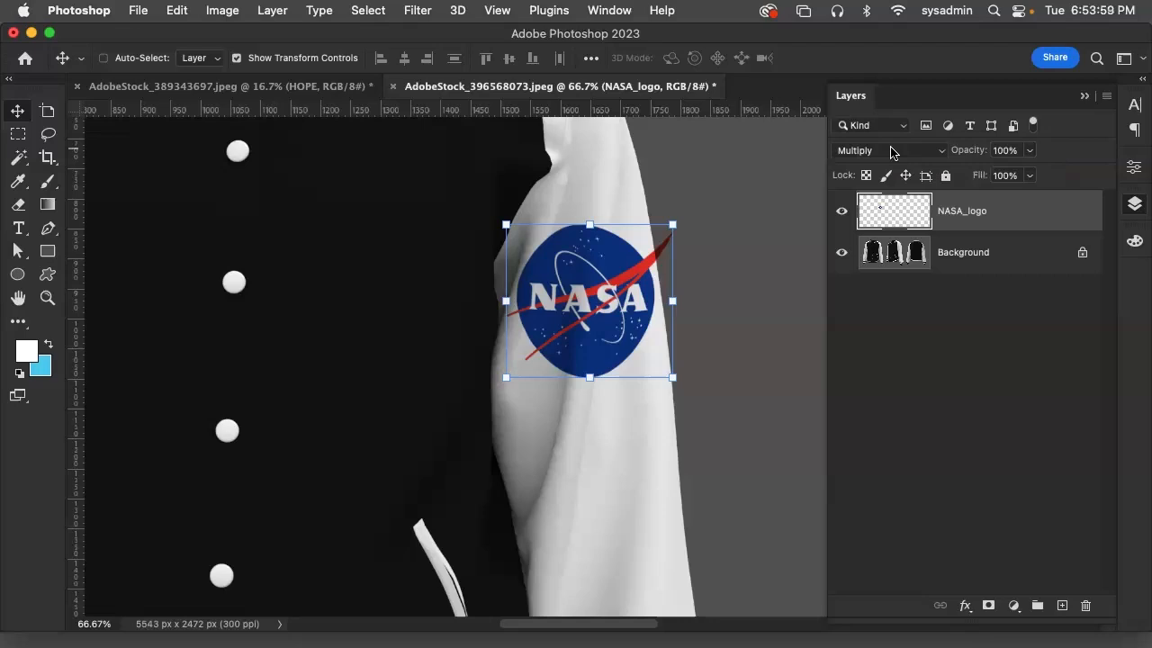
key(super+minus)
key(super+minus)
key(super+minus)
key(super+minus)
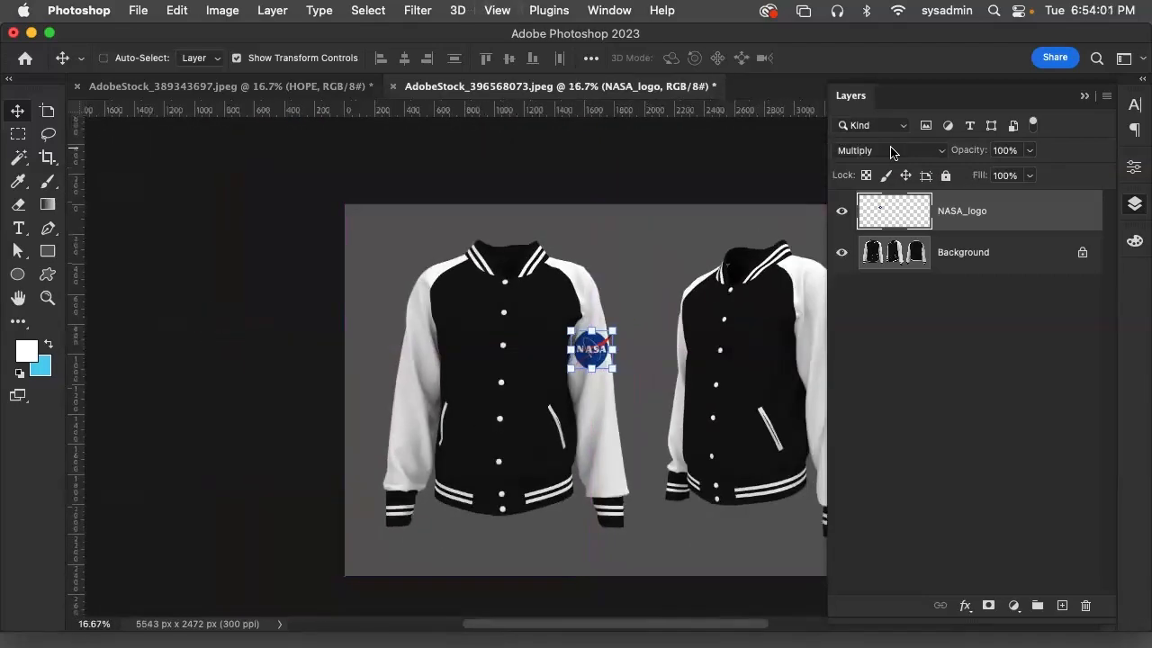
scroll(605, 298, right, 5)
scroll(605, 298, down, 1)
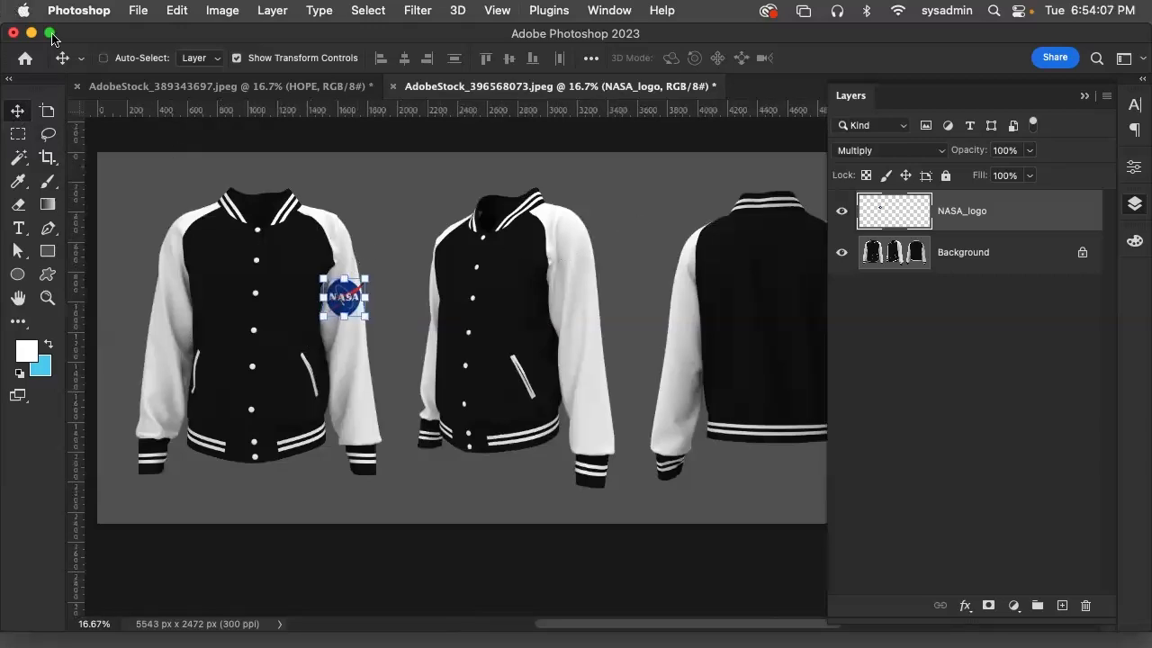
Place a second copy of NASA_logo.svg from the Desktop into the jacket document
click(139, 10)
click(208, 355)
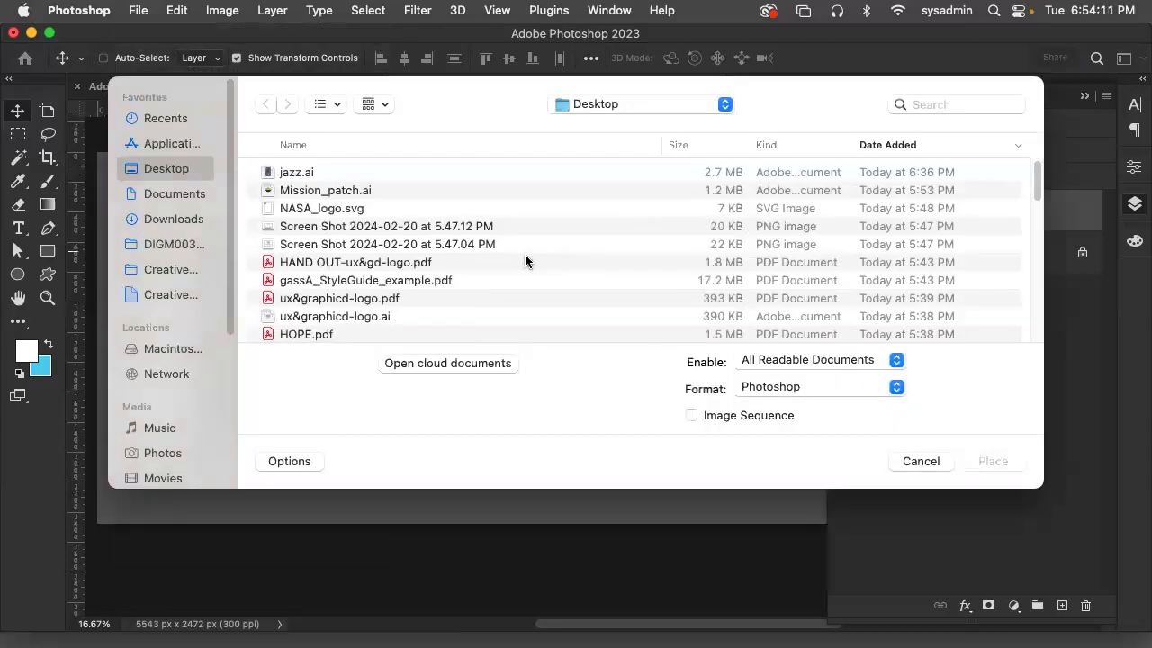
click(361, 207)
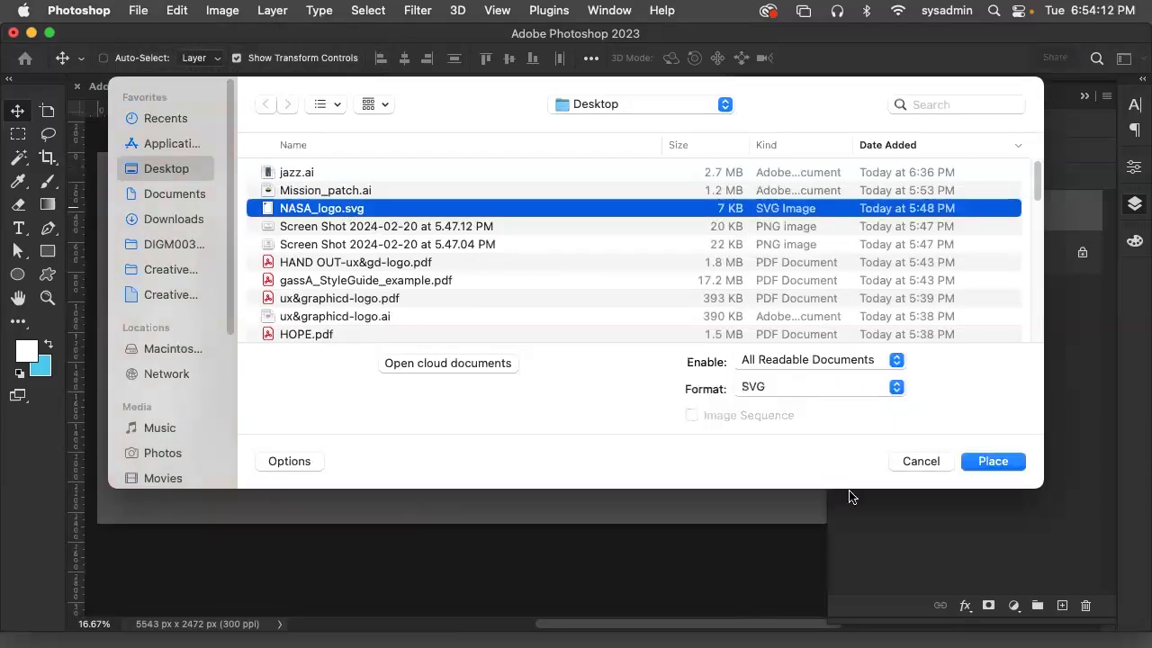
click(993, 461)
Position the new logo on the black chest of the angled jacket, scale it to about 91.58%, and commit the placement
drag(521, 336, 524, 268)
key(super+equal)
key(super+equal)
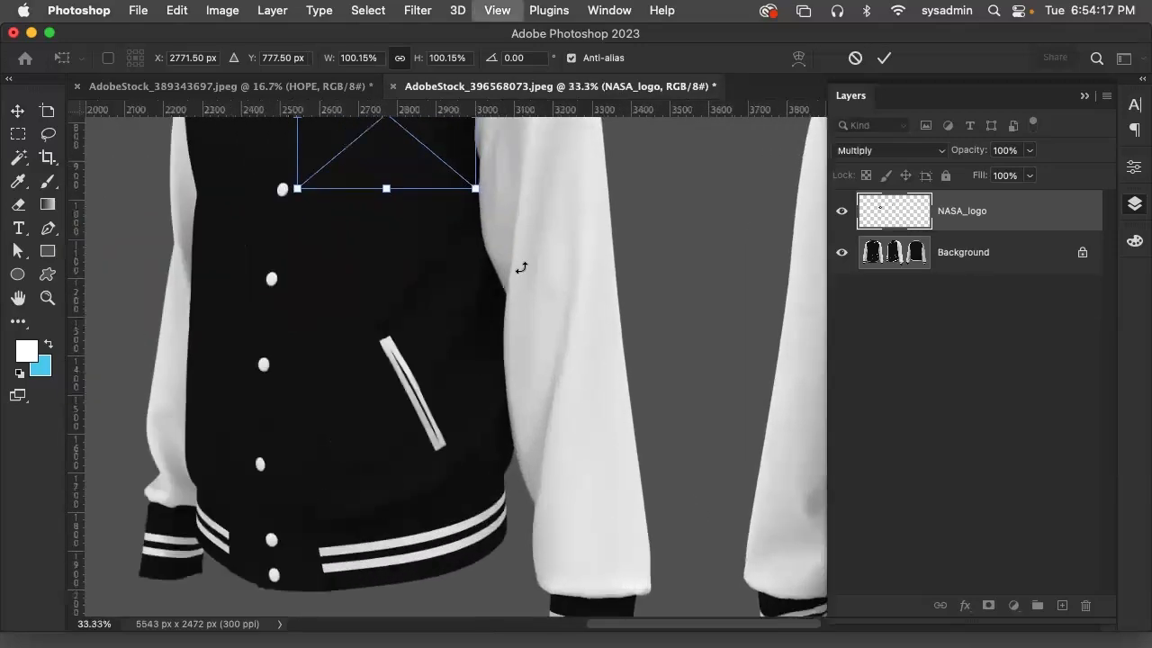
drag(374, 268, 483, 510)
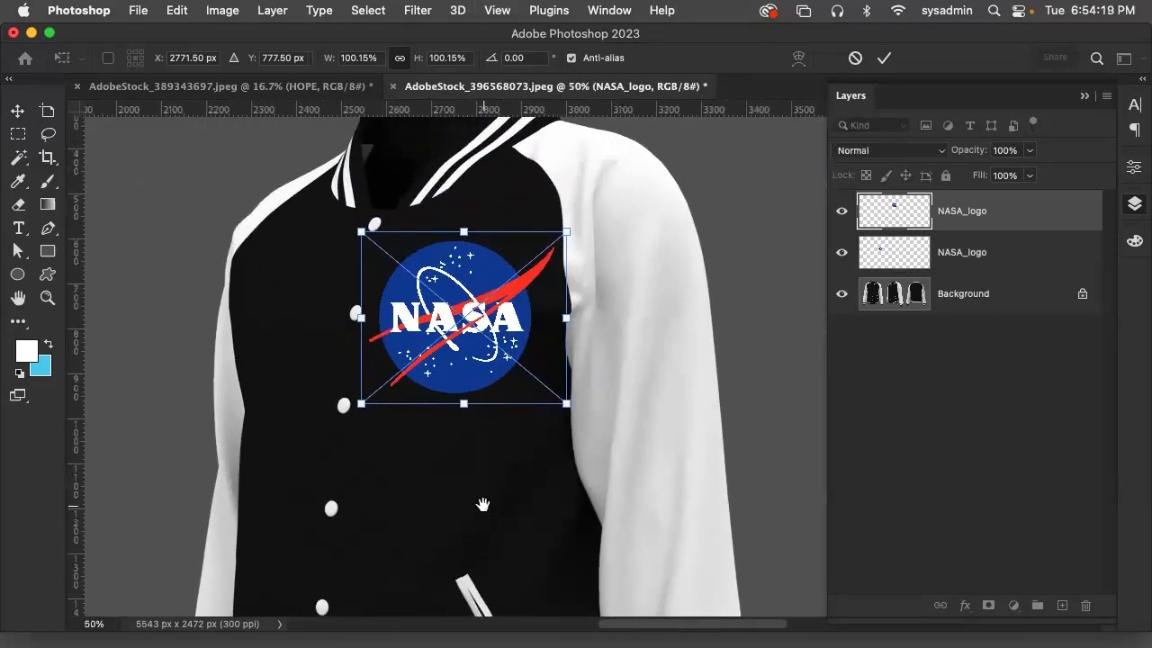
drag(448, 308, 473, 308)
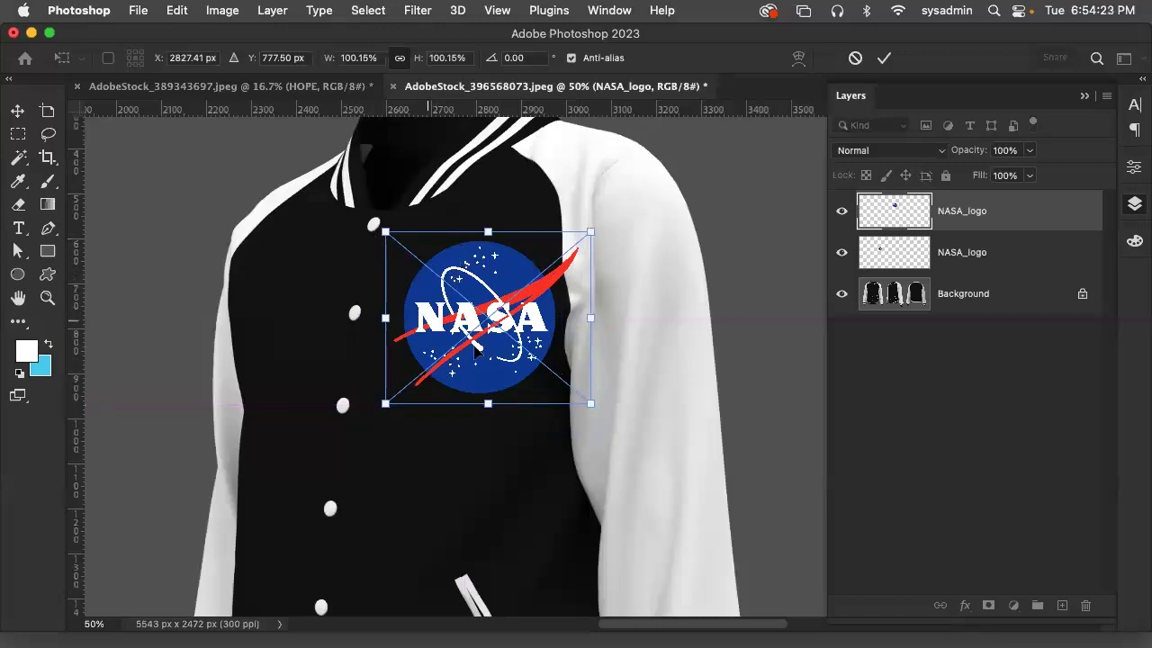
drag(590, 403, 572, 391)
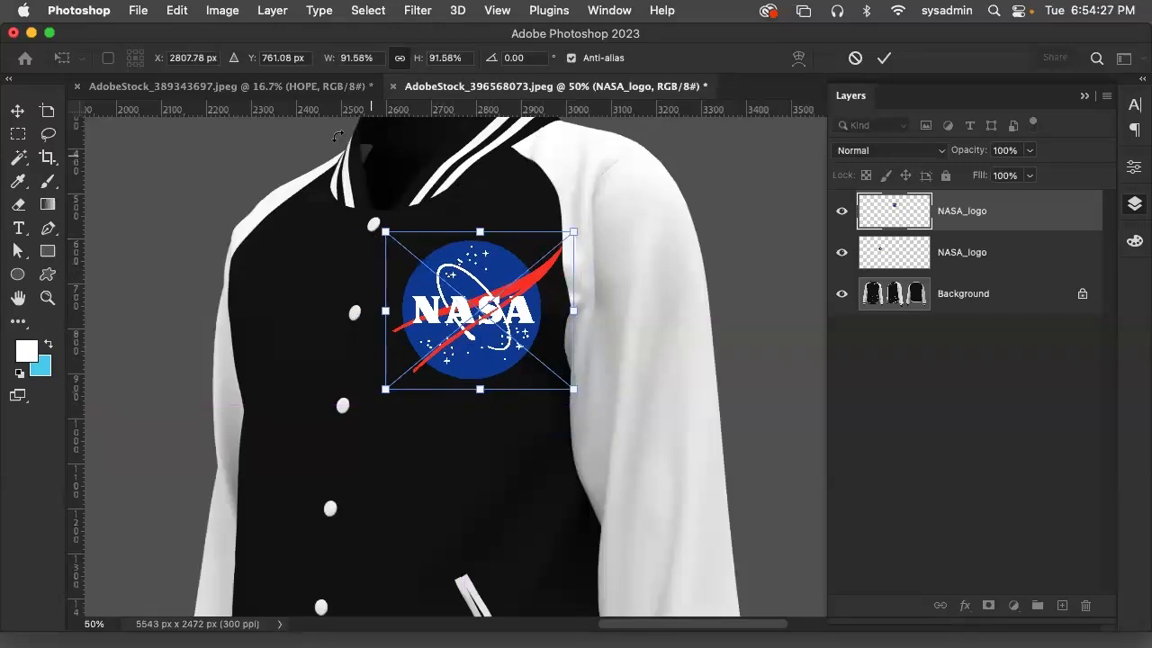
click(223, 10)
click(282, 10)
click(20, 113)
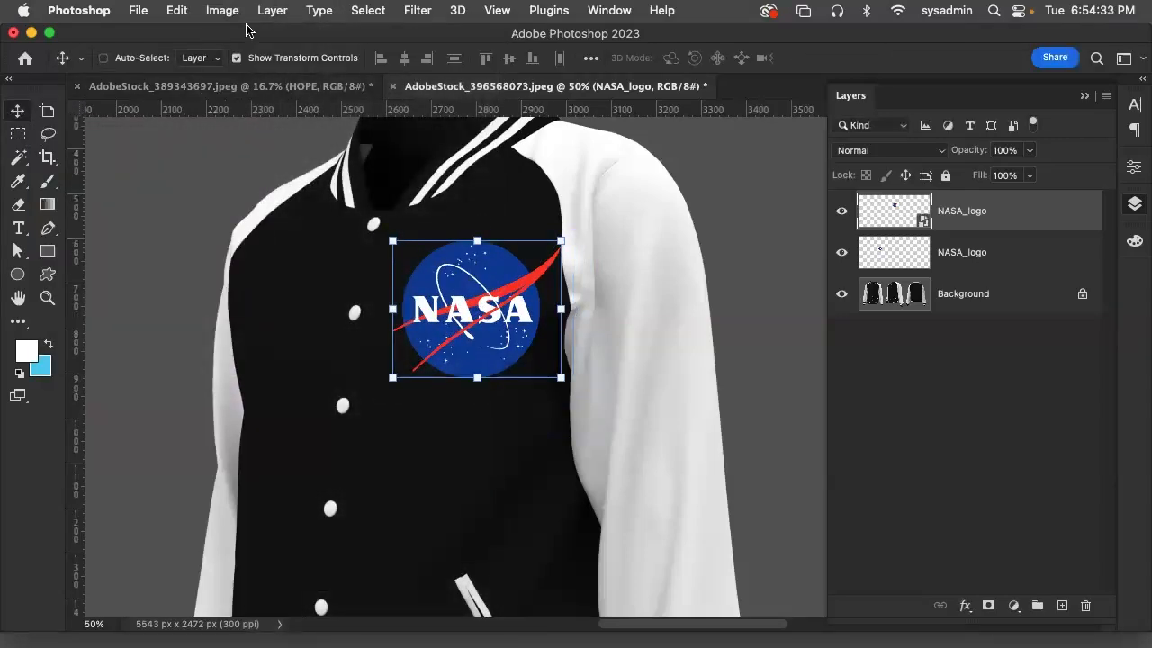
Rasterize the smart object of the NASA logo on the angled jacket
click(273, 9)
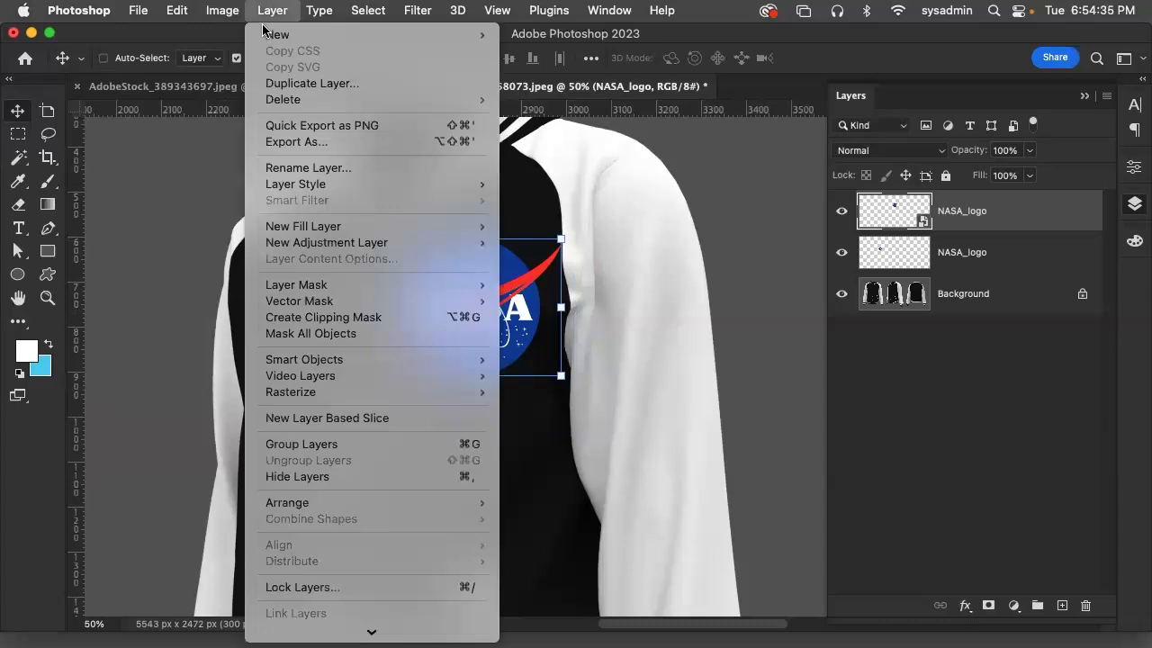
mouse_move(477, 392)
click(551, 456)
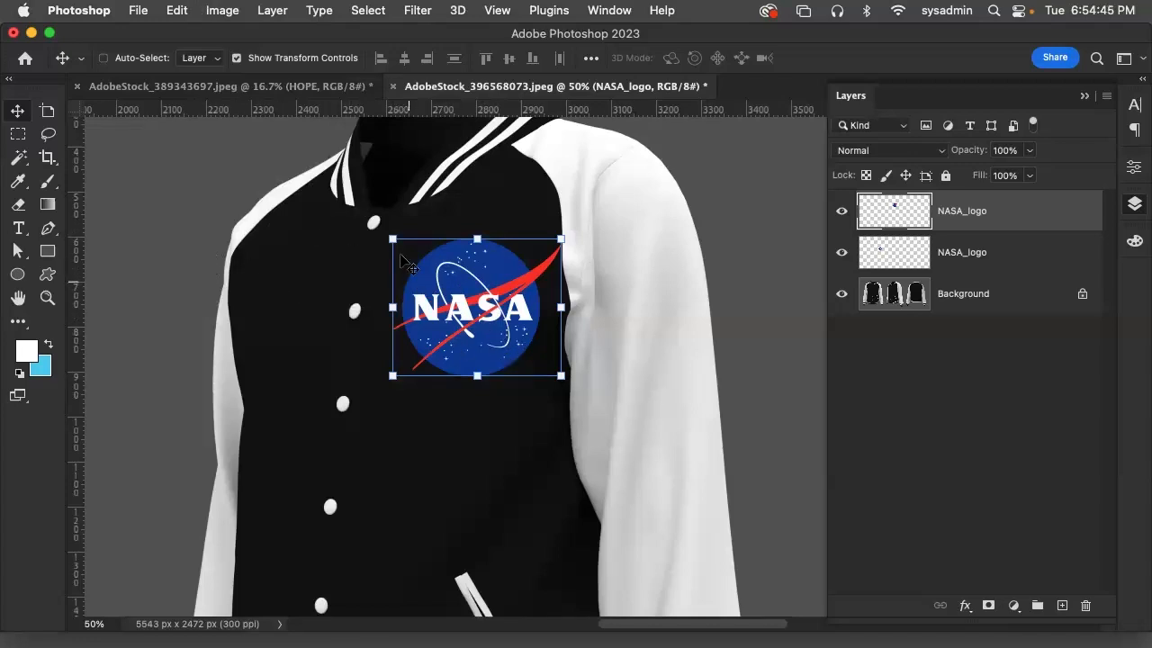
Apply a Perspective transform to the angled jacket's logo, shortening the side nearest the buttons by a vertical skew of about -5.91
click(179, 10)
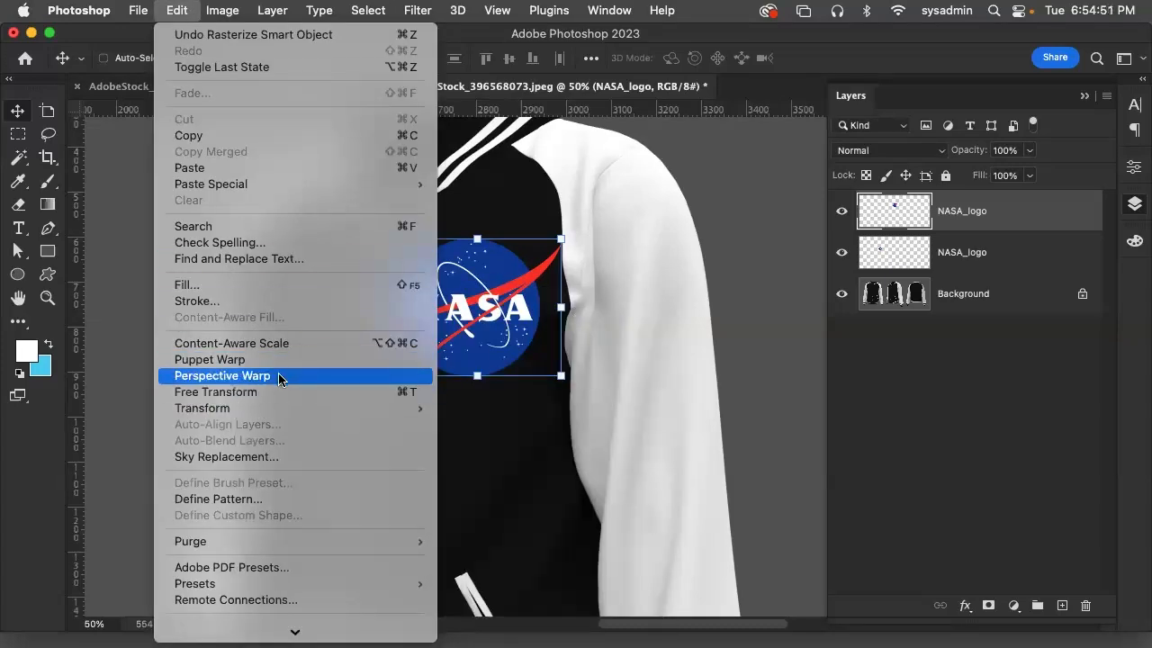
mouse_move(270, 404)
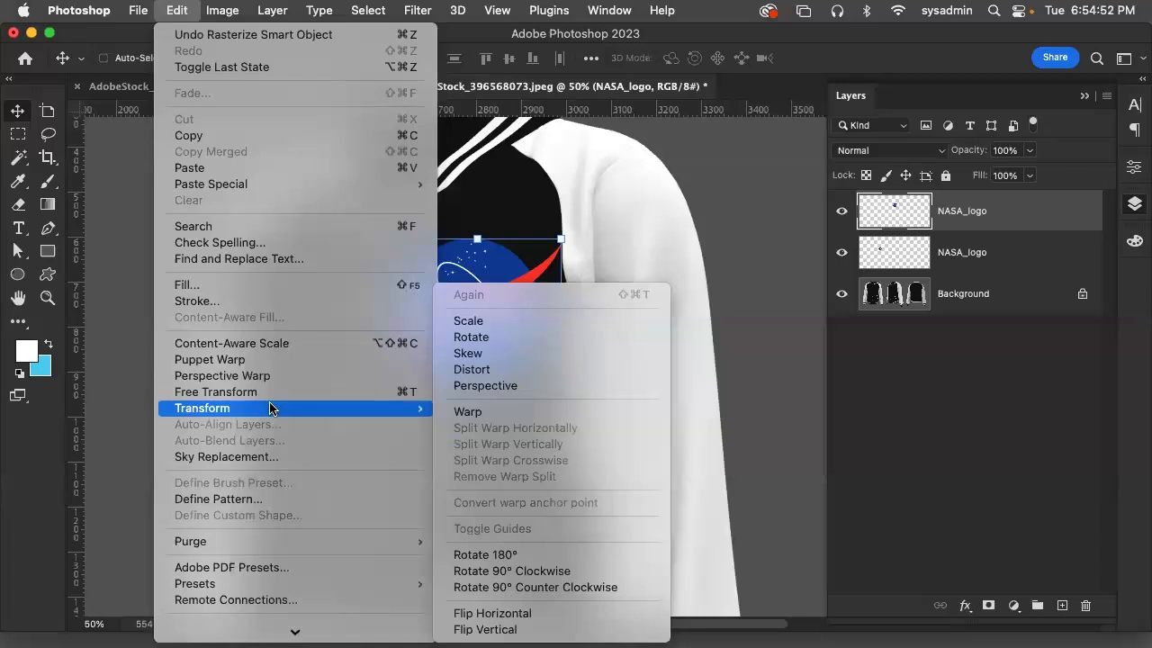
click(505, 385)
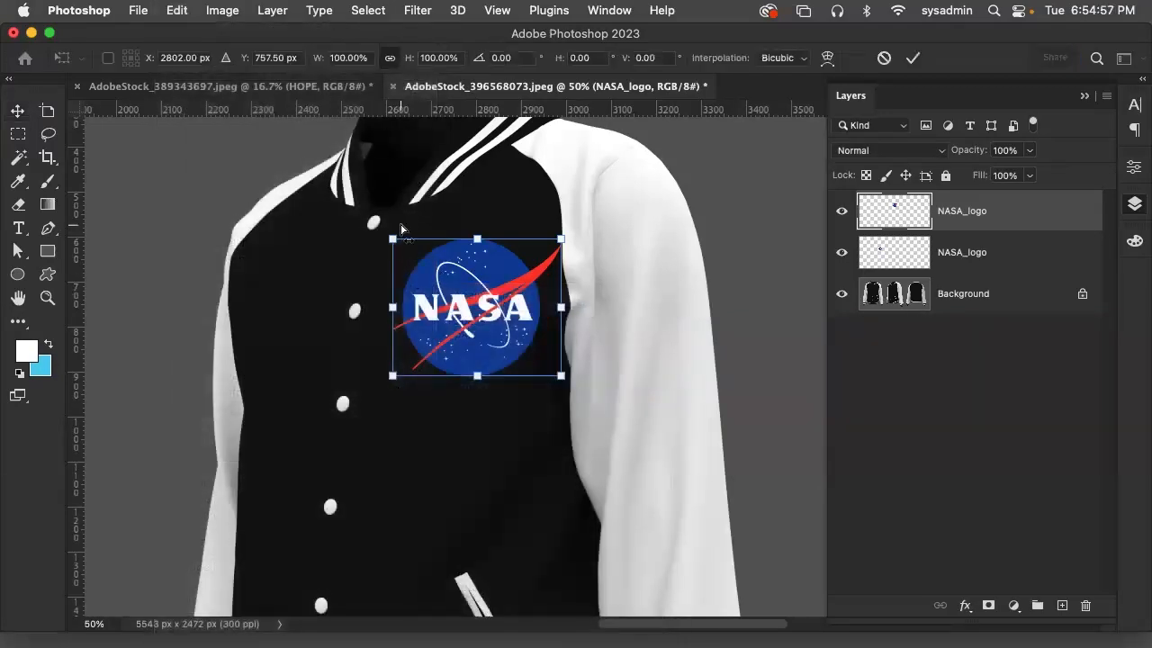
drag(394, 239, 402, 261)
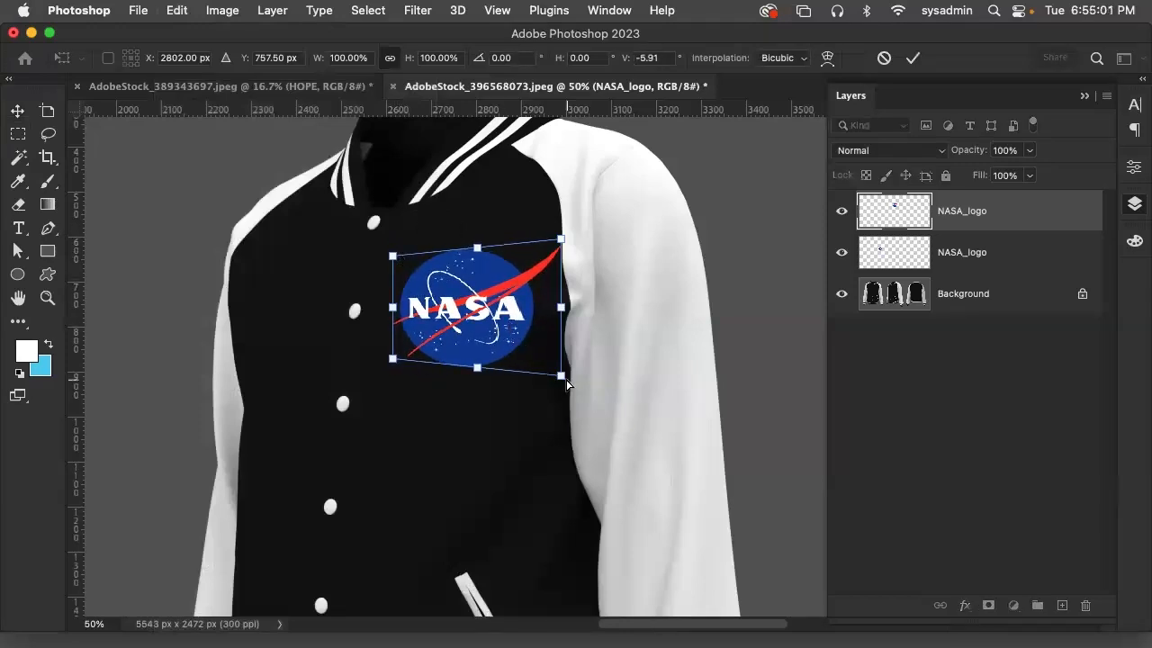
drag(565, 385, 565, 385)
key(Escape)
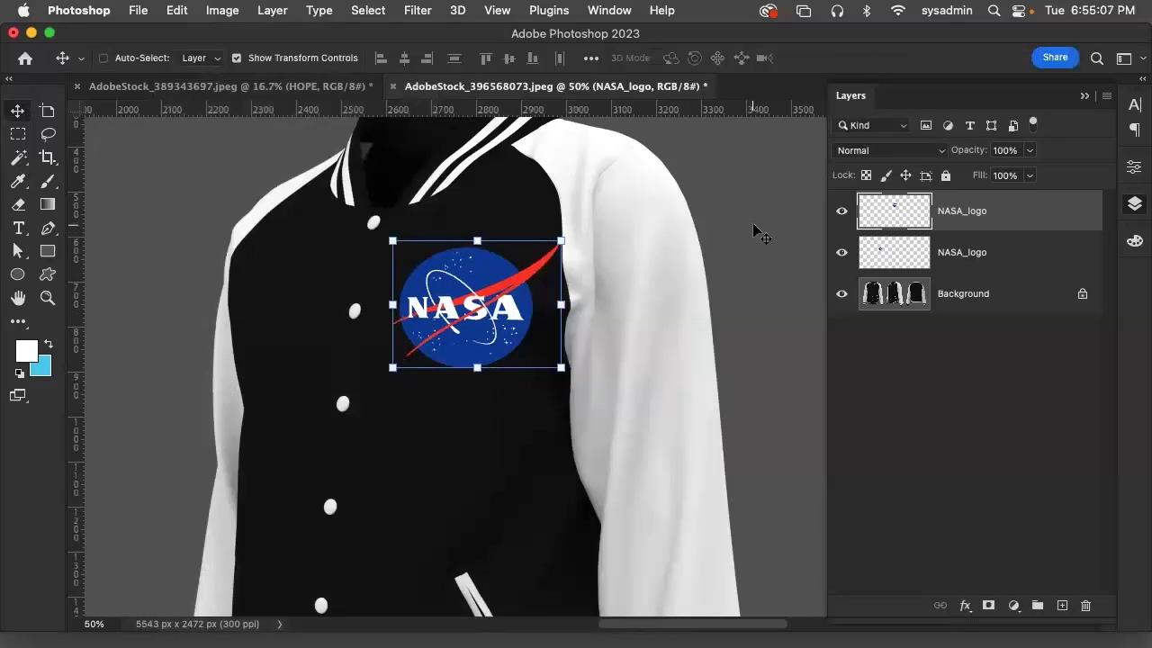
key(super+minus)
key(super+minus)
key(super+minus)
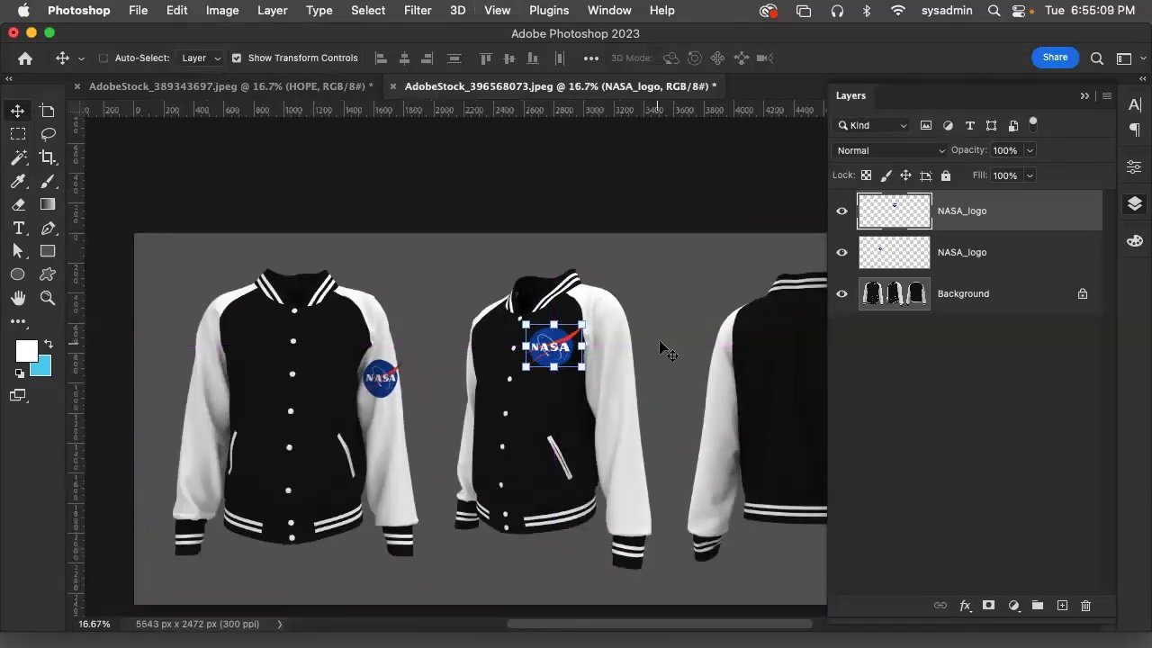
drag(643, 329, 336, 306)
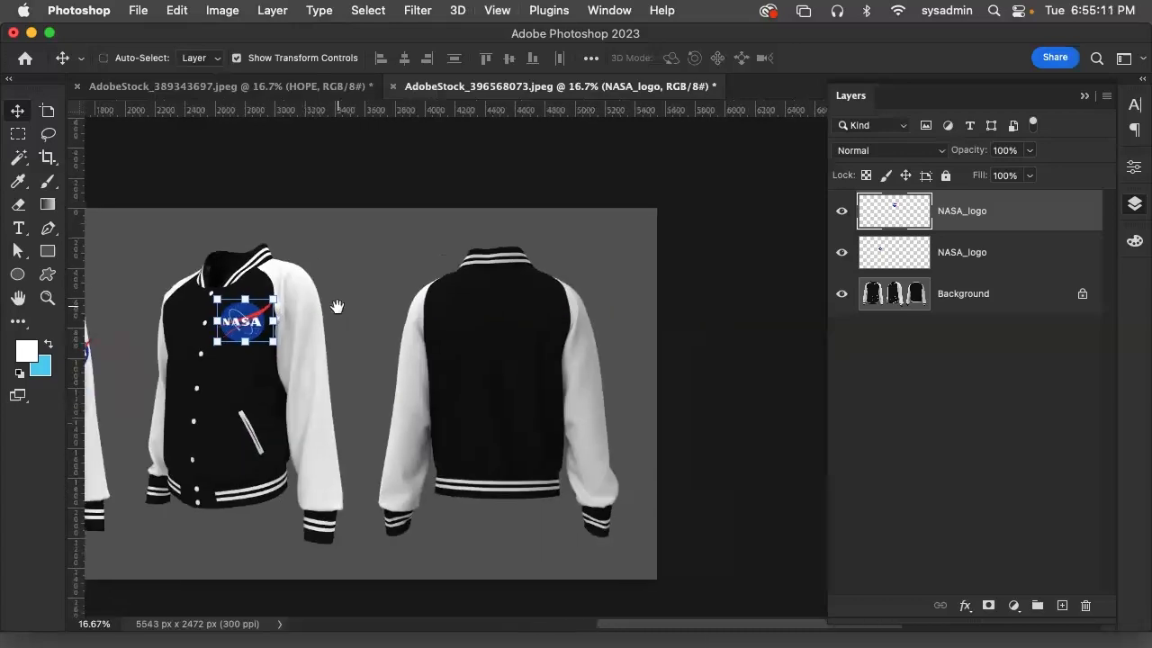
Place a third copy of NASA_logo.svg from the Desktop as an embedded object in the jacket document
click(142, 10)
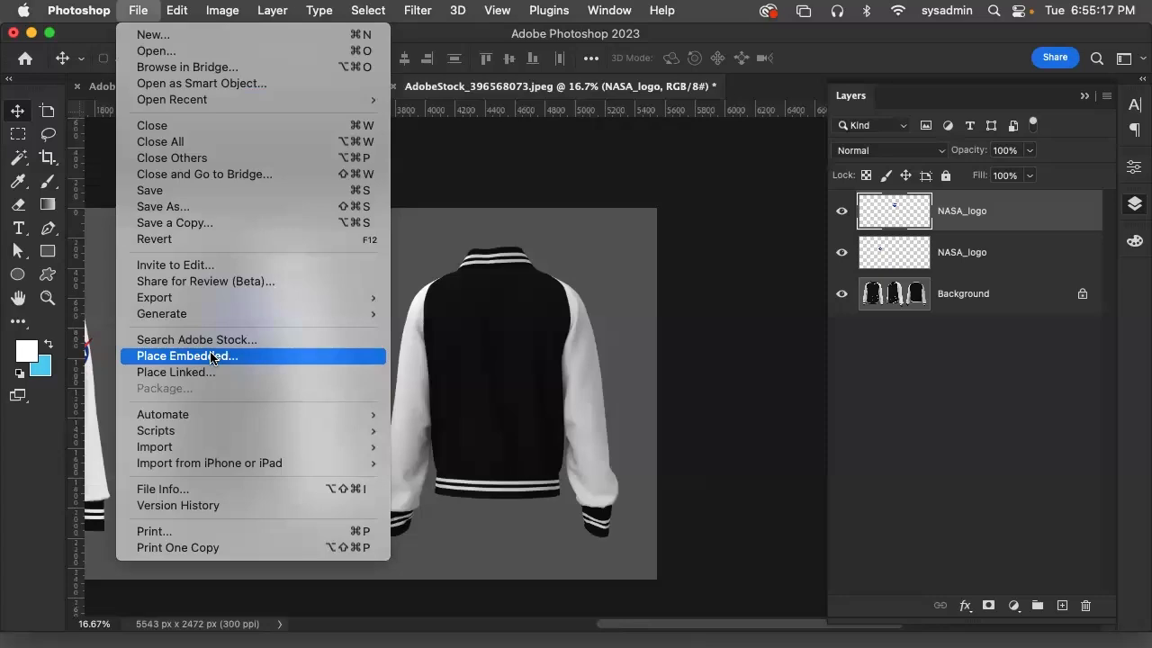
click(213, 358)
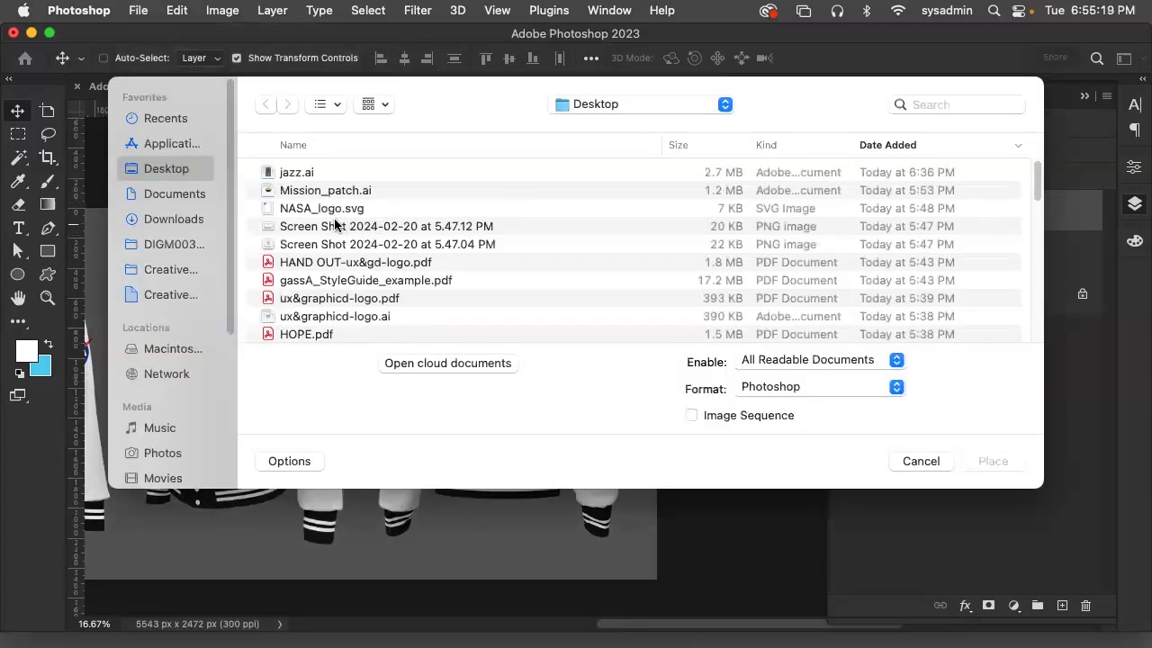
click(342, 209)
click(997, 462)
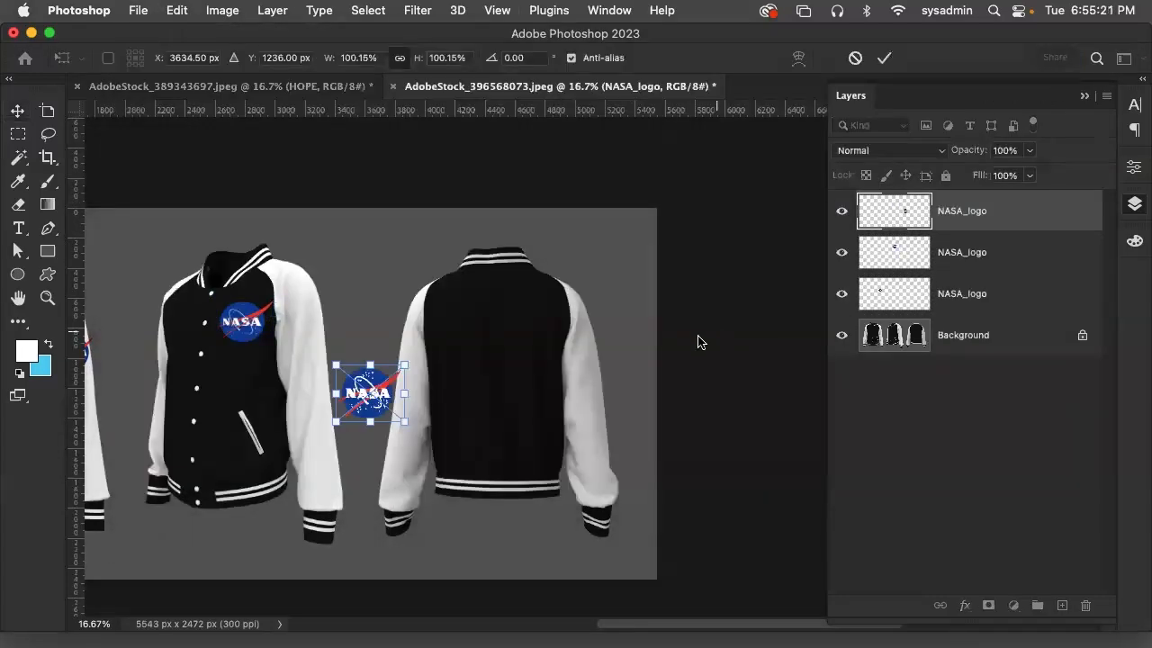
Position the new logo on the upper back of the rear-view jacket, scale it to about 172.91%, and commit the placement
drag(362, 395, 579, 393)
drag(521, 342, 499, 314)
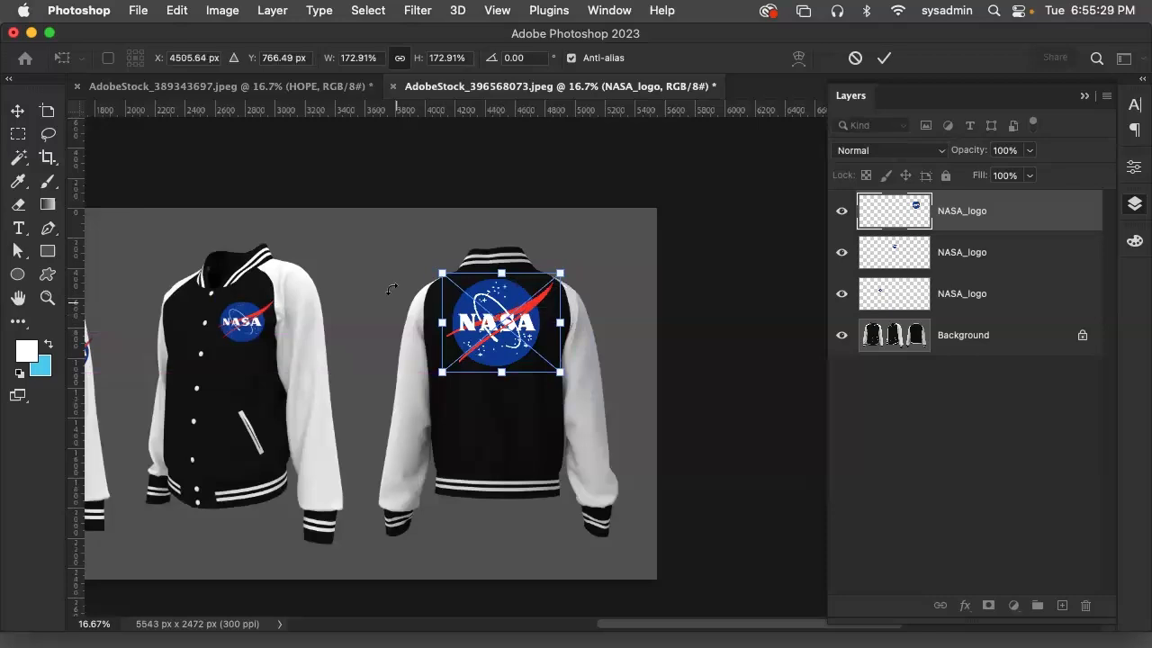
click(222, 10)
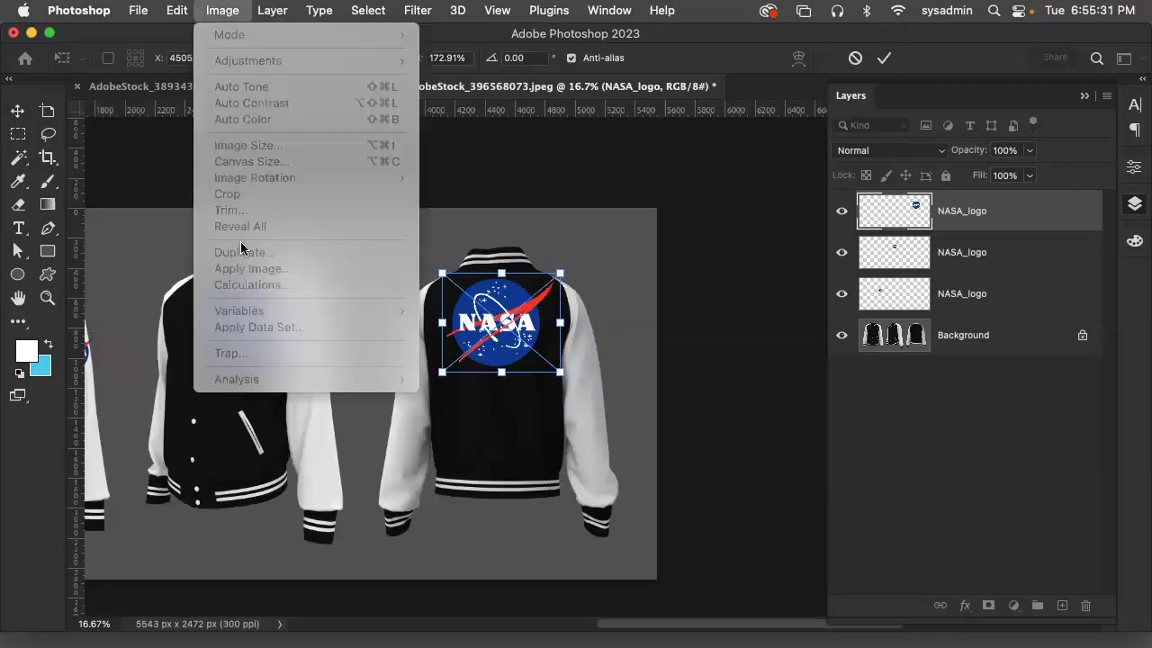
mouse_move(176, 10)
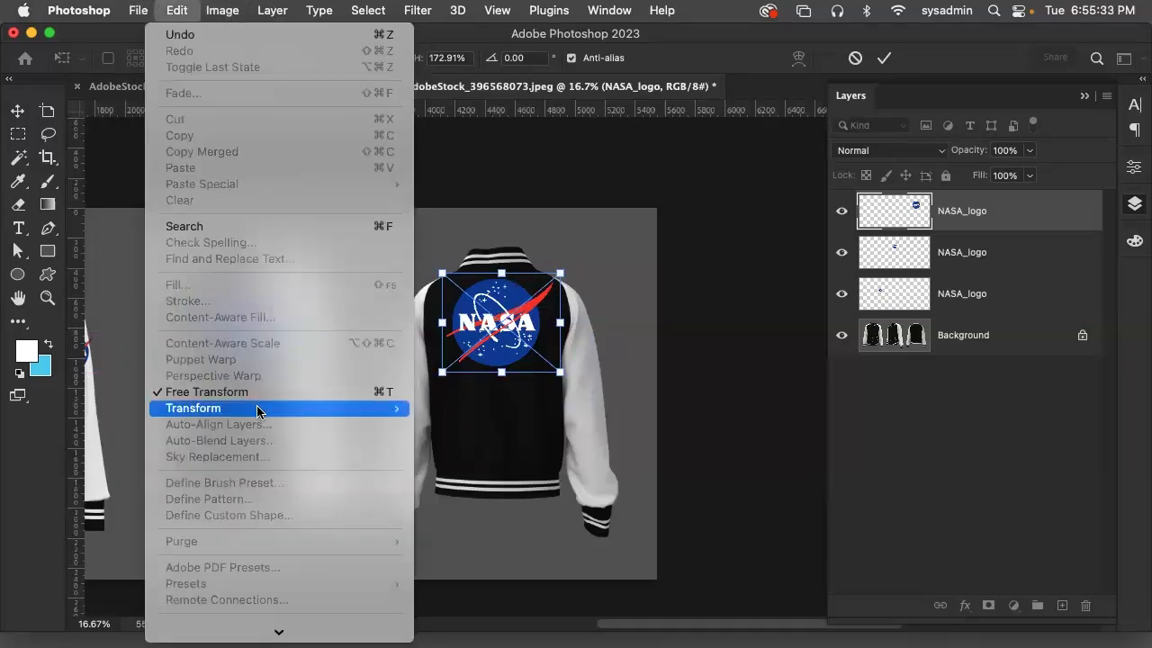
mouse_move(272, 9)
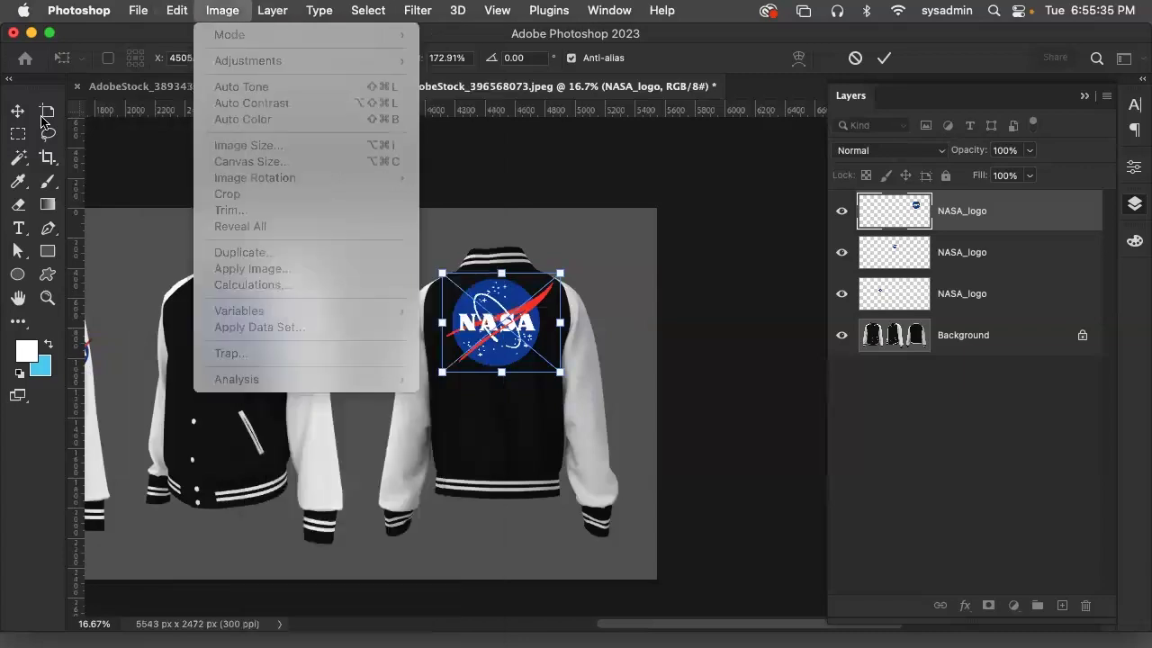
click(14, 109)
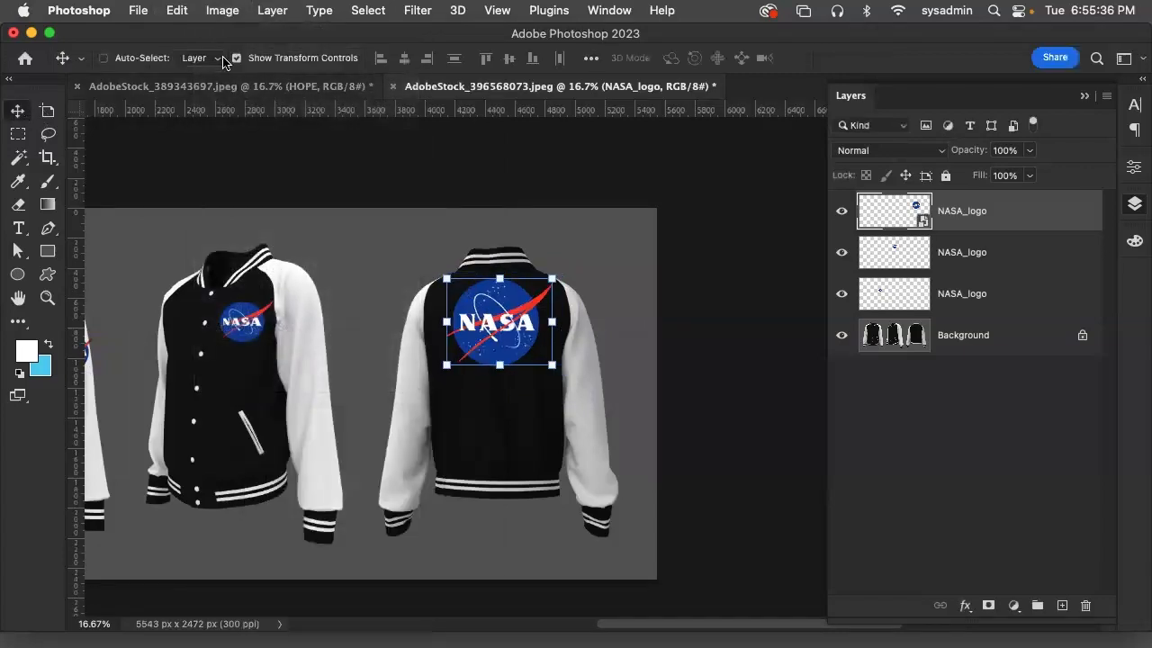
Rasterize the smart object of the back logo and shift the logo slightly downward on the jacket
click(270, 10)
mouse_move(477, 392)
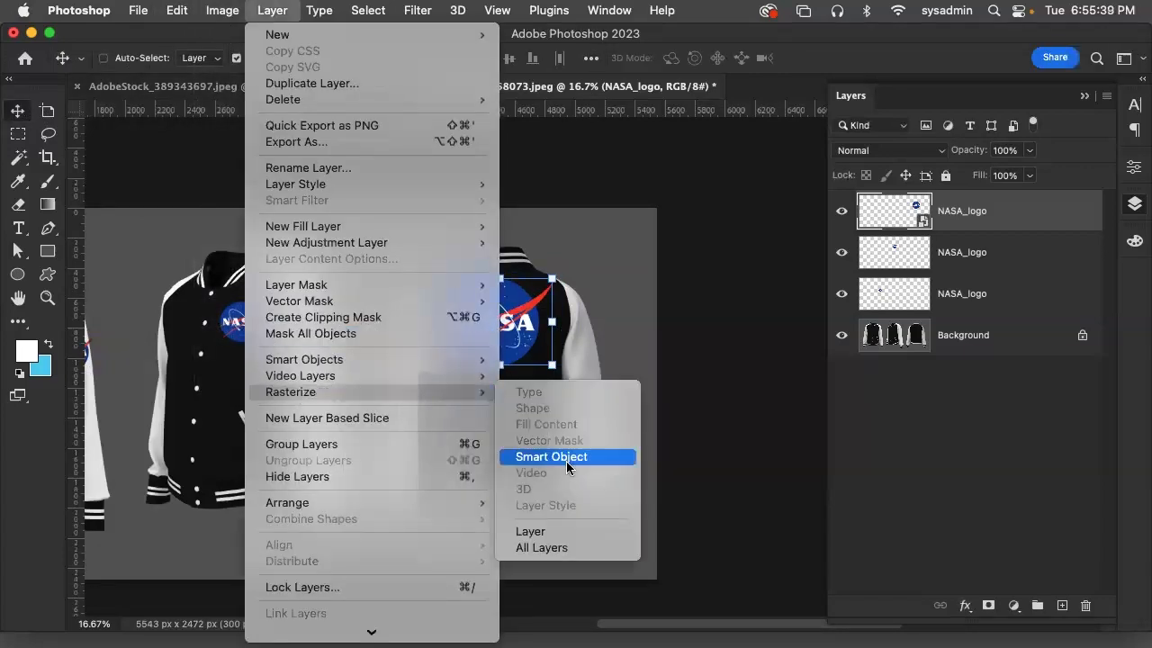
click(571, 469)
mouse_move(492, 331)
mouse_down()
mouse_move(502, 343)
mouse_move(492, 343)
mouse_up()
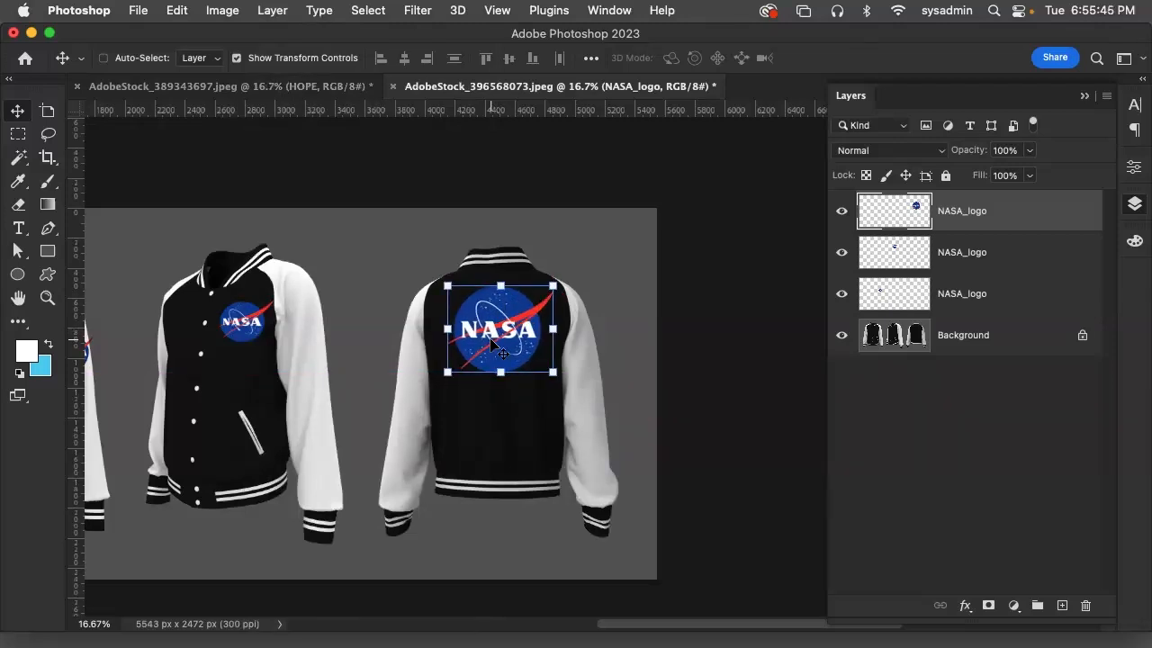
Preview blend modes such as Linear Burn on the back logo up close, and review all three jacket views together
key(super+plus)
key(super+plus)
key(super+plus)
key(super+plus)
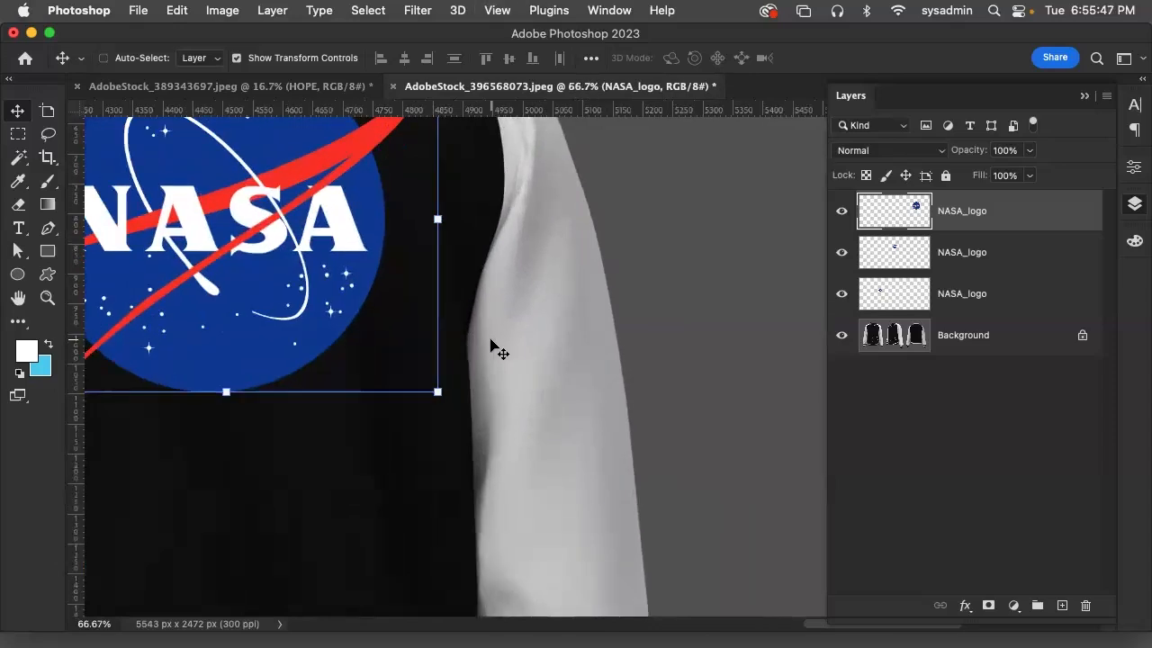
drag(278, 354, 528, 434)
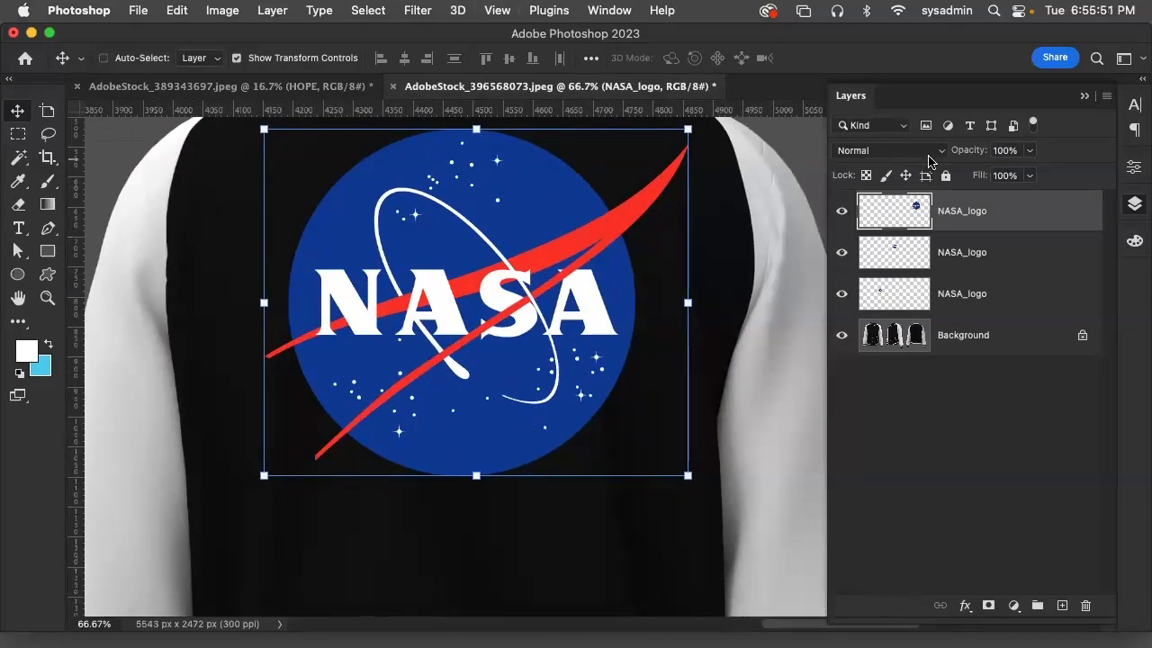
click(934, 150)
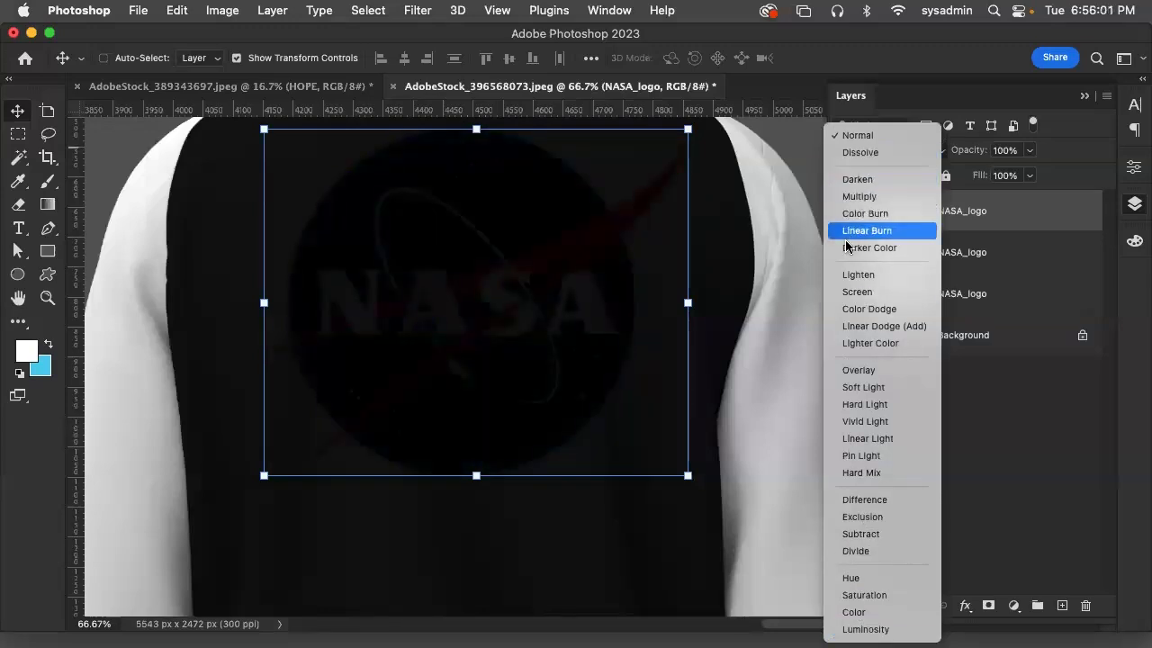
click(874, 54)
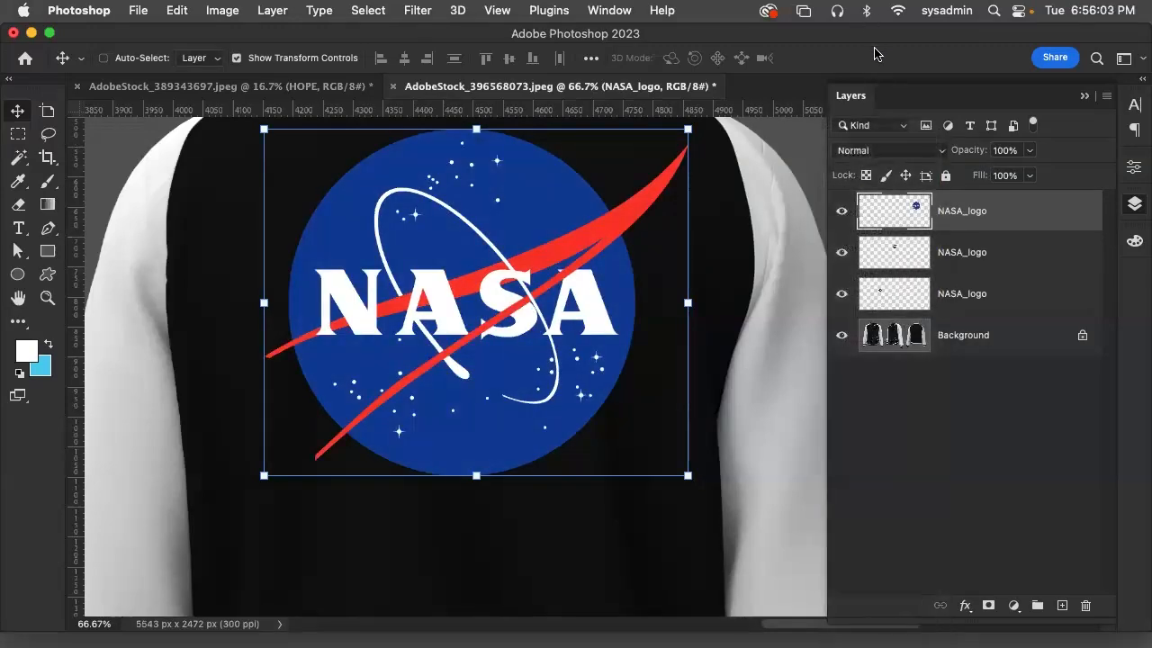
key(super+minus)
key(super+minus)
key(super+minus)
key(super+minus)
key(super+minus)
key(super+minus)
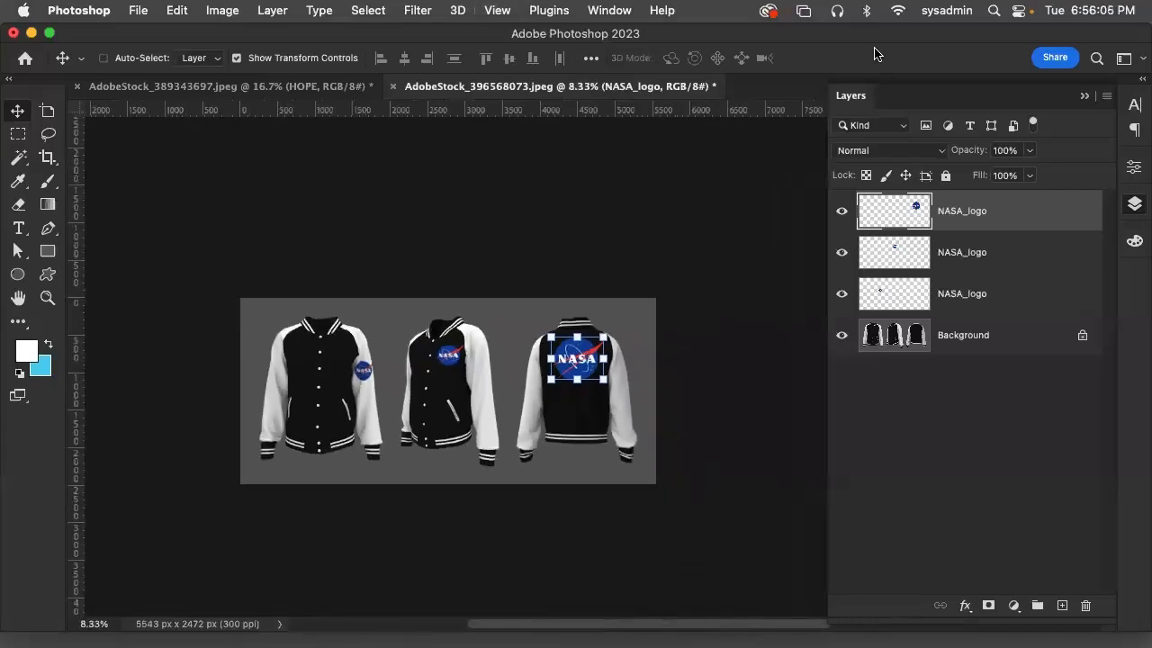
key(super+plus)
key(super+plus)
key(super+minus)
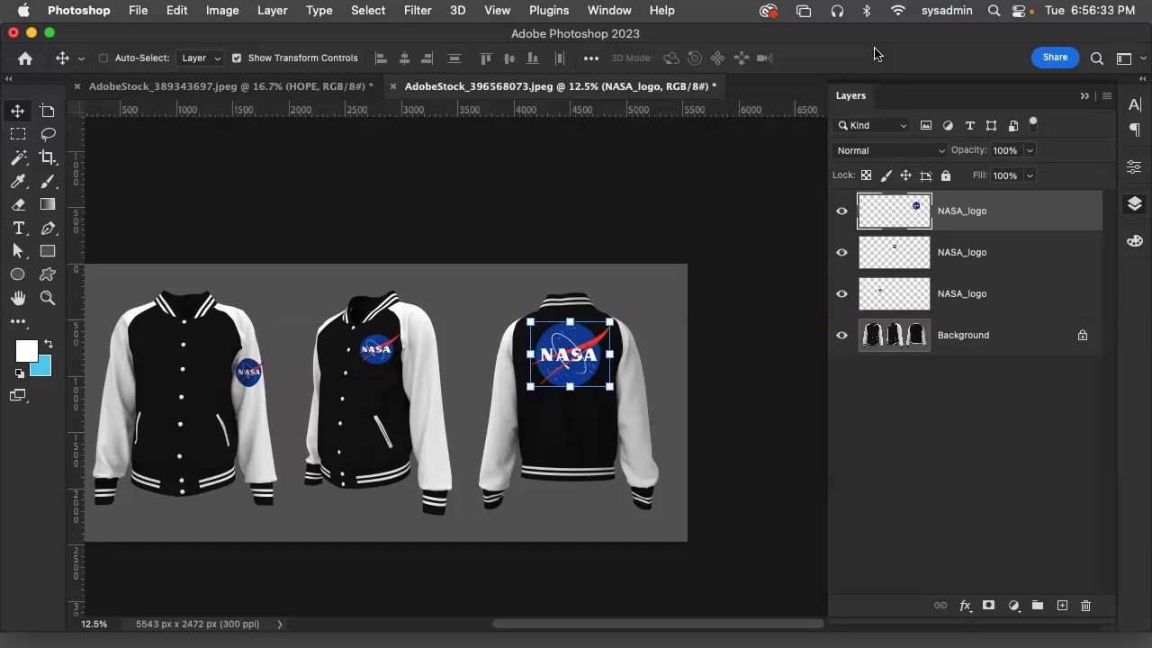
Switch to Firefox and search Adobe Stock images for "coffee shop"
mouse_move(432, 634)
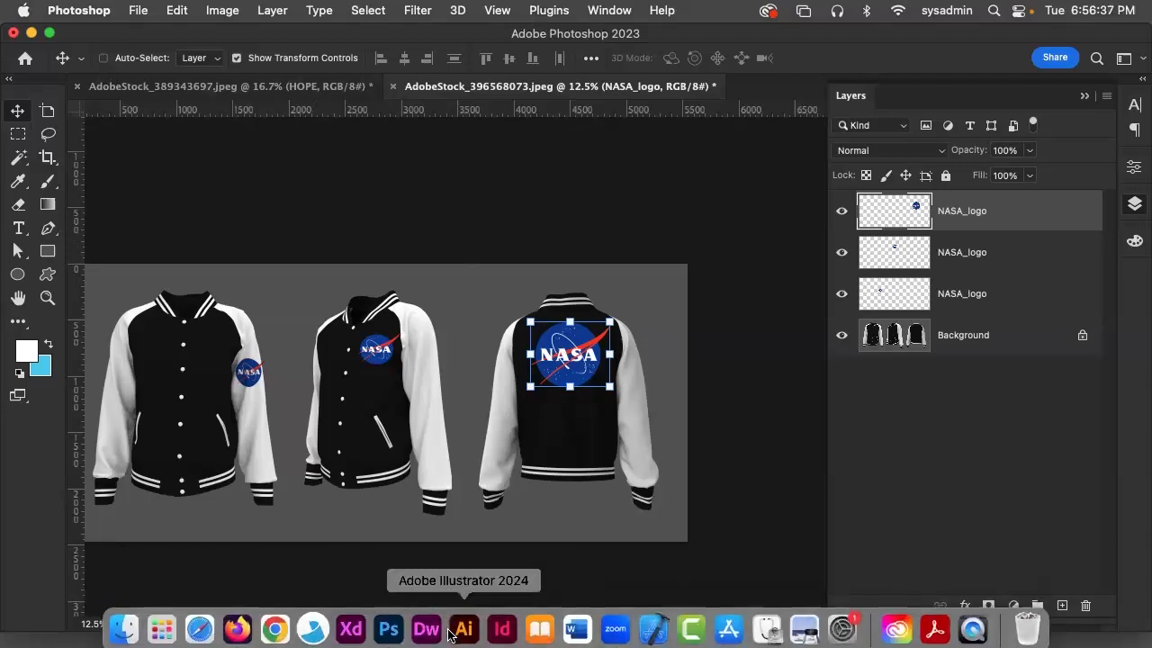
click(235, 619)
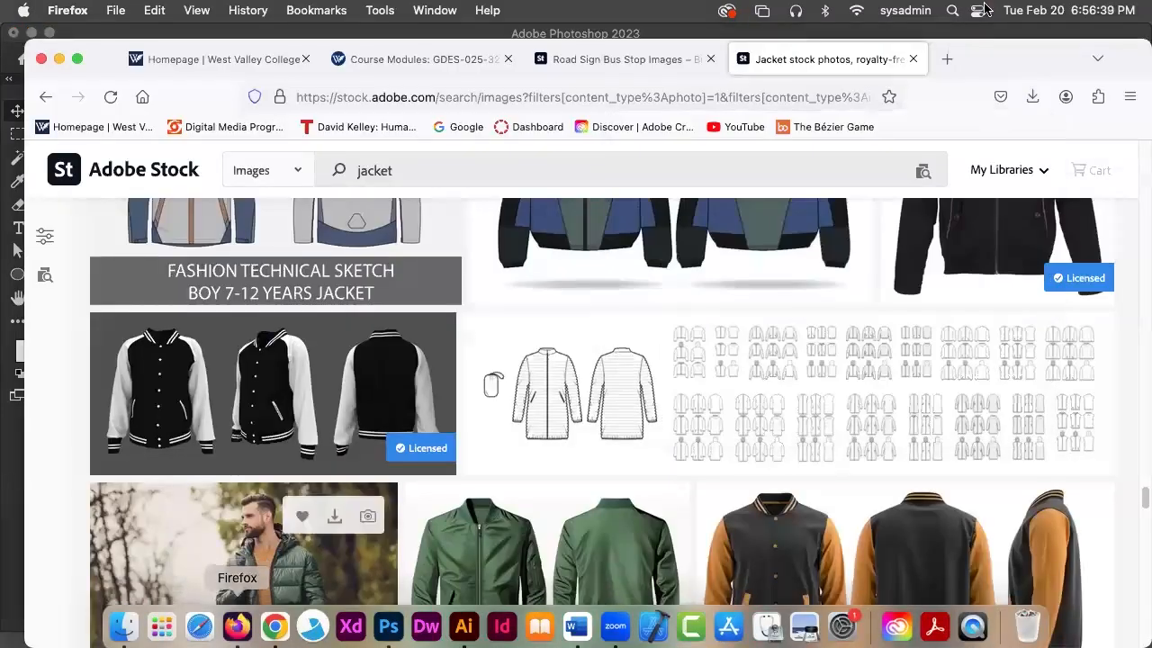
click(328, 170)
key(super+a)
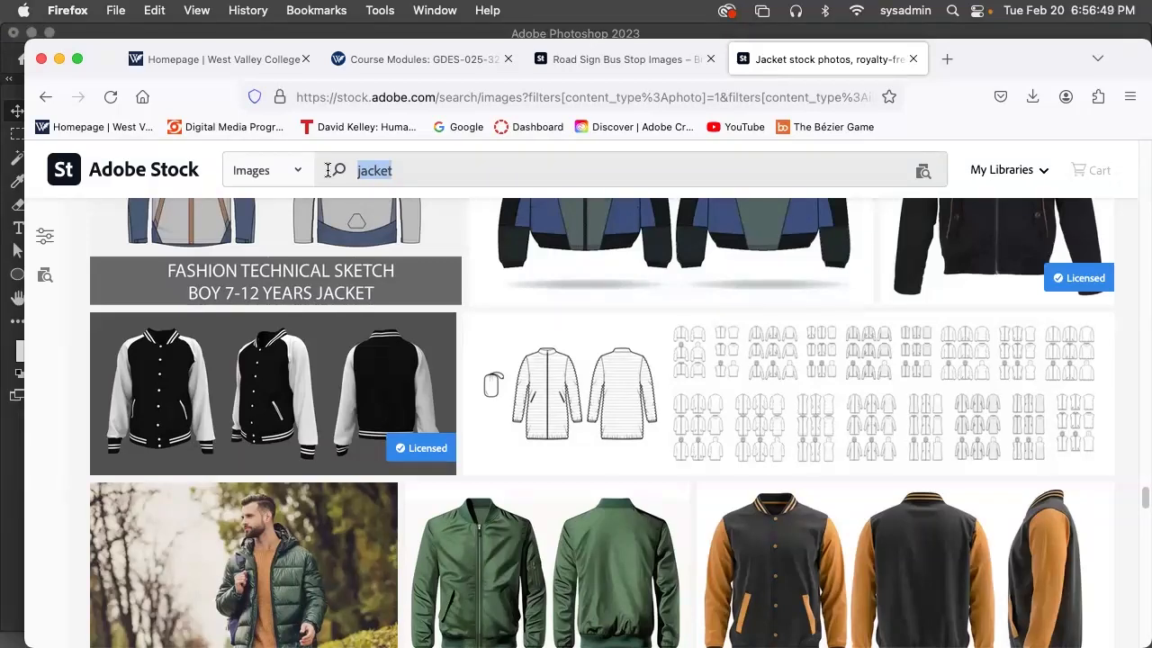
text(co)
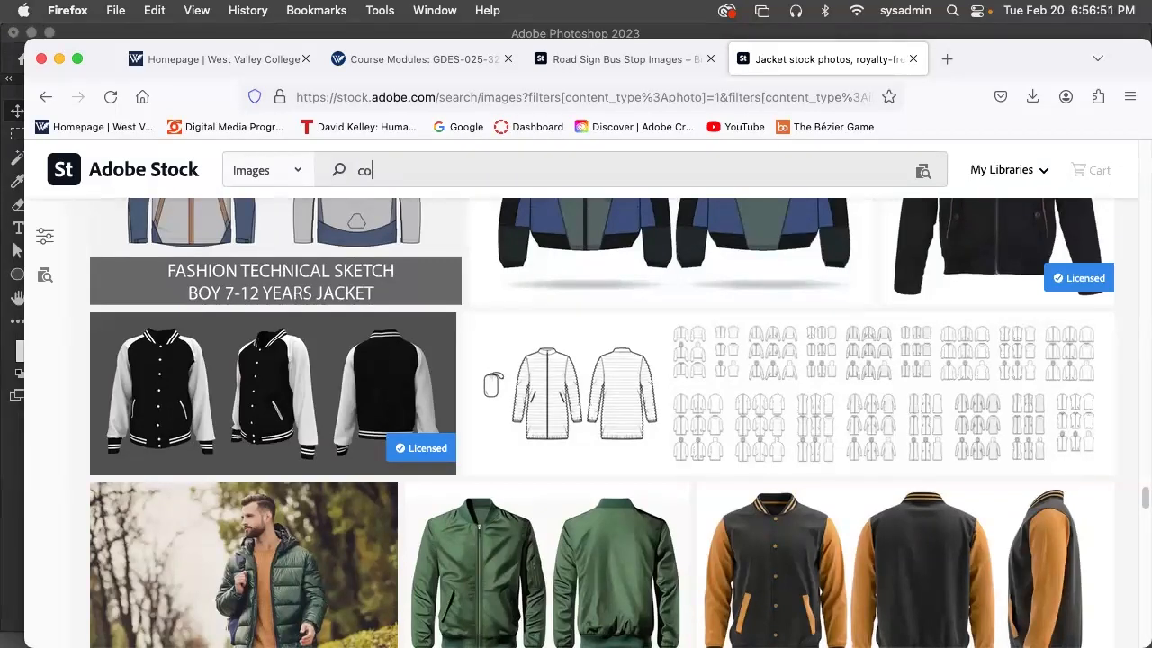
text(ffee sh)
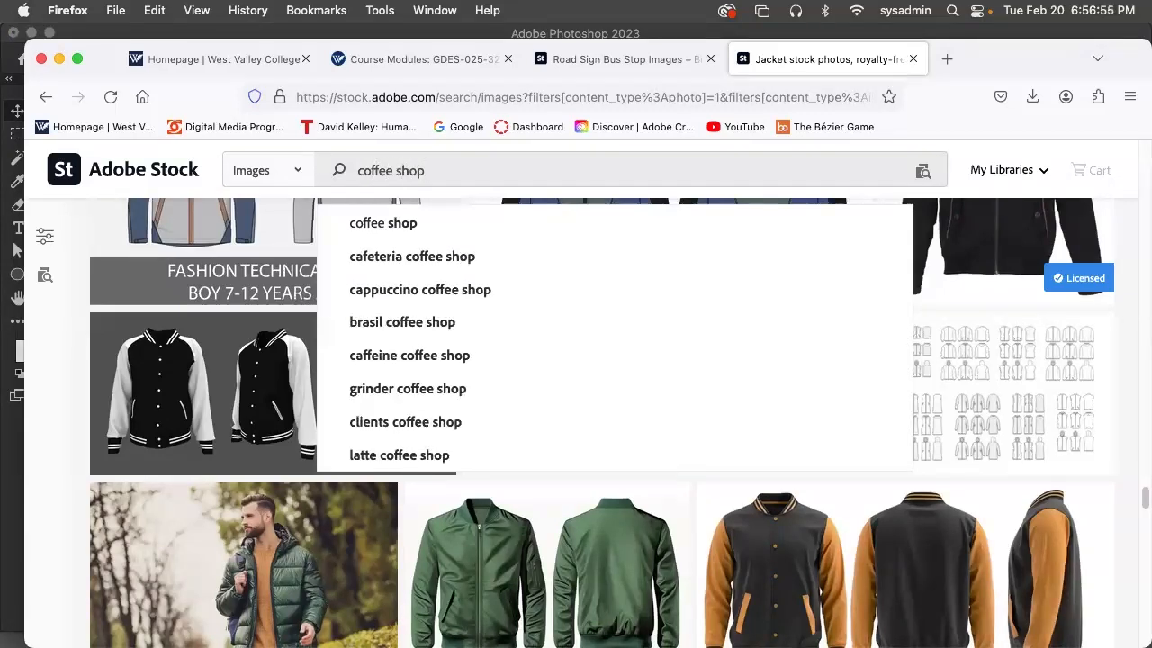
text(op)
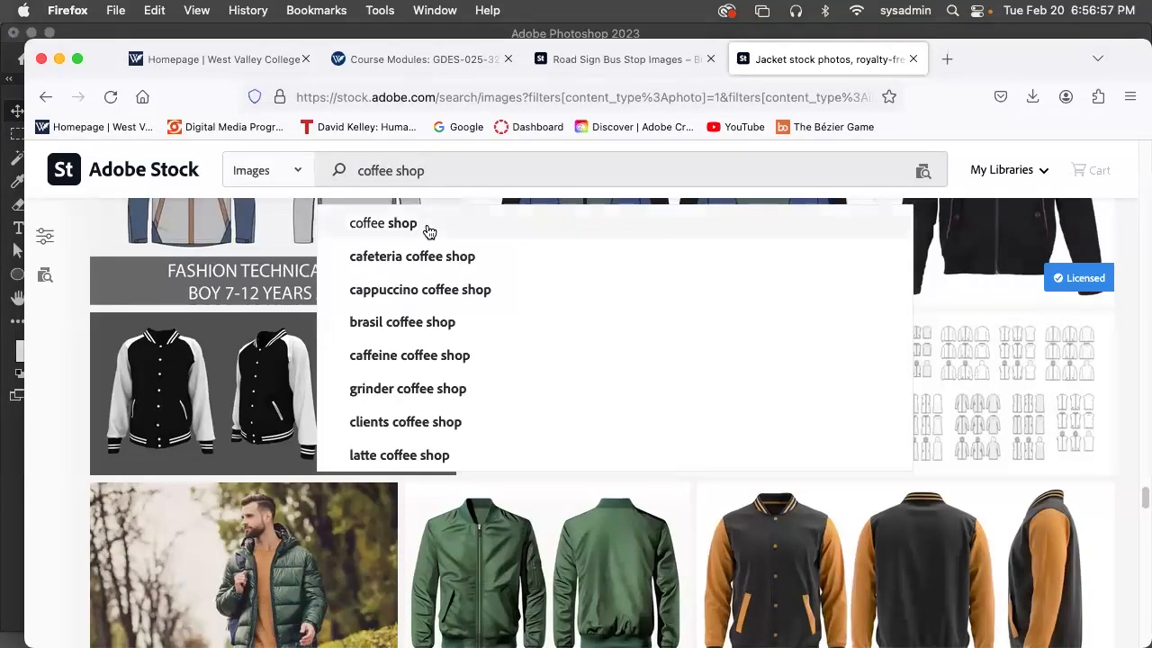
click(407, 225)
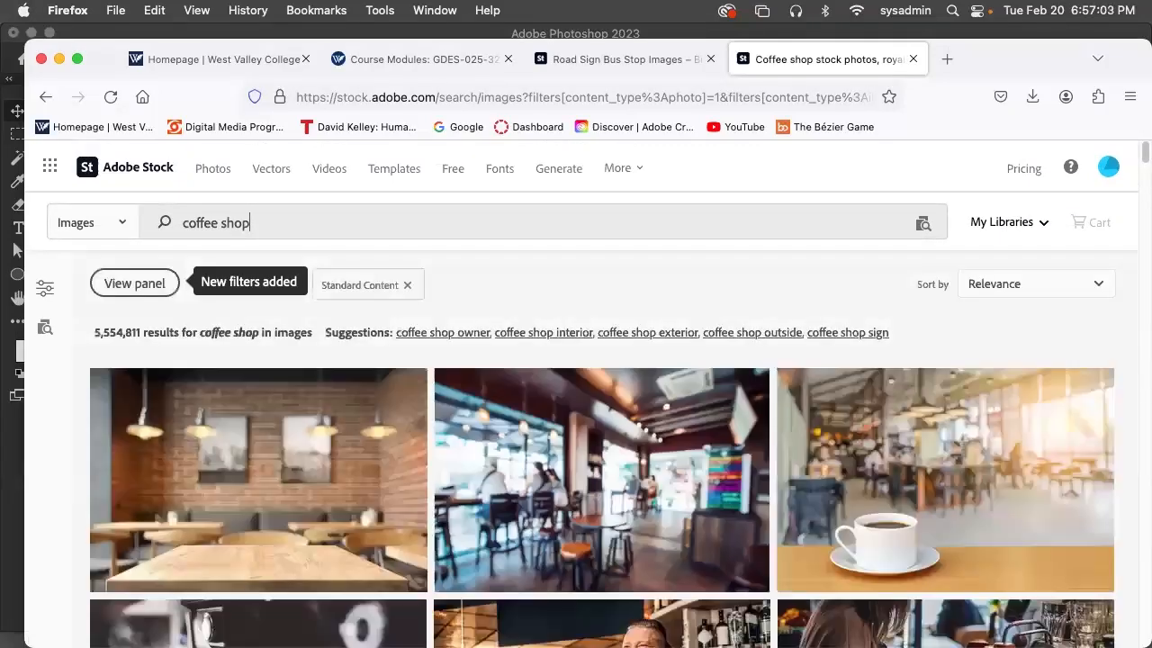
Browse the coffee shop results and license the photo of a white cup under an espresso machine, downloading its JPEG
scroll(850, 506, down, 3)
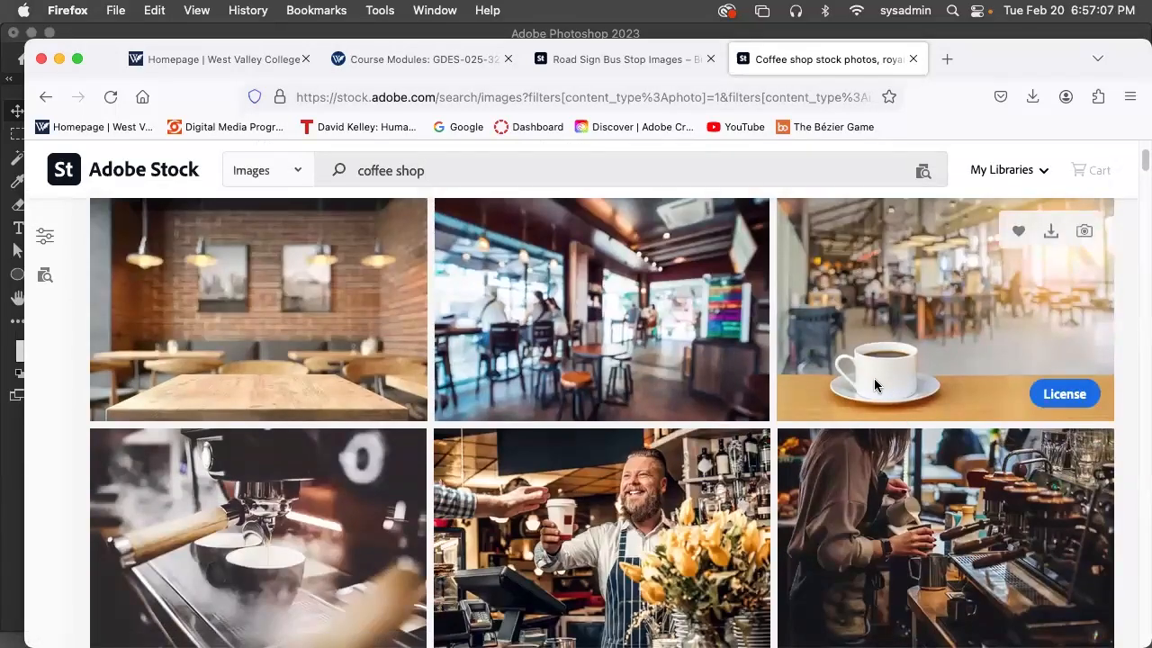
scroll(702, 463, down, 3)
scroll(719, 463, down, 6)
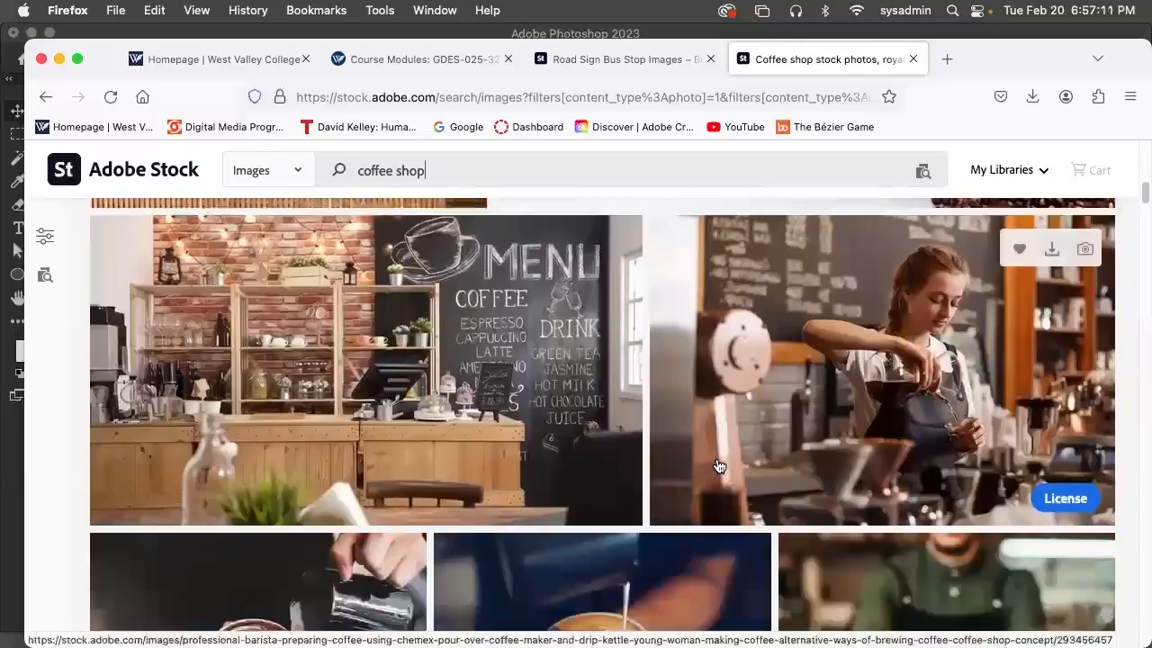
scroll(719, 465, down, 10)
scroll(719, 465, down, 12)
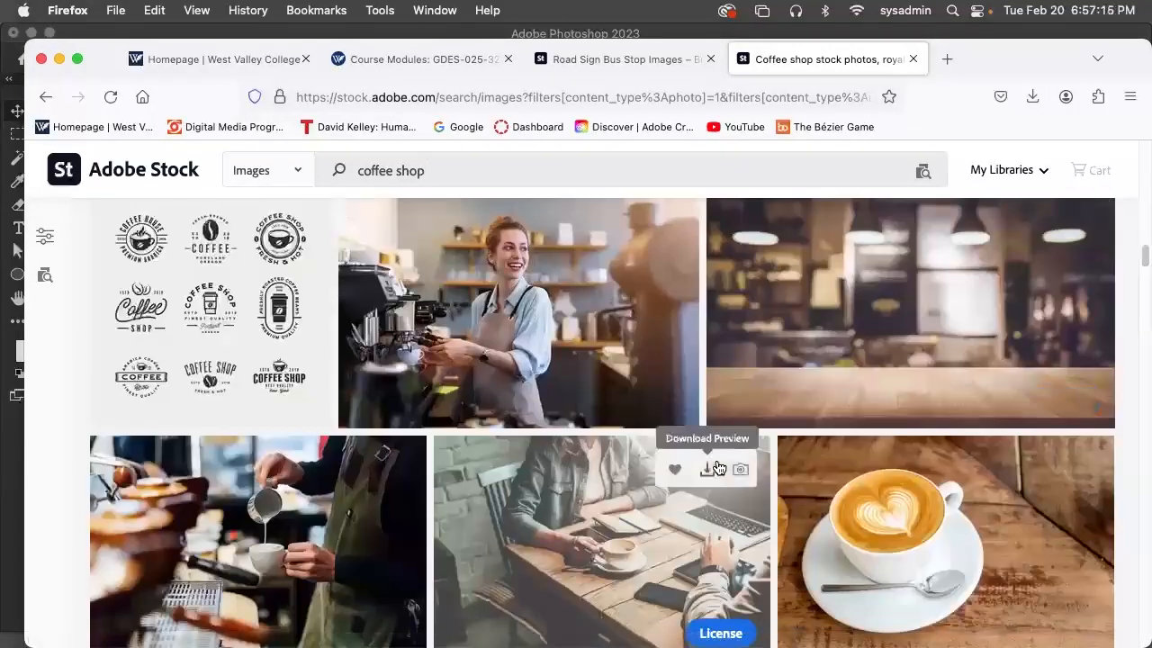
scroll(717, 467, down, 8)
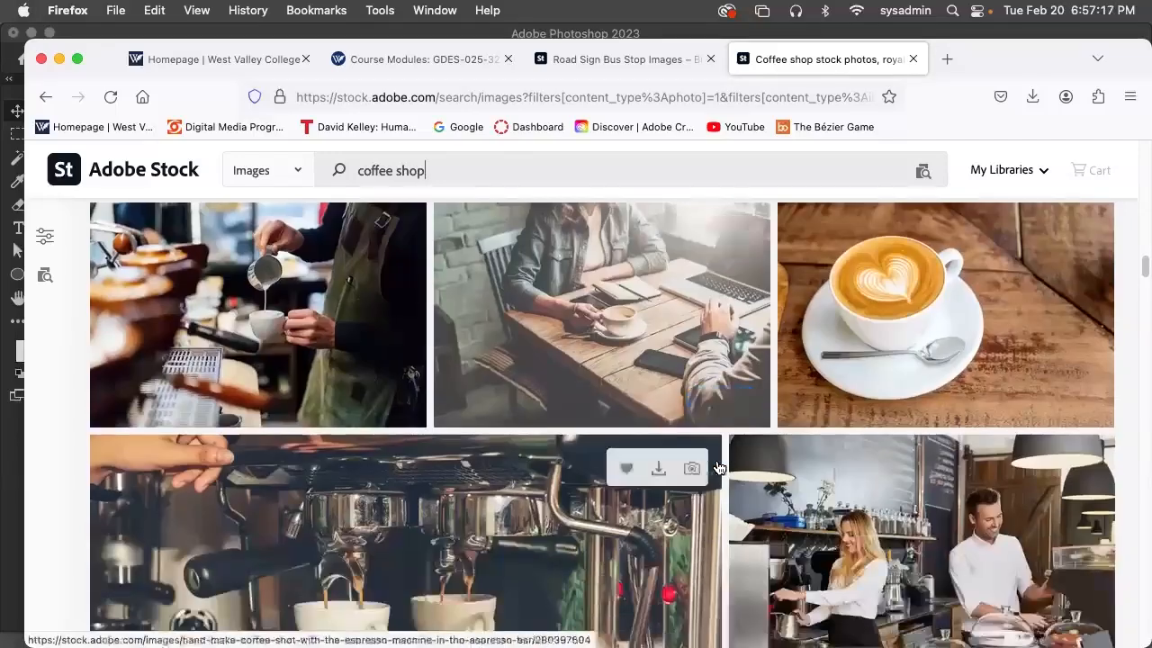
scroll(717, 465, down, 10)
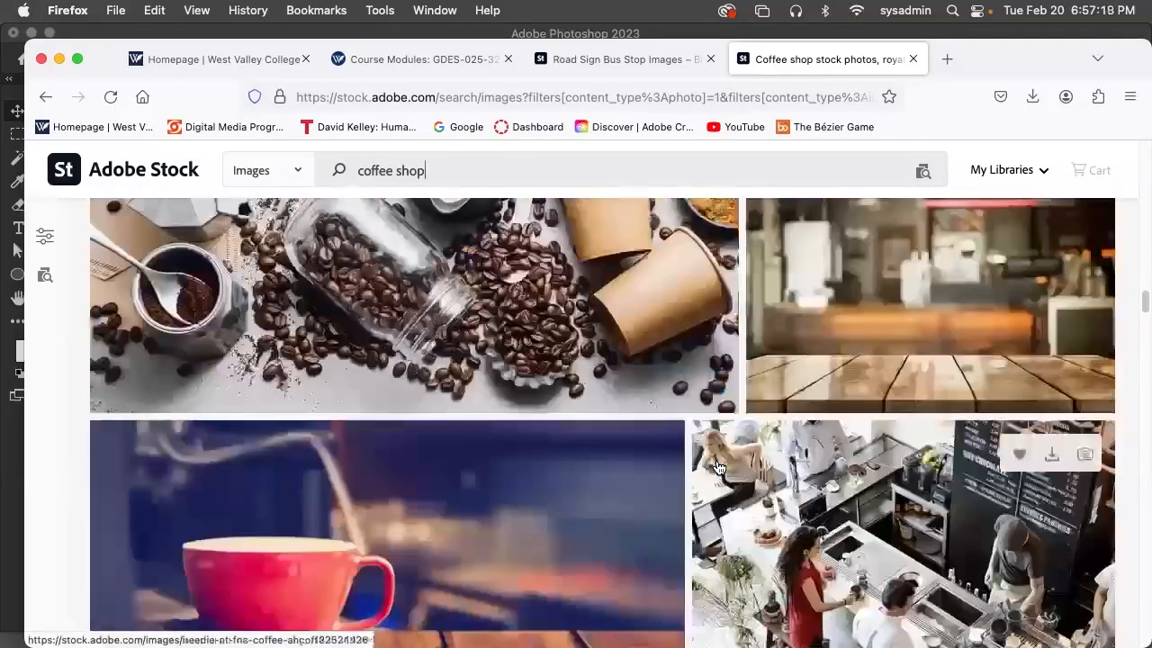
scroll(717, 465, down, 10)
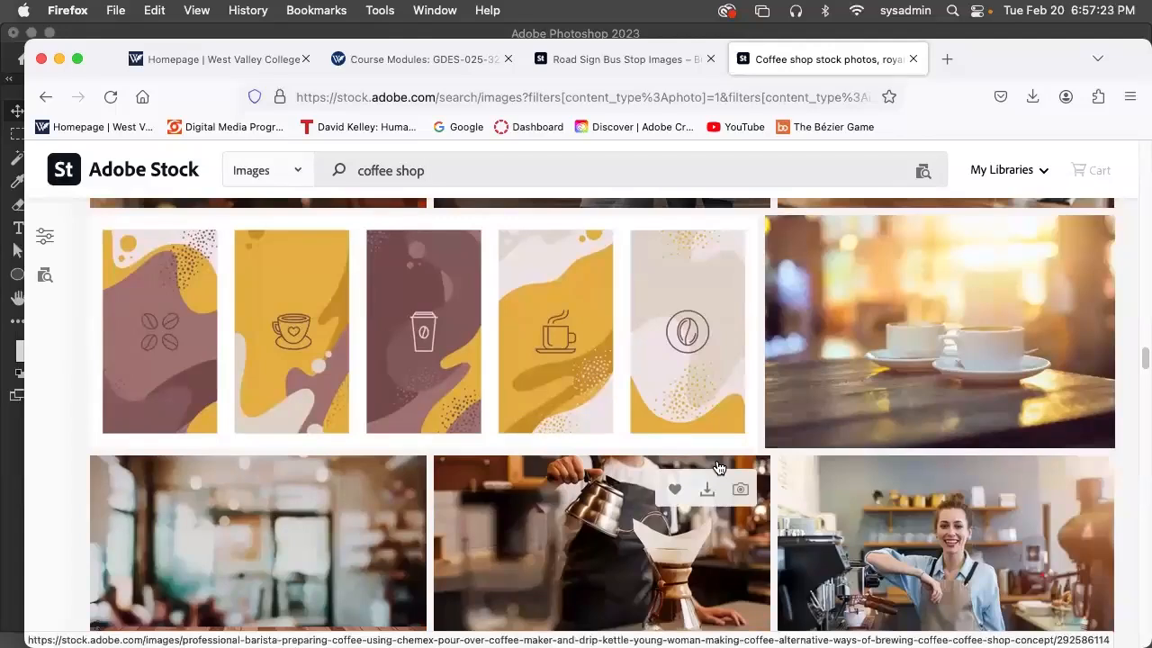
scroll(717, 466, down, 8)
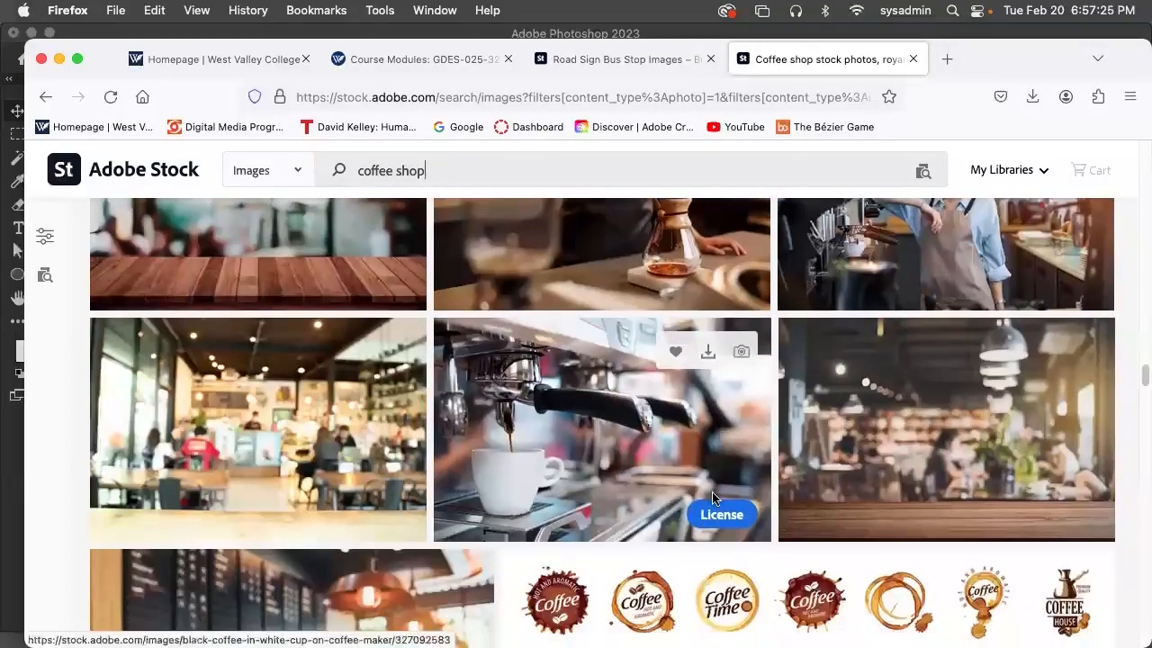
scroll(713, 492, down, 1)
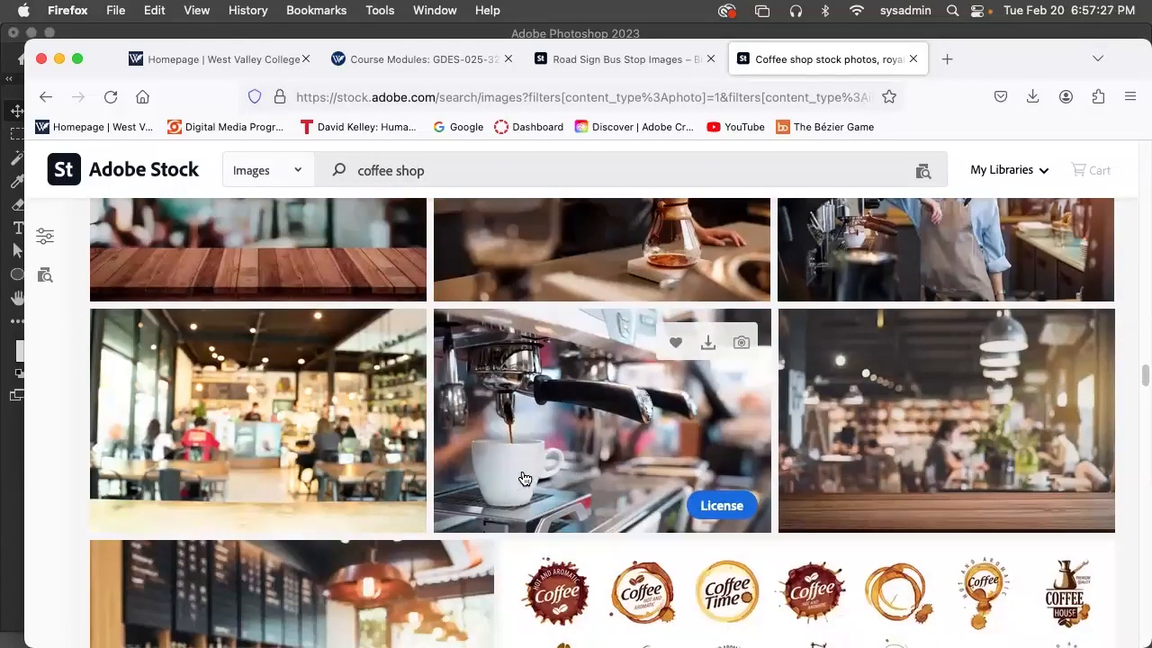
click(711, 506)
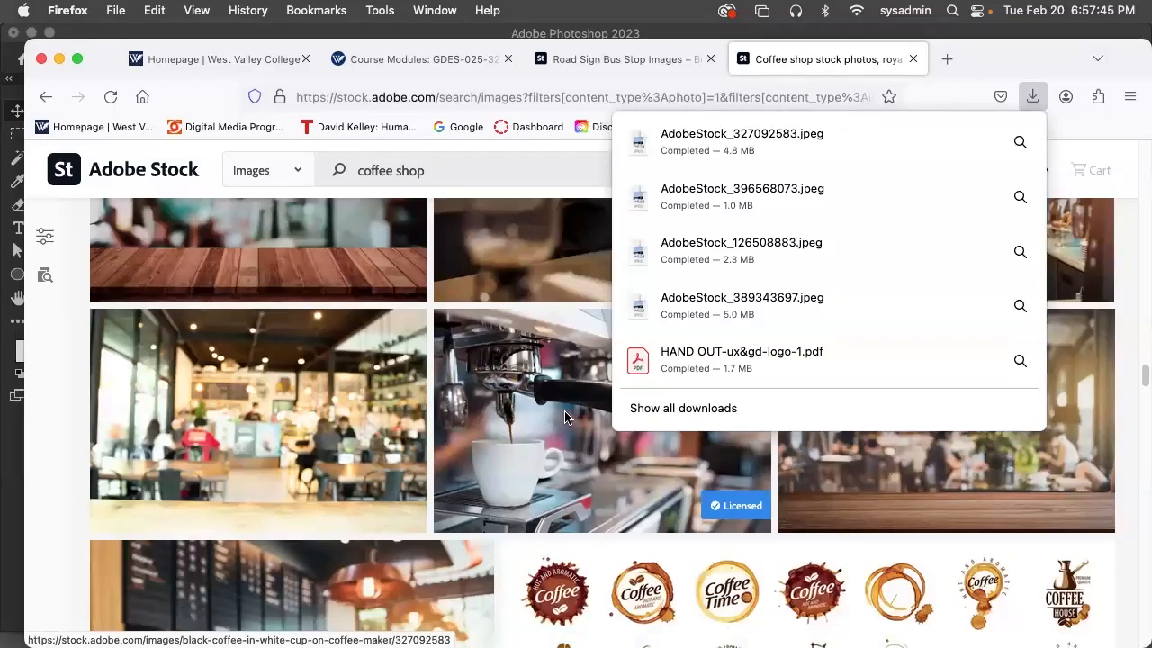
Hide Firefox and Photoshop to get to the Finder window and desktop
click(77, 9)
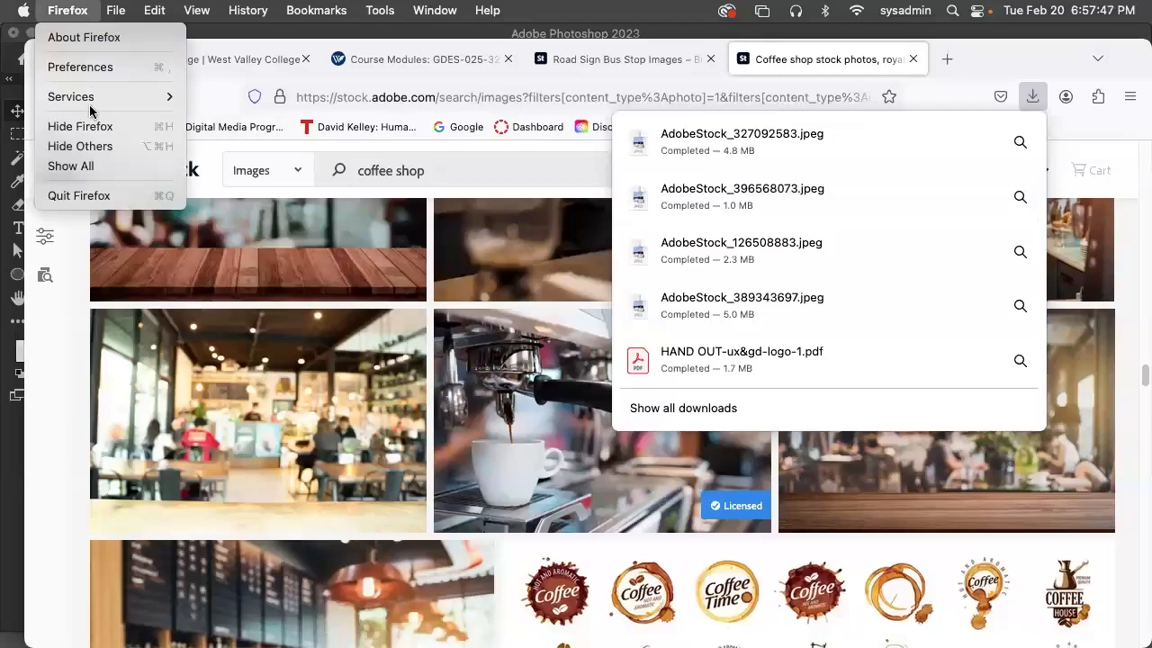
click(94, 126)
click(93, 9)
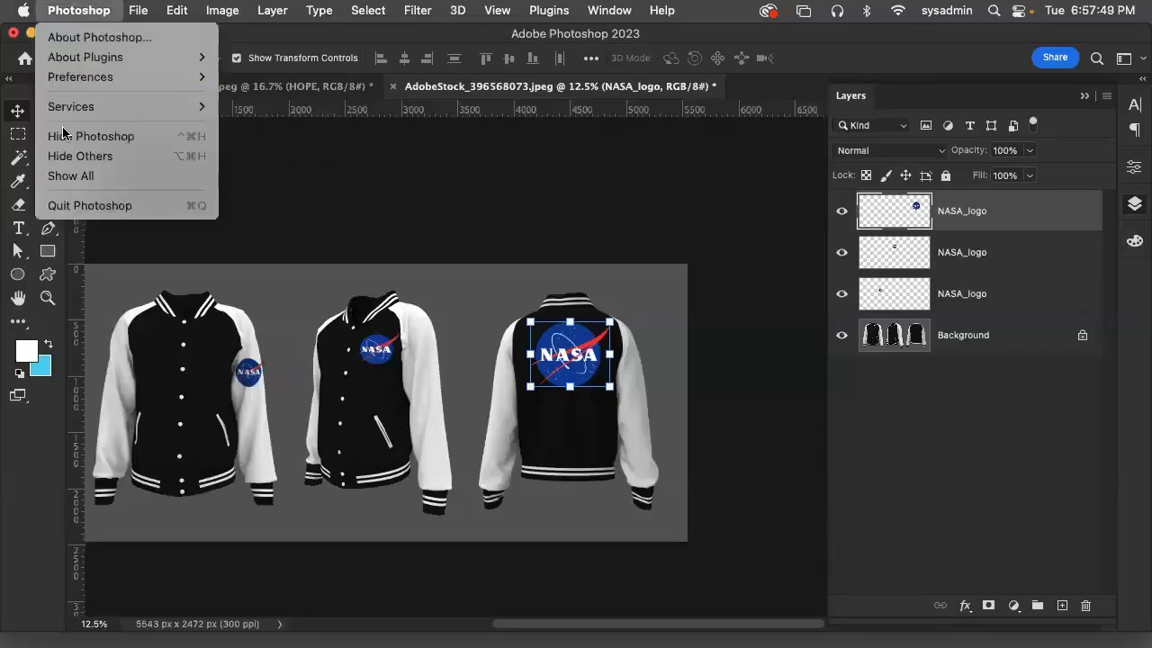
click(110, 137)
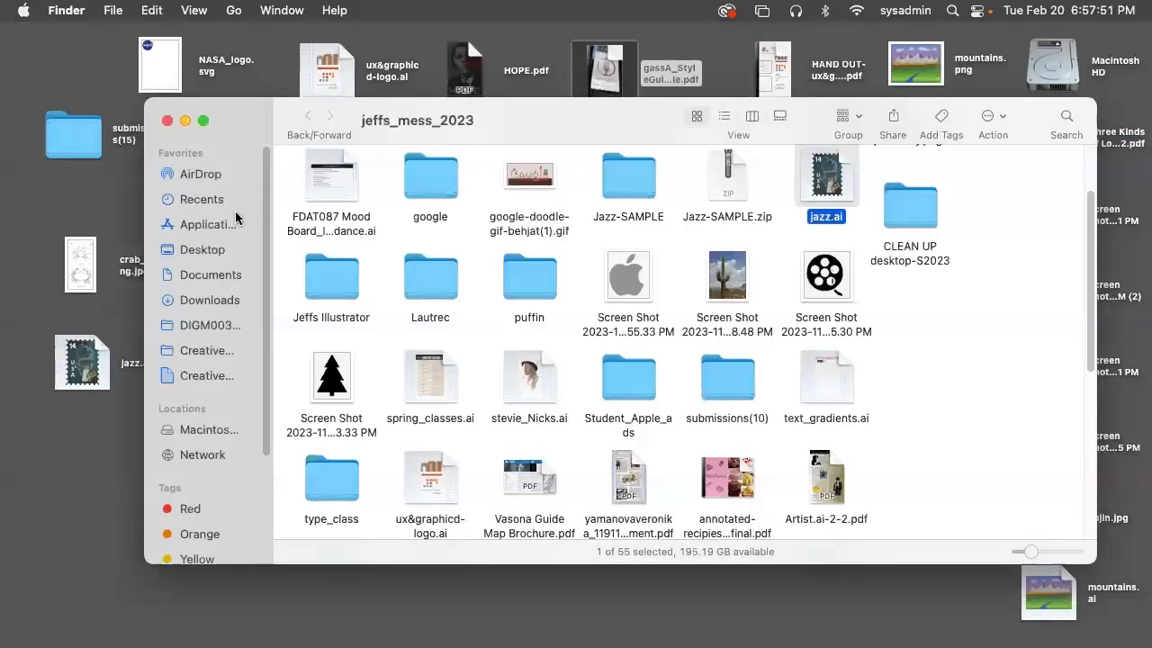
Show the Downloads folder and select AdobeStock_327092583.jpeg
click(209, 299)
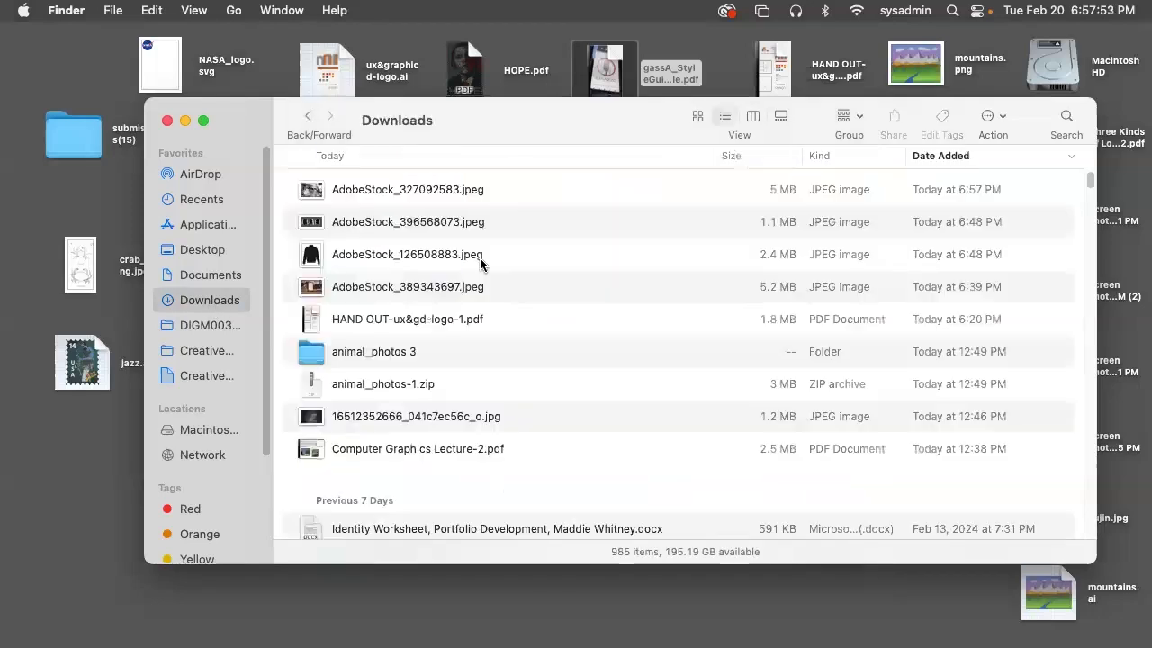
click(436, 194)
right_click(434, 196)
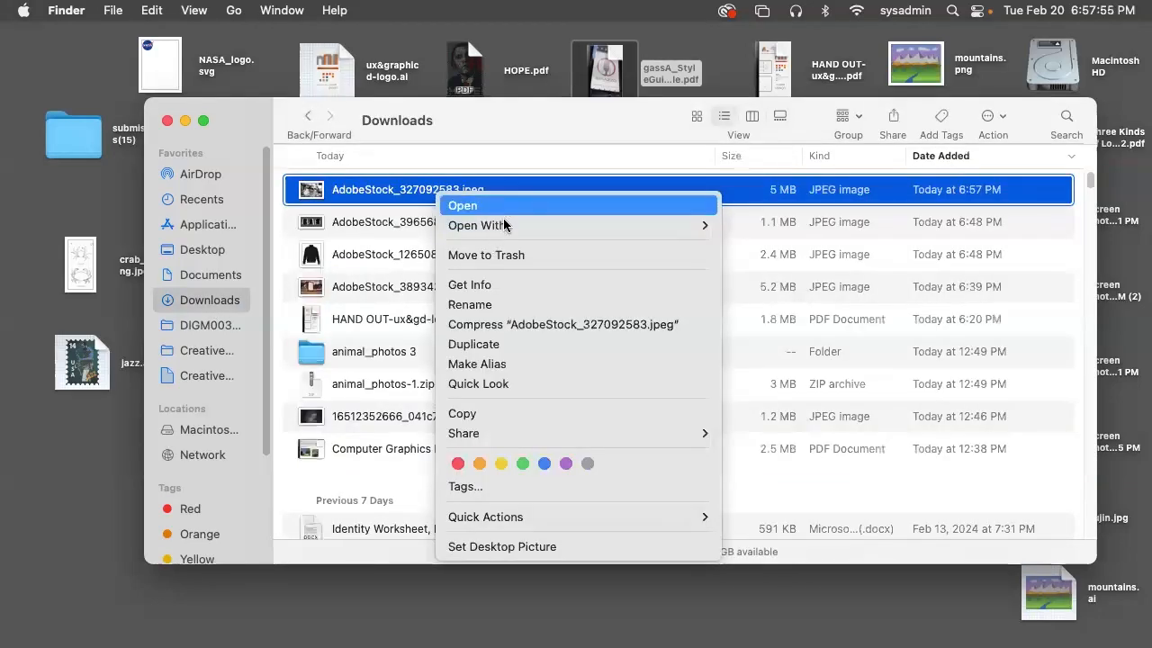
mouse_move(503, 225)
click(806, 335)
mouse_move(434, 634)
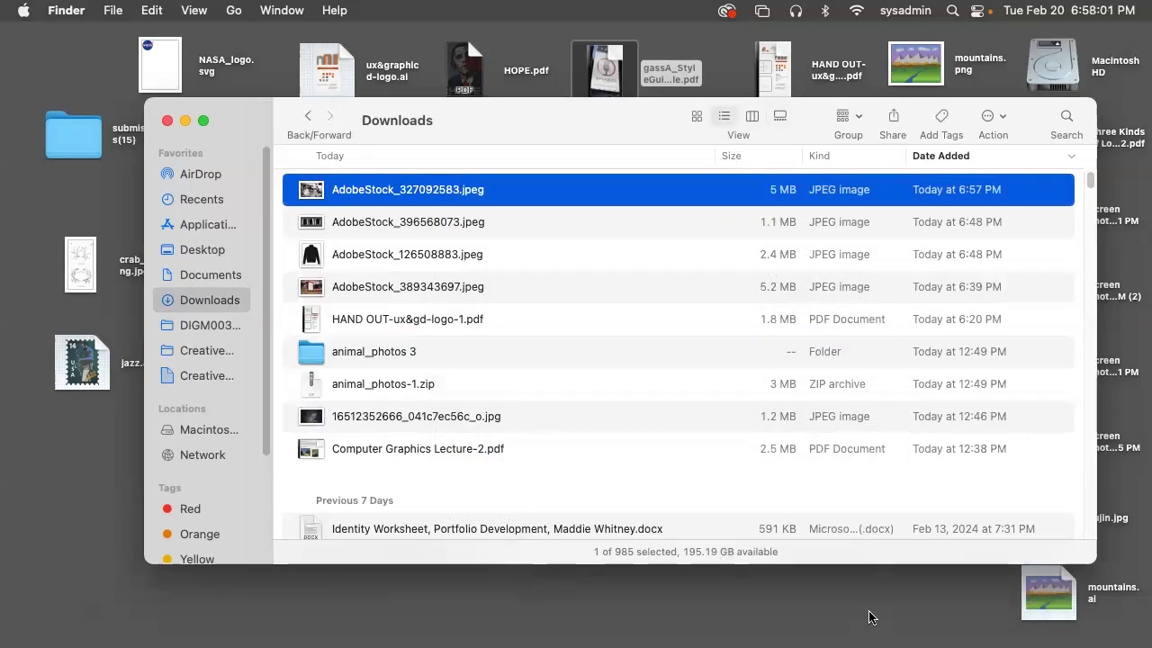
mouse_move(895, 629)
right_click(973, 611)
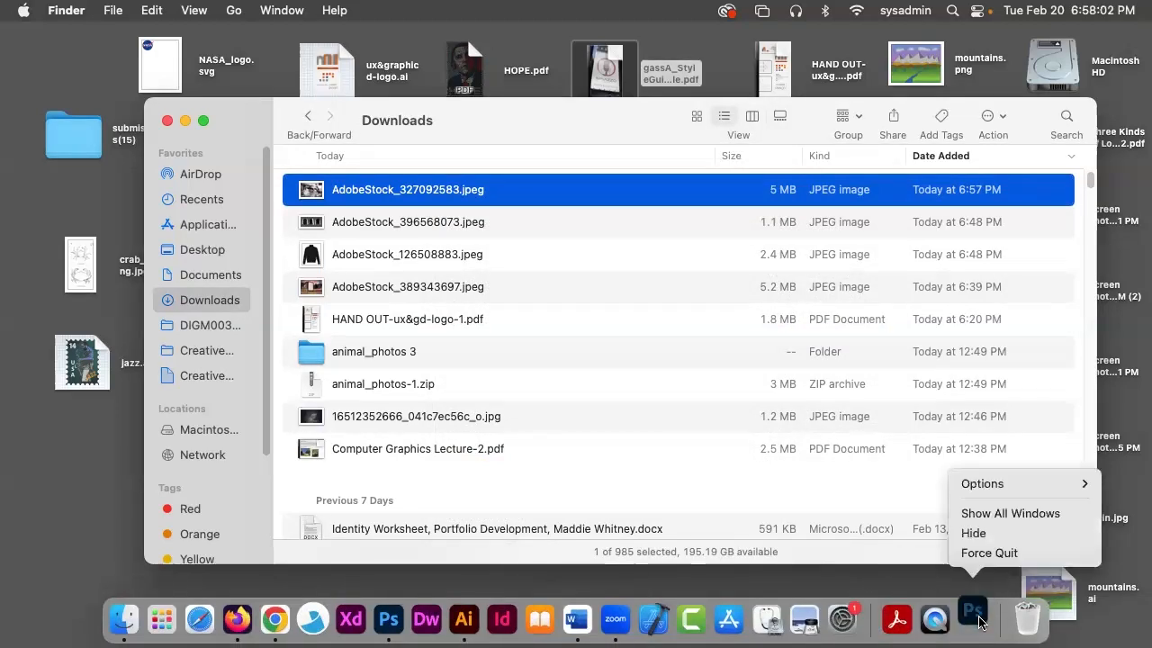
click(1002, 558)
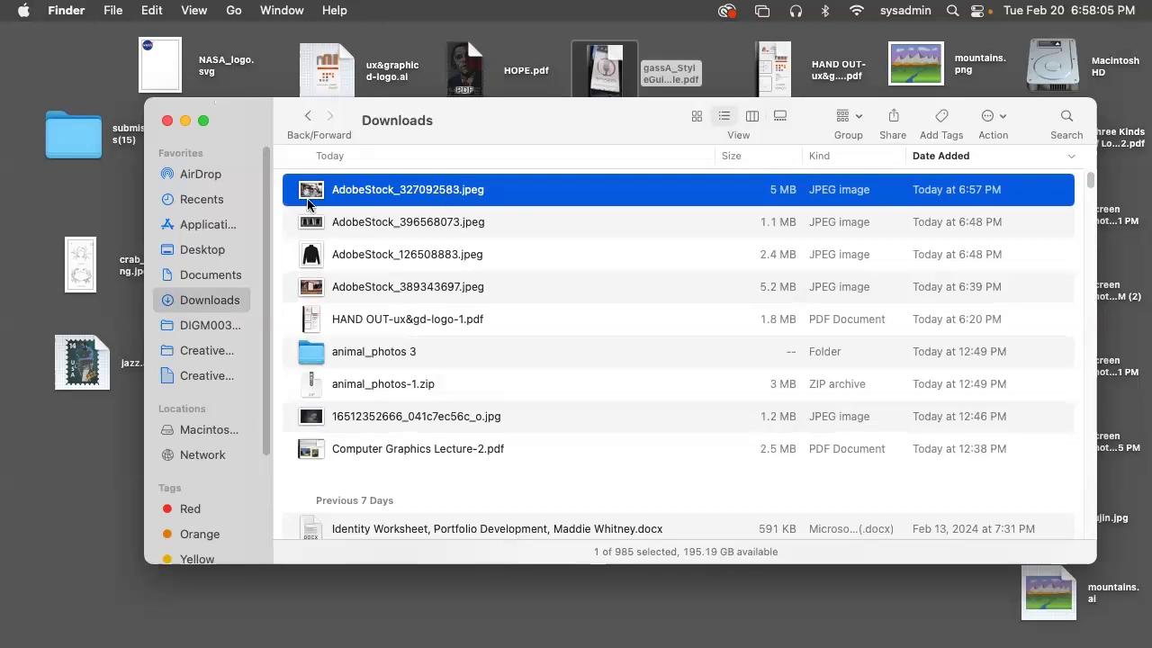
Open AdobeStock_327092583.jpeg with Adobe Photoshop 2023
right_click(369, 185)
mouse_move(423, 214)
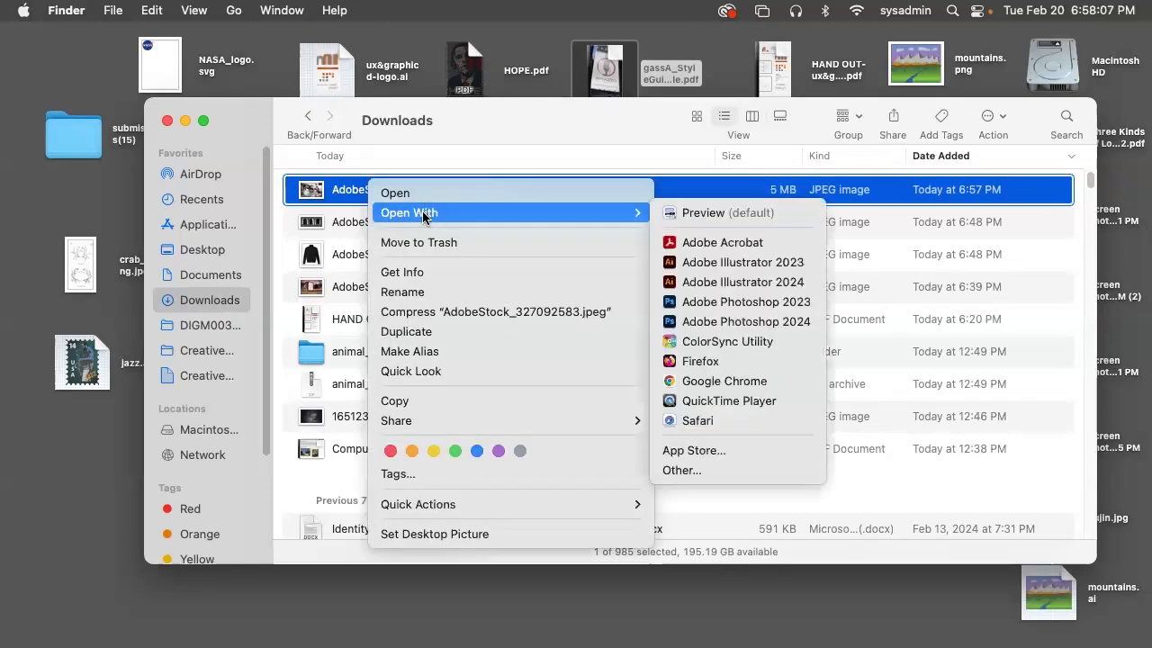
click(756, 301)
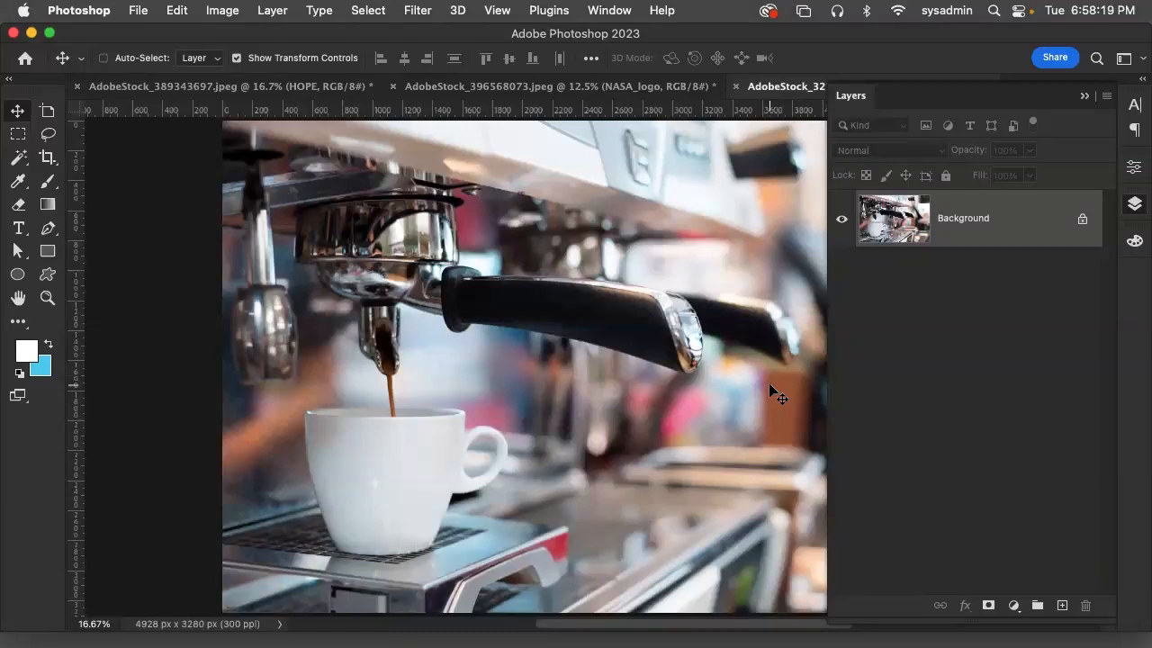
Crop the coffee photo to about 3357 × 2841 px around the cup and espresso machine, trimming its upper and right-hand areas
click(48, 157)
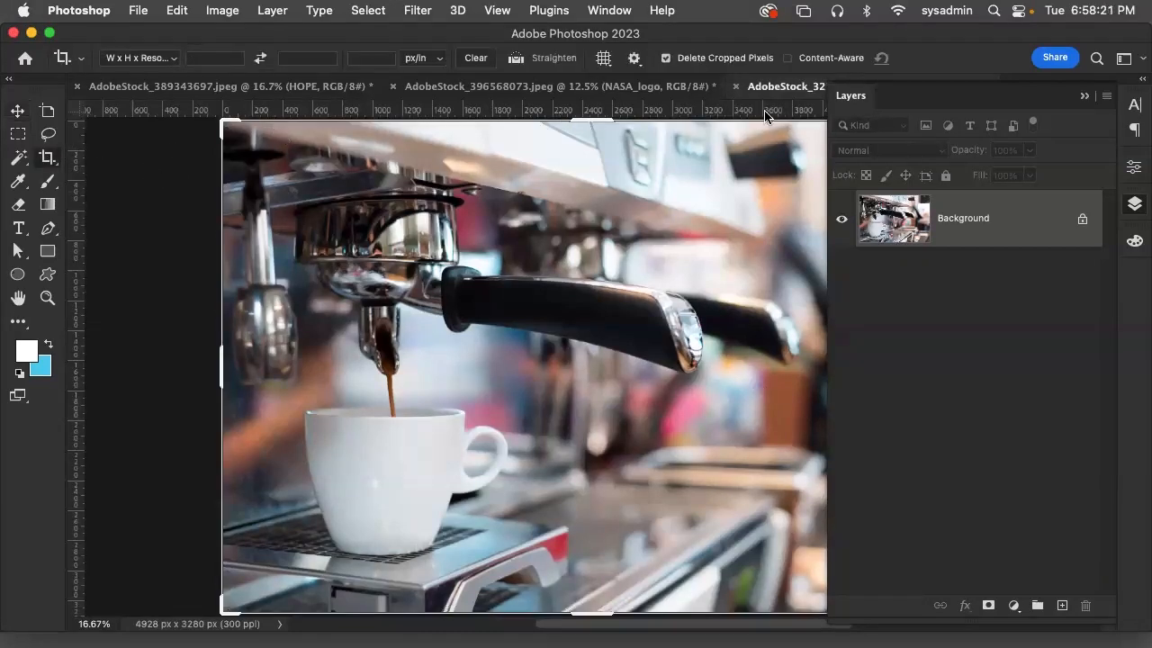
click(1075, 96)
drag(959, 119, 843, 161)
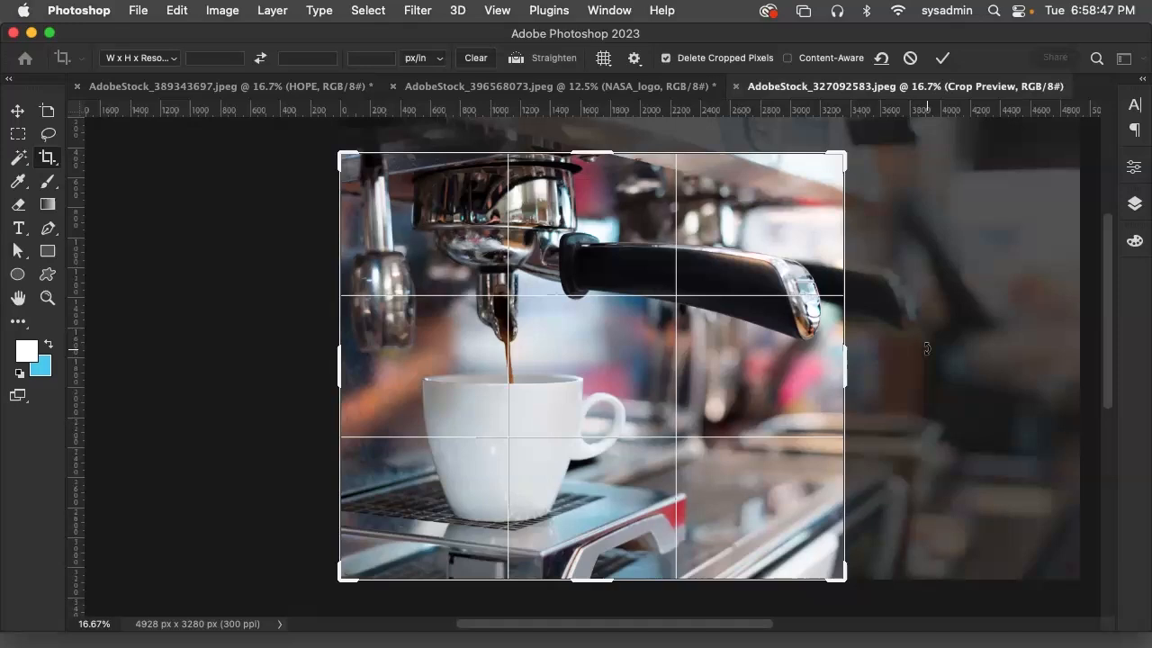
click(18, 111)
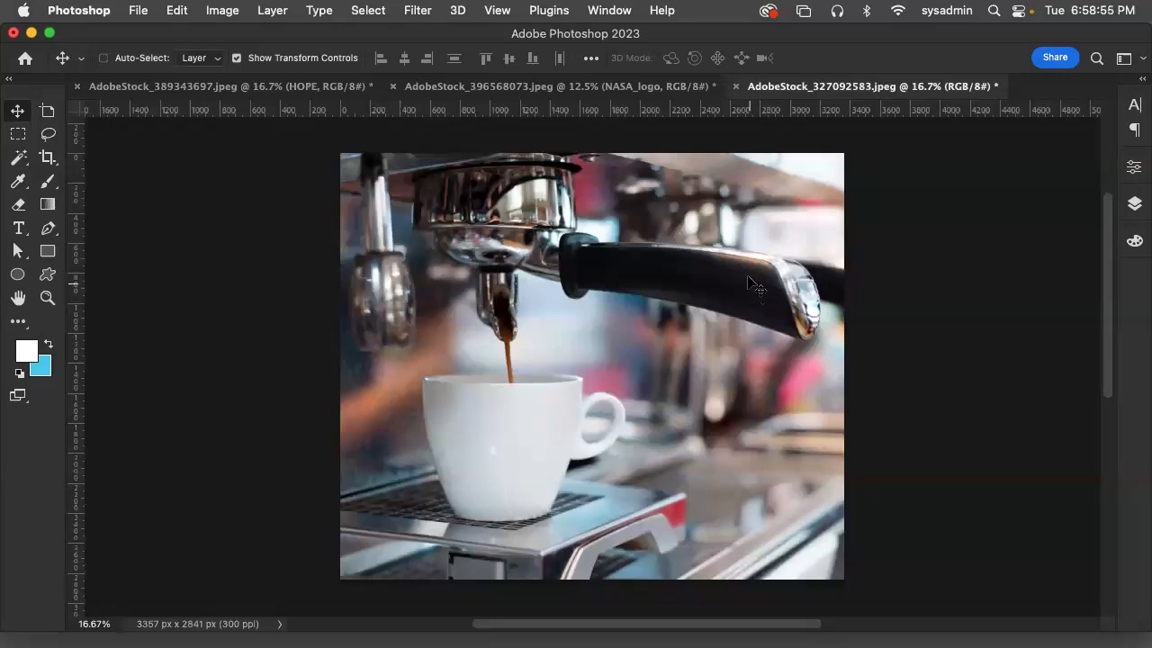
Hide Photoshop, close the Downloads window to look over the desktop files, and return to Photoshop
click(96, 9)
click(90, 137)
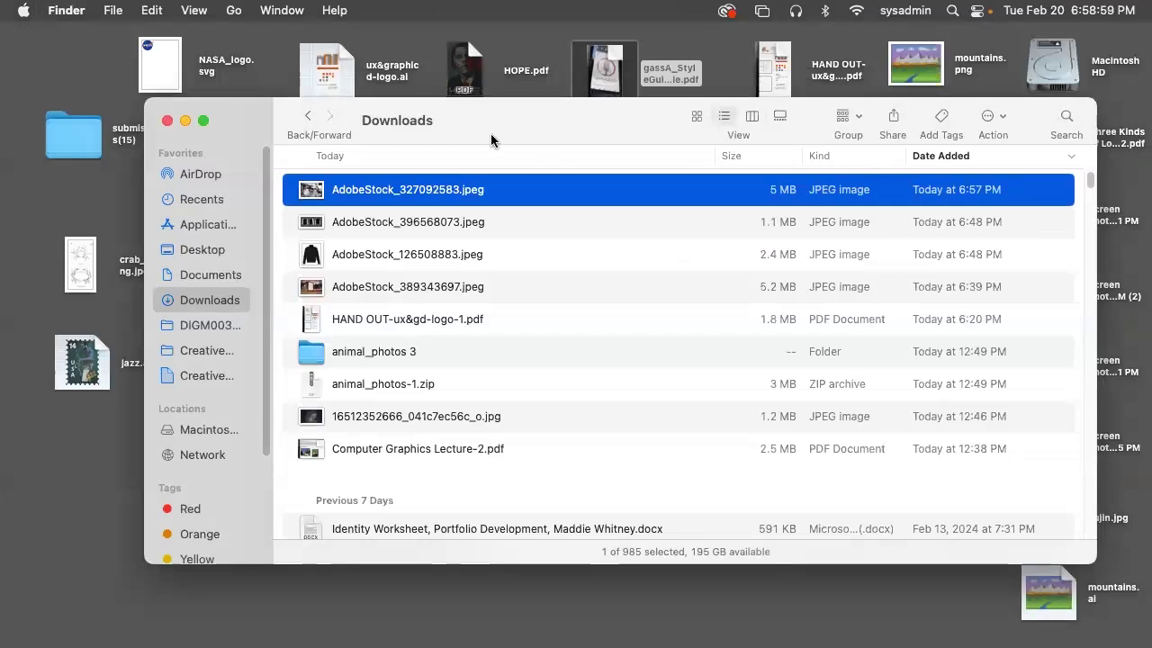
click(166, 121)
click(676, 205)
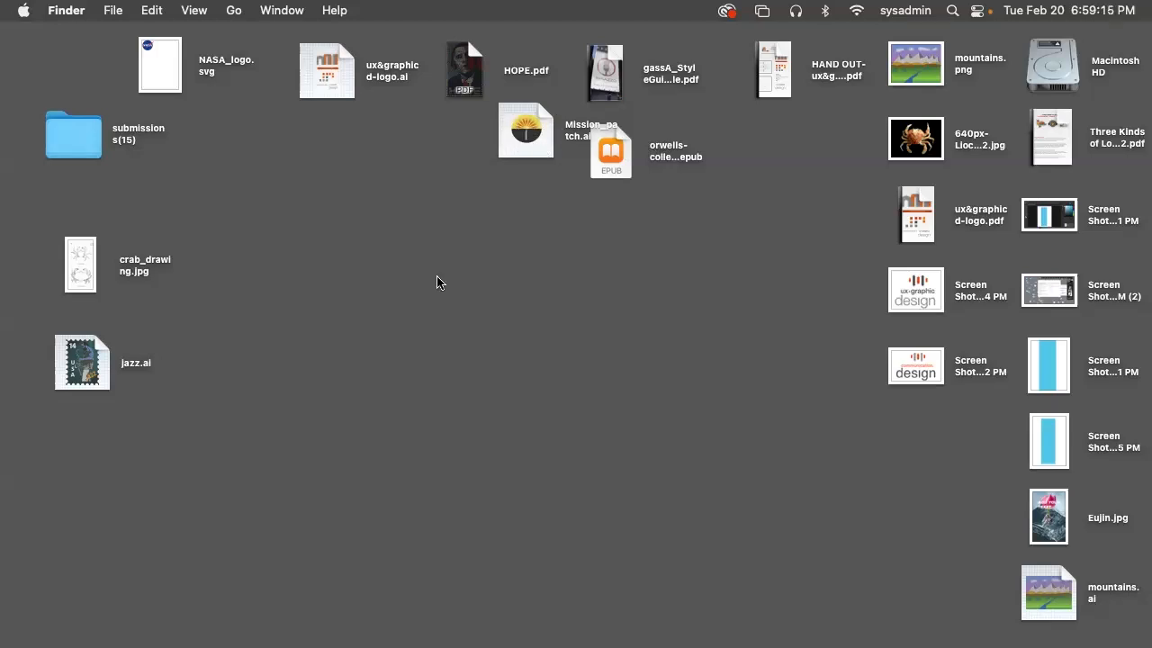
mouse_move(463, 630)
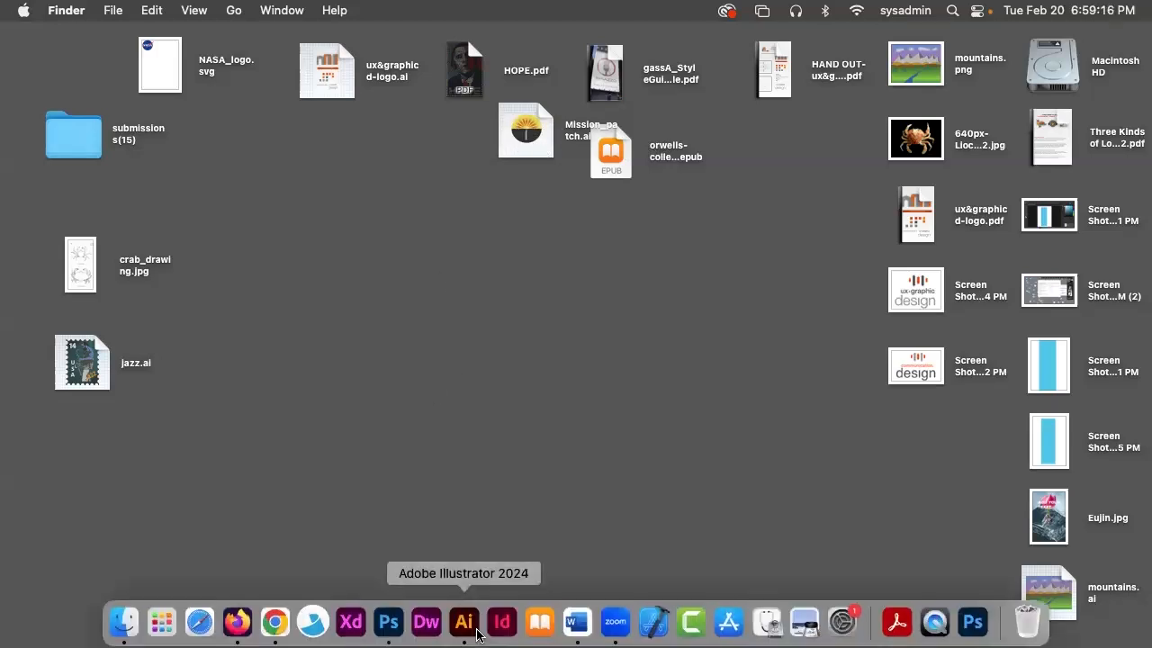
click(402, 625)
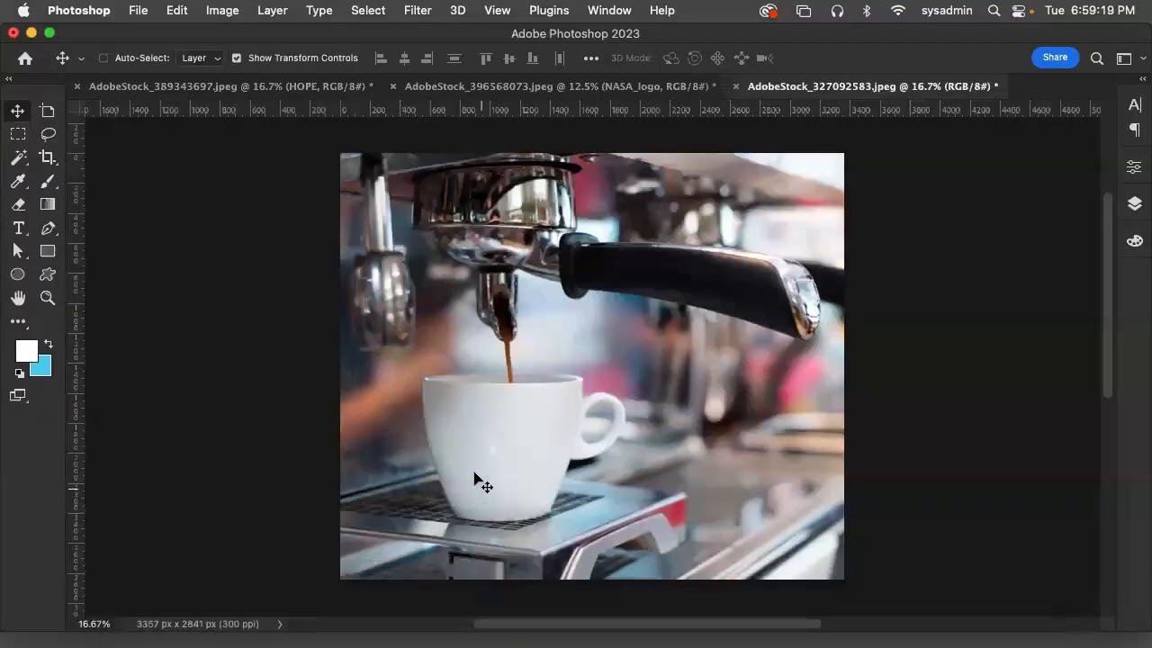
Place Mission_patch.ai from the Desktop as an embedded page cropped to its bounding box
click(140, 10)
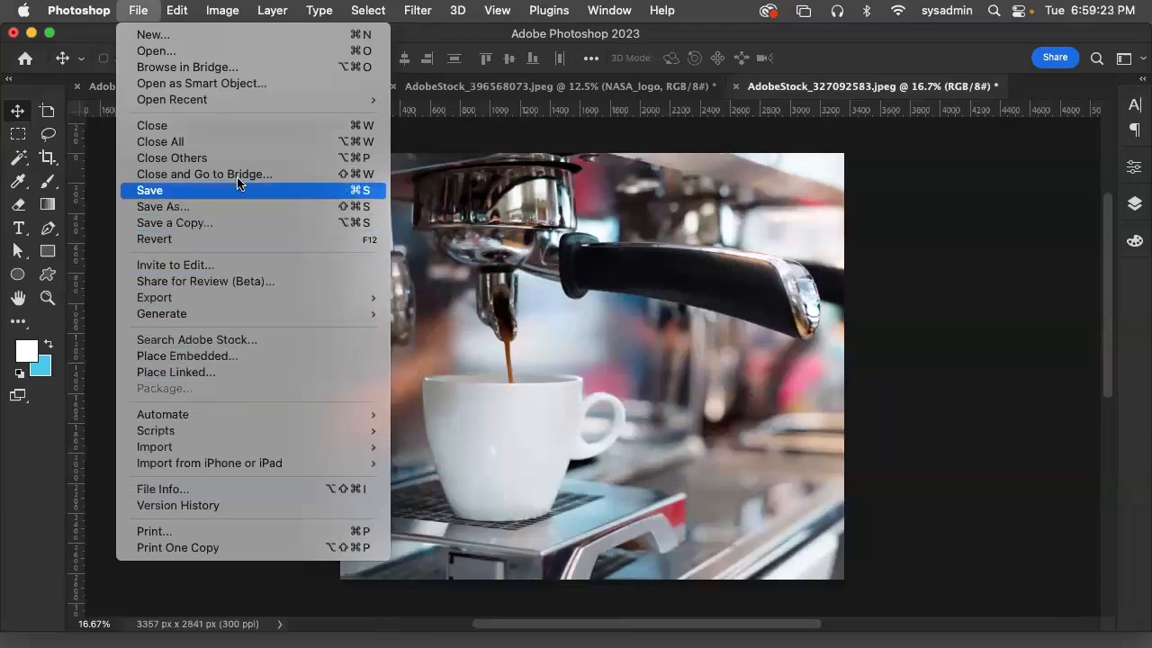
click(253, 357)
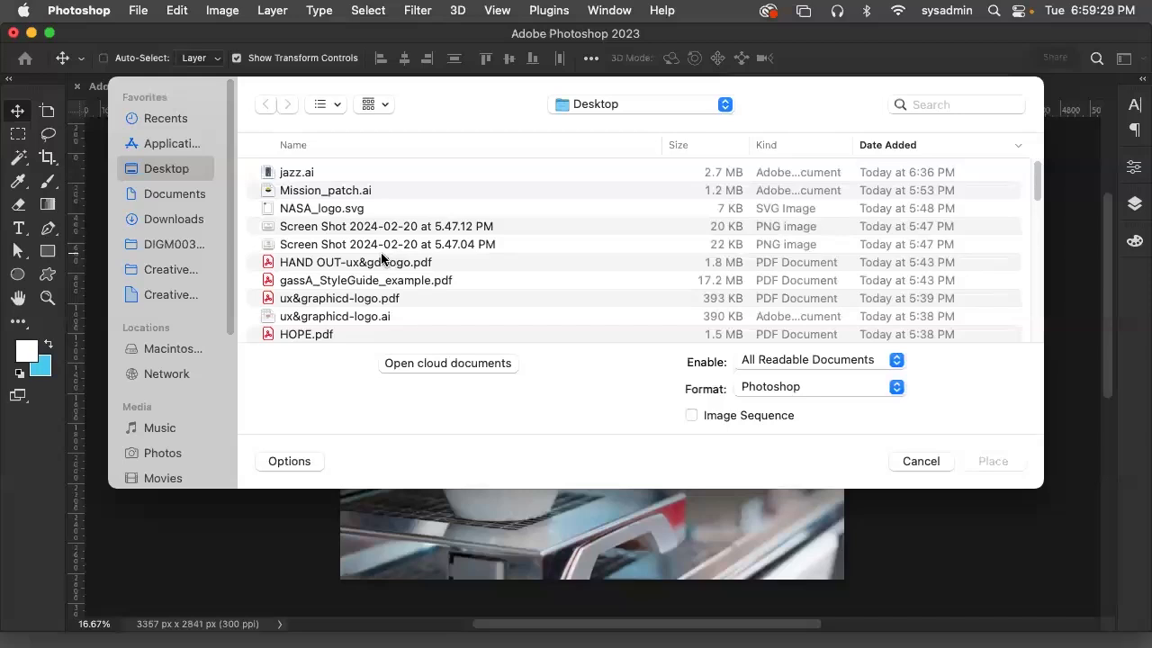
click(358, 190)
click(993, 460)
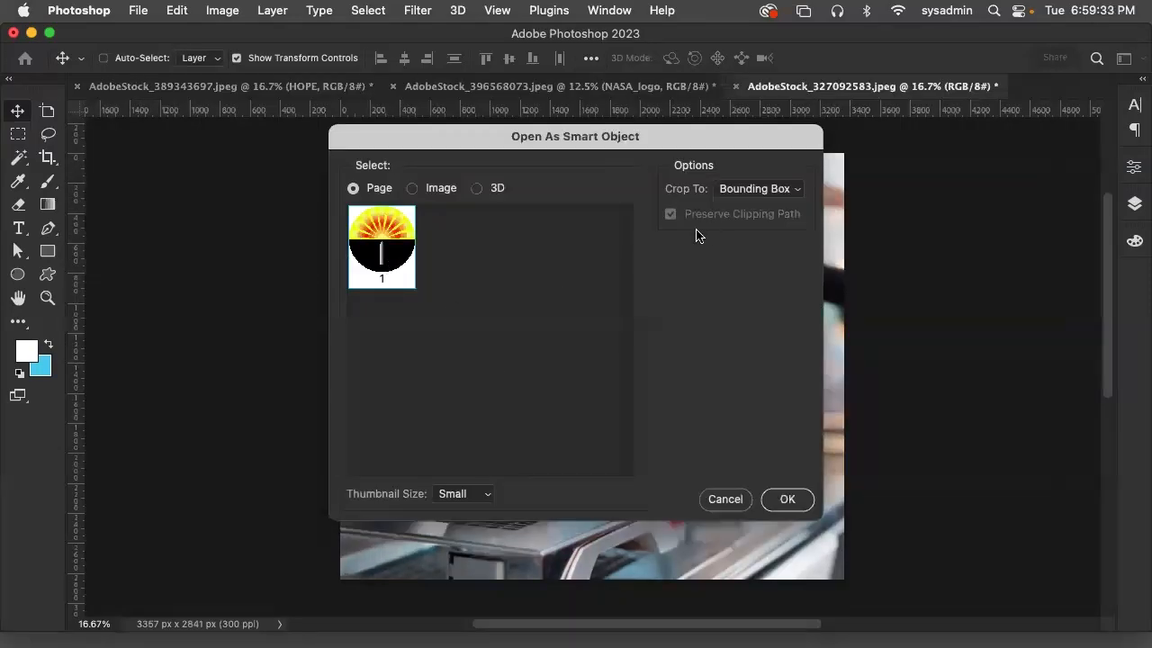
click(412, 189)
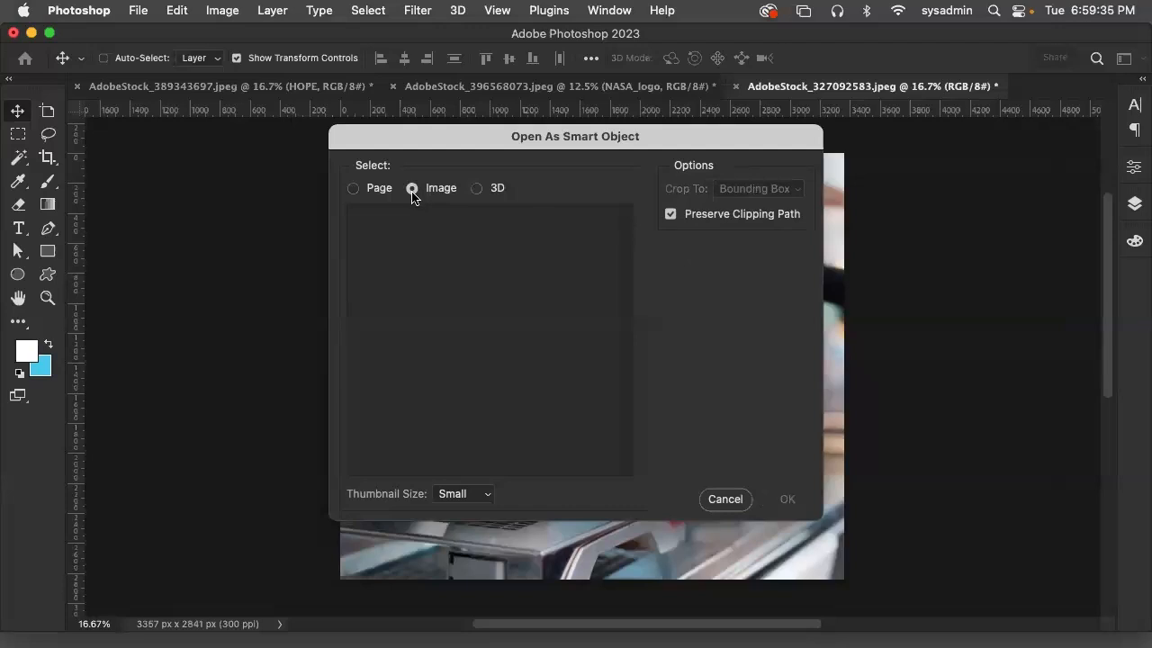
click(353, 189)
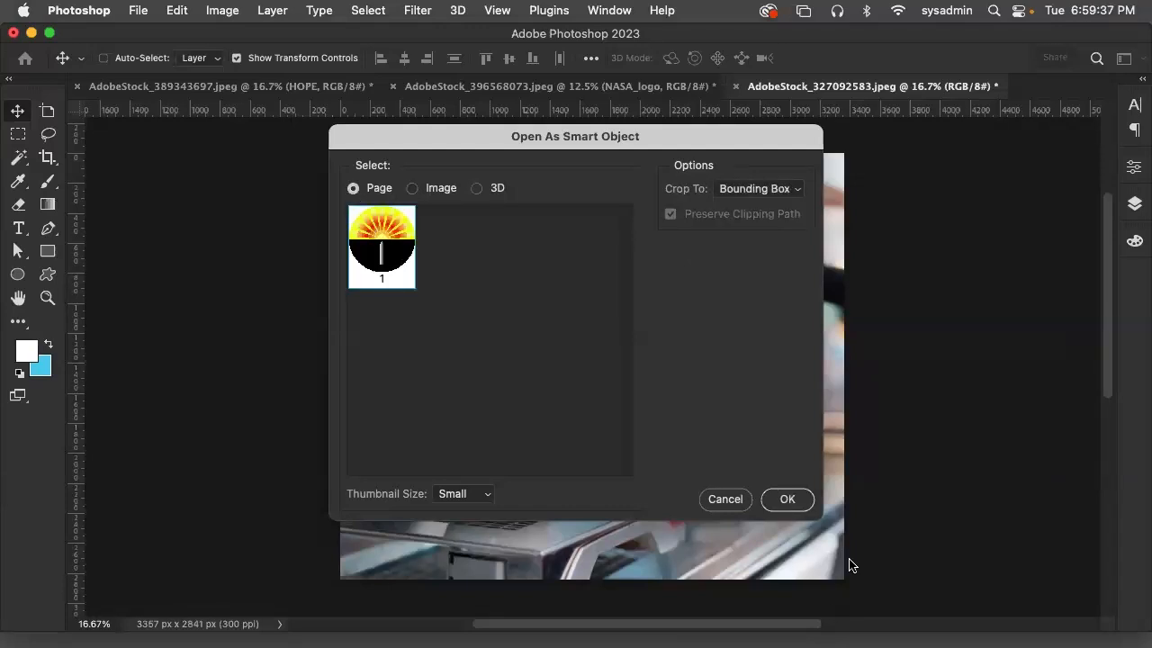
click(786, 499)
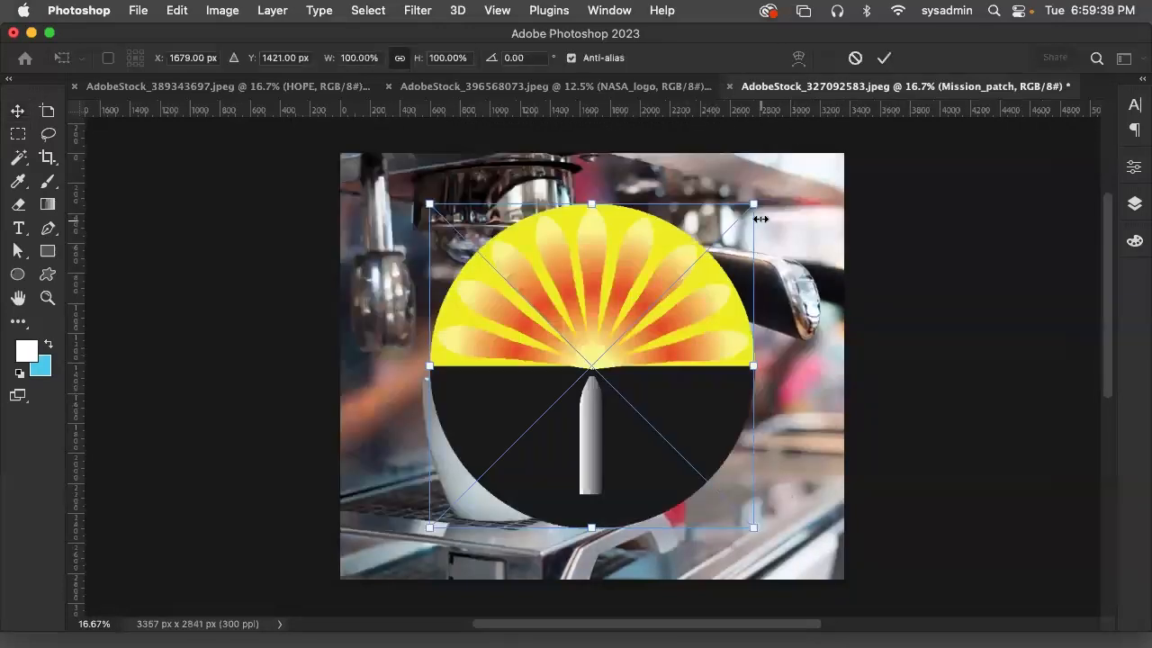
Scale the mission patch to about 34% (739 px wide), centre it on the front of the white cup, and commit the placement
drag(761, 218, 514, 385)
drag(496, 460, 507, 443)
drag(559, 393, 549, 399)
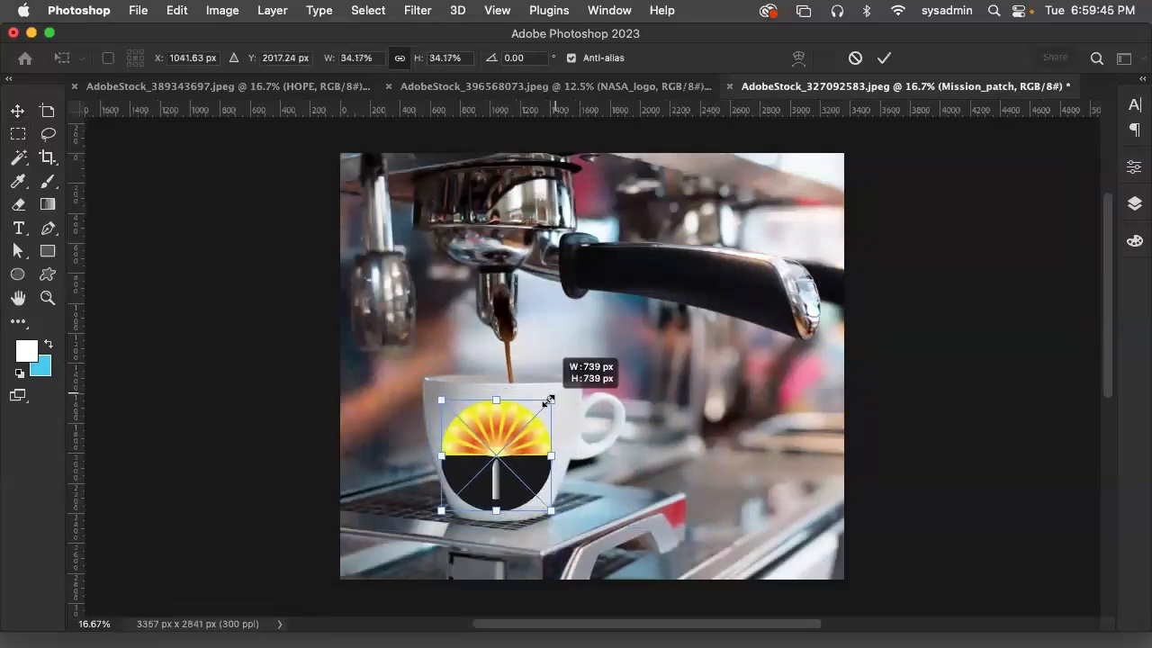
drag(506, 448, 512, 441)
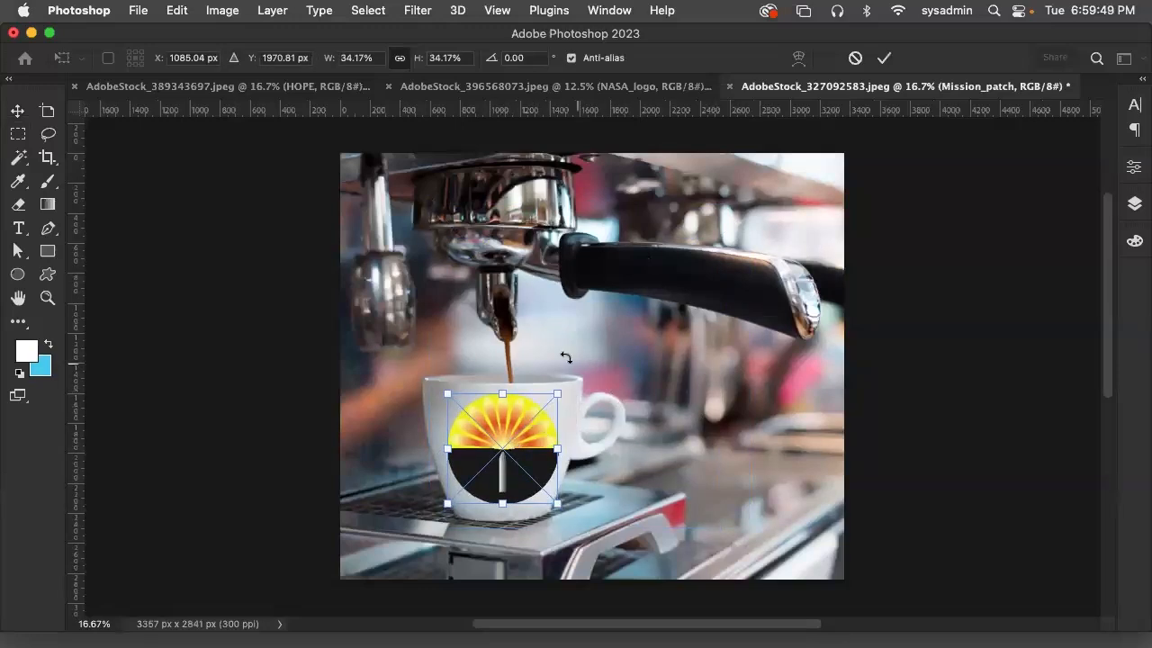
click(18, 112)
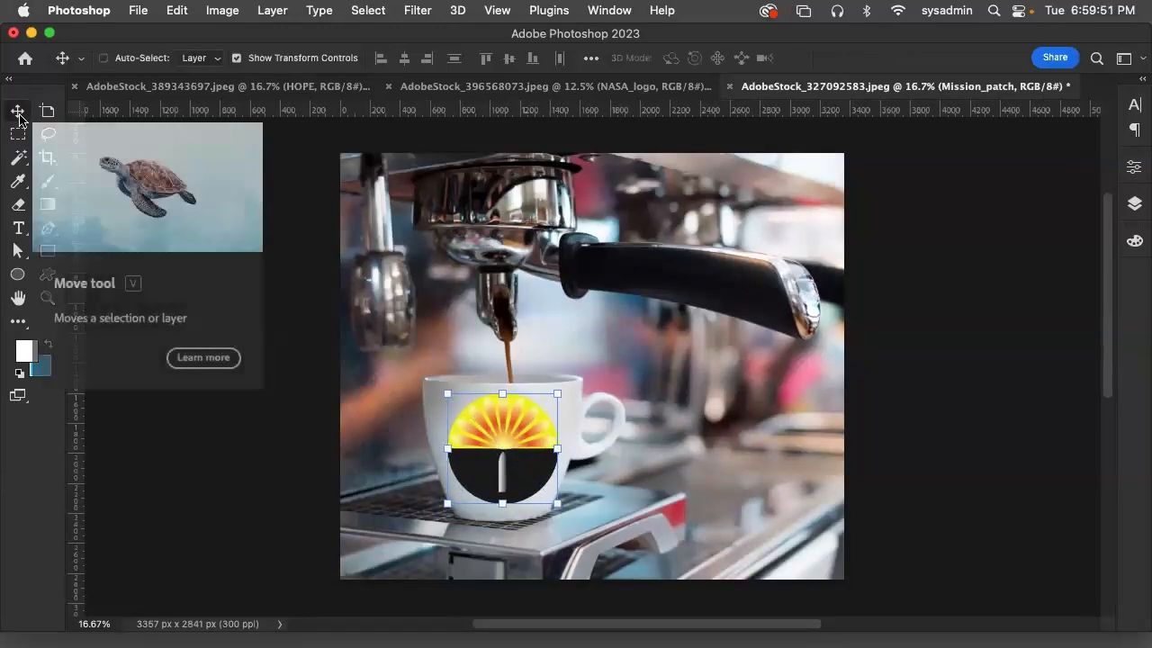
Rasterize the Mission_patch smart object layer
click(241, 9)
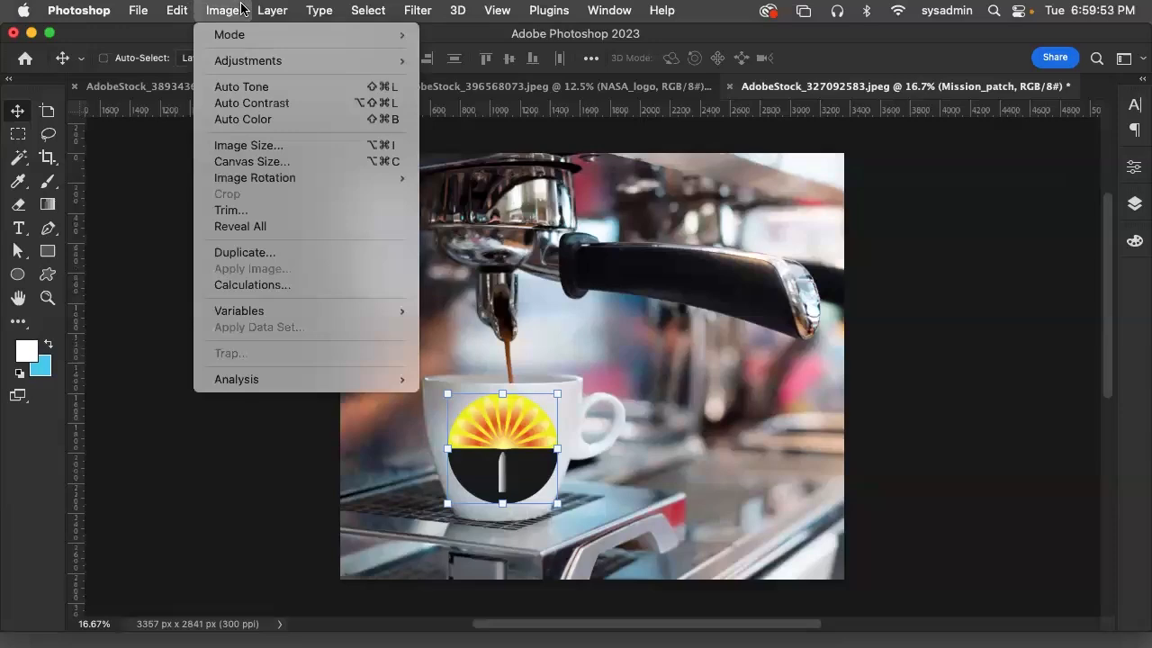
mouse_move(272, 10)
mouse_move(375, 391)
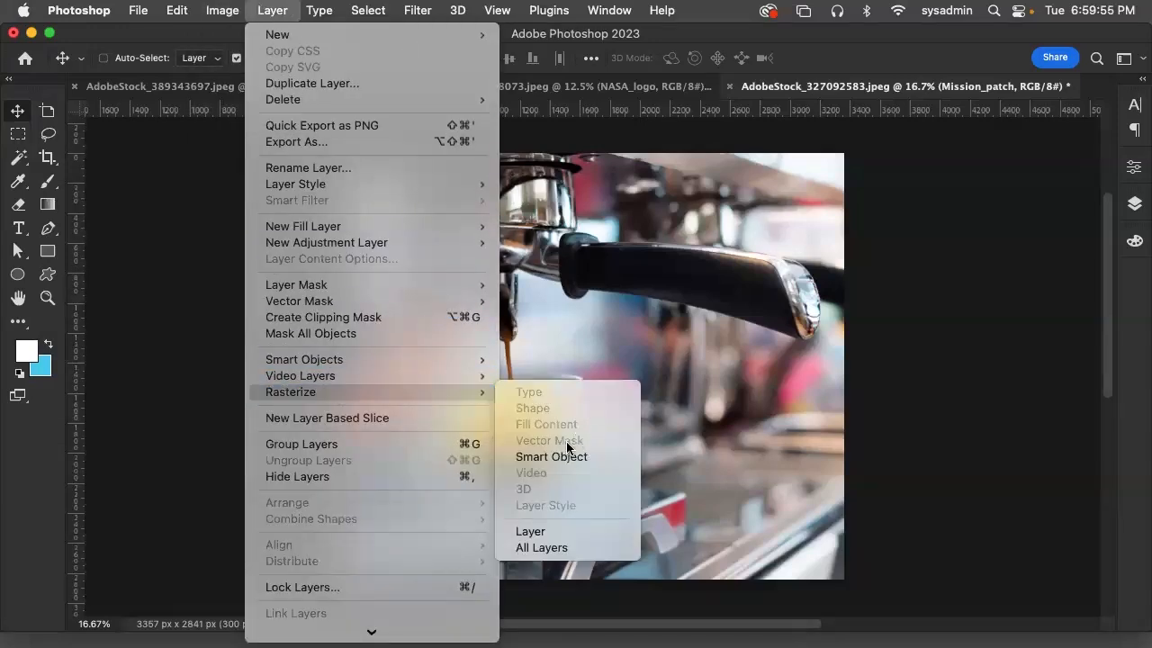
click(569, 457)
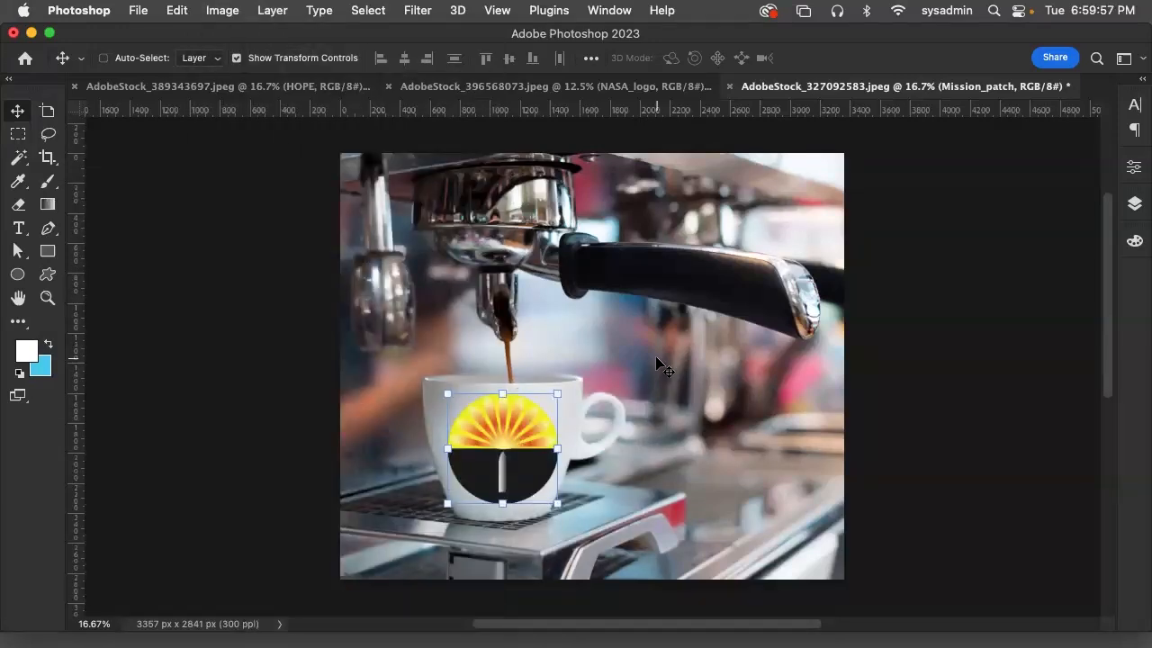
Examine the mission patch on the cup up close, ending at 50% magnification
key(super+equal)
key(super+equal)
key(super+equal)
key(super+equal)
key(super+equal)
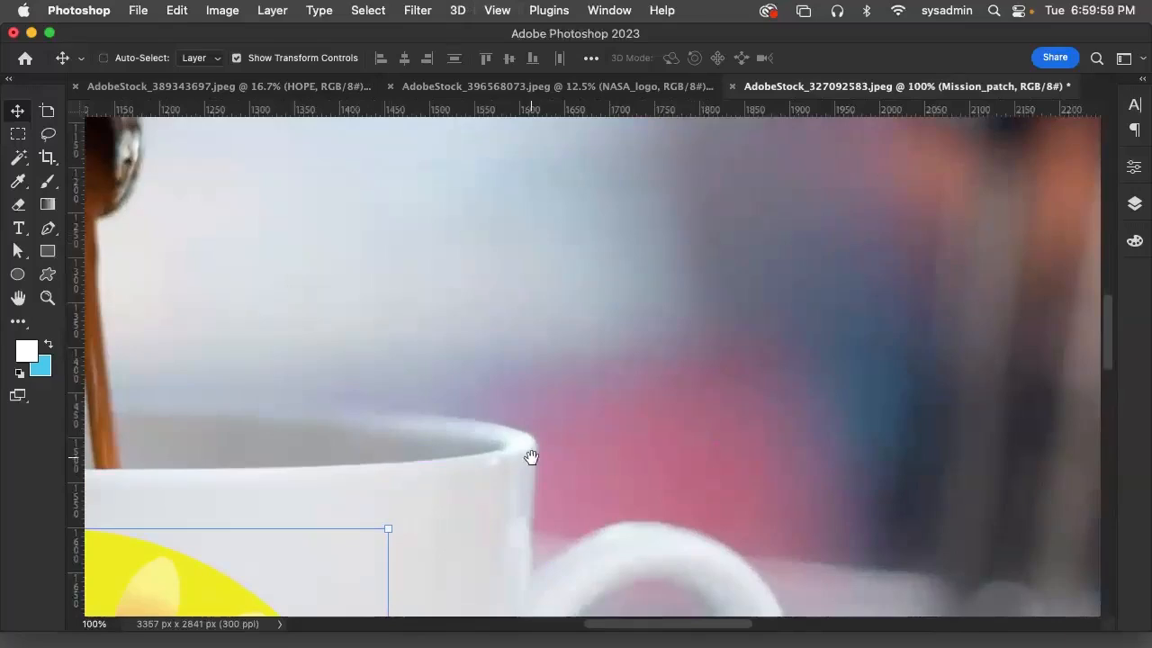
drag(530, 457, 723, 103)
drag(588, 383, 914, 208)
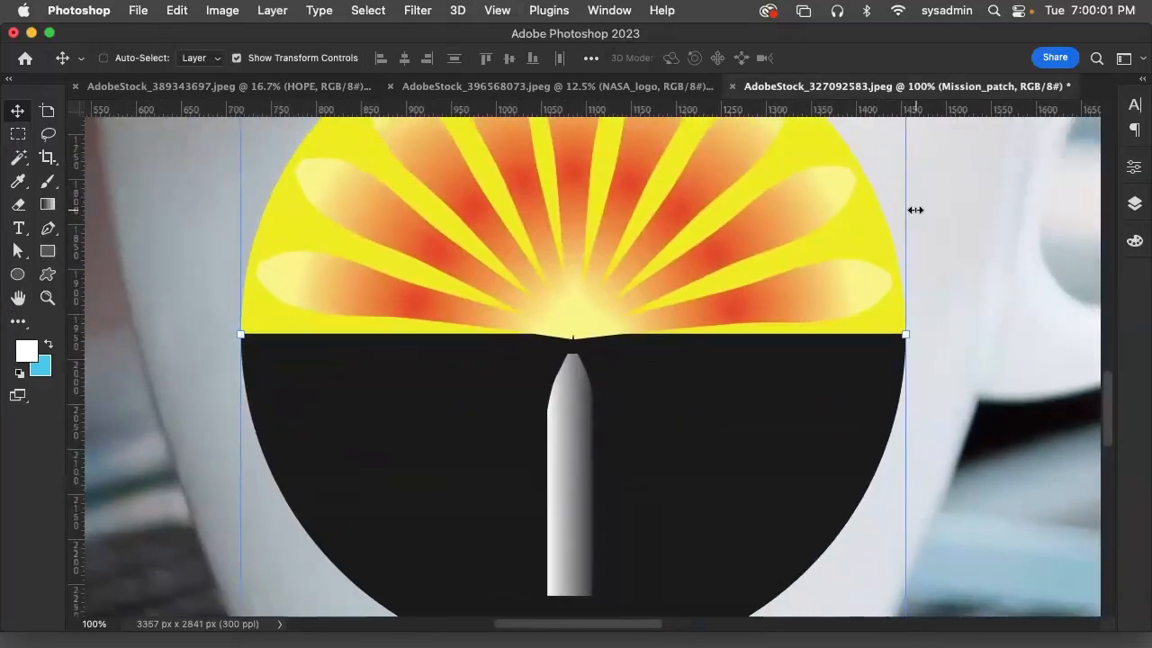
key(super+minus)
key(super+minus)
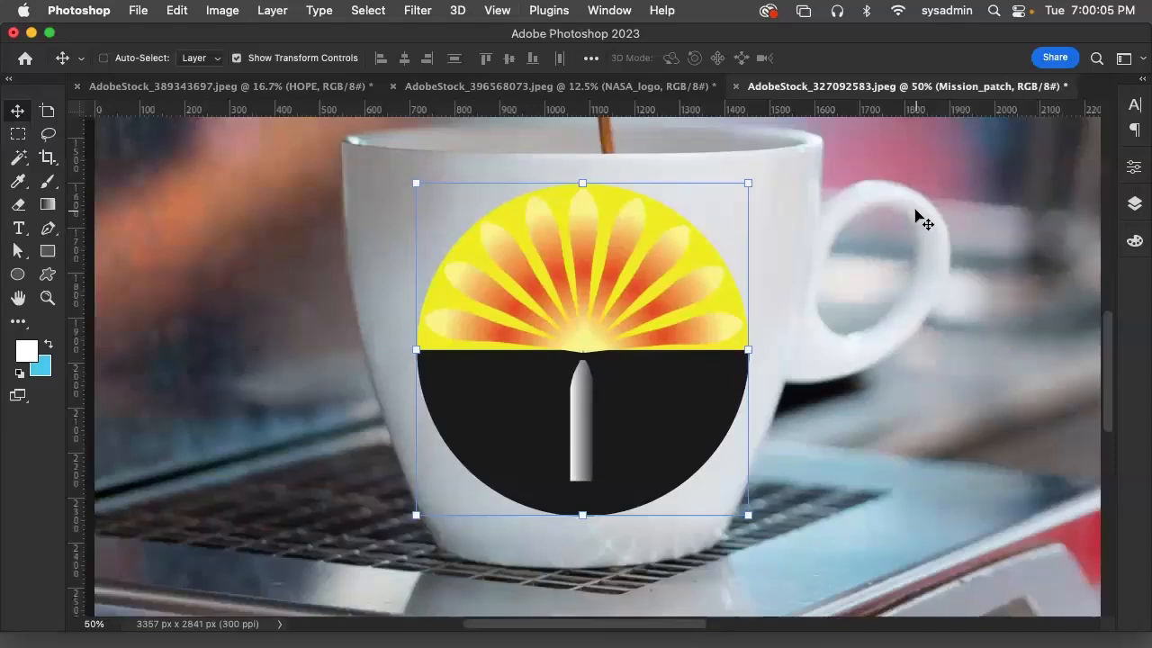
click(216, 11)
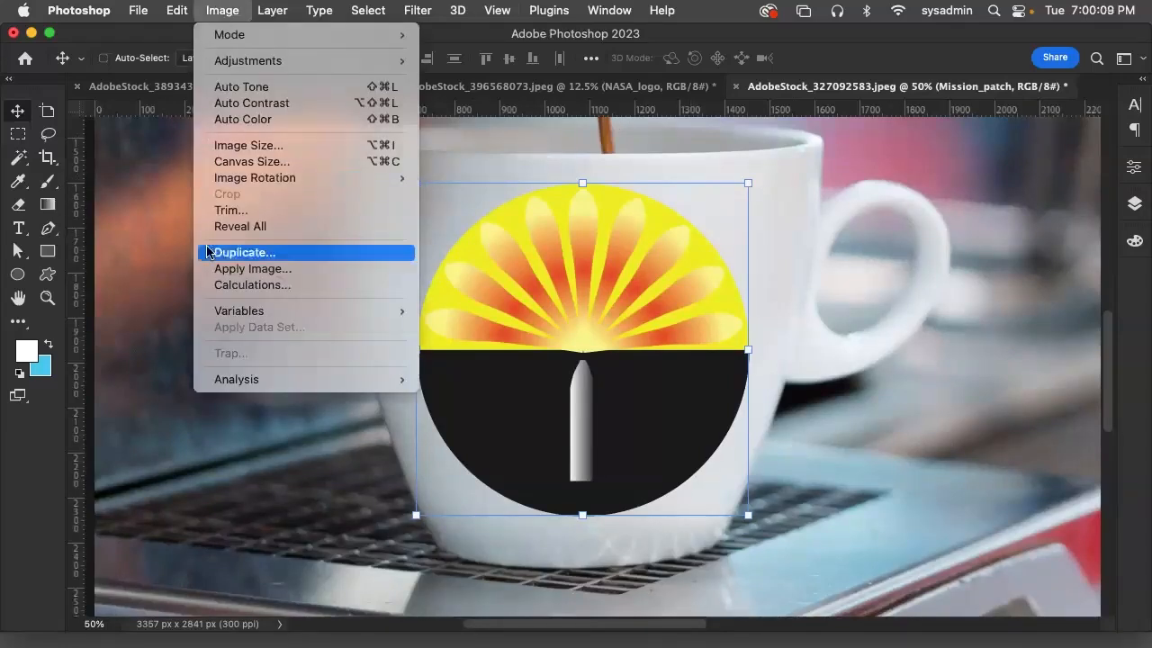
mouse_move(176, 9)
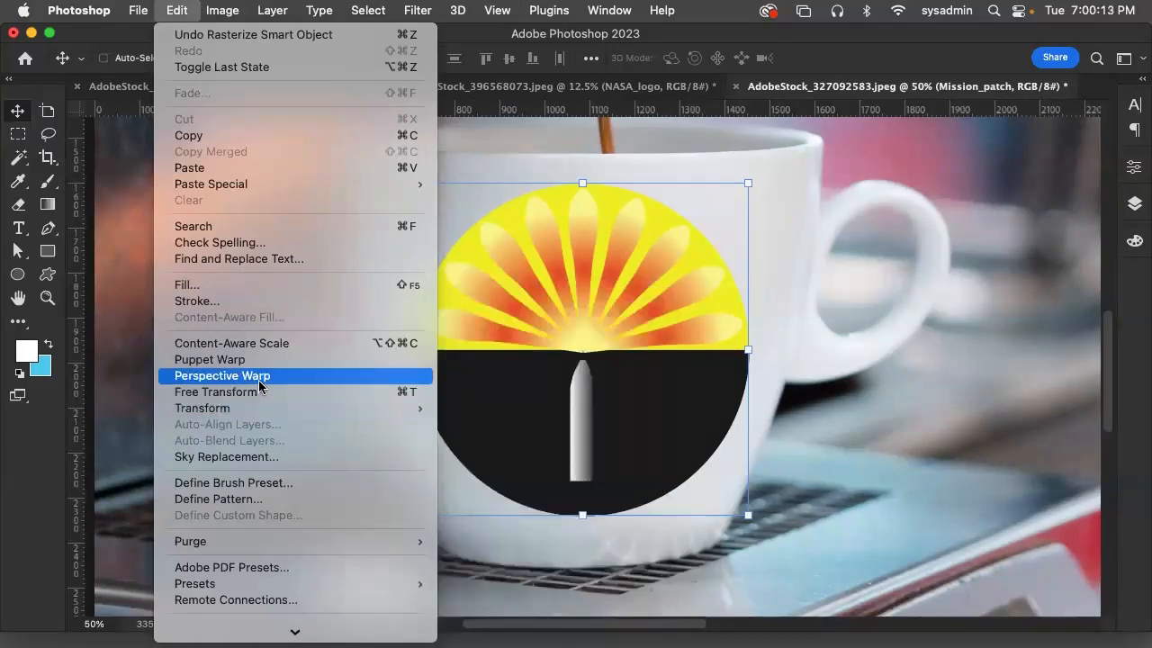
click(268, 360)
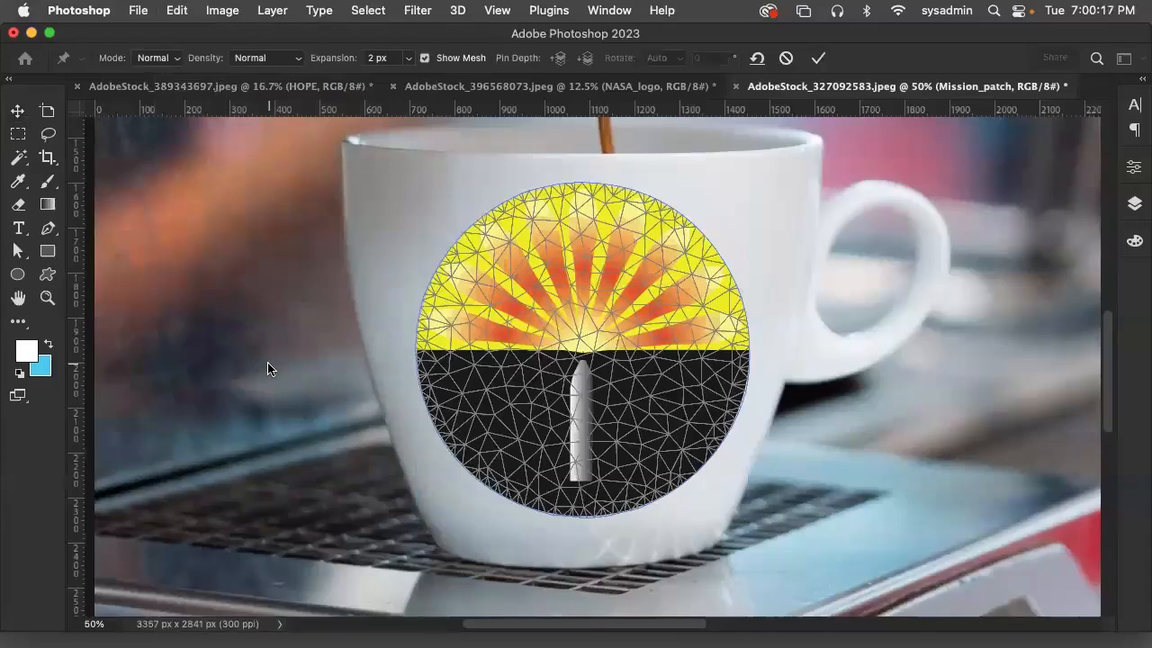
click(178, 10)
click(180, 10)
click(17, 109)
click(613, 286)
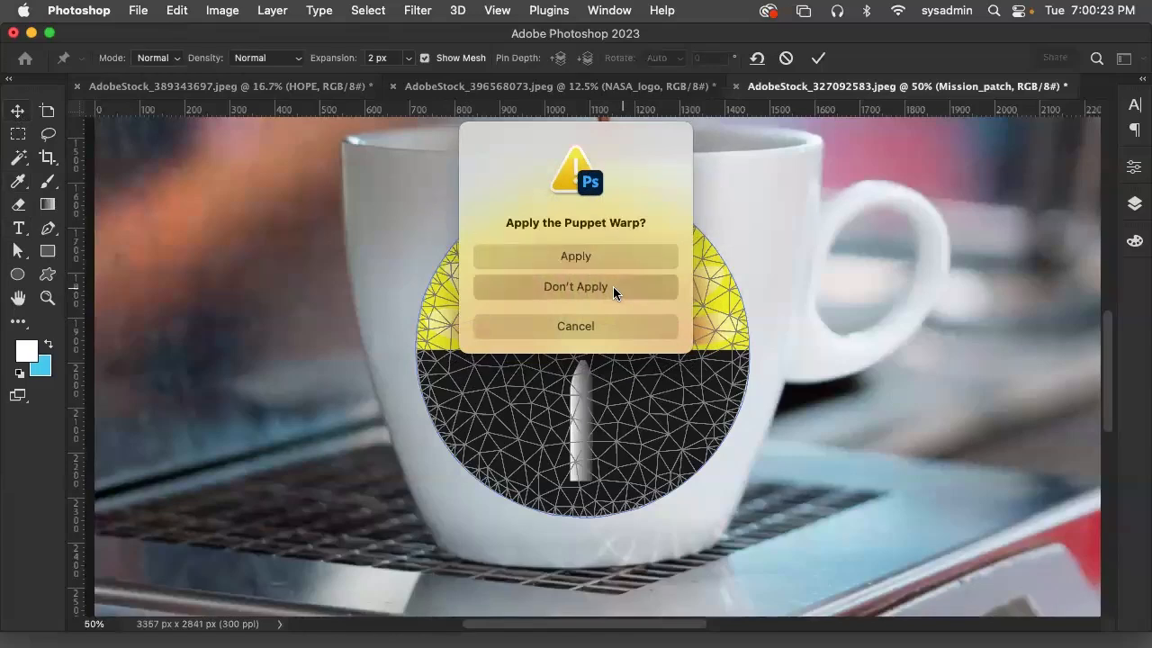
click(222, 10)
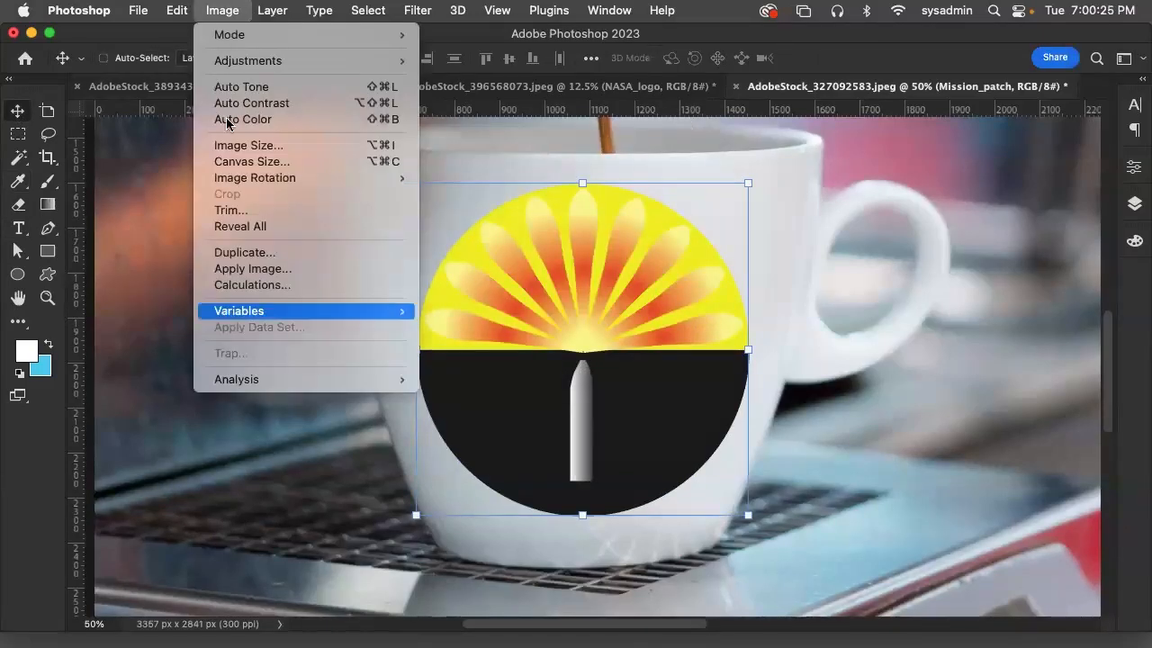
mouse_move(177, 10)
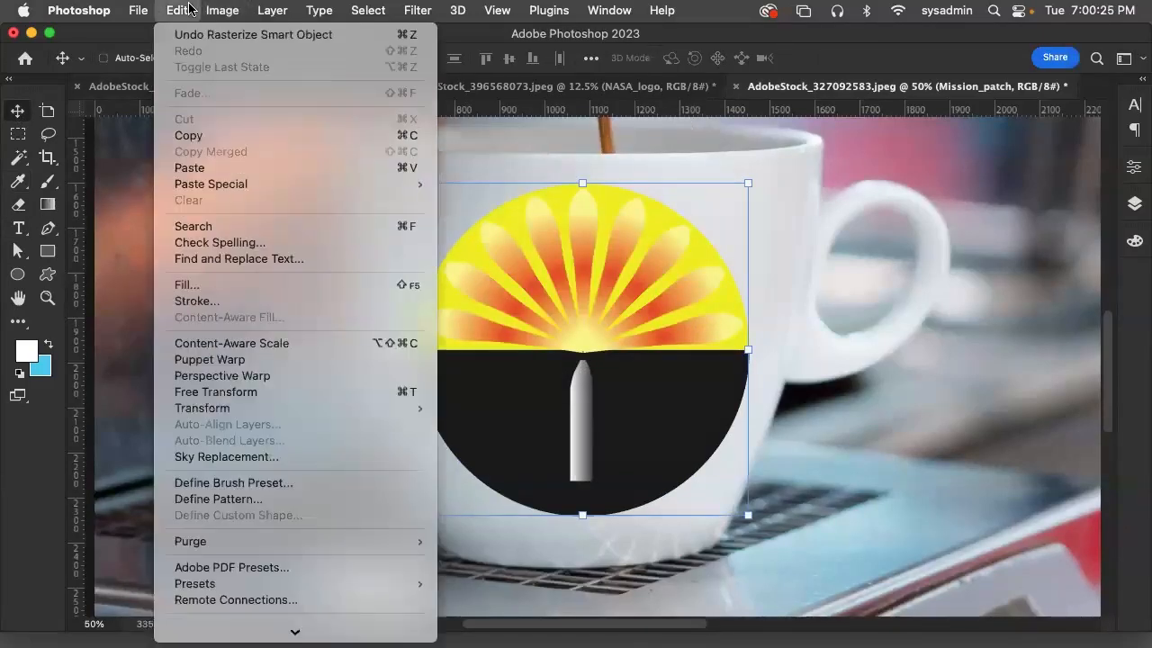
click(264, 379)
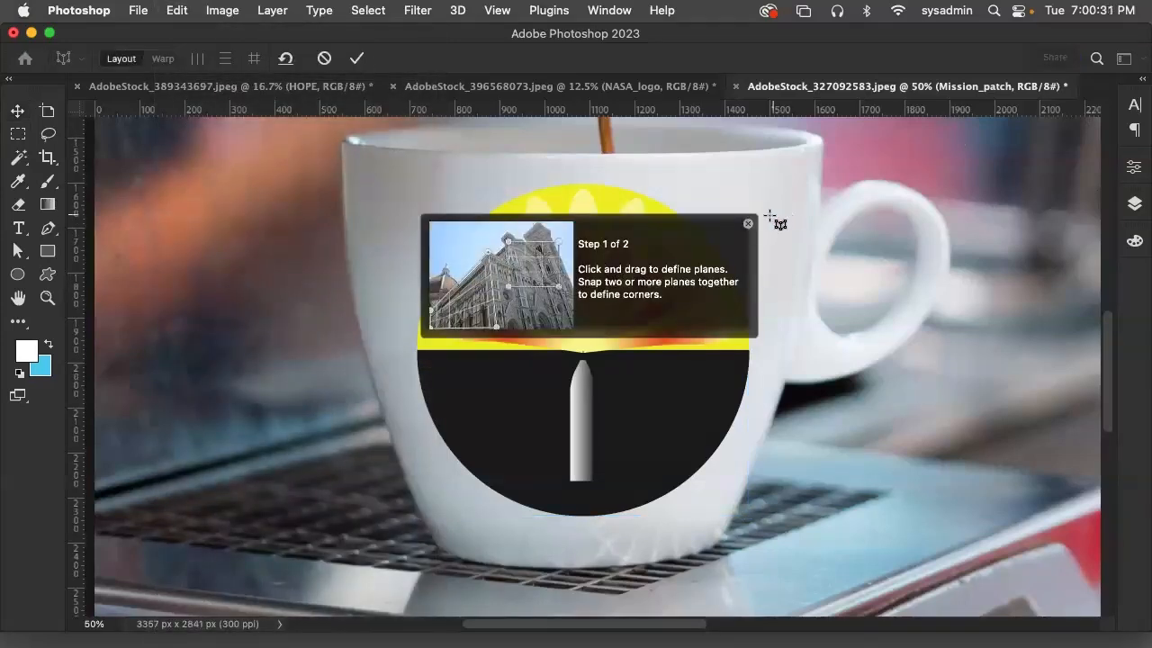
click(184, 9)
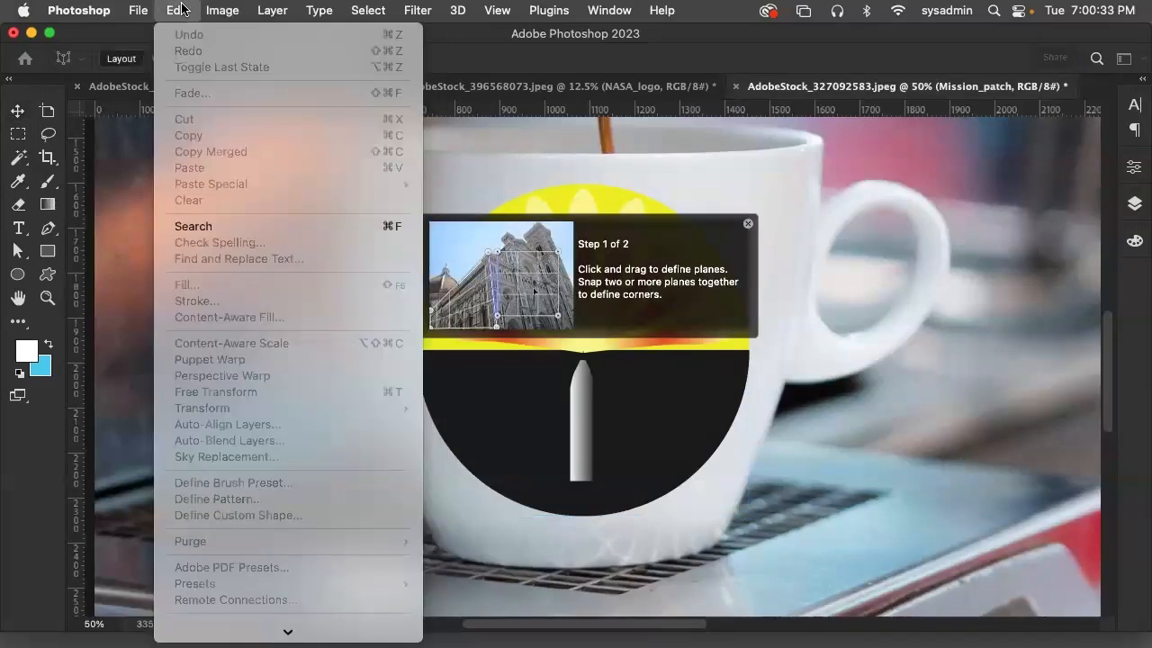
click(183, 9)
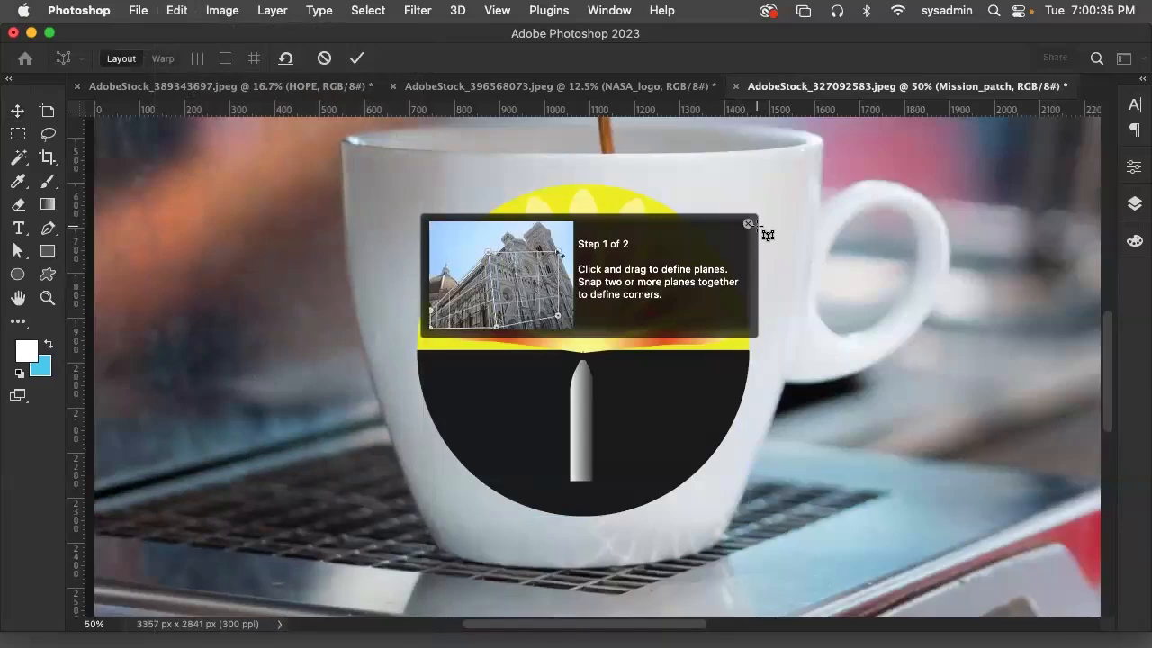
key(Escape)
click(180, 10)
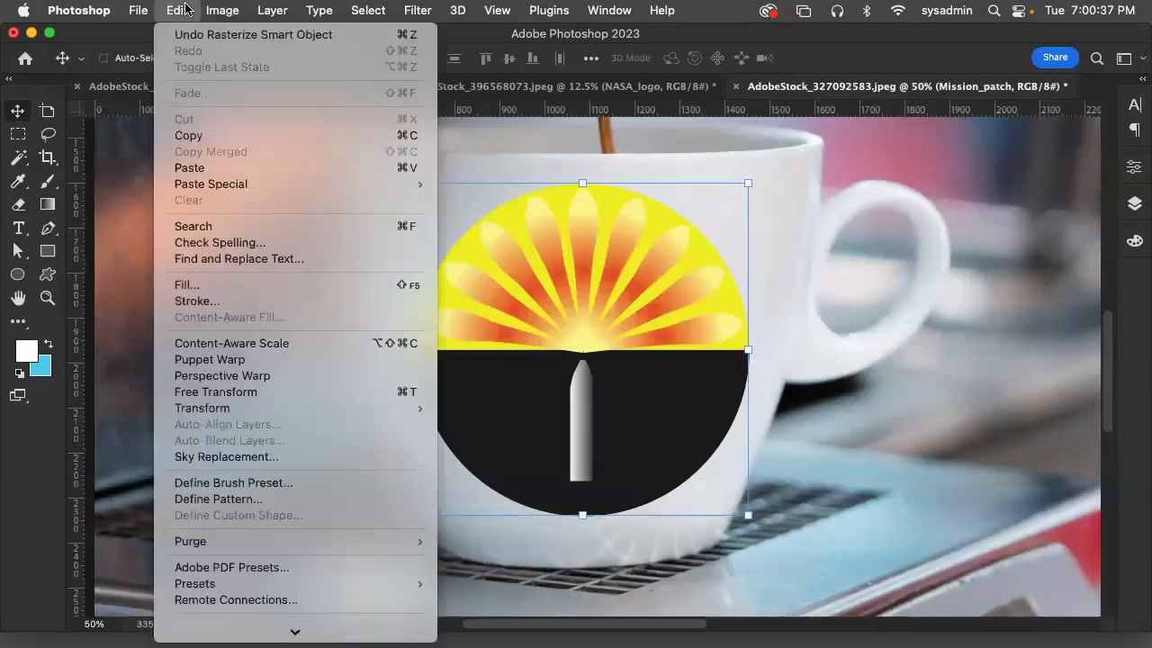
mouse_move(218, 10)
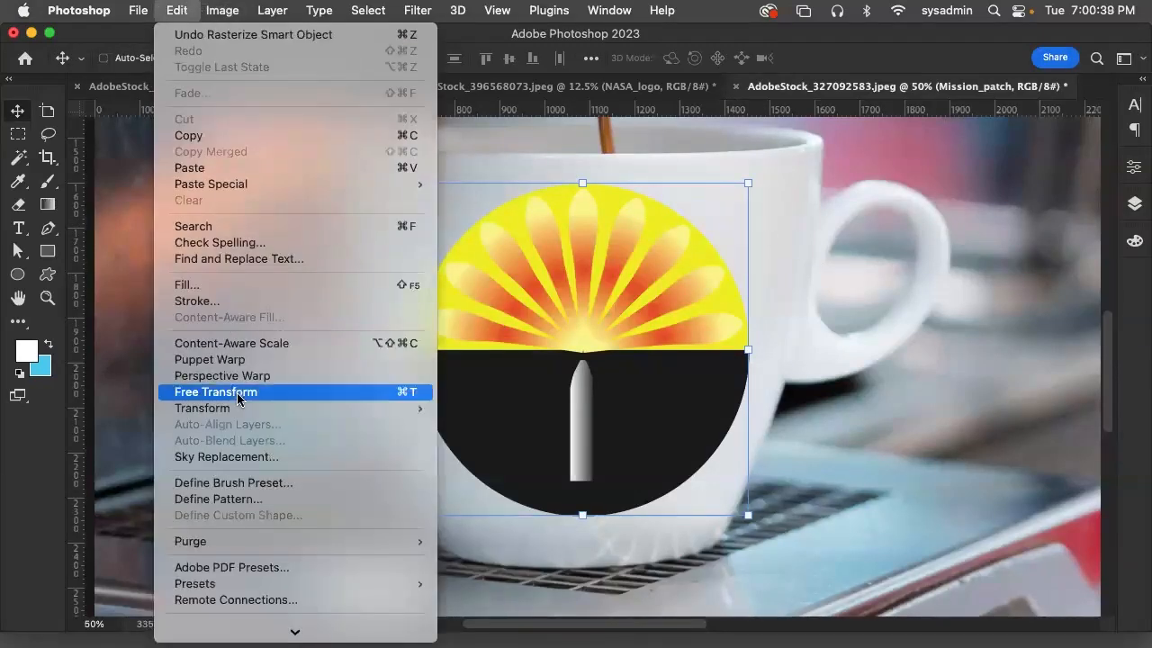
mouse_move(240, 409)
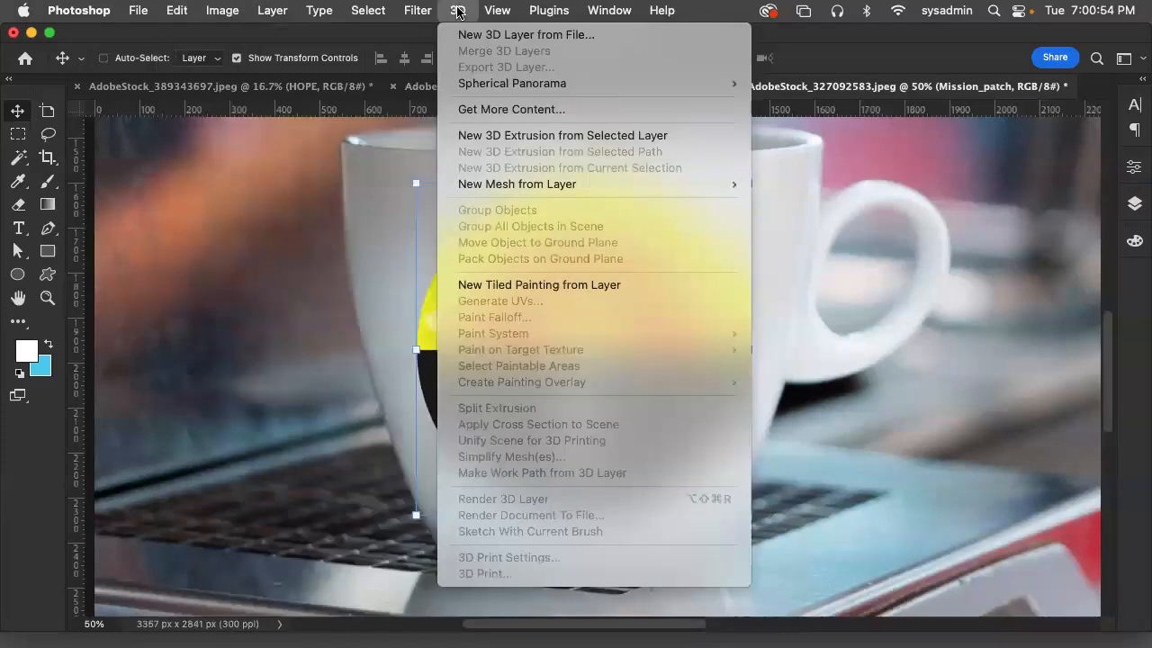
mouse_move(418, 10)
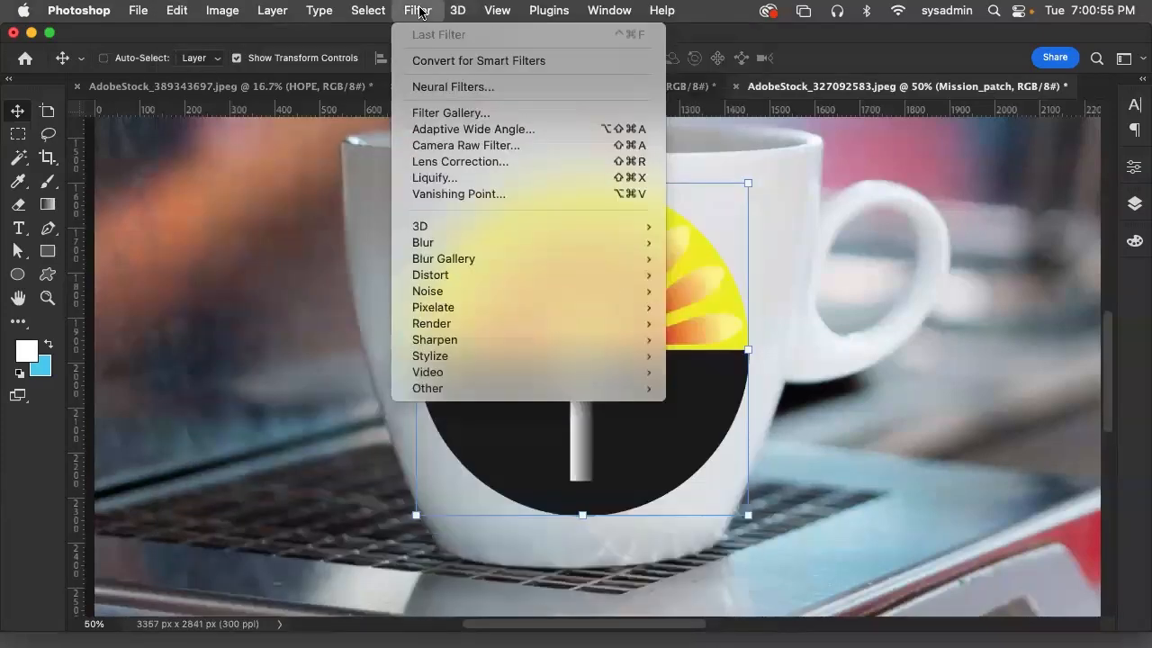
mouse_move(439, 233)
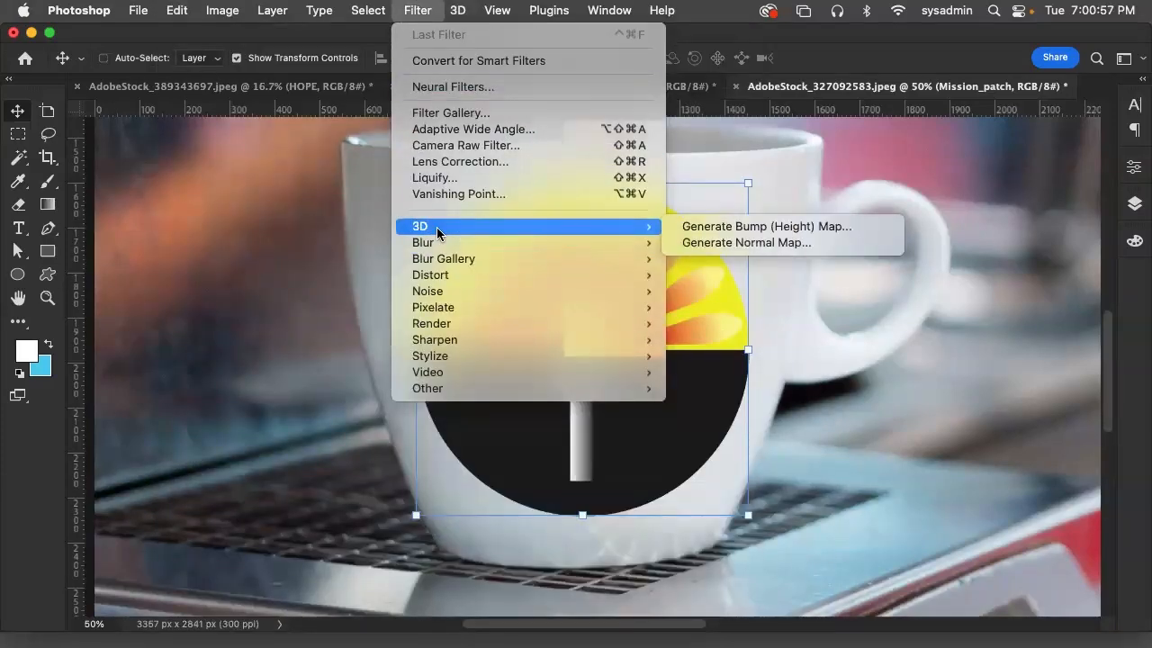
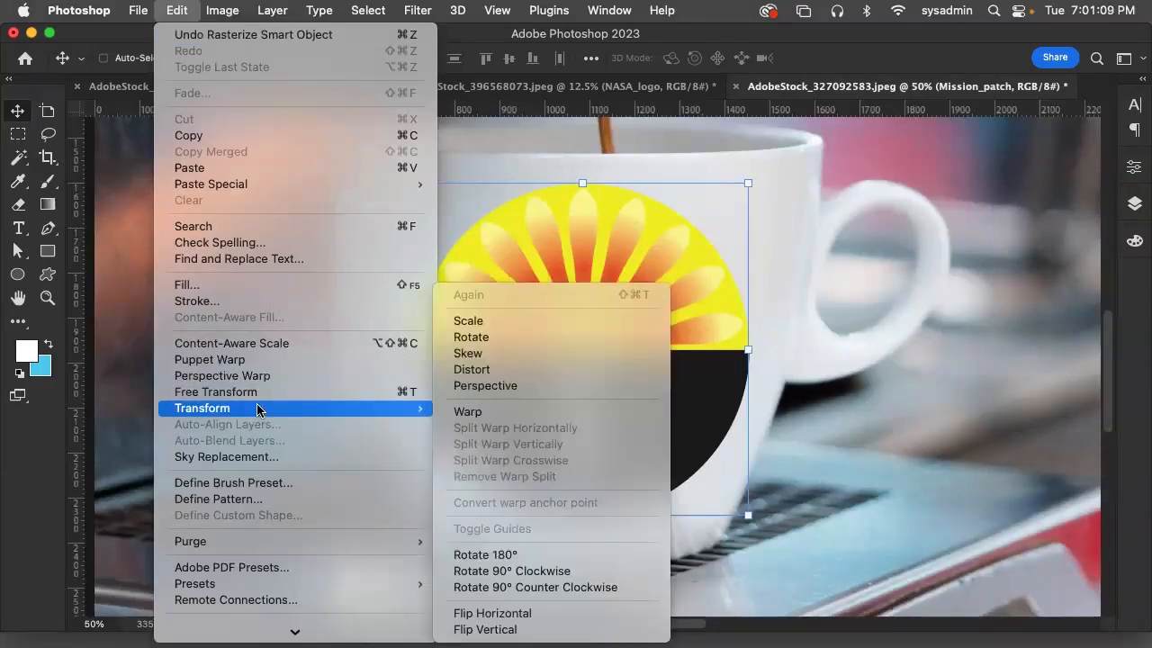
Start a warp transform on the Mission_patch layer using the Bulge preset
click(511, 413)
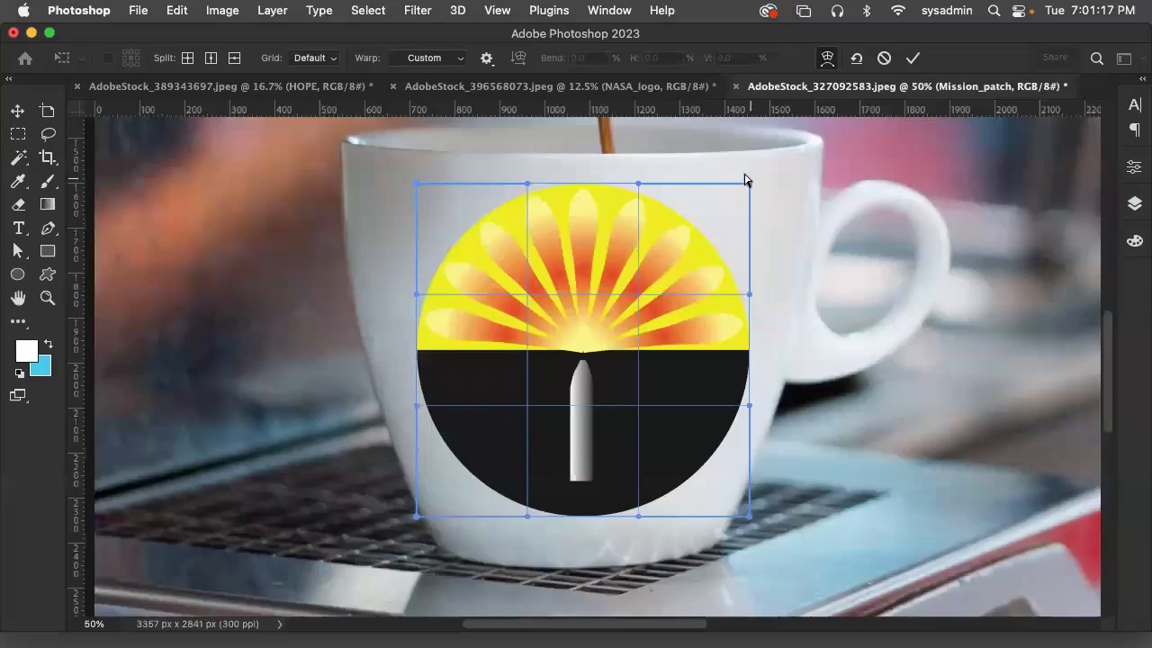
click(437, 60)
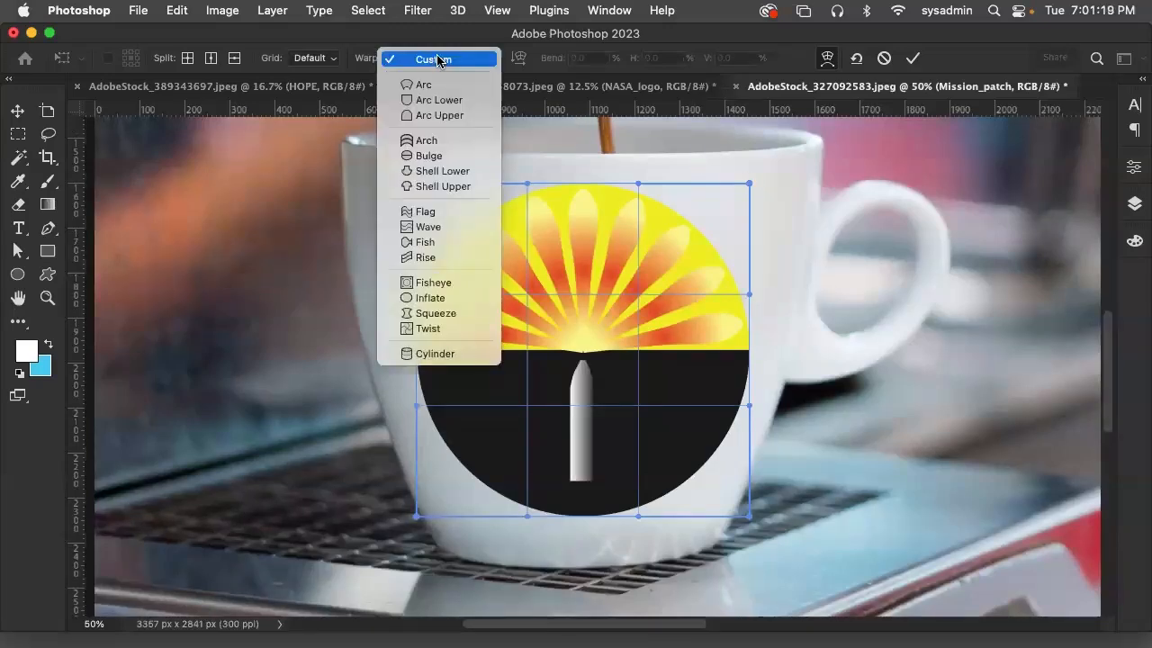
click(429, 156)
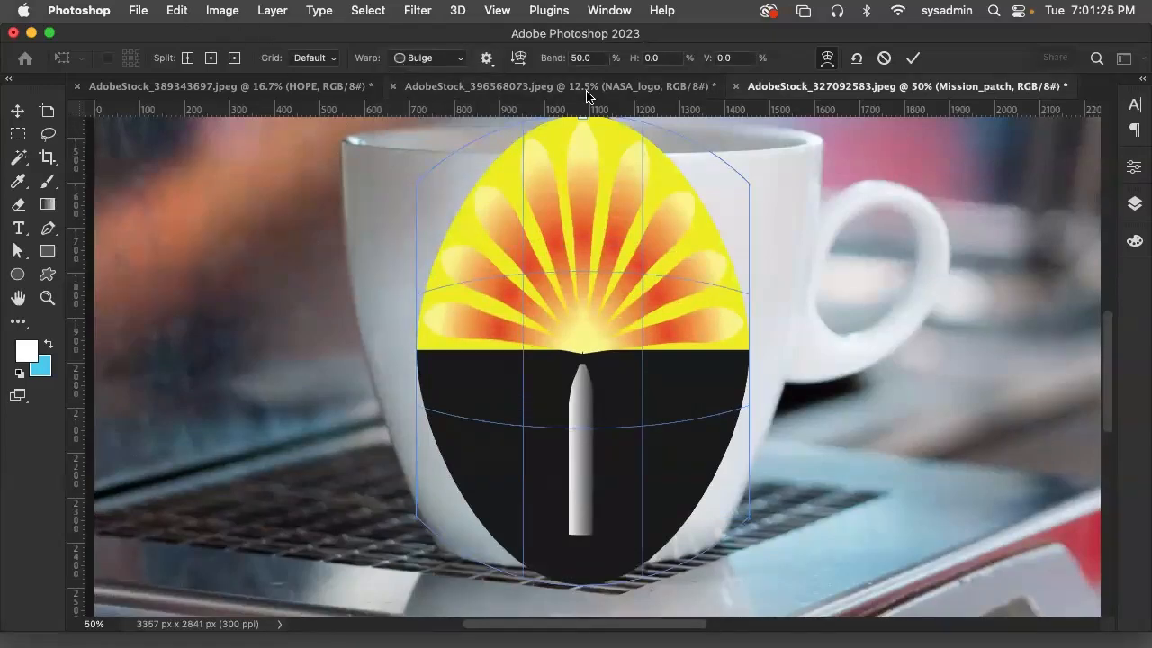
Try the Cylinder warp on the mission patch, adjusting its corner and curvature to follow the cup
click(456, 59)
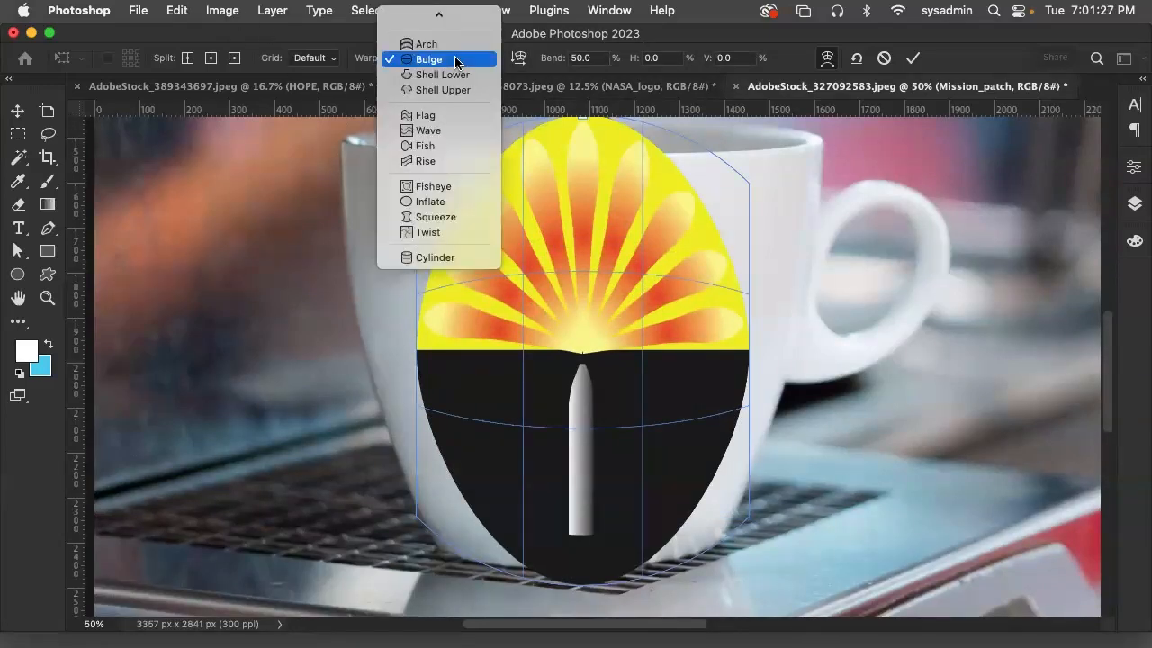
click(436, 257)
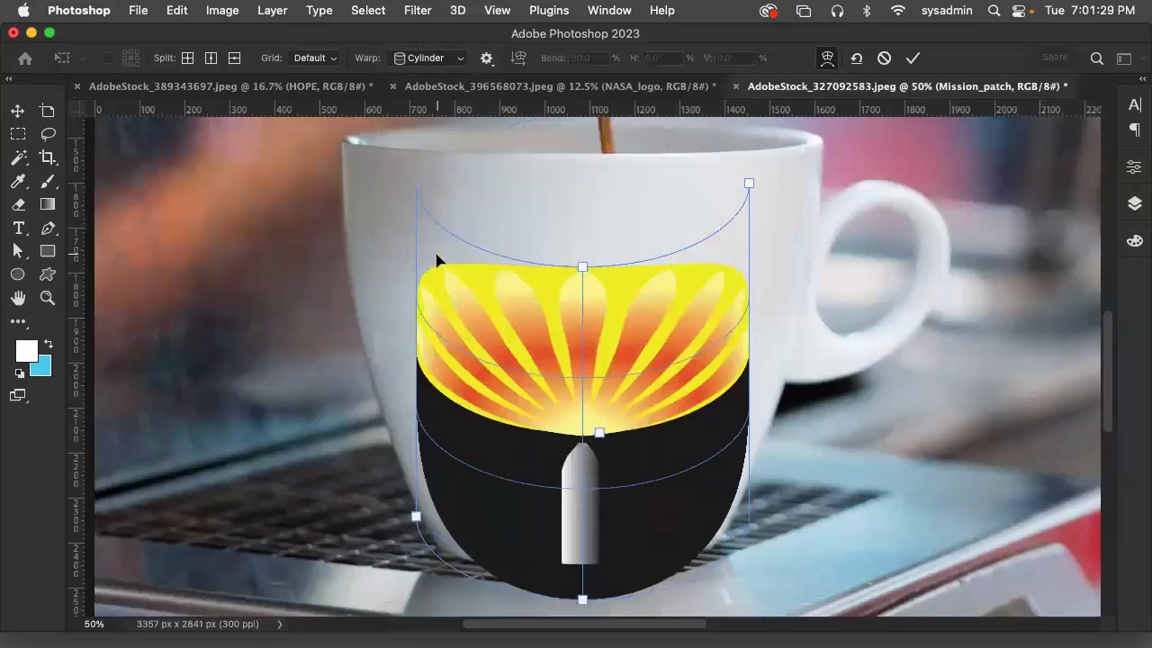
drag(750, 185, 749, 234)
drag(591, 438, 586, 387)
drag(741, 186, 746, 197)
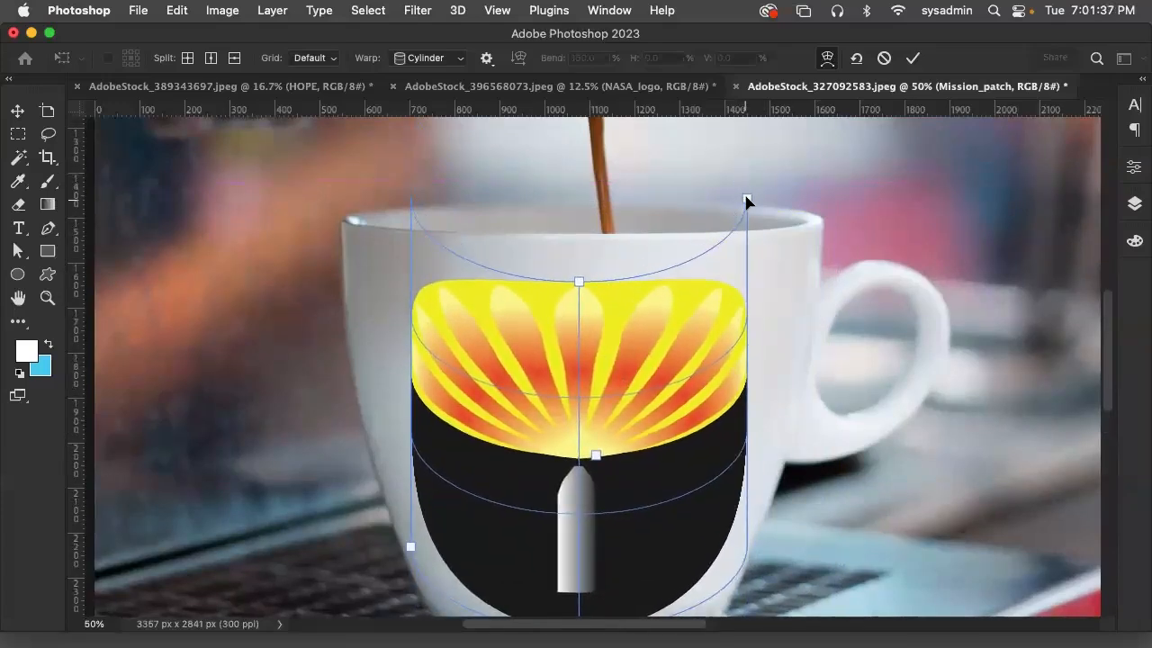
Try the Fisheye, Inflate, Squeeze, Twist and Shell Upper warp presets on the mission patch
click(425, 58)
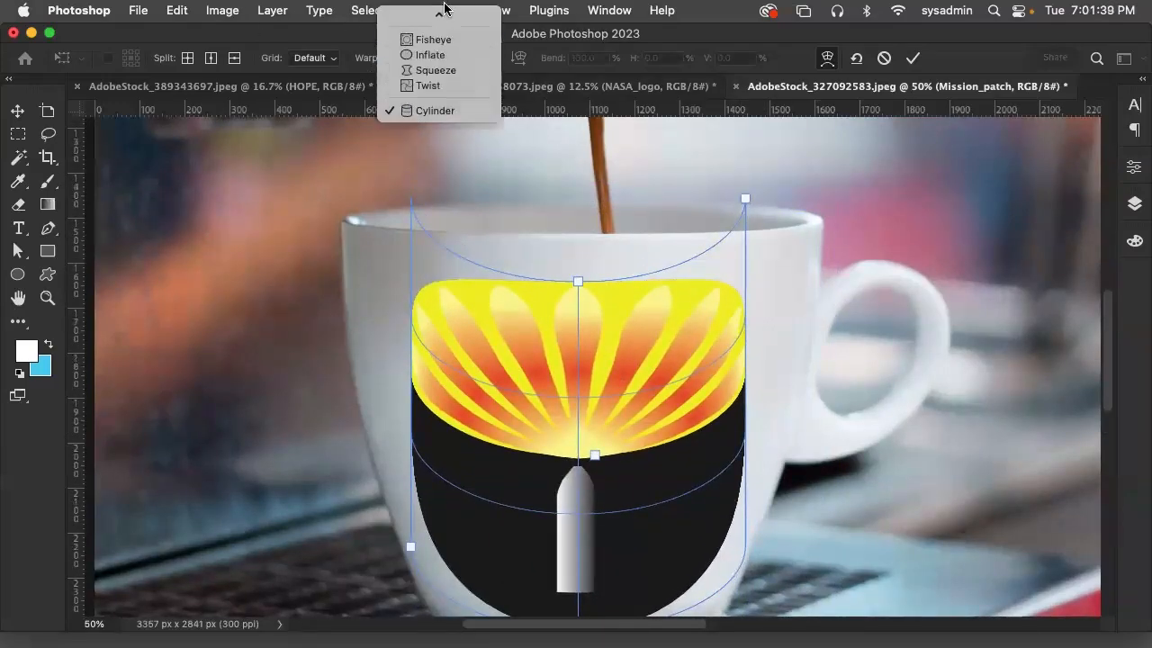
click(450, 94)
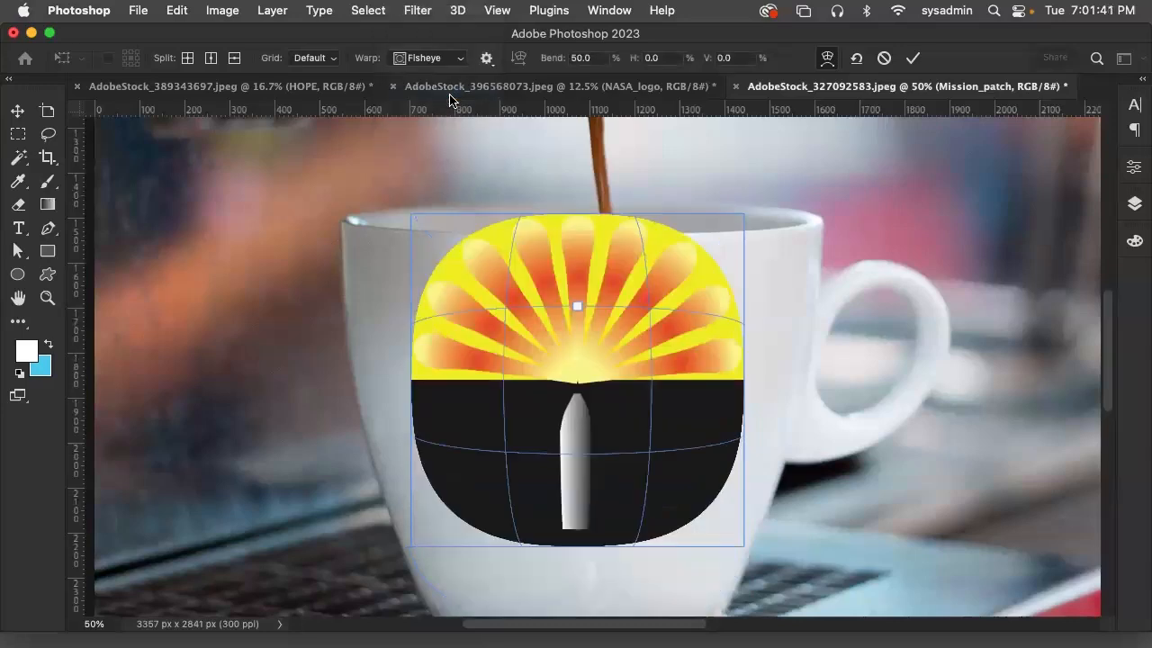
click(452, 61)
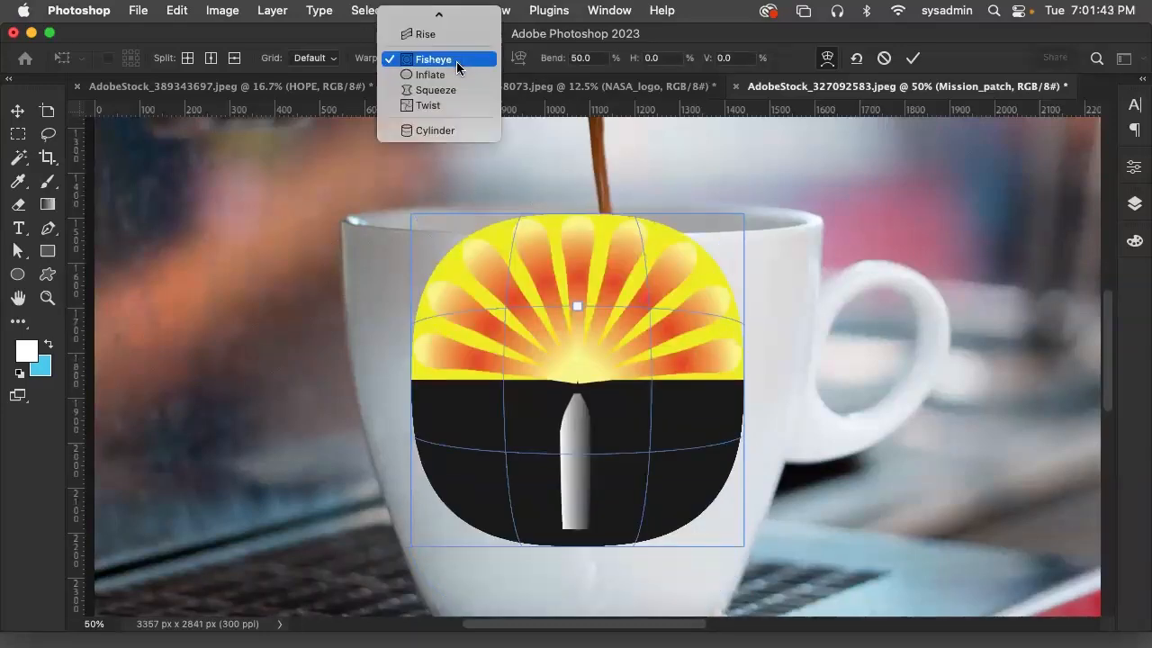
click(457, 74)
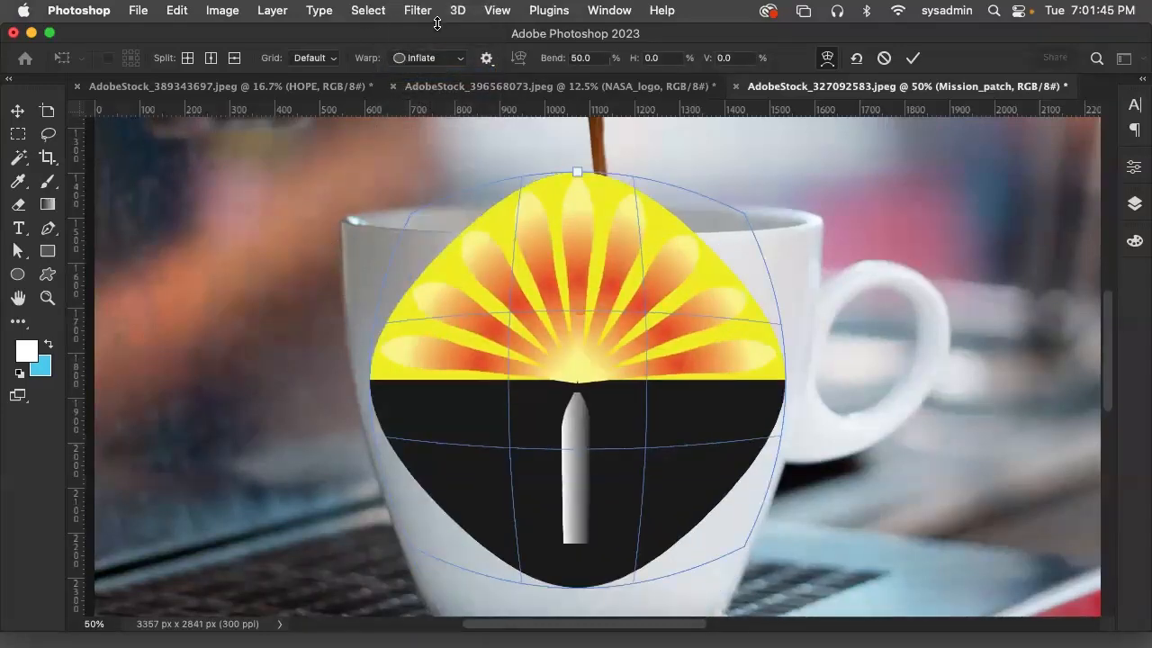
click(437, 59)
click(438, 75)
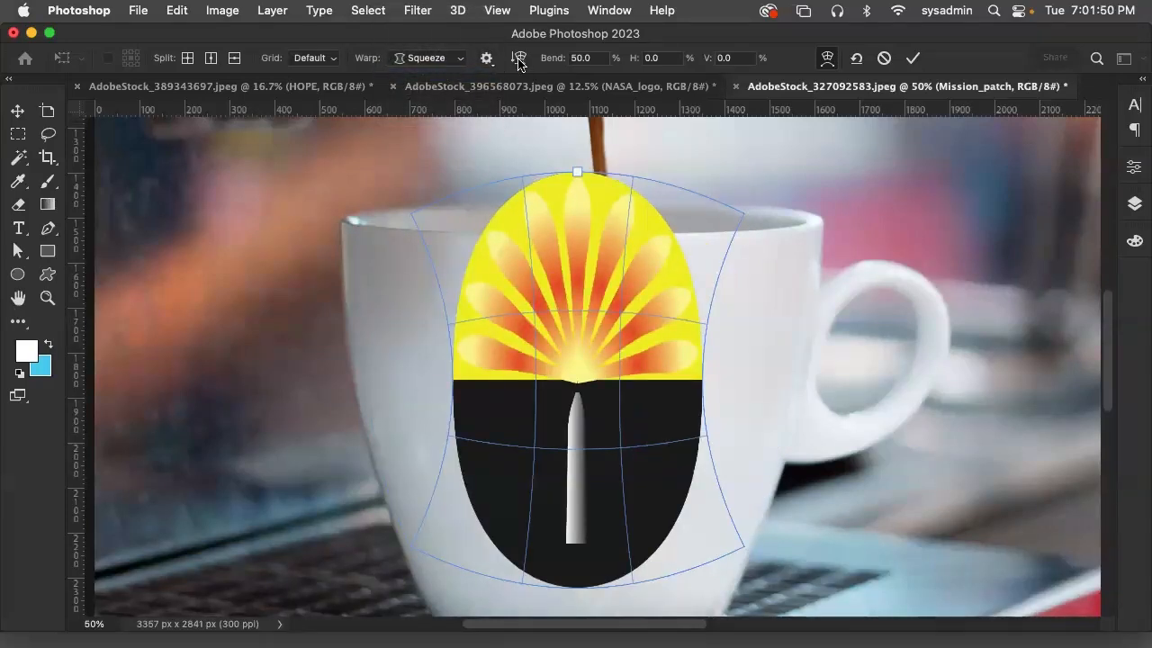
click(452, 58)
click(438, 75)
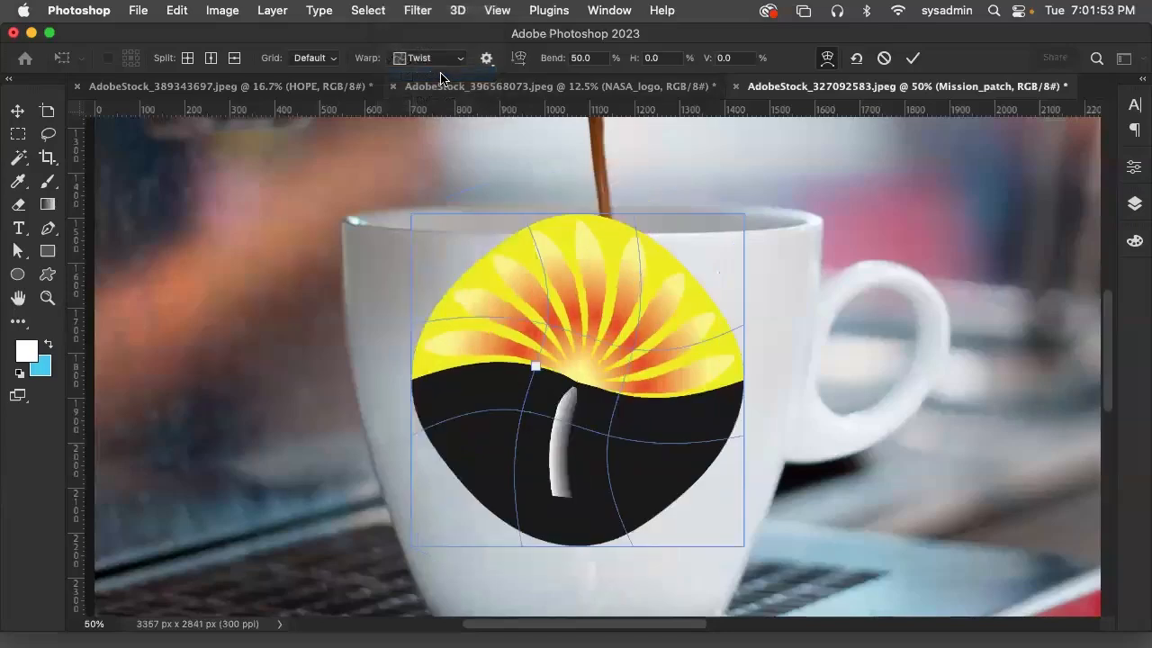
click(447, 60)
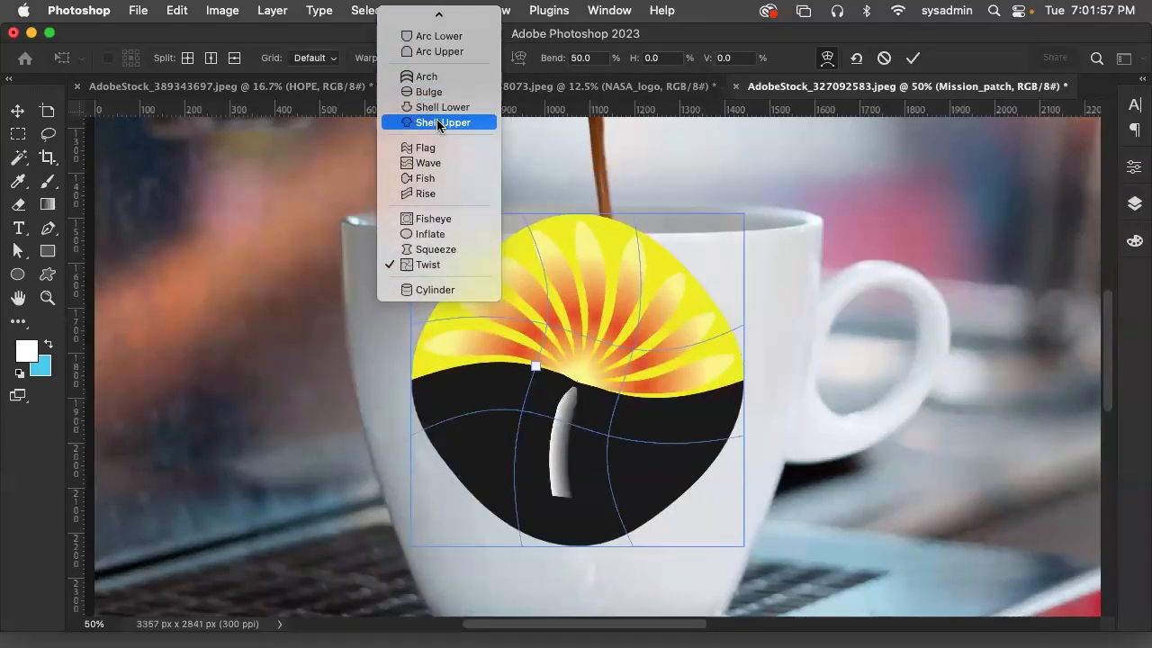
click(438, 122)
Apply an Arc Lower warp with a 24.4% bend to the mission patch, centred on the front of the cup
click(451, 63)
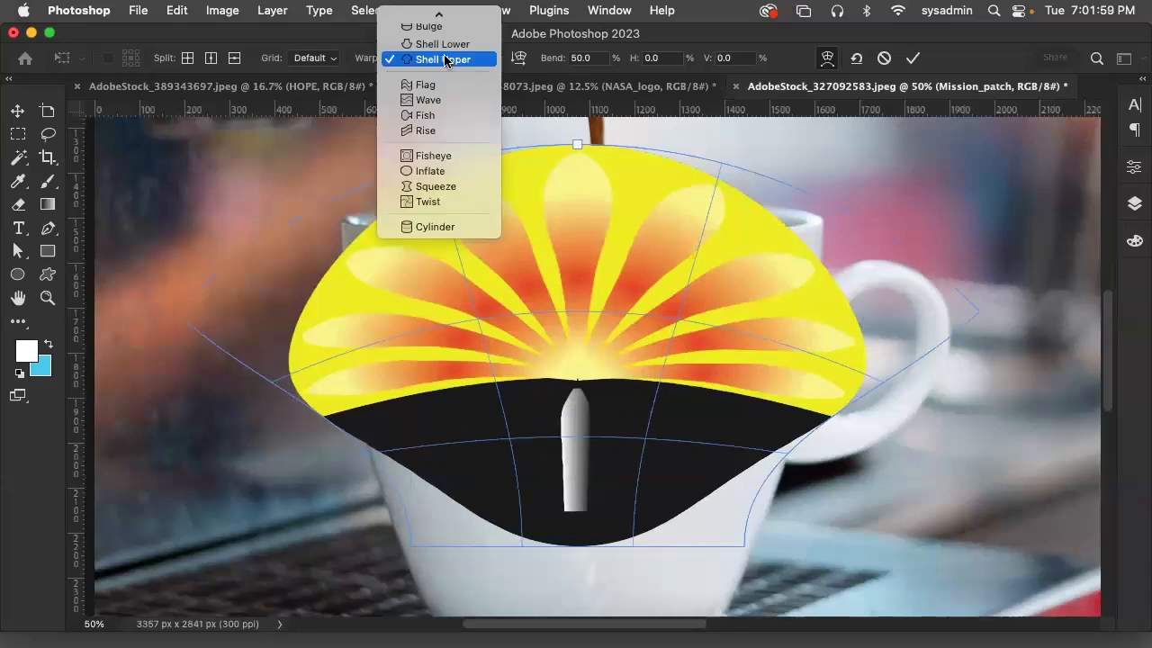
mouse_move(442, 13)
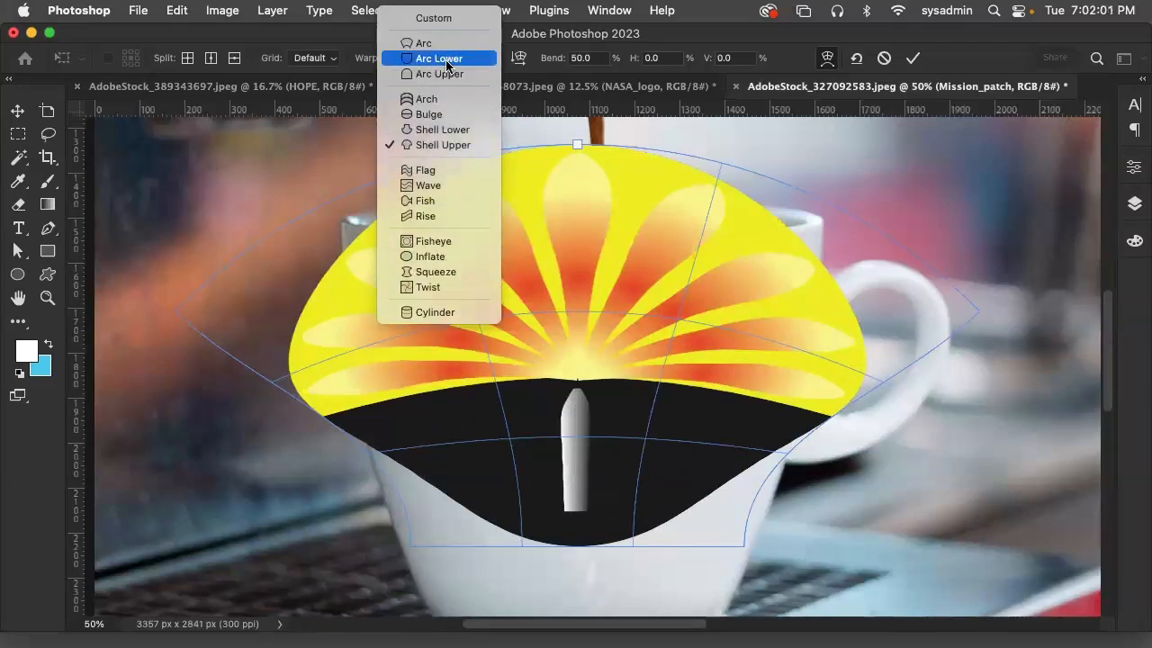
click(444, 60)
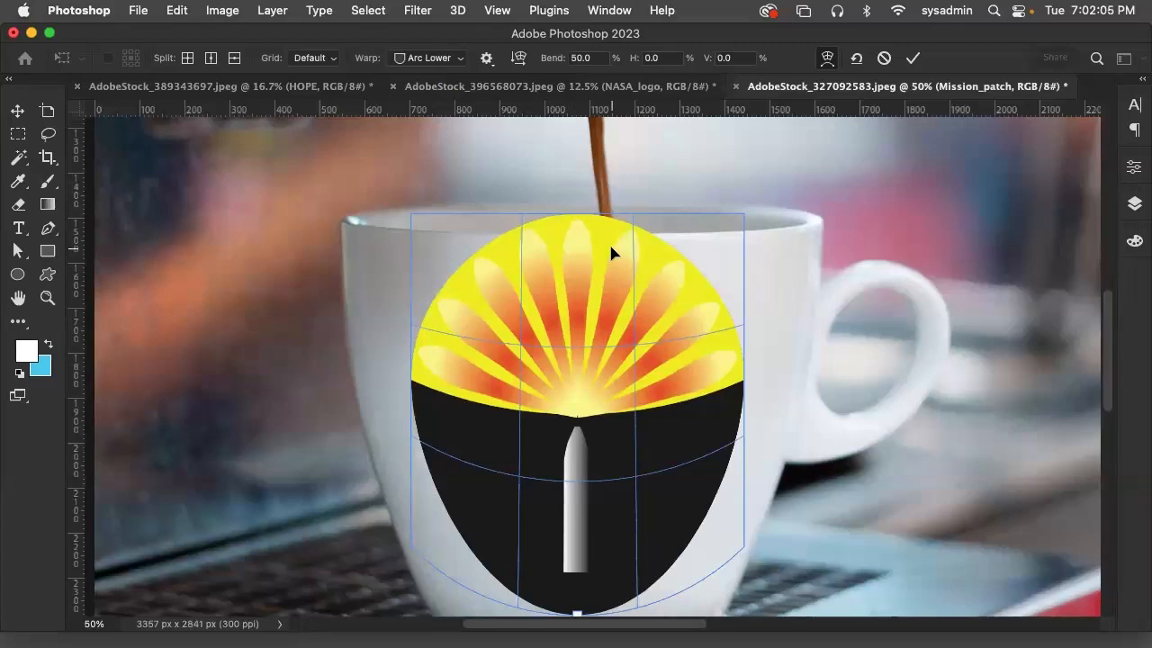
drag(630, 354, 647, 385)
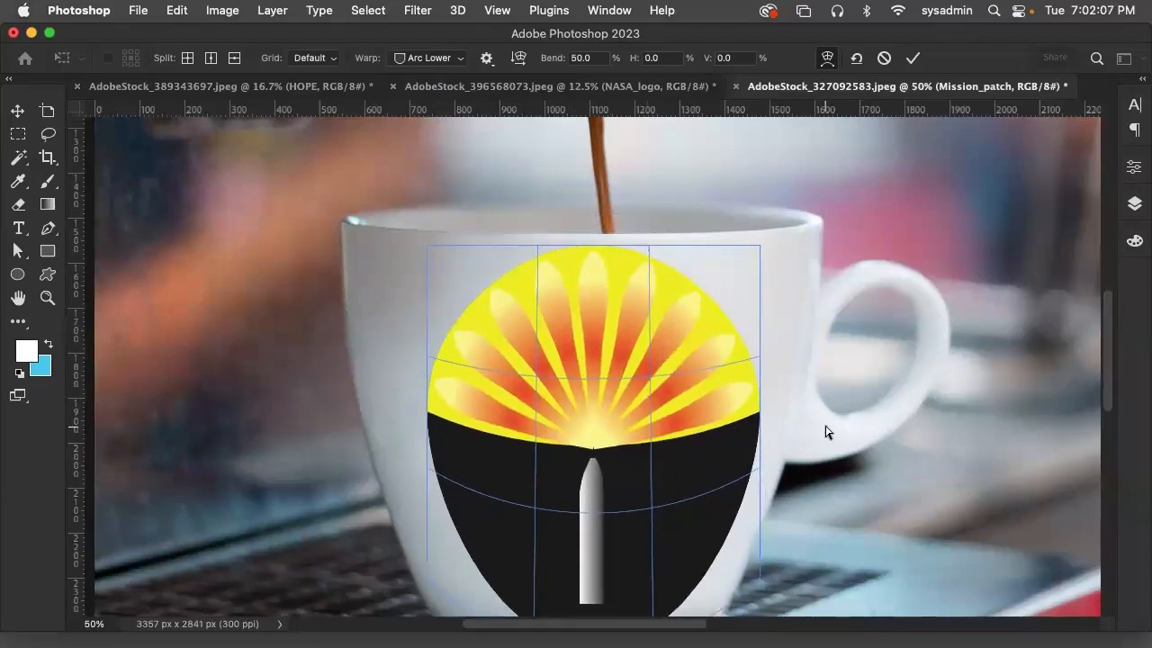
scroll(869, 402, down, 2)
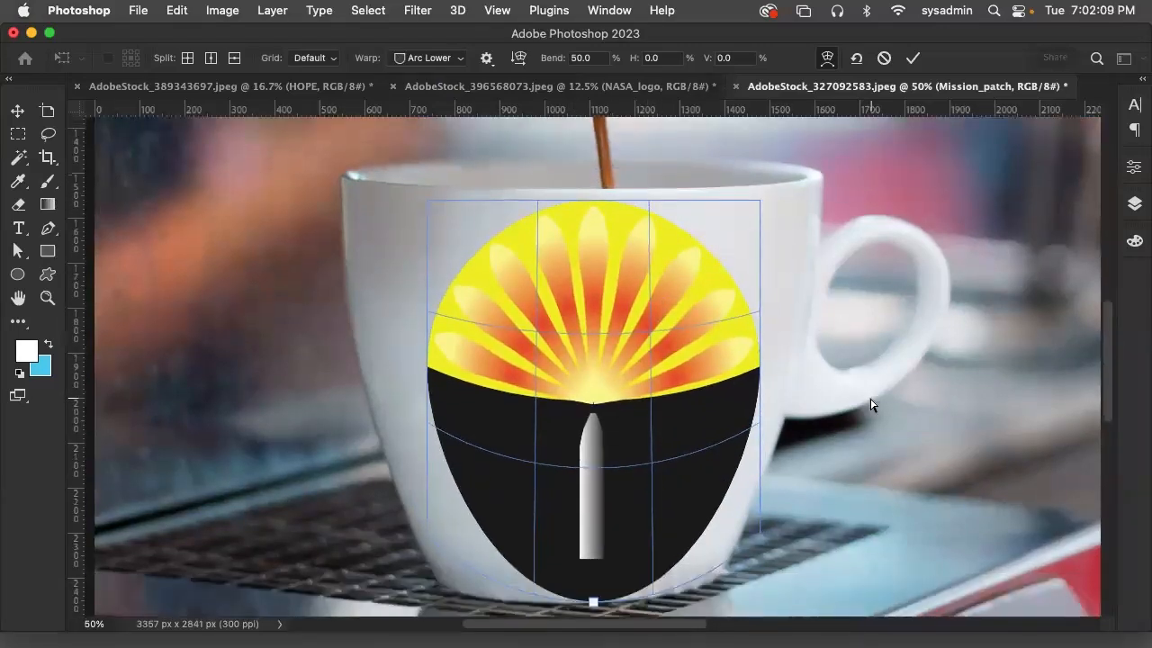
drag(592, 567, 589, 532)
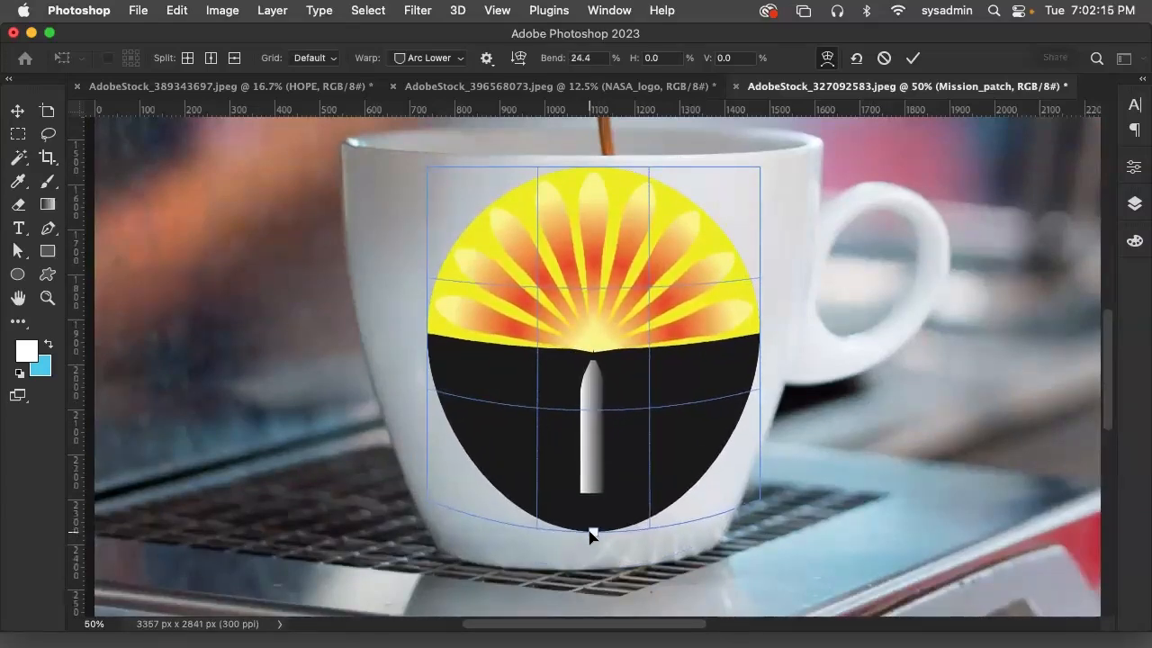
drag(617, 285, 599, 289)
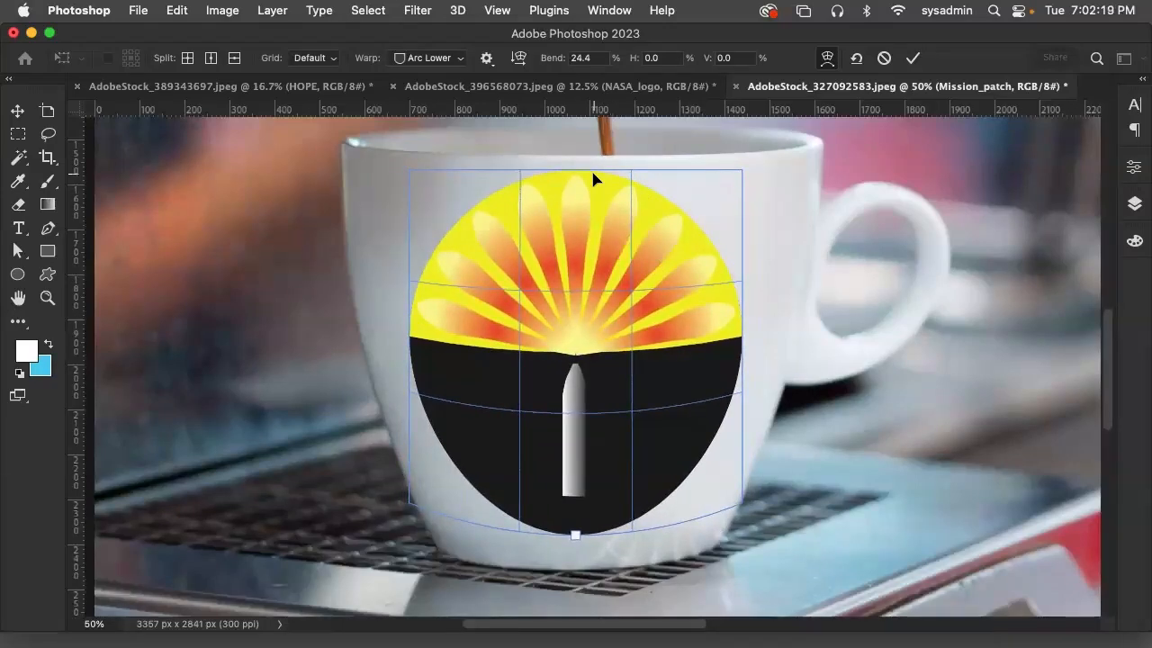
click(912, 59)
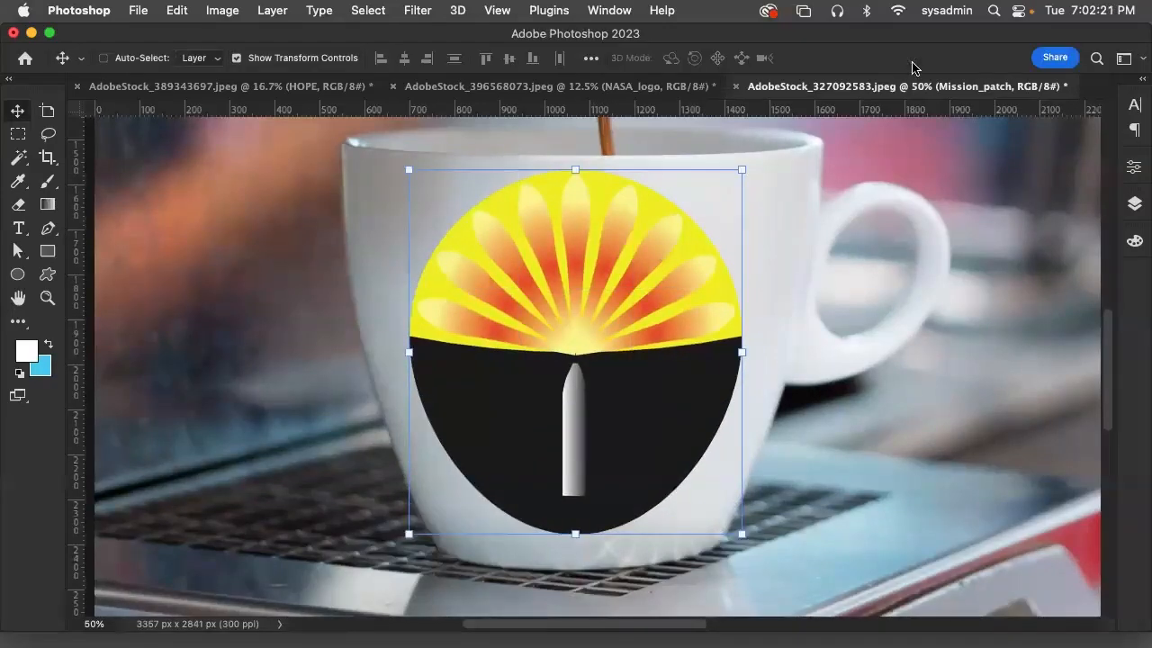
Scale the warped mission patch proportionally to 95.26%, keeping its lower edge in place, and display the document's layers
drag(575, 170, 574, 186)
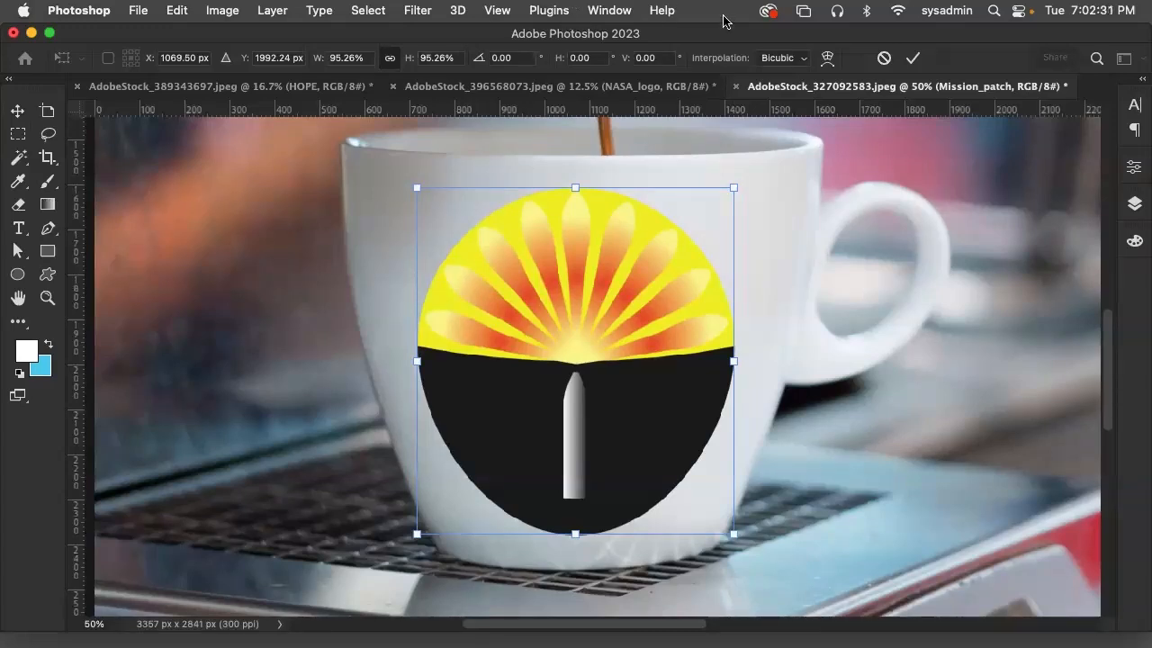
click(610, 9)
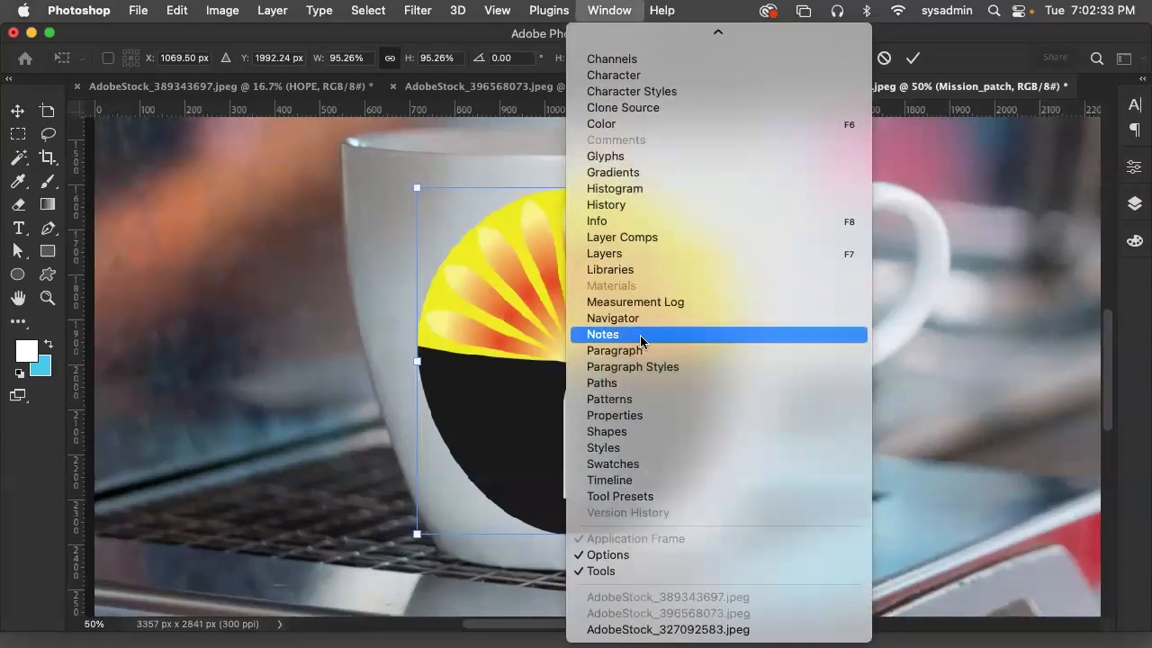
click(621, 252)
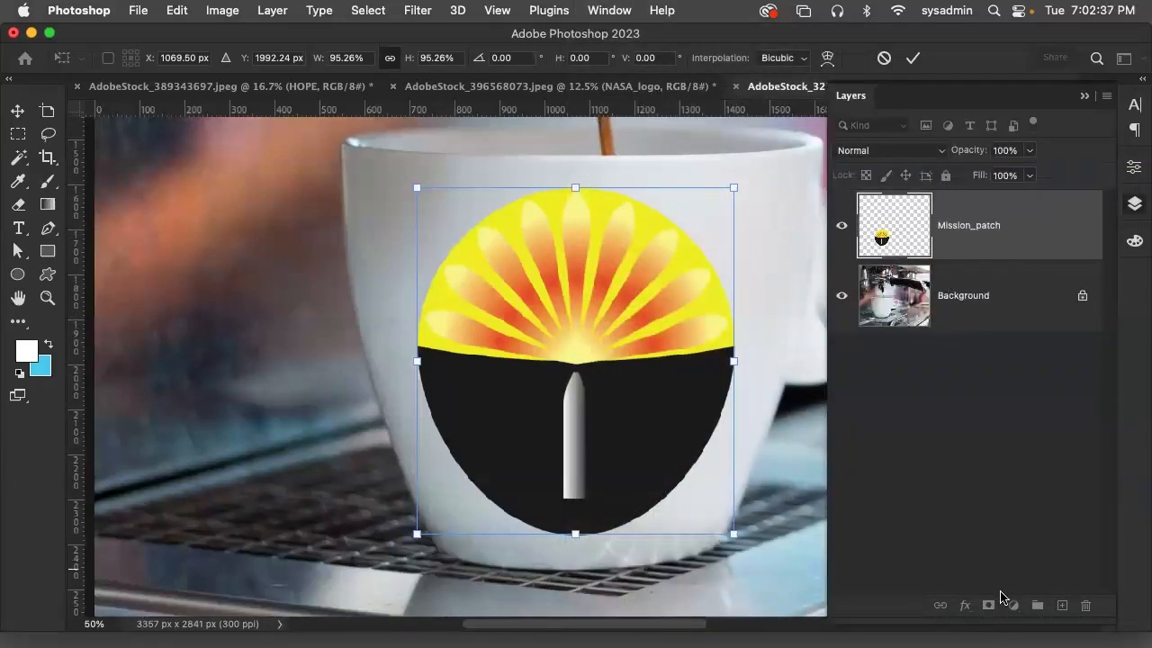
click(949, 255)
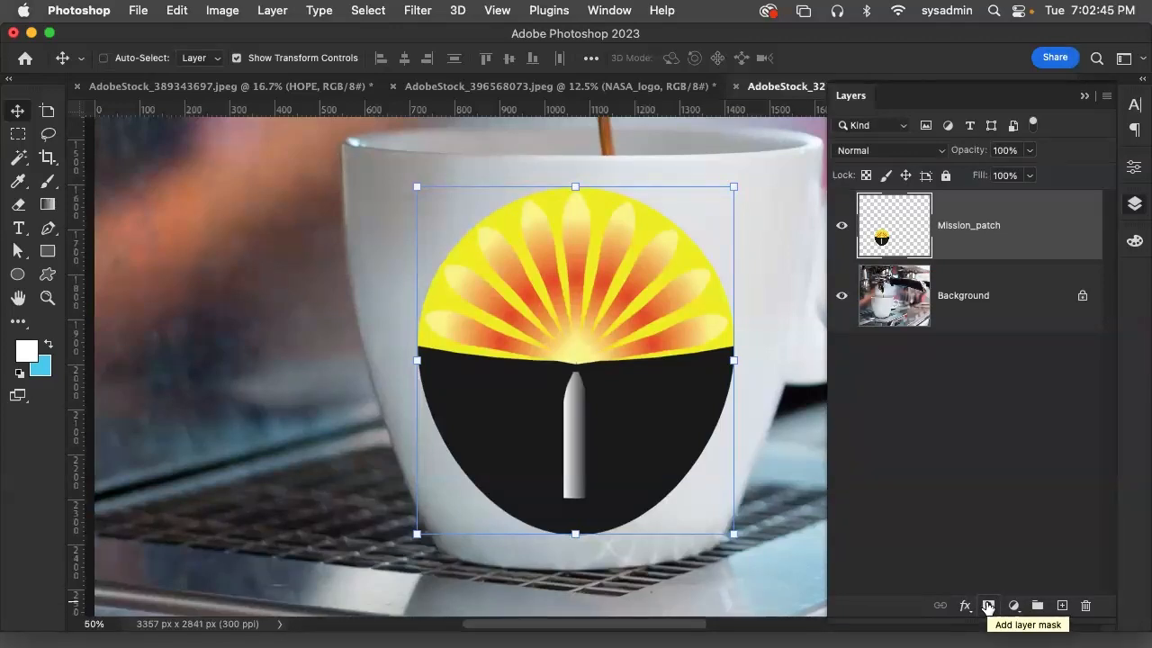
Duplicate the Mission_patch layer in Normal blend mode and add a layer mask to the copy
click(932, 154)
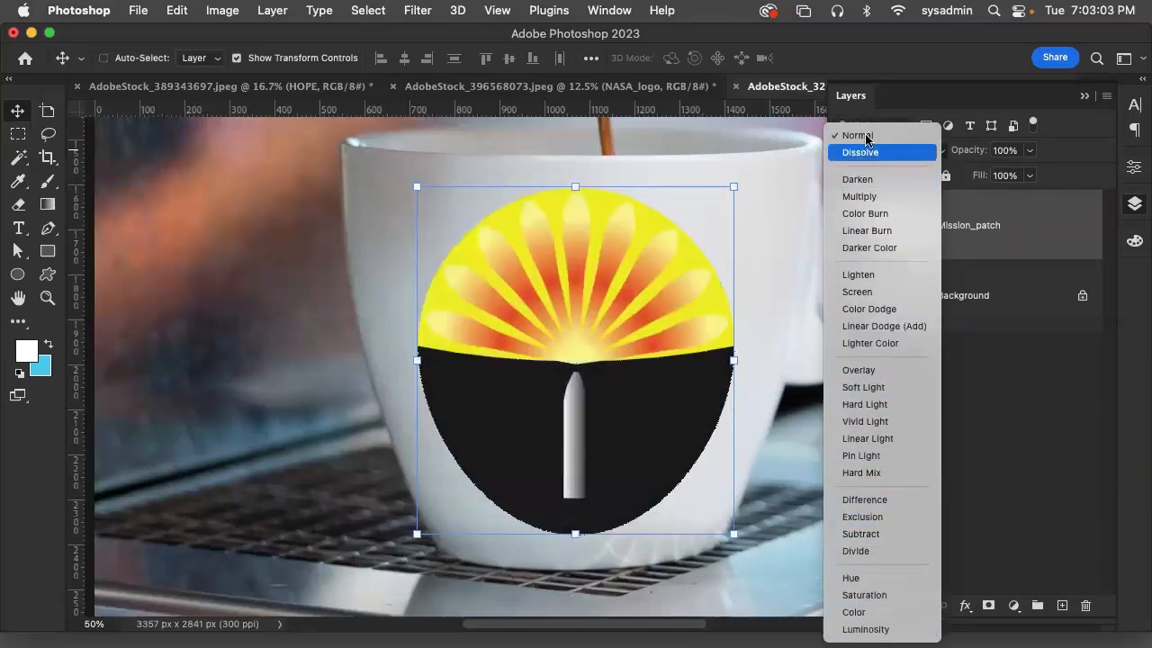
click(862, 135)
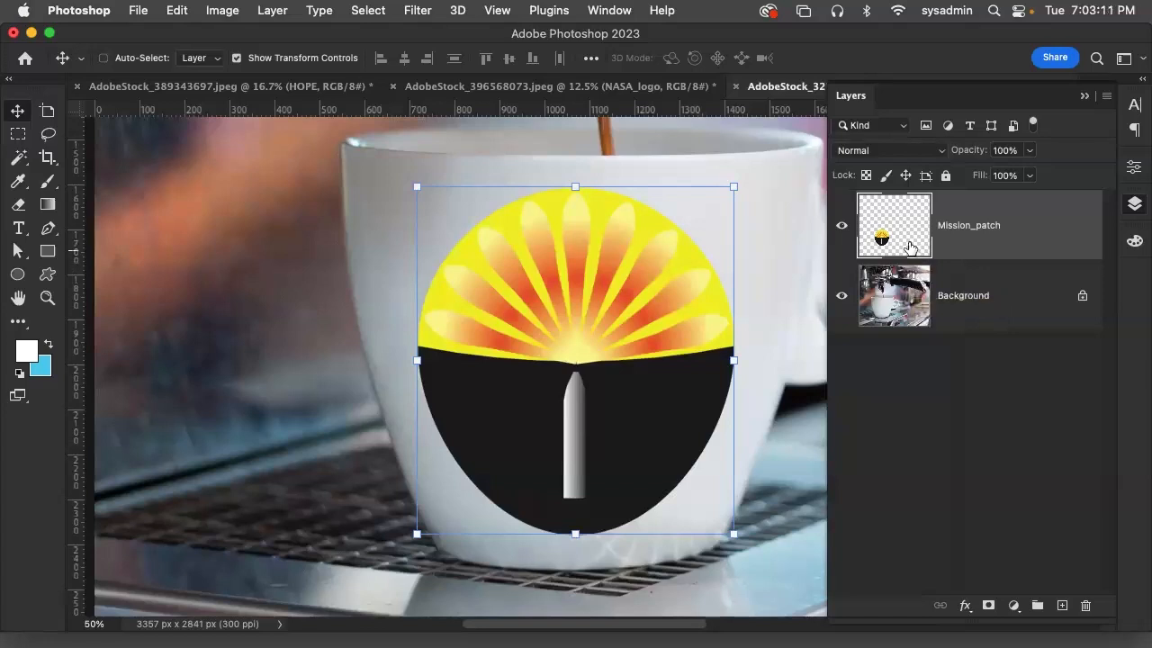
drag(1095, 635, 1062, 604)
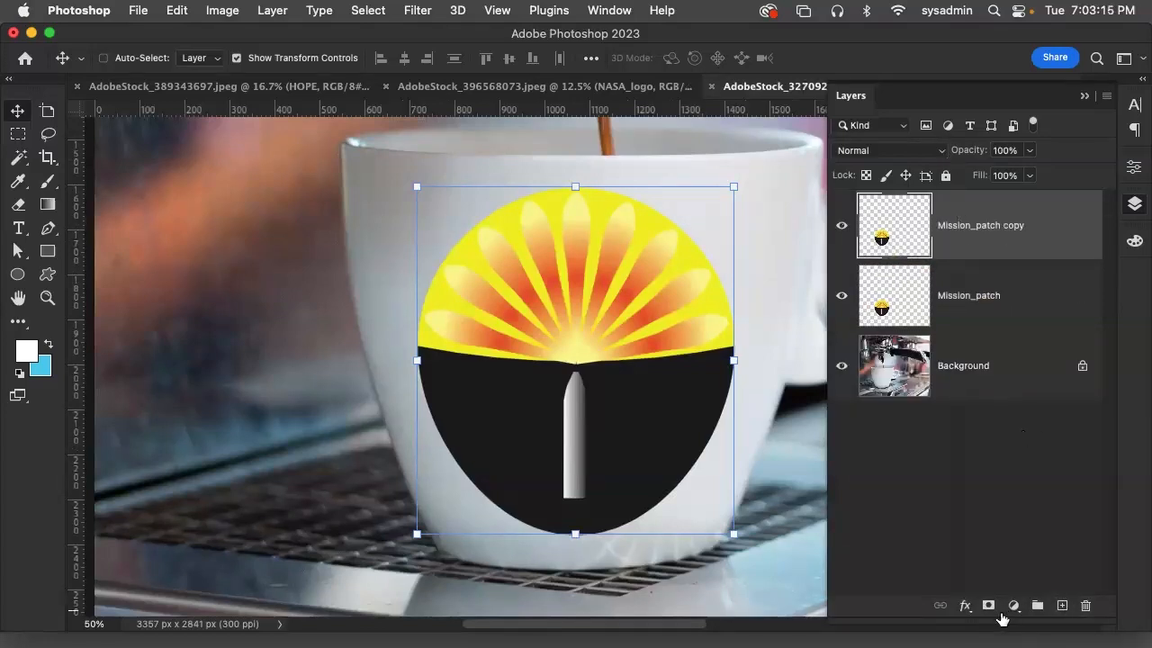
click(990, 606)
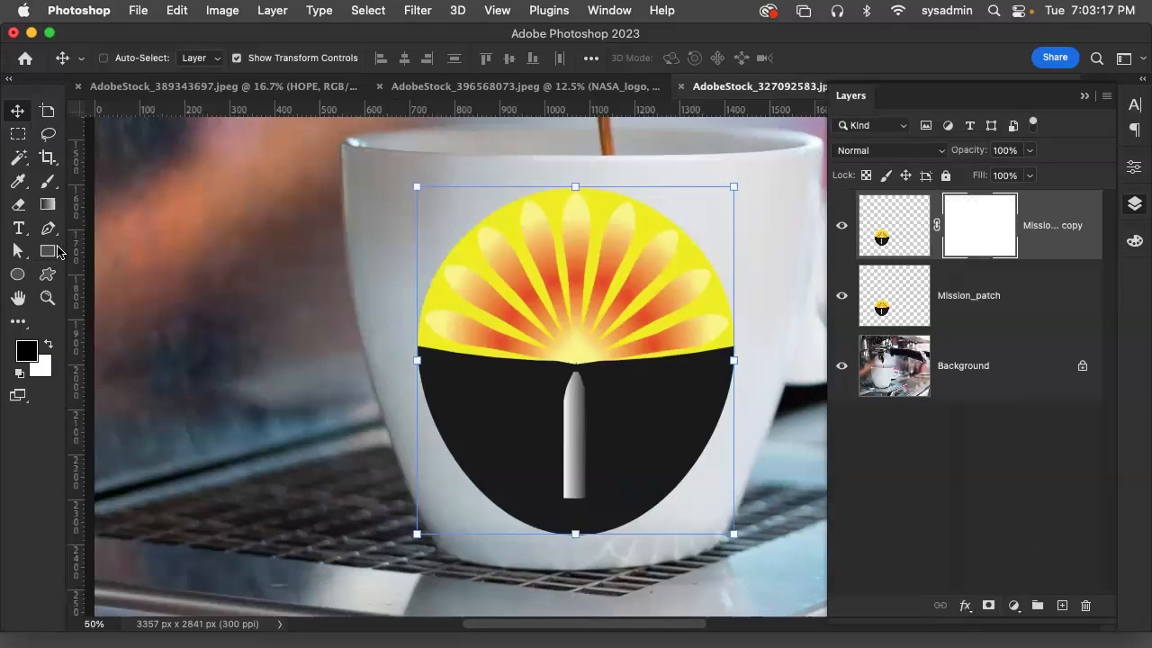
Hide the original Mission_patch layer and fill the copy's mask with a linear gradient that fades the patch from its outer left edge toward the centre
click(49, 209)
drag(419, 338, 574, 348)
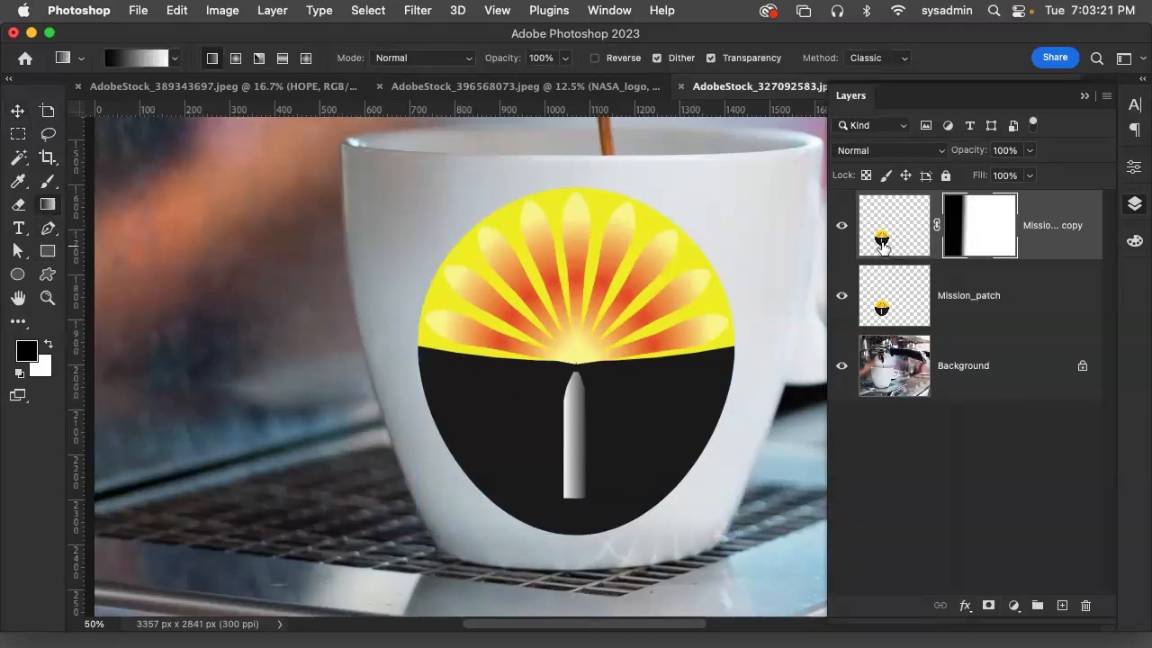
click(841, 297)
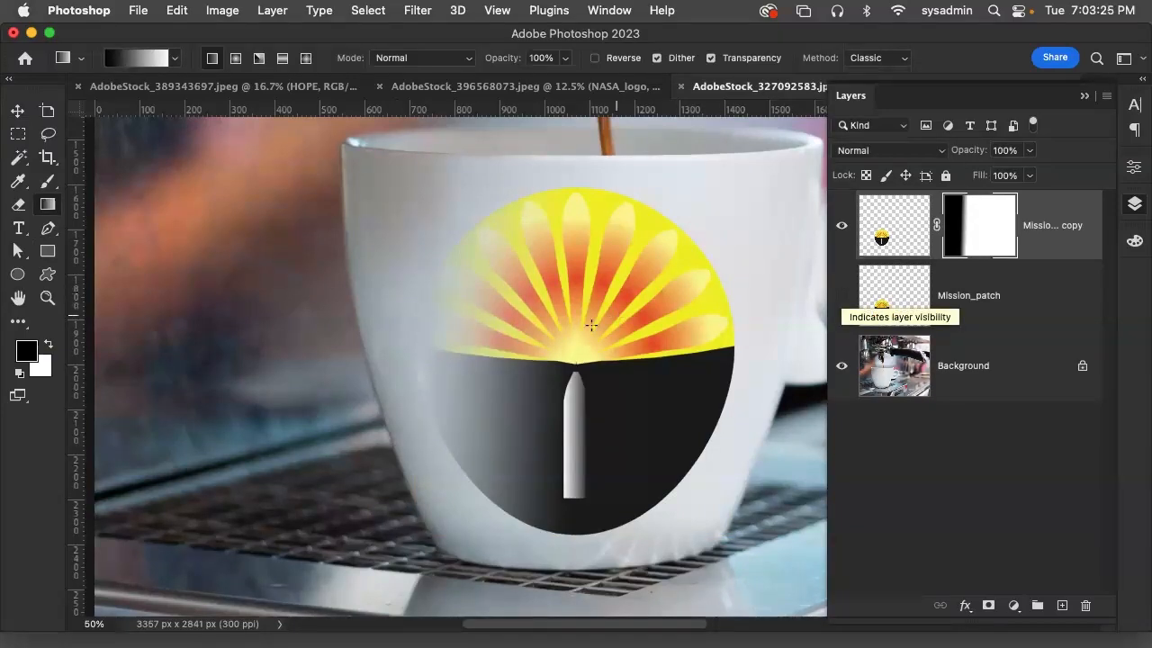
drag(568, 350, 384, 351)
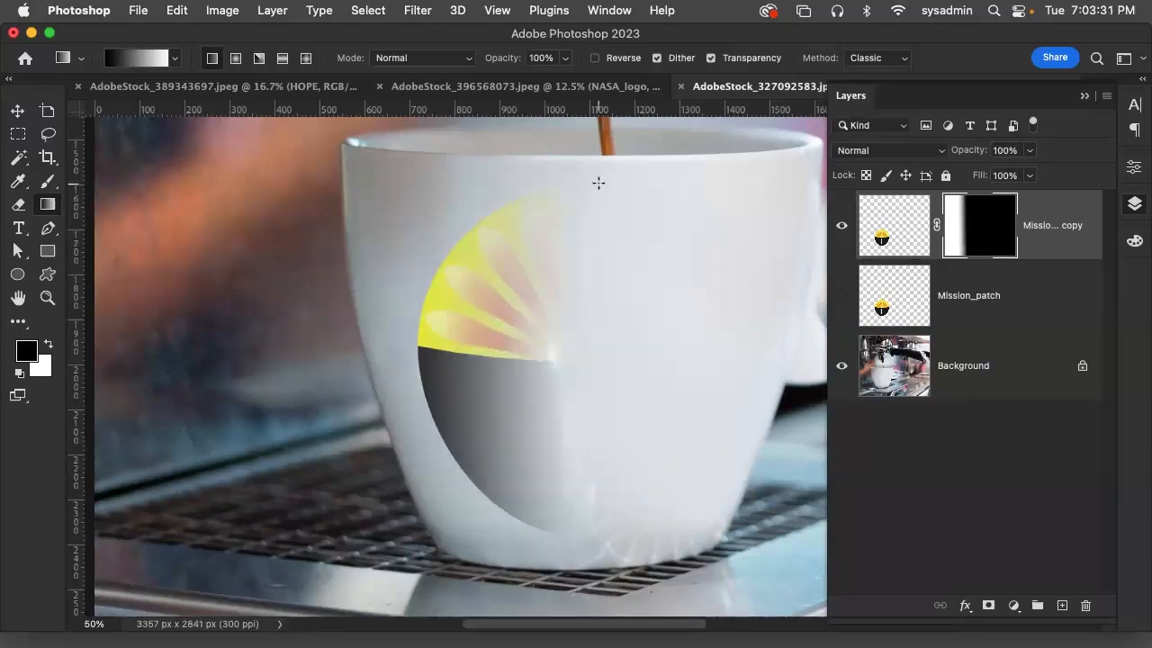
click(268, 10)
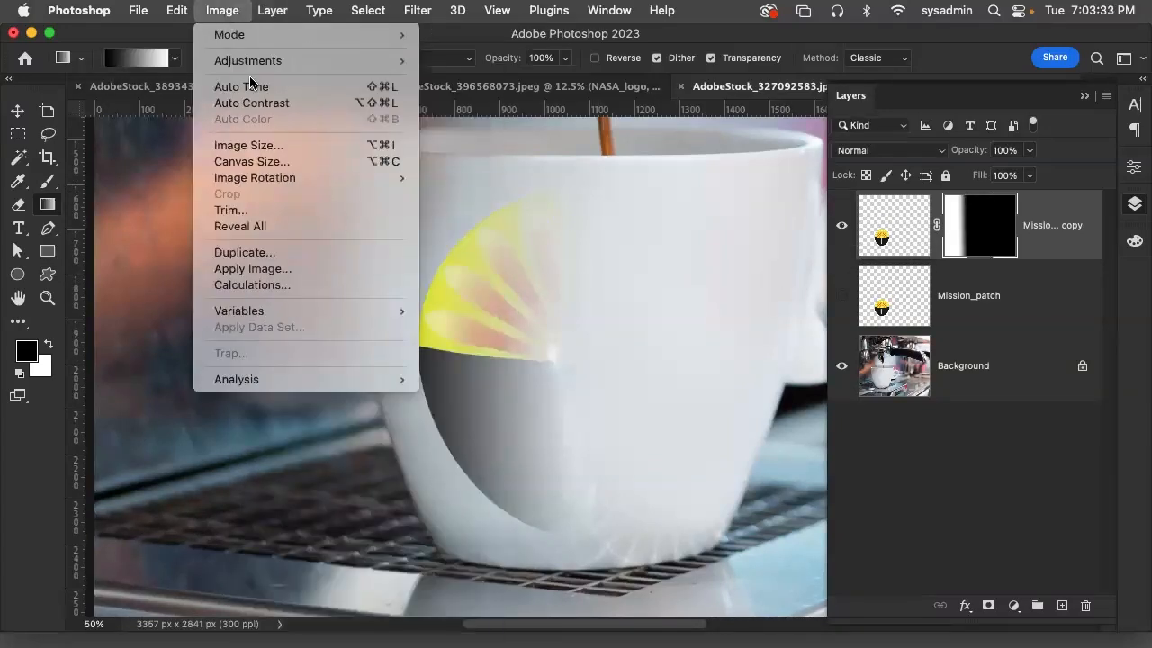
mouse_move(313, 181)
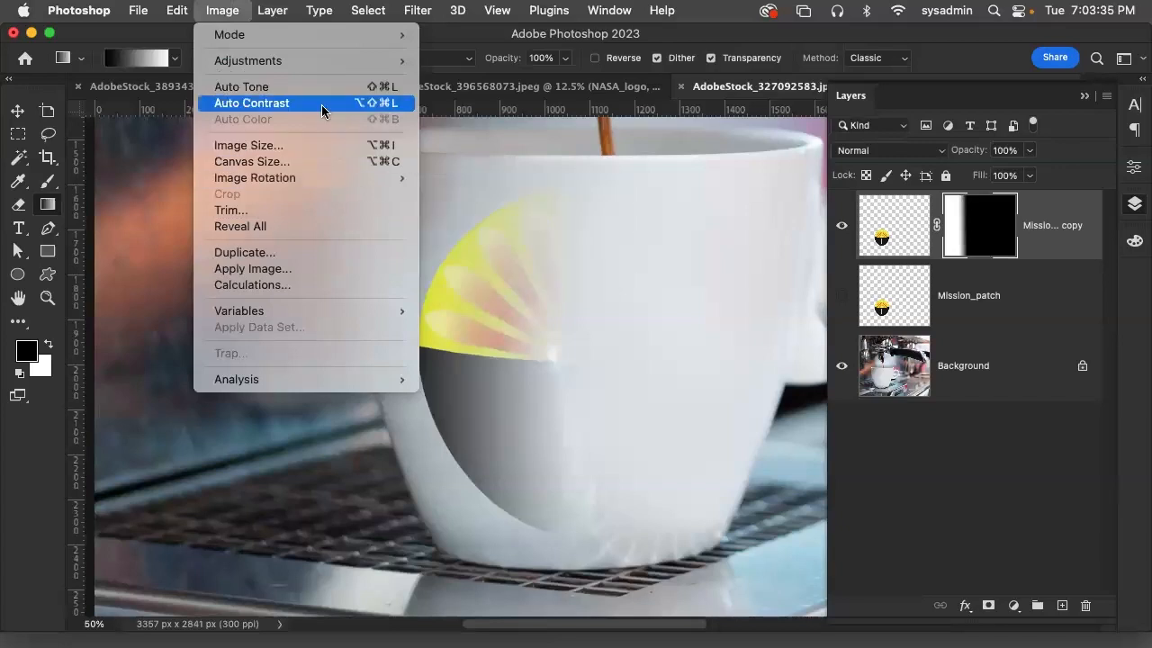
mouse_move(333, 60)
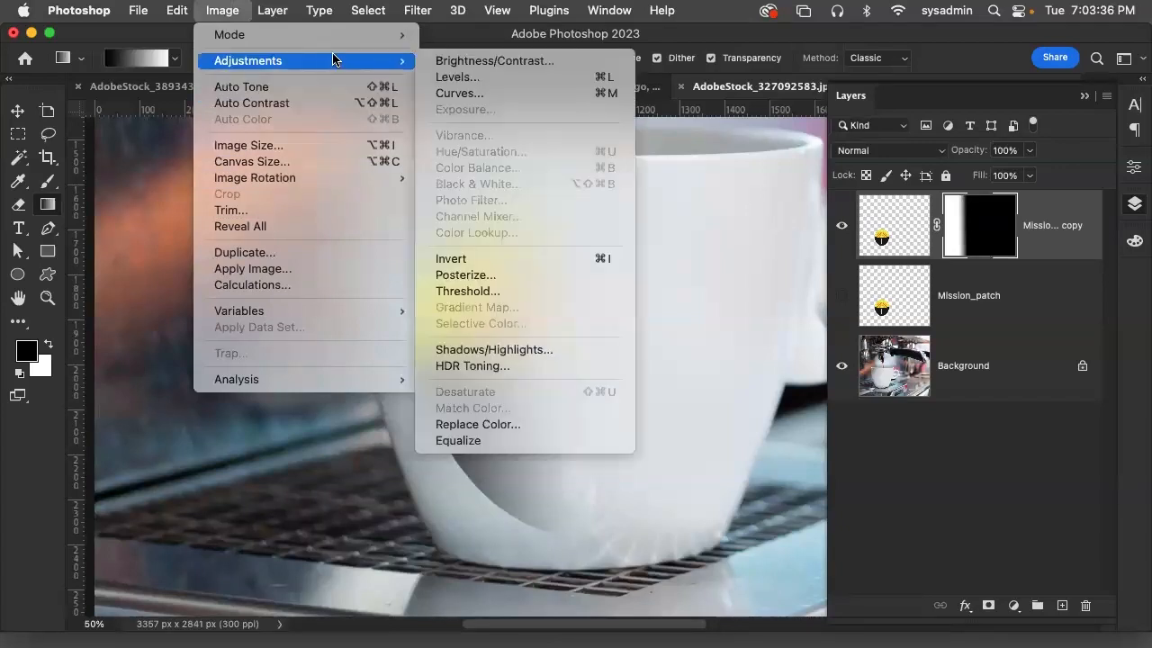
click(463, 77)
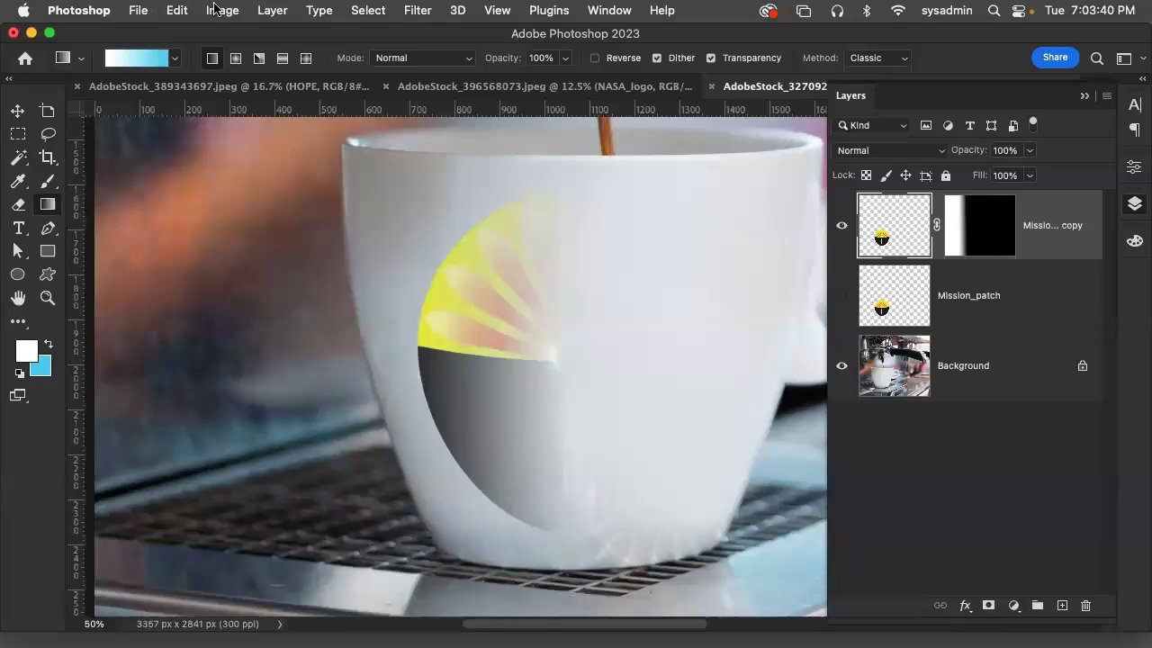
Darken the Mission_patch copy's artwork with a Levels adjustment, black input level 76, and show the original Mission_patch layer again
click(214, 9)
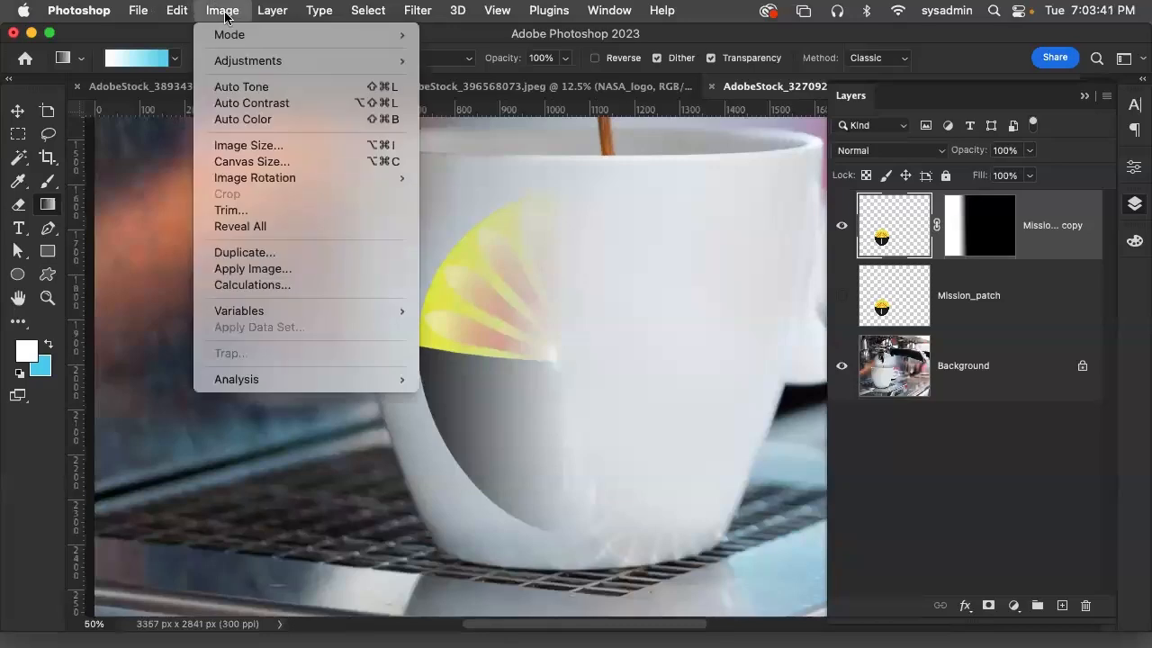
mouse_move(270, 61)
click(542, 81)
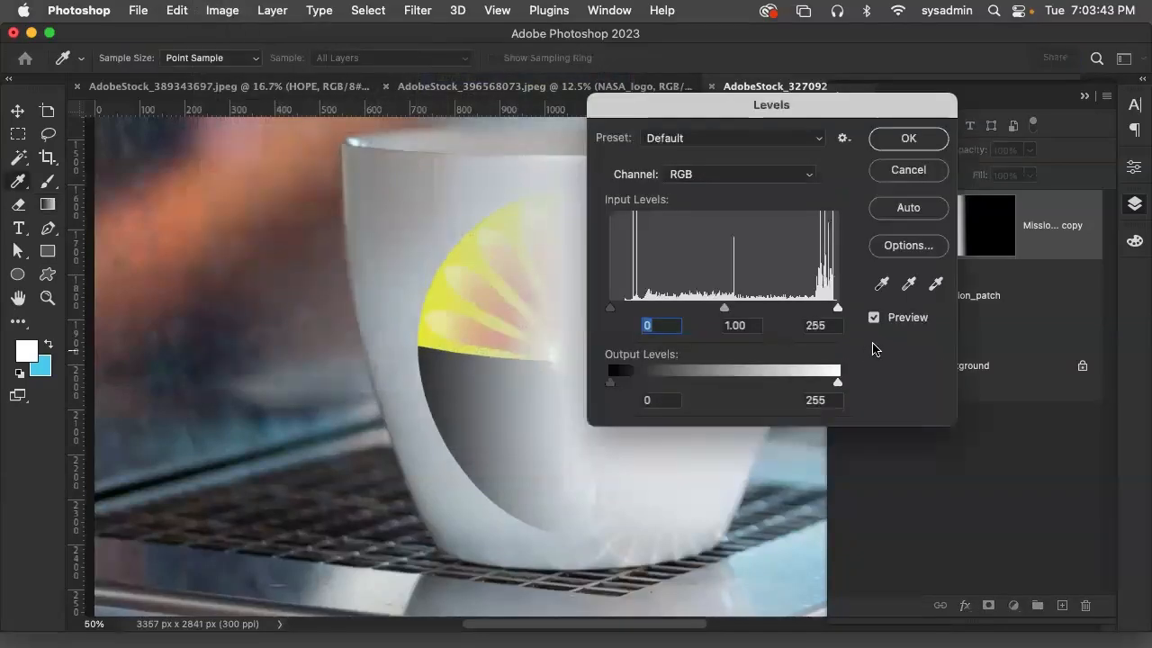
drag(615, 312, 677, 311)
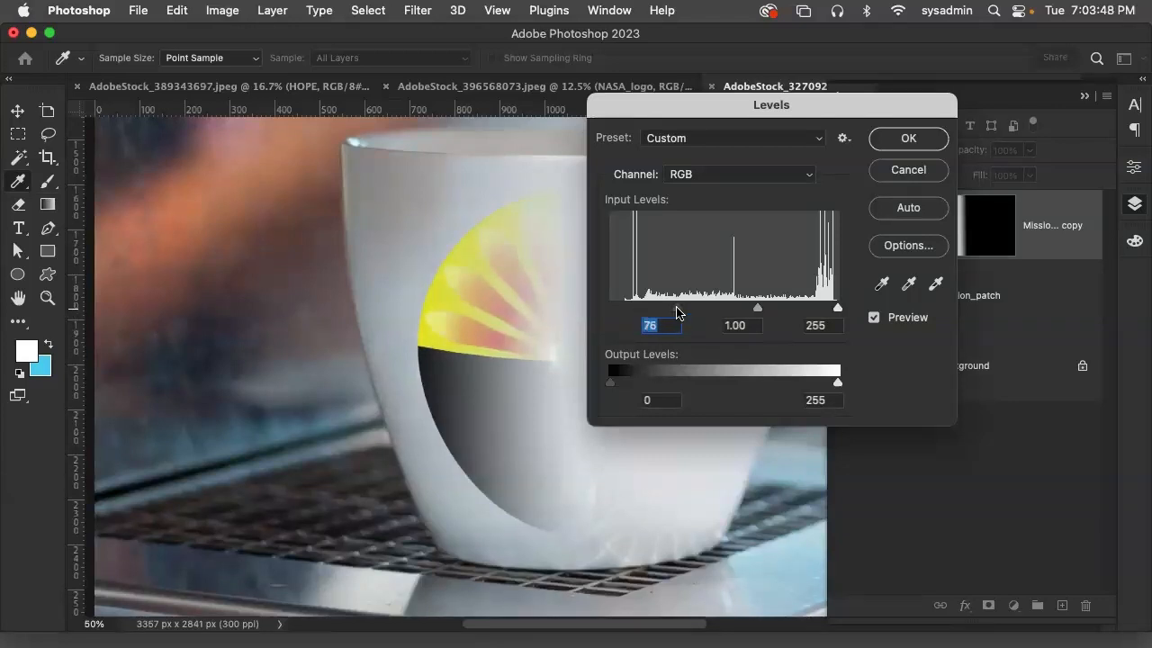
click(908, 139)
click(842, 298)
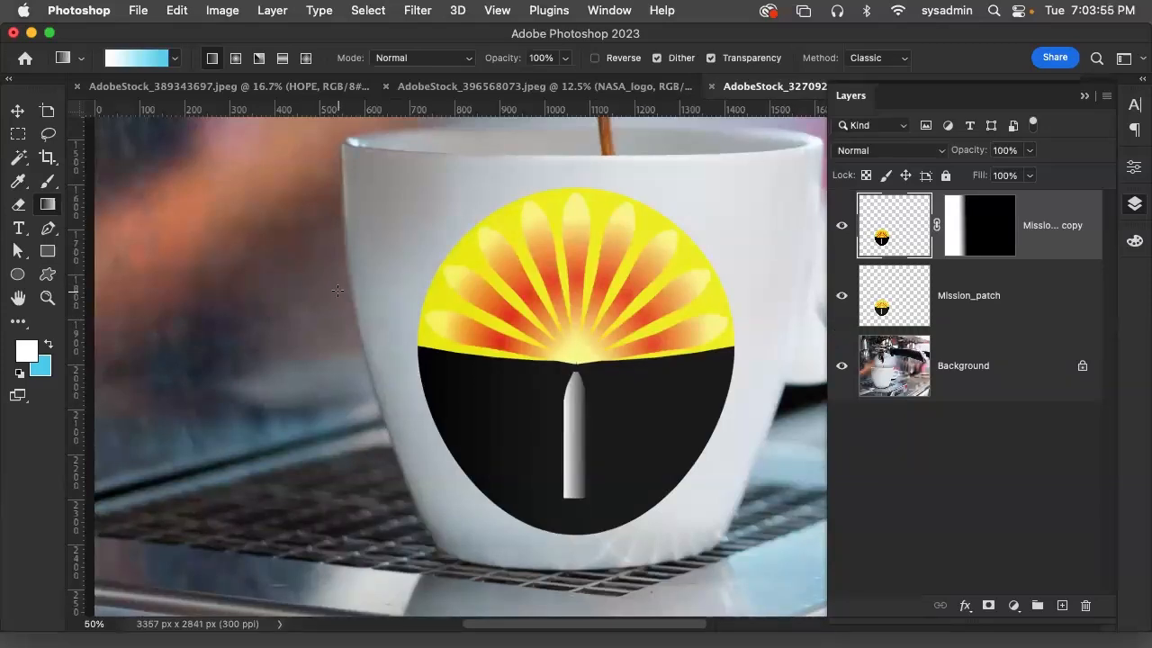
Review the cup mockup as a whole, compare it with the varsity jacket and bus stop documents, and return to the cup
key(super+minus)
key(super+minus)
key(super+minus)
key(super+minus)
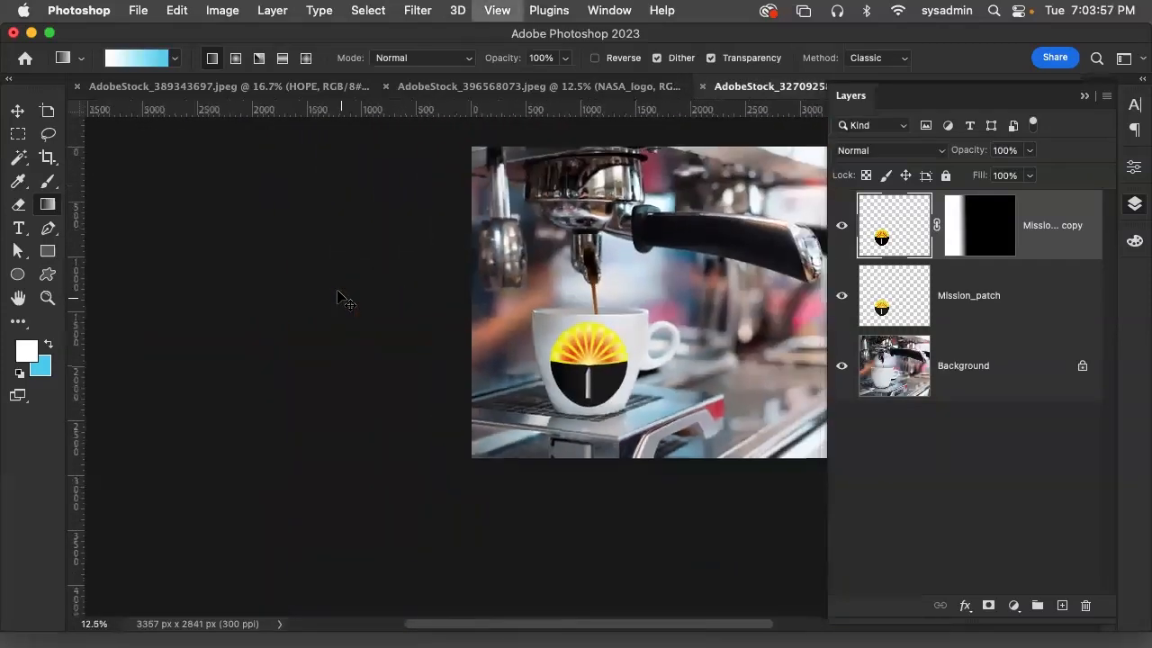
key(super+minus)
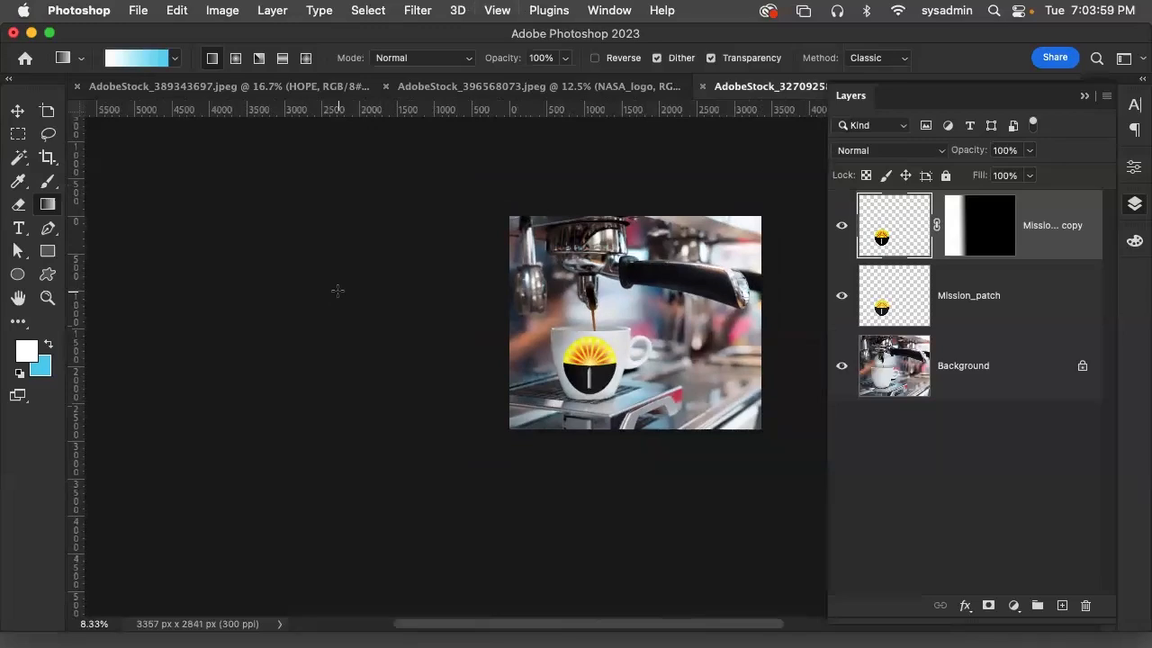
scroll(334, 439, down, 1)
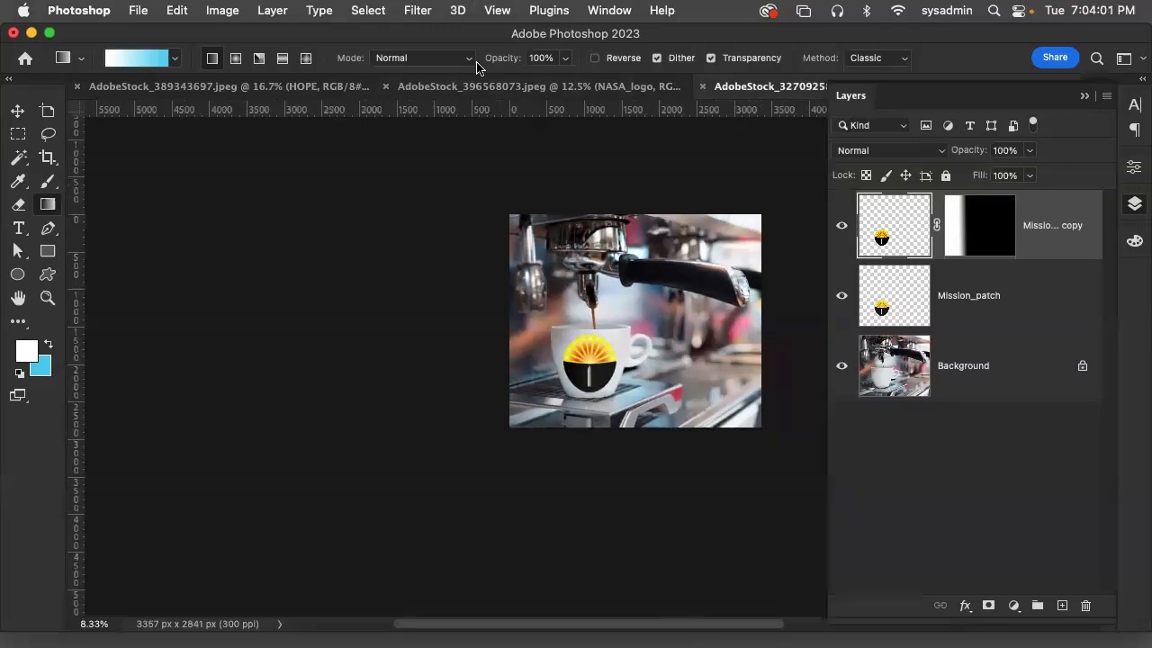
click(495, 86)
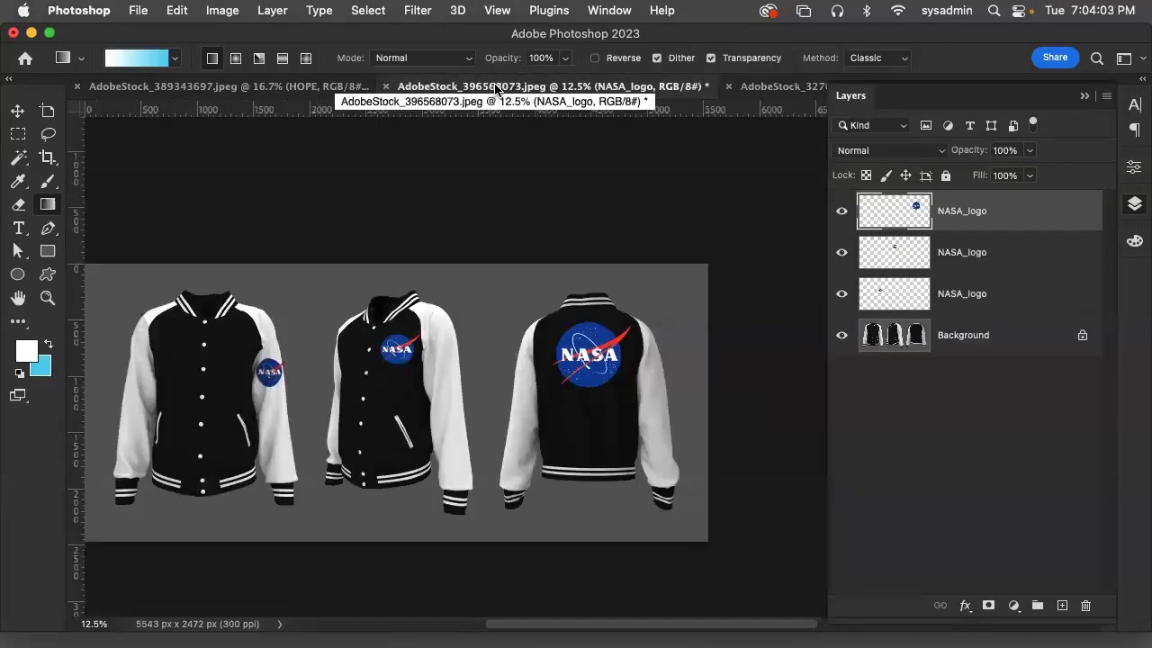
click(245, 87)
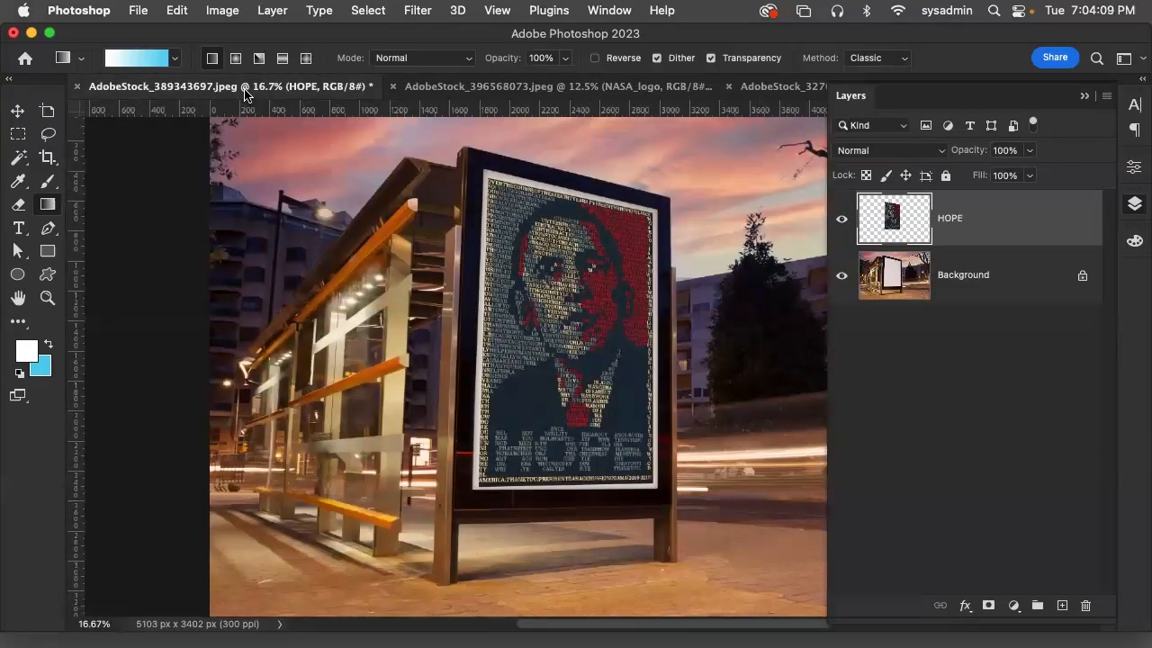
click(768, 87)
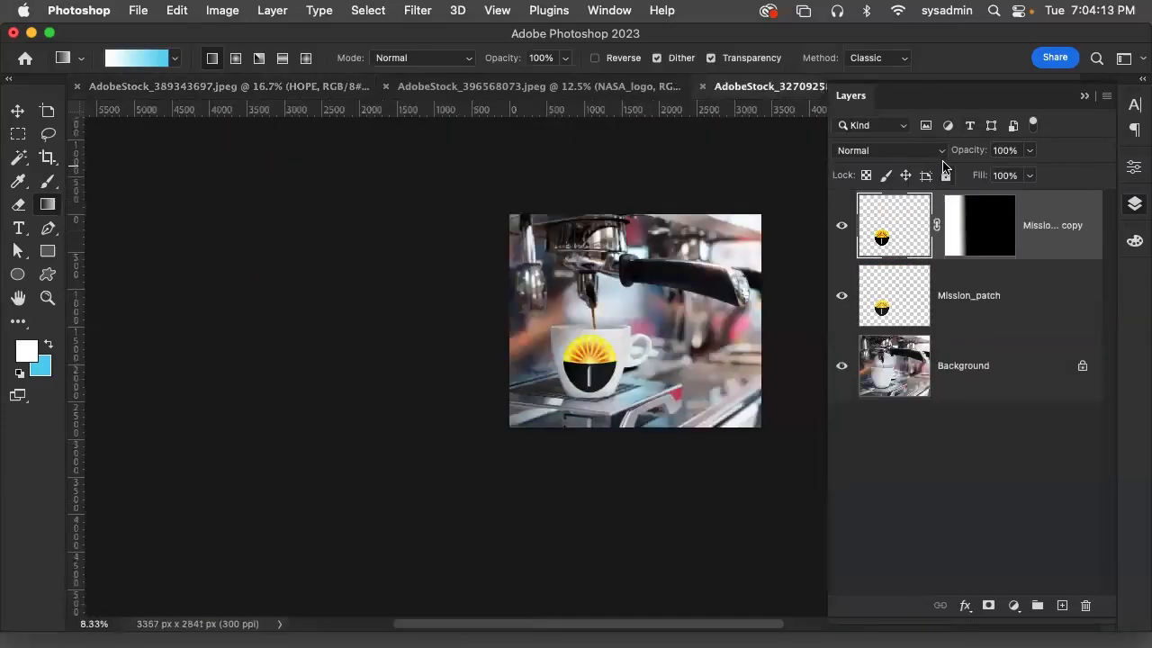
Hide the Mission_patch copy layer and make the original Mission_patch layer active
click(1029, 175)
drag(1021, 177, 993, 177)
click(841, 224)
click(991, 304)
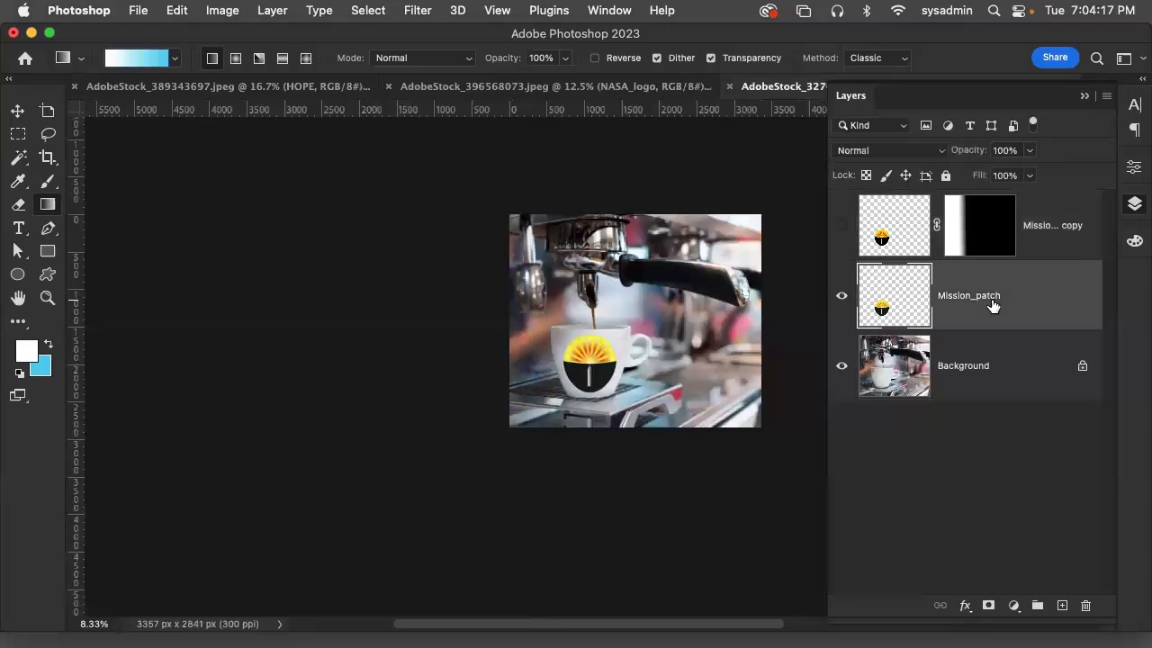
Try out the opacity and fill settings on the Mission_patch layer, leaving both at 100%
click(1029, 154)
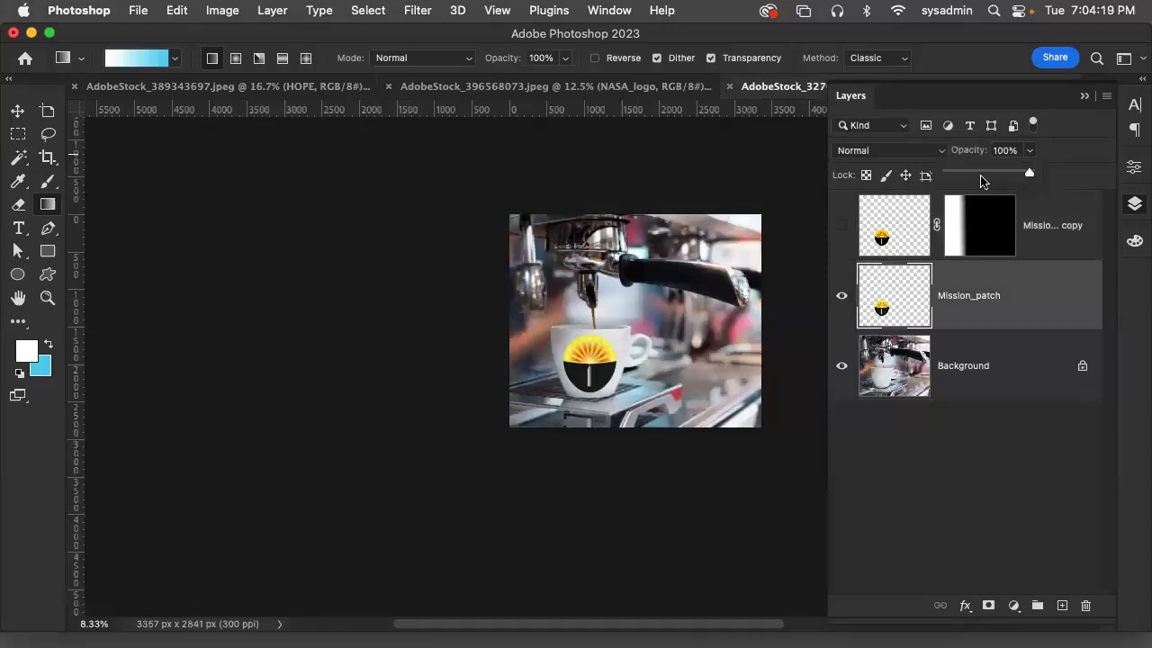
mouse_move(1029, 174)
mouse_down()
mouse_move(993, 176)
mouse_move(1048, 177)
mouse_up()
click(1072, 177)
click(1030, 175)
mouse_move(1031, 196)
mouse_down()
mouse_move(986, 208)
mouse_move(1041, 200)
mouse_up()
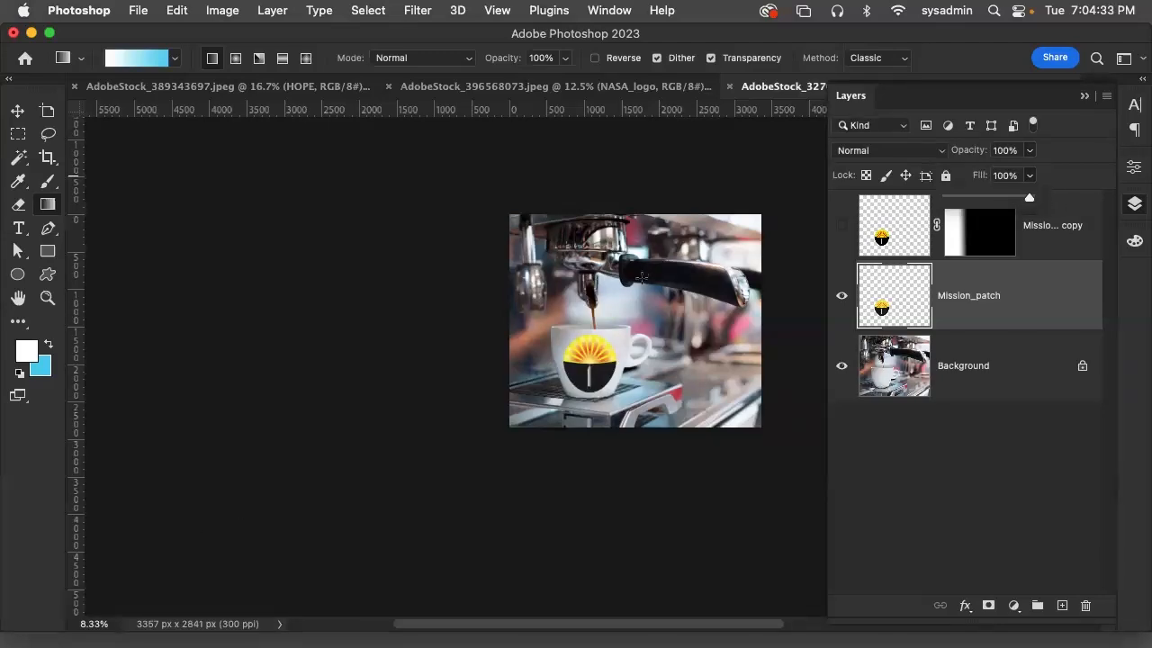
drag(633, 322, 411, 403)
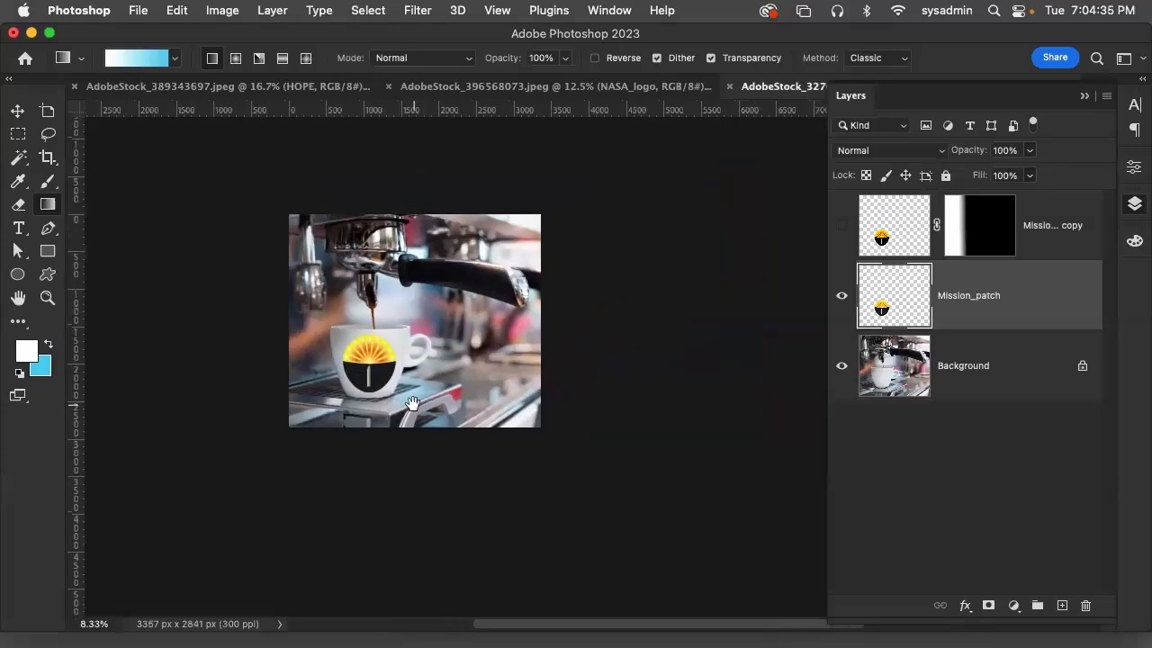
click(12, 111)
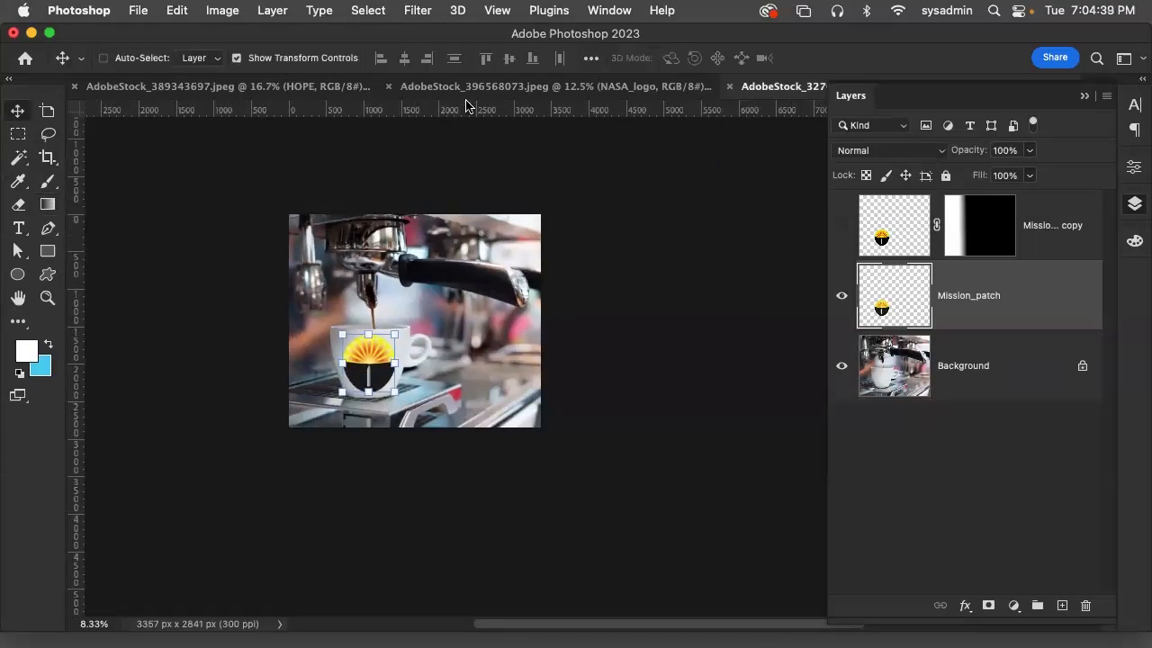
Switch to Adobe Stock in Firefox and replace the coffee shop search with an image search for packaging
mouse_move(489, 635)
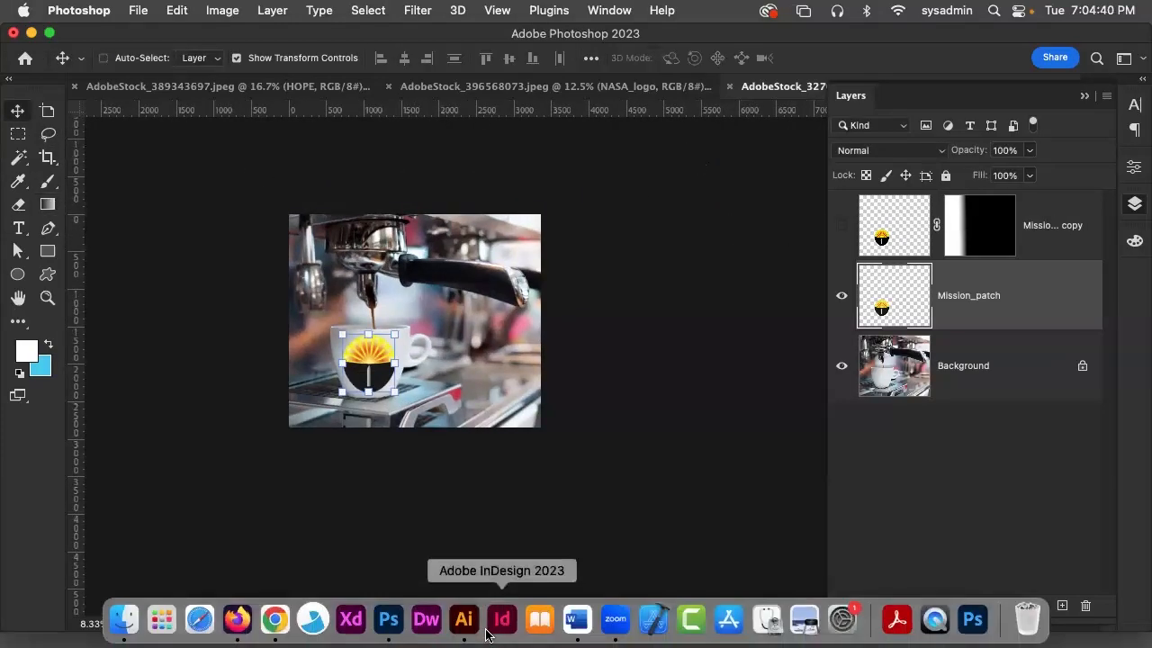
click(244, 629)
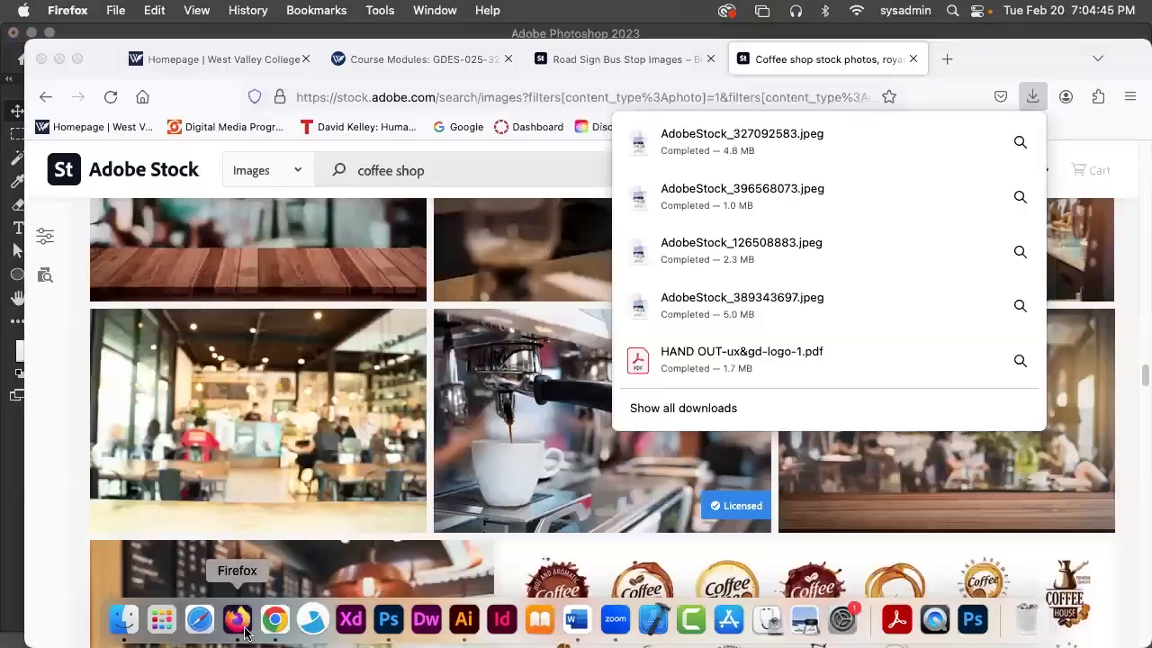
drag(468, 171, 54, 171)
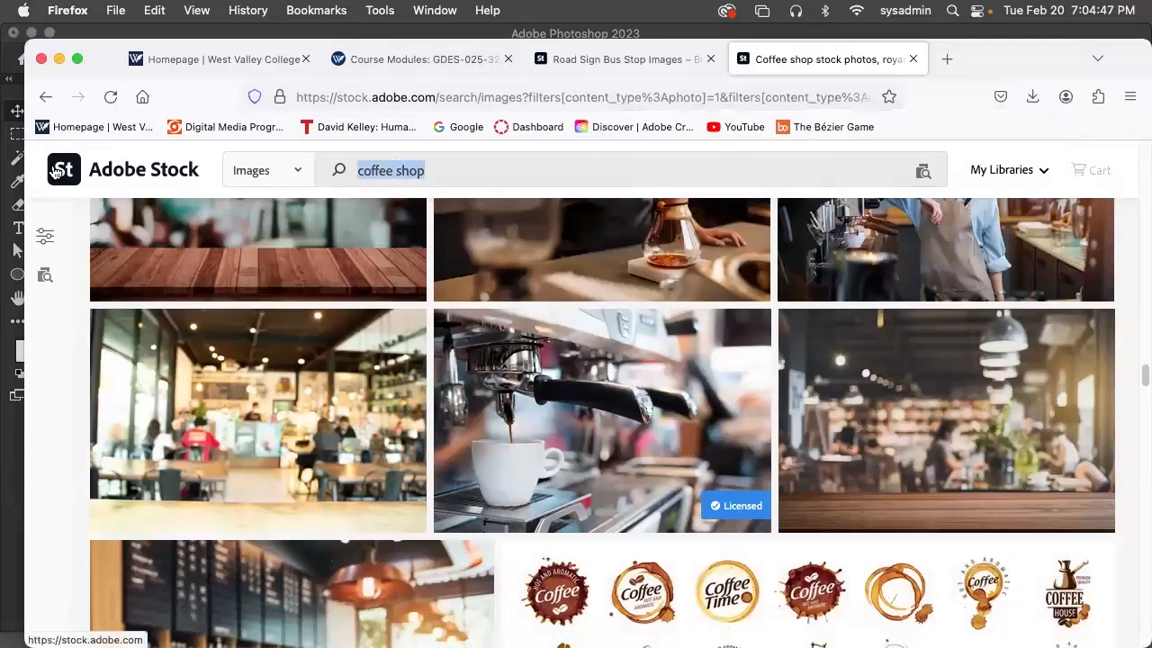
text(b)
key(BackSpace)
text(pack)
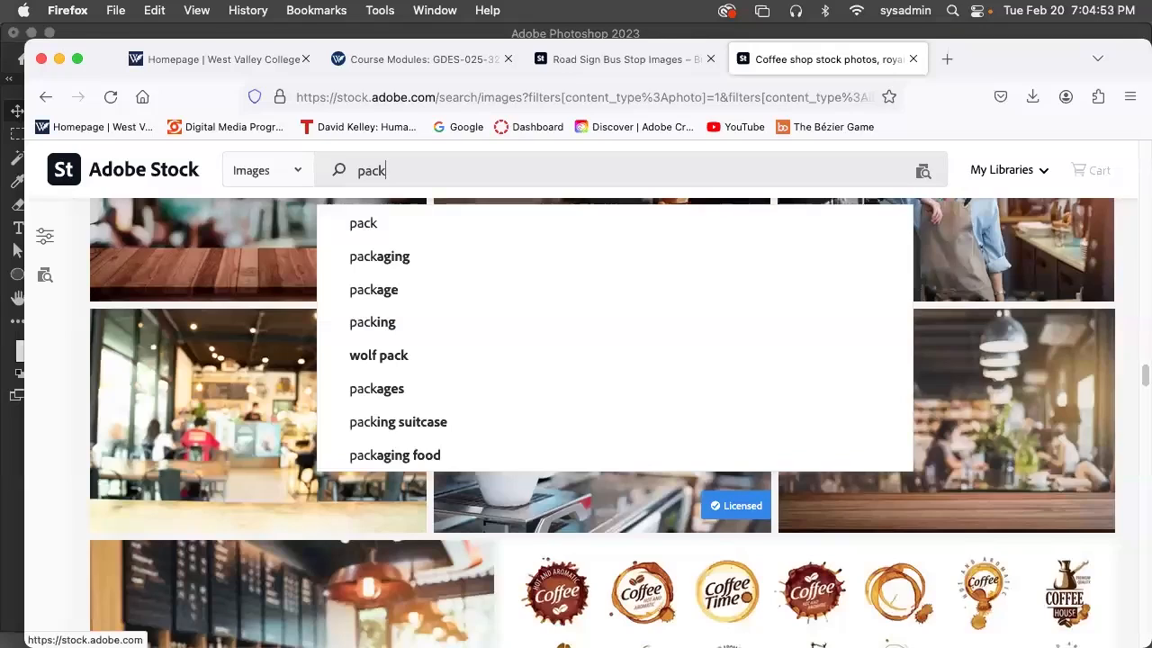
click(378, 258)
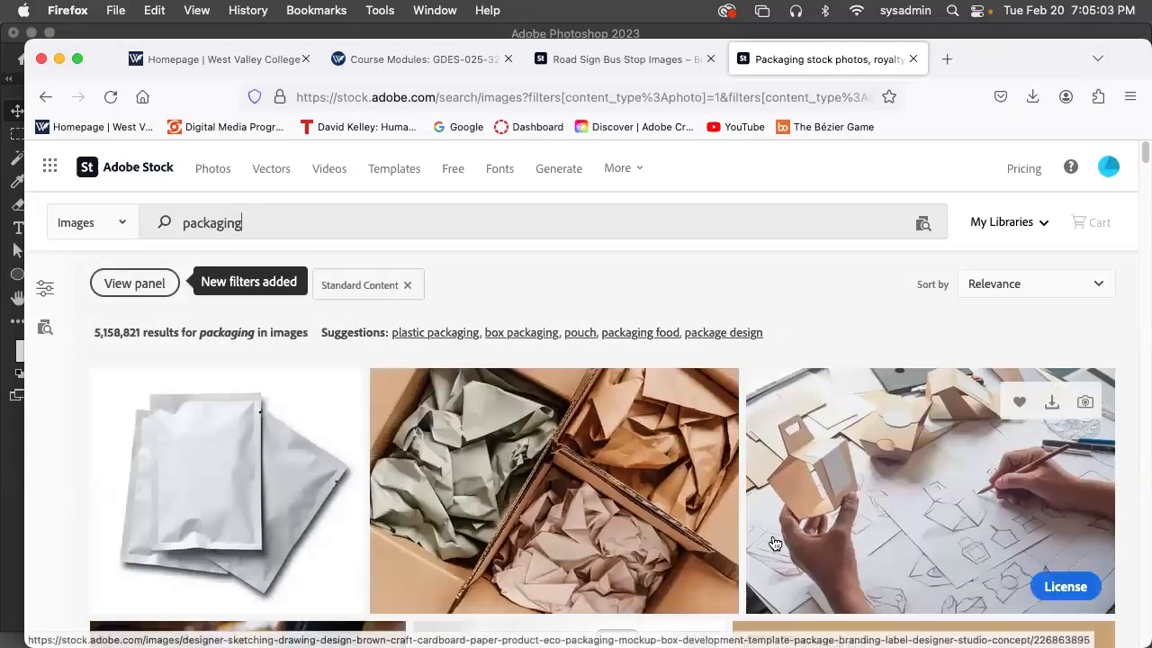
Look through the packaging images for blank pouches, boxes and bottles that could carry a design
scroll(771, 479, down, 2)
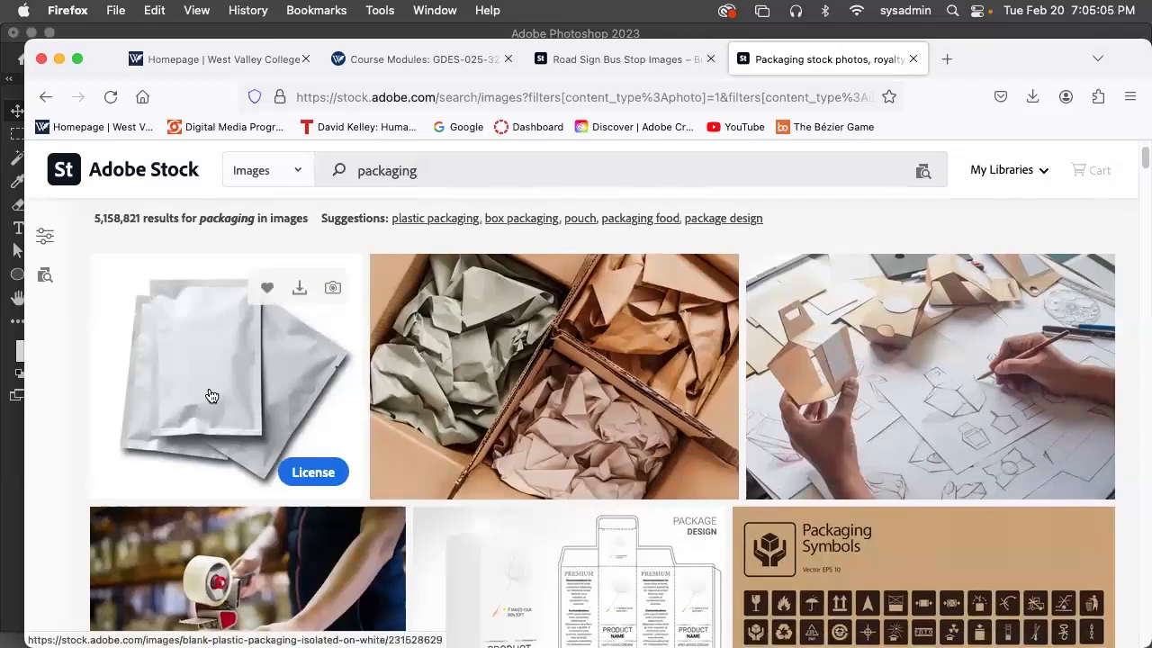
scroll(589, 462, down, 2)
scroll(590, 461, down, 3)
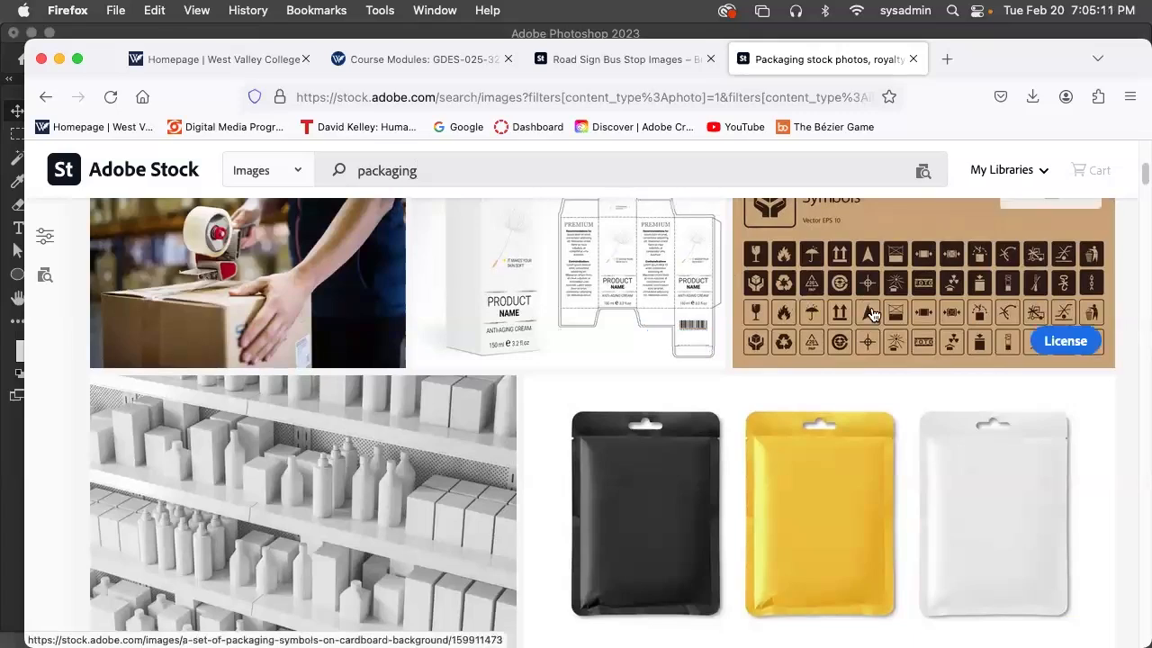
scroll(657, 354, down, 7)
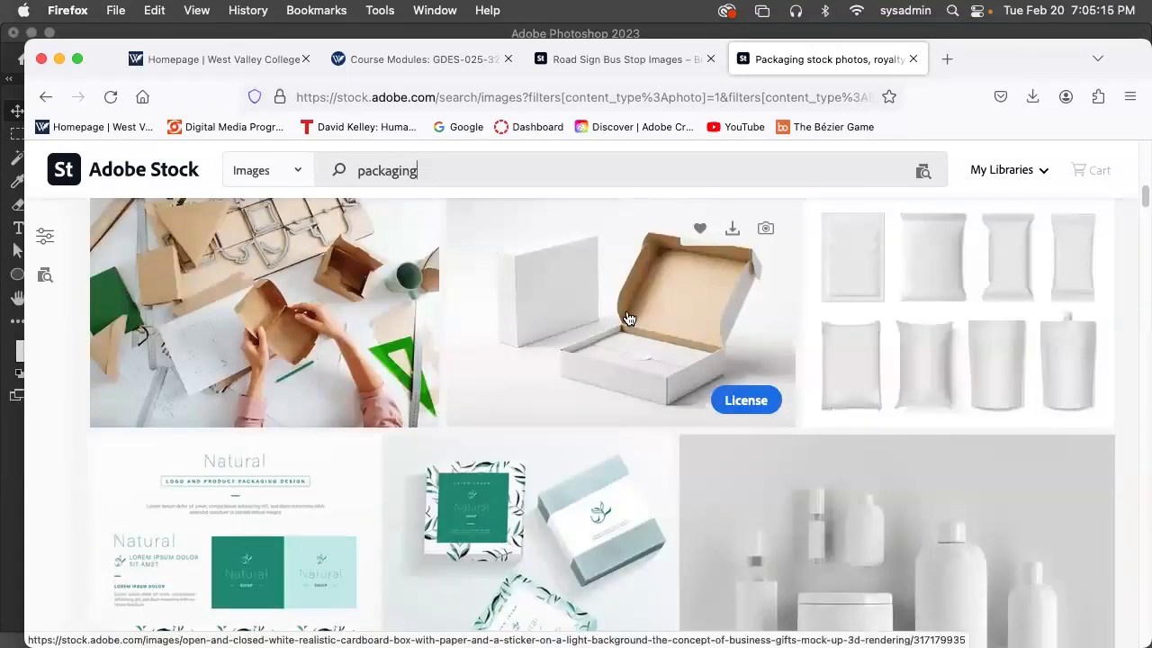
scroll(733, 396, down, 5)
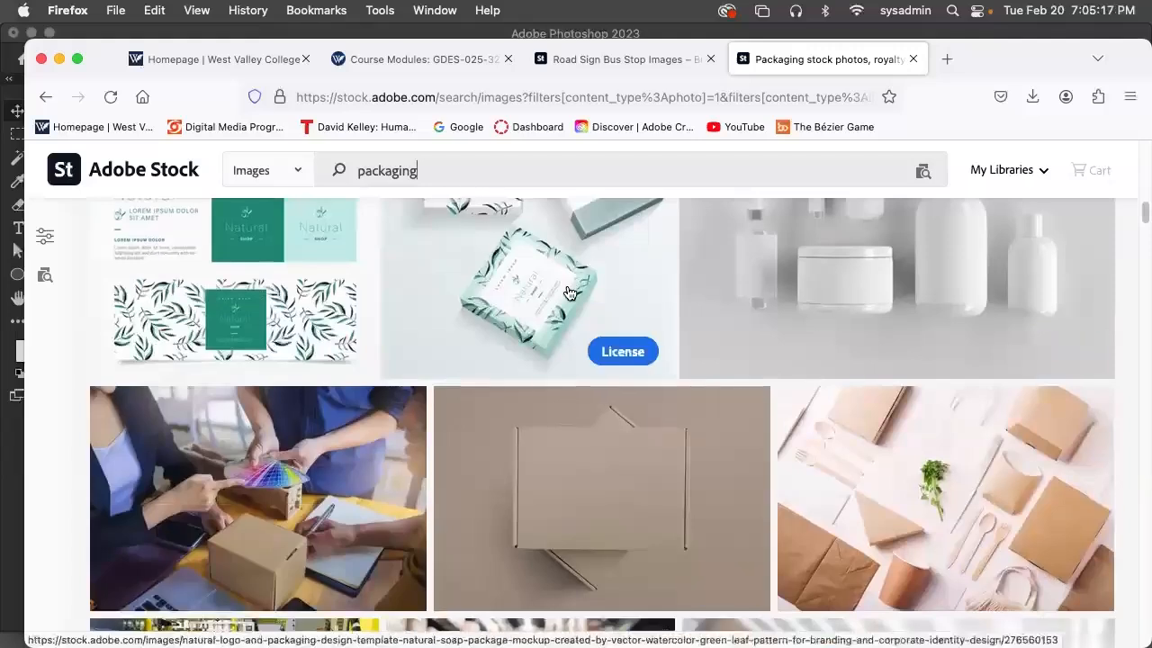
scroll(569, 328, down, 8)
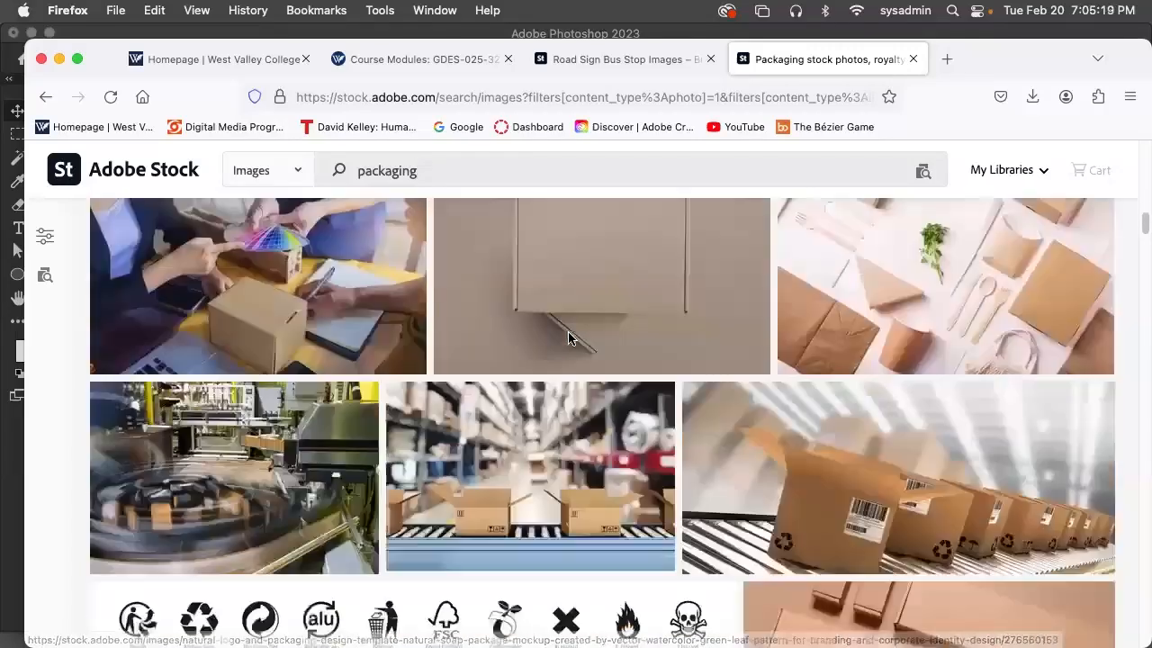
scroll(571, 343, down, 10)
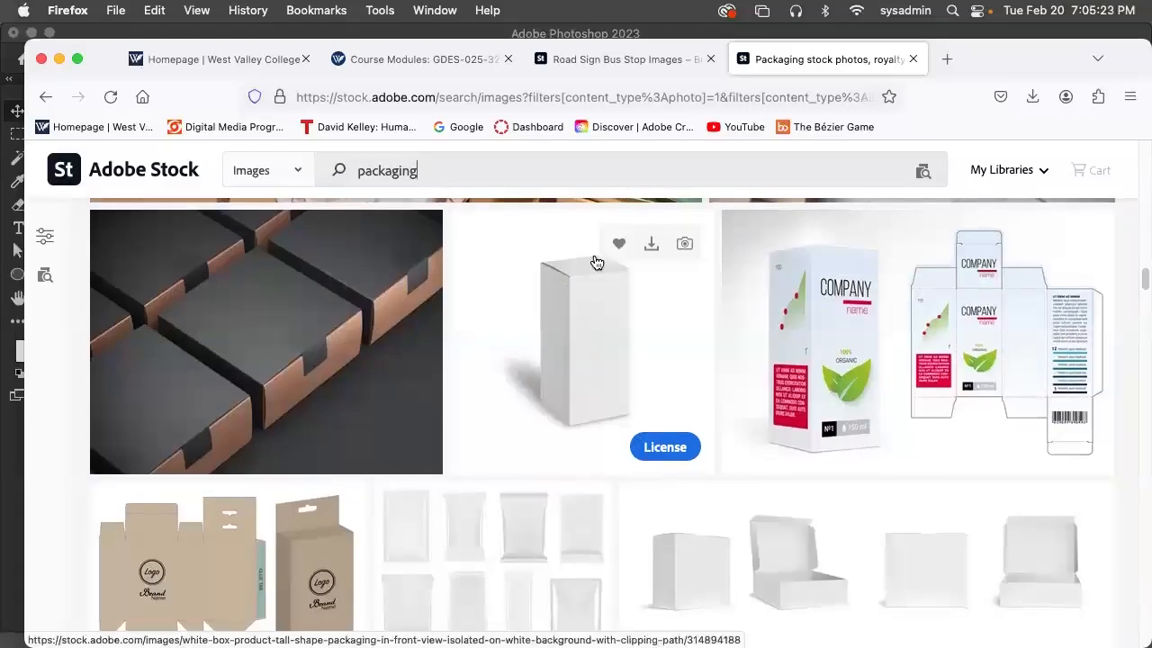
Search Adobe Stock images for wine bottle
drag(432, 171, 277, 172)
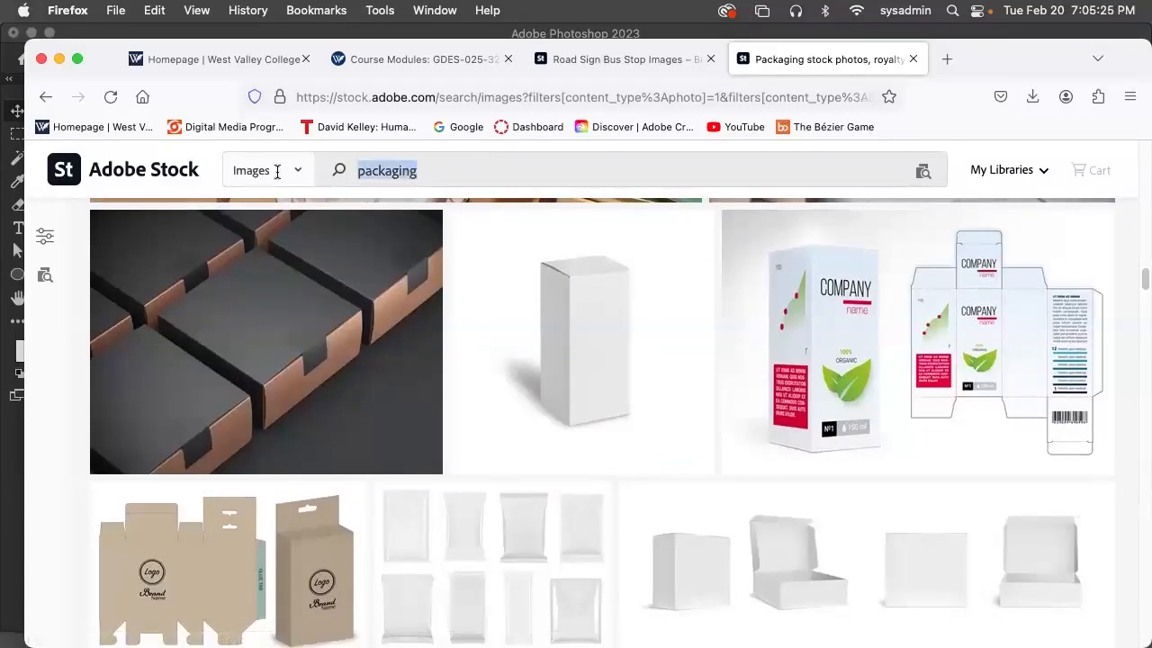
text(wine)
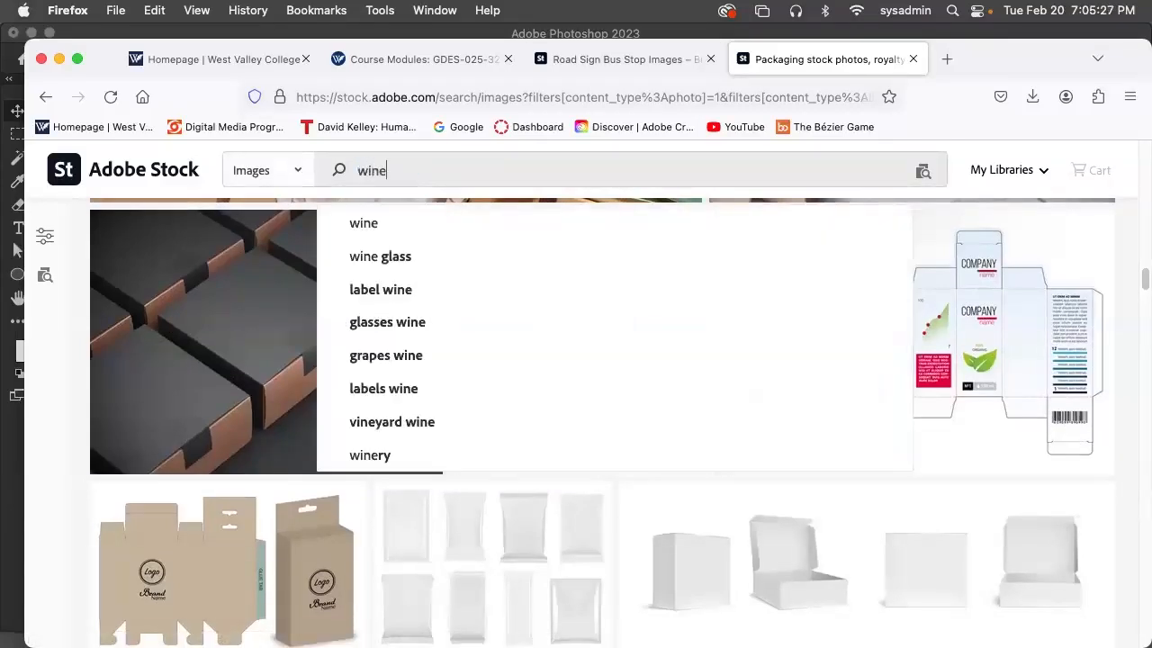
text( bo)
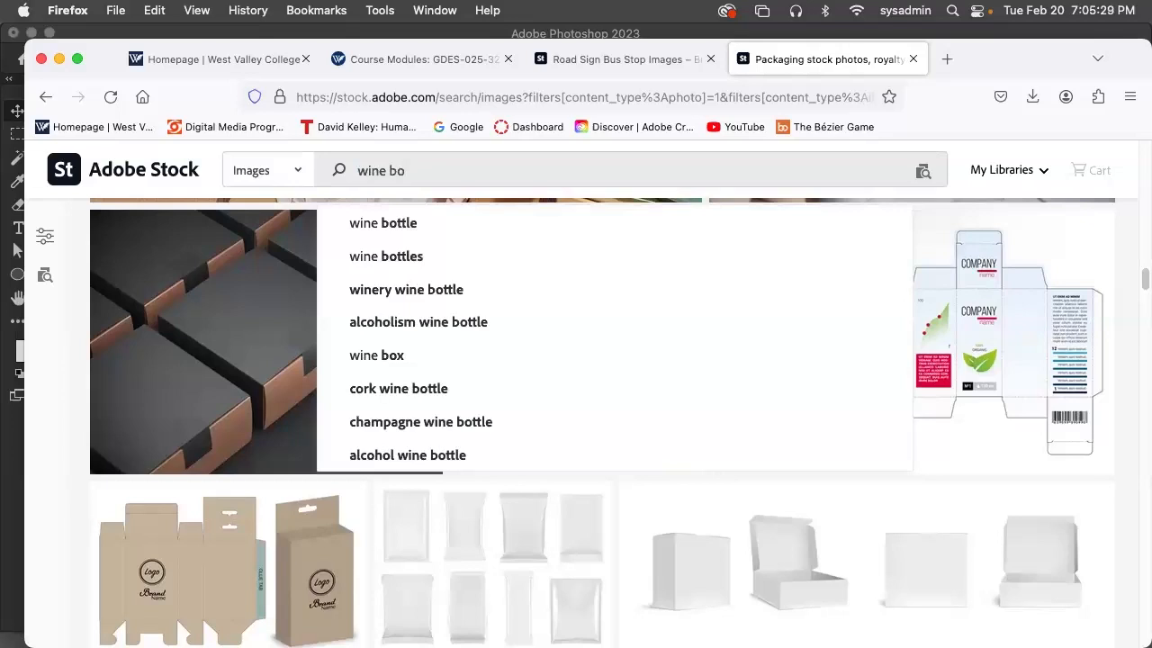
text(ttle)
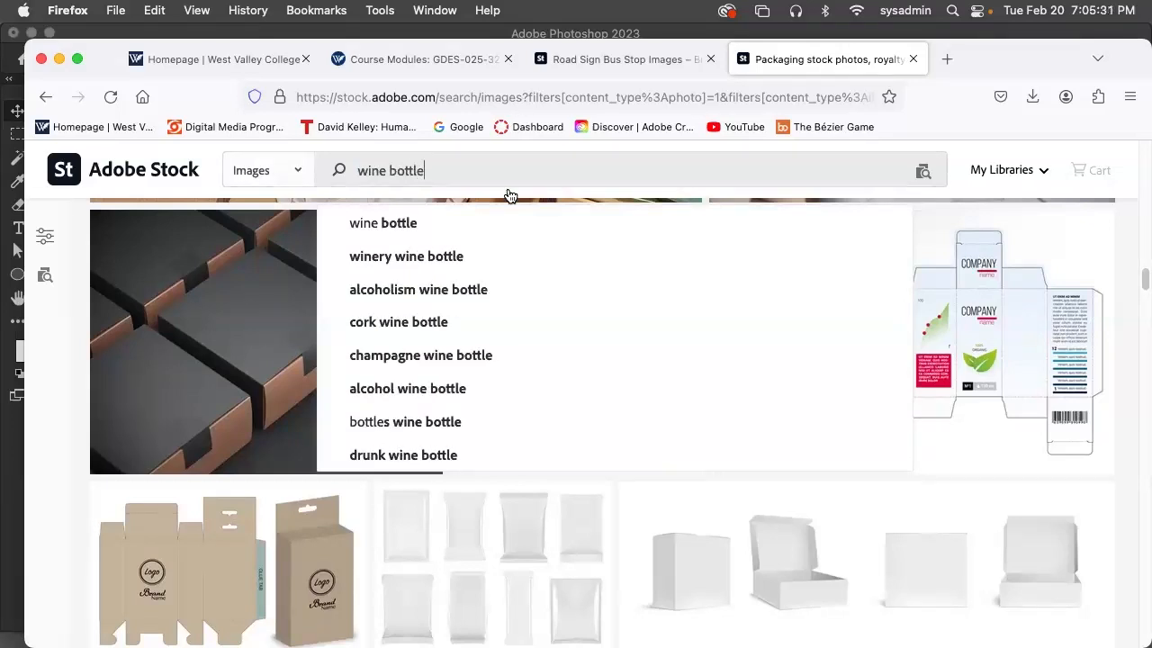
key(Return)
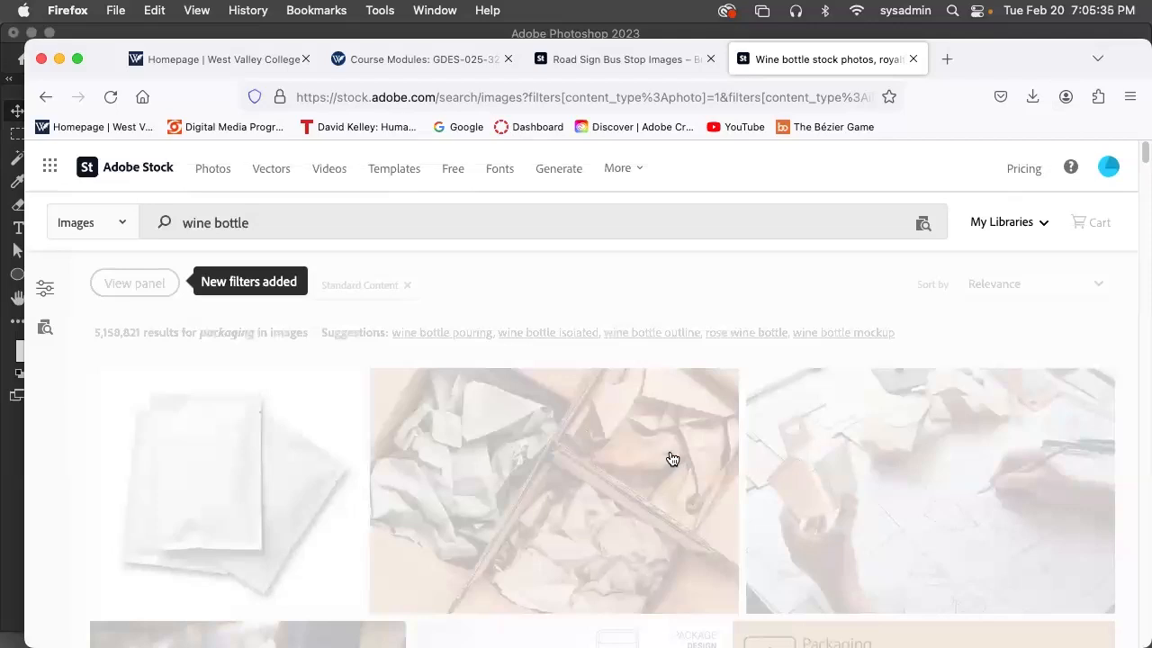
Look through the wine bottle images for bottles with blank labels that could carry a design
scroll(645, 493, down, 3)
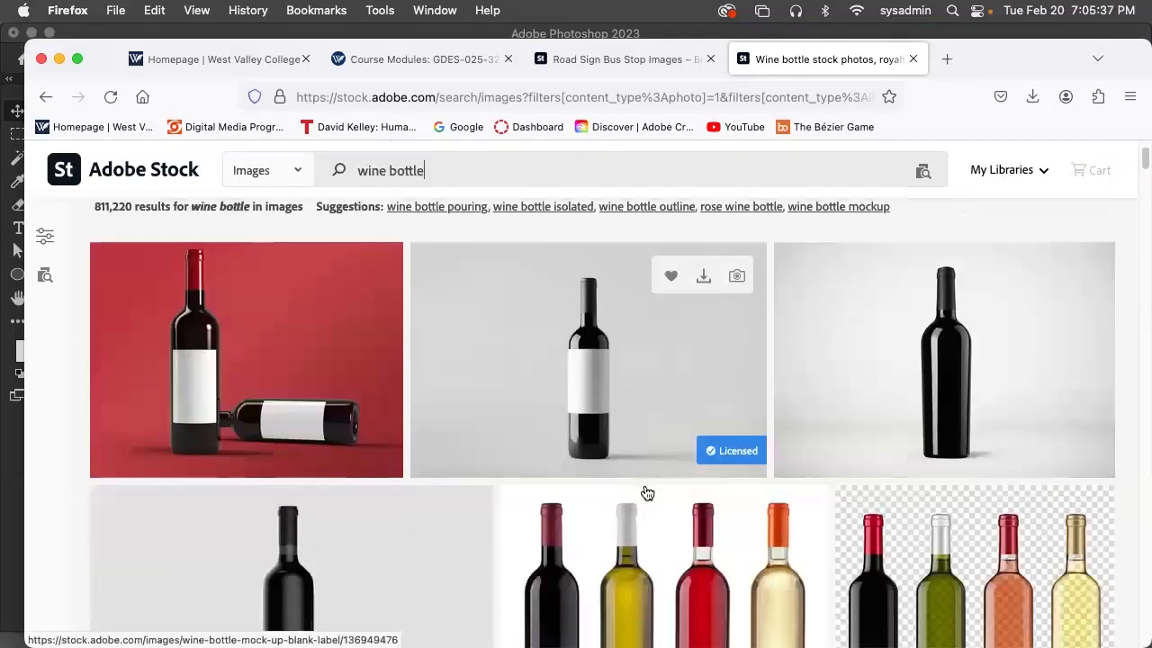
scroll(644, 493, down, 10)
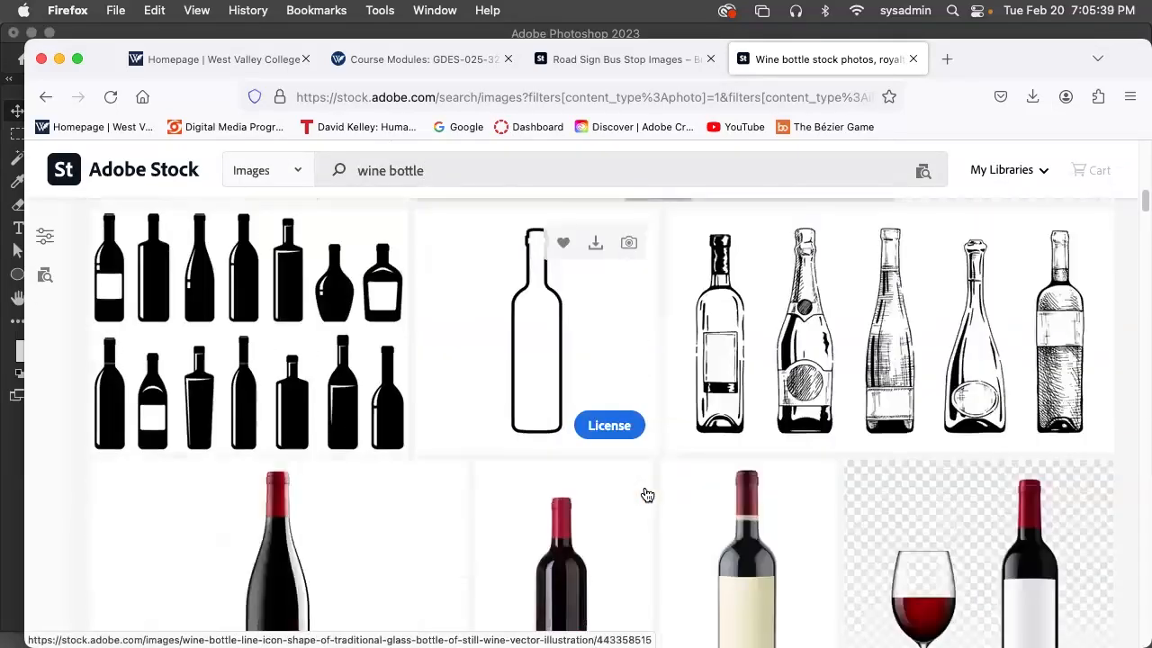
scroll(646, 494, down, 10)
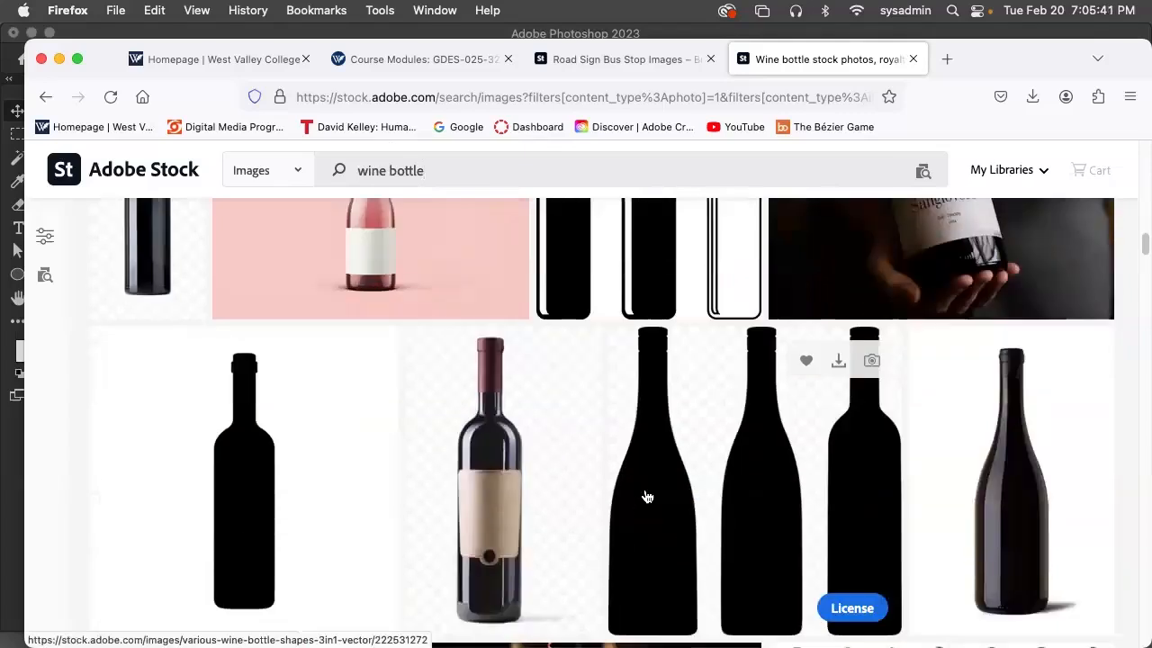
scroll(646, 496, down, 10)
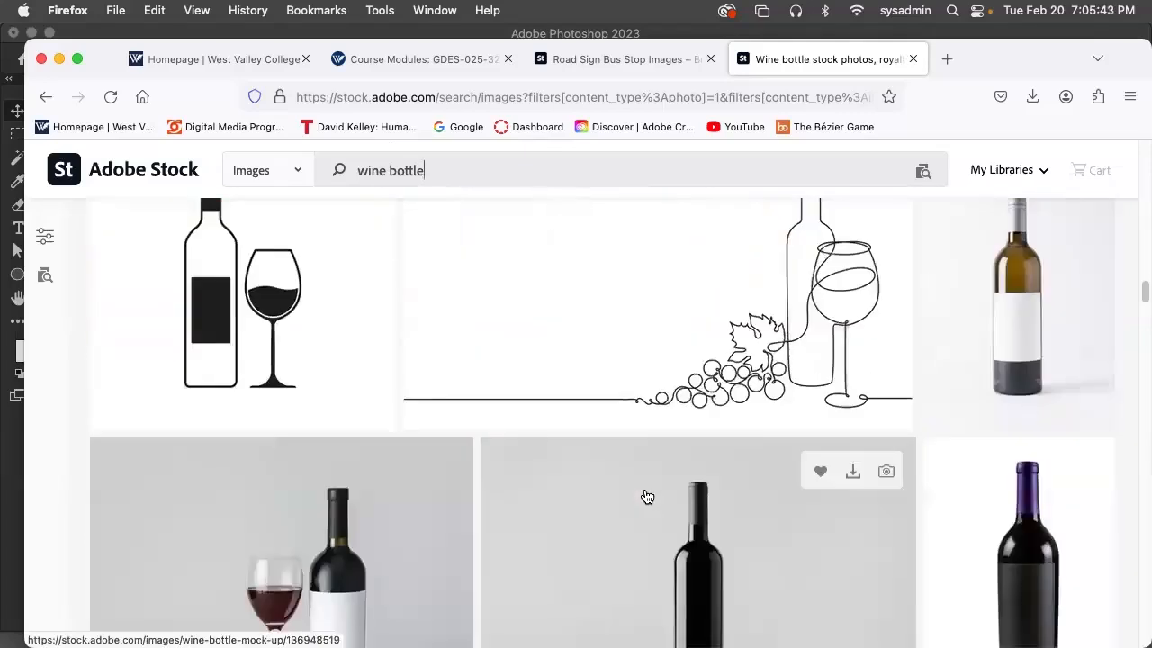
scroll(646, 495, down, 10)
scroll(646, 497, down, 10)
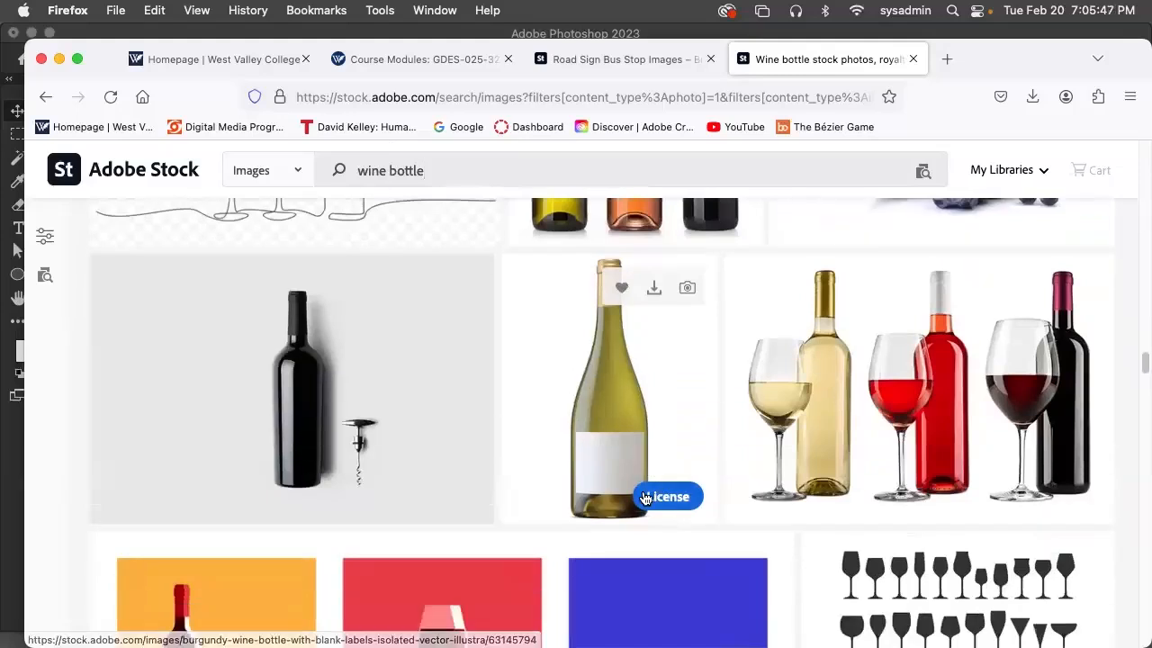
scroll(644, 497, down, 10)
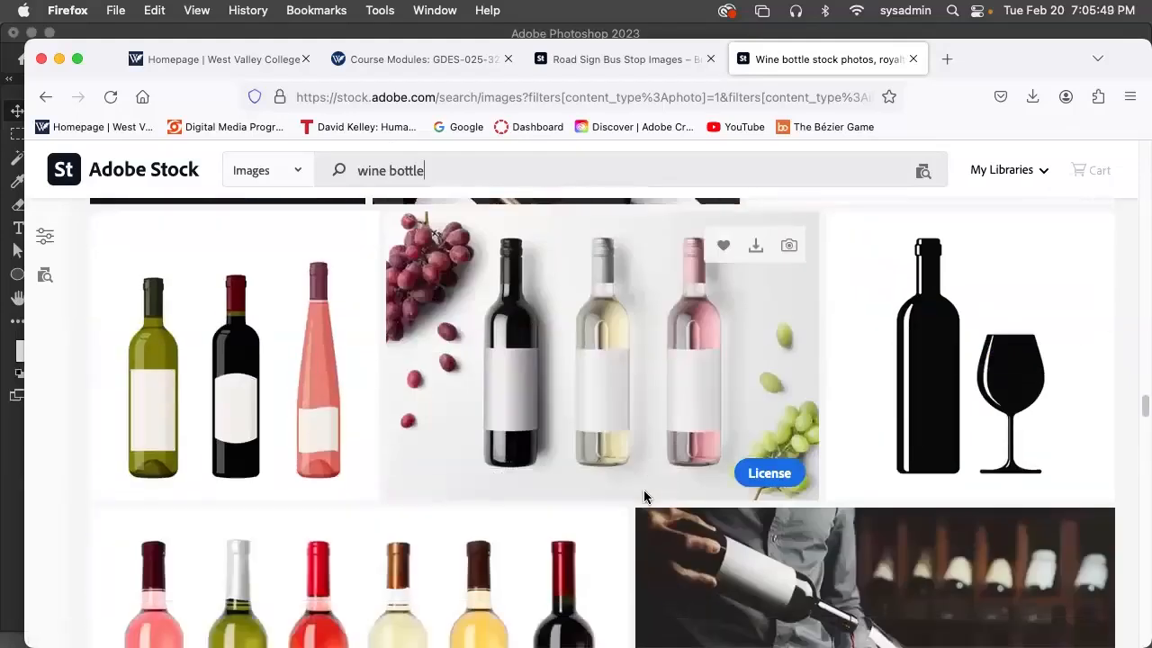
scroll(644, 495, down, 10)
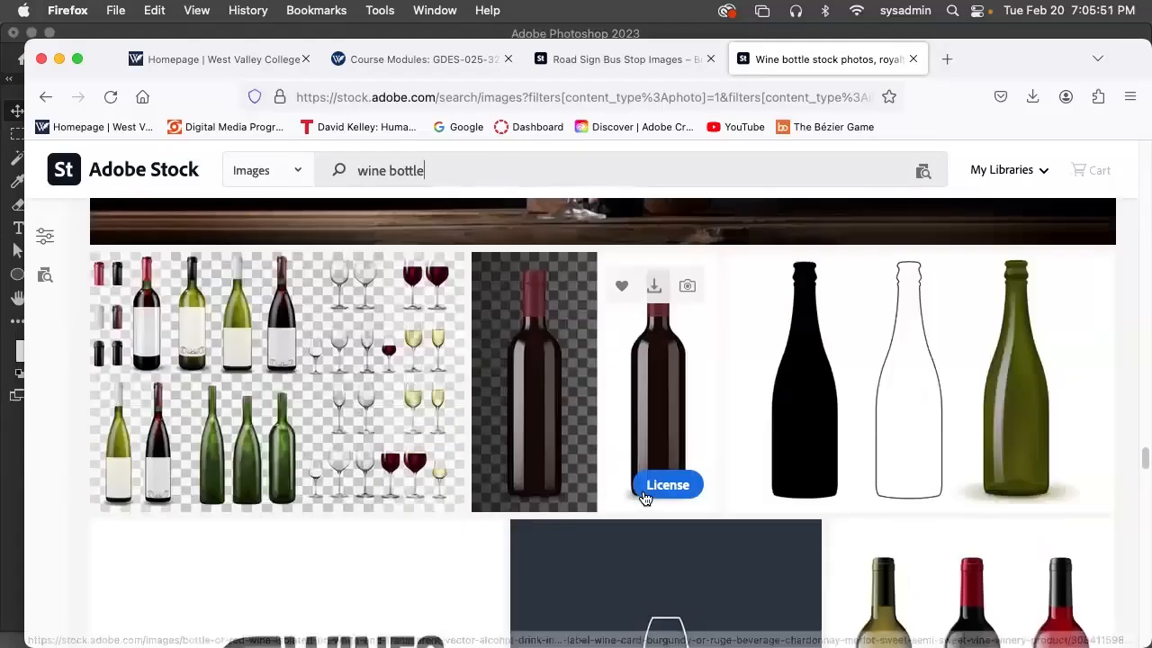
scroll(644, 497, down, 10)
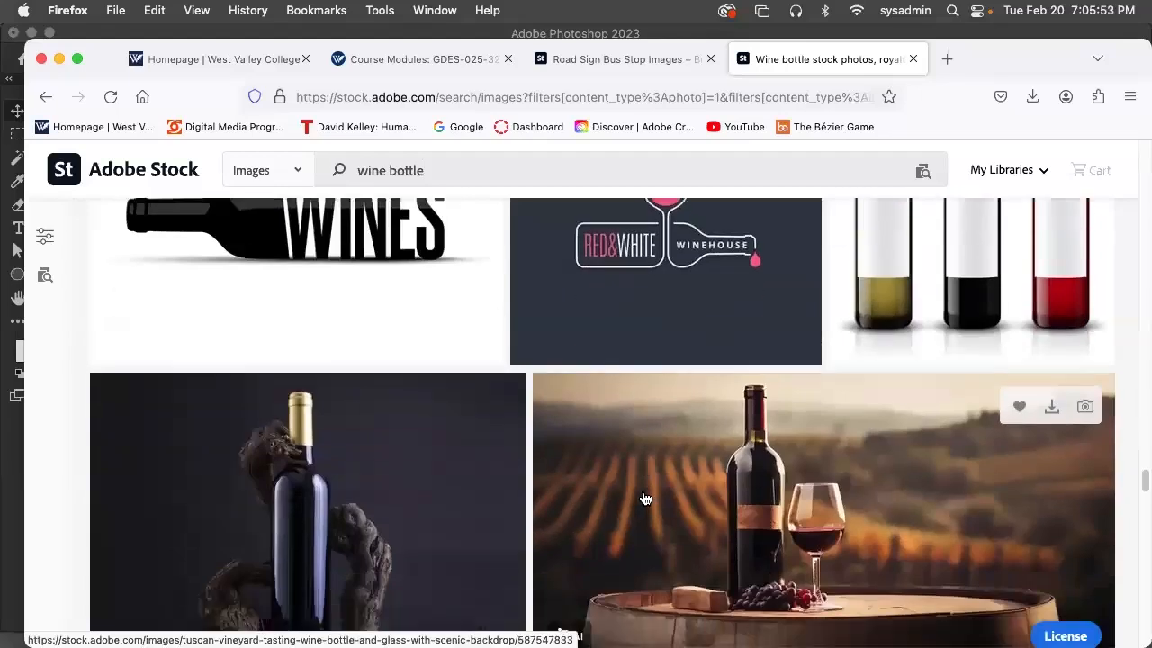
scroll(644, 498, down, 8)
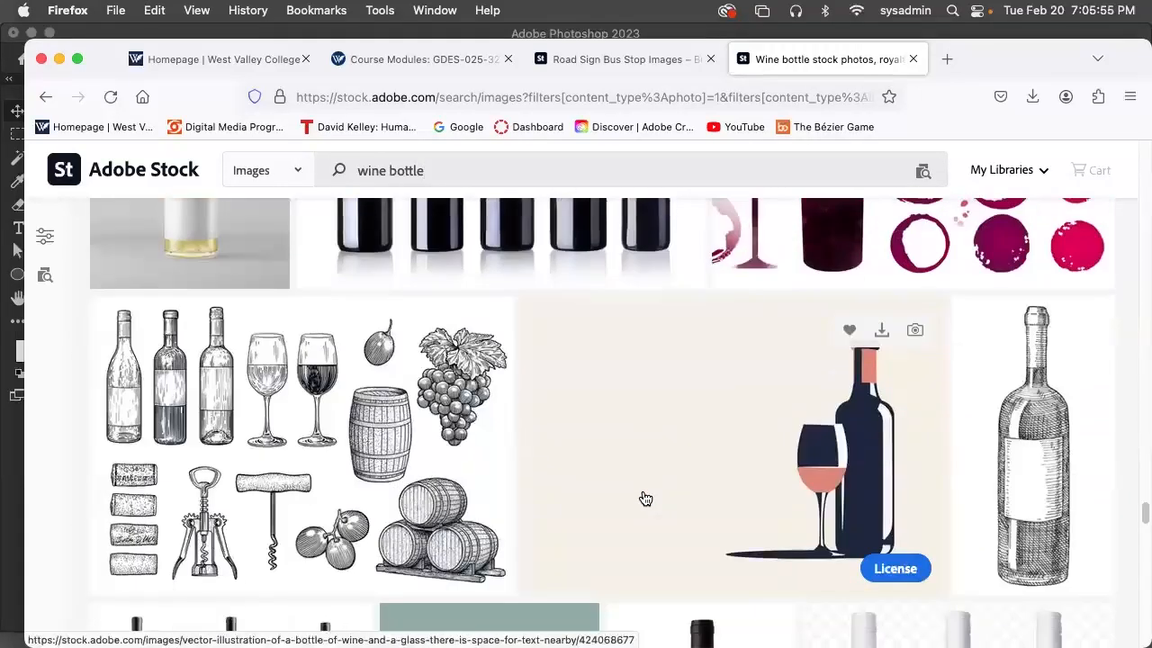
scroll(644, 498, down, 8)
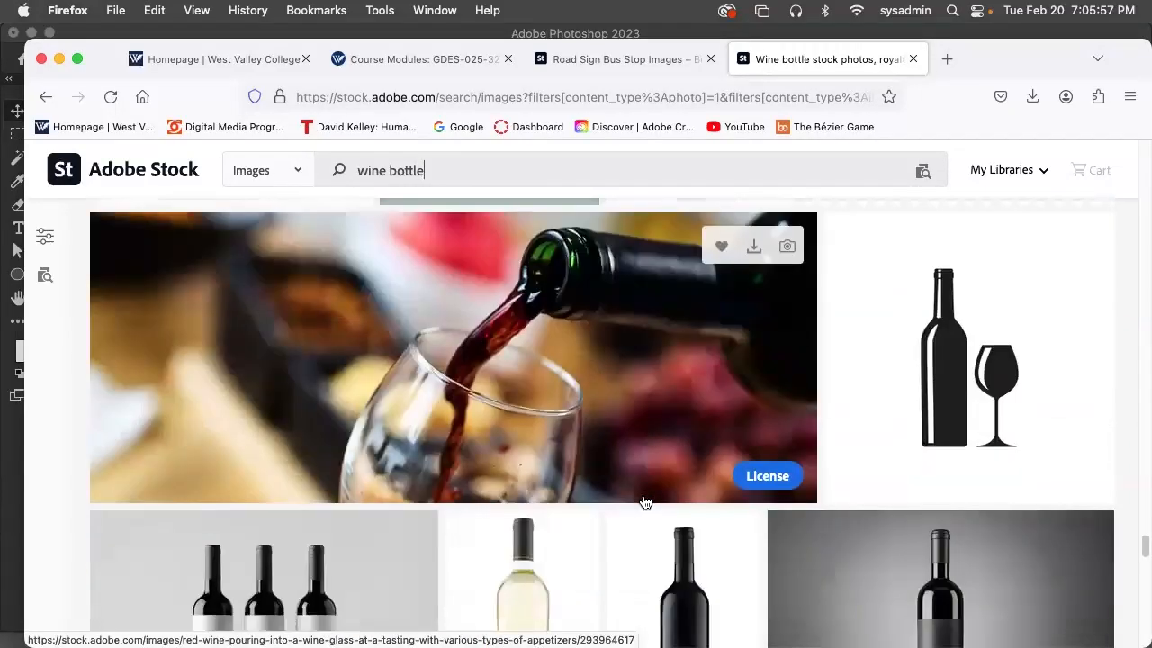
scroll(644, 501, down, 8)
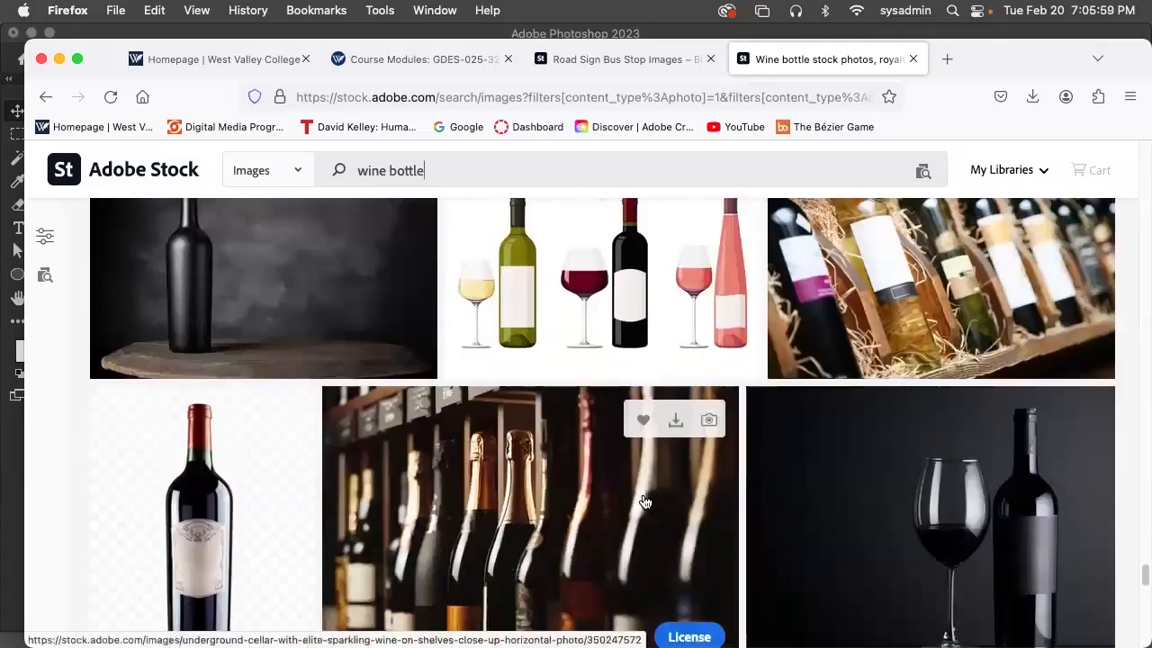
scroll(644, 501, down, 8)
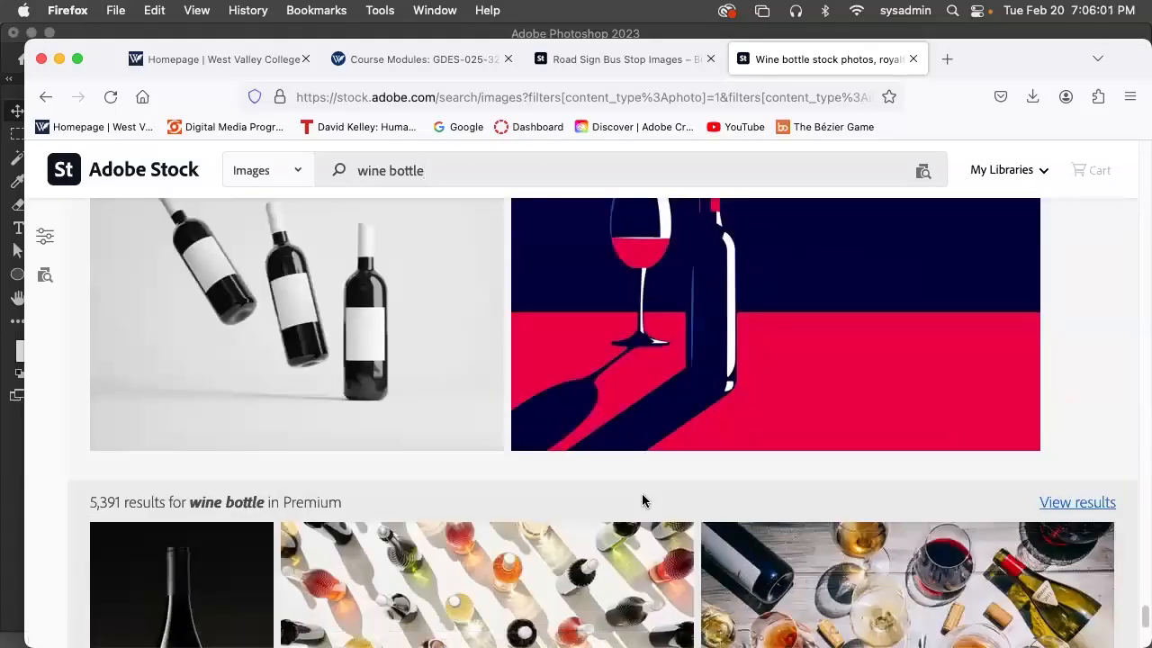
scroll(643, 501, down, 10)
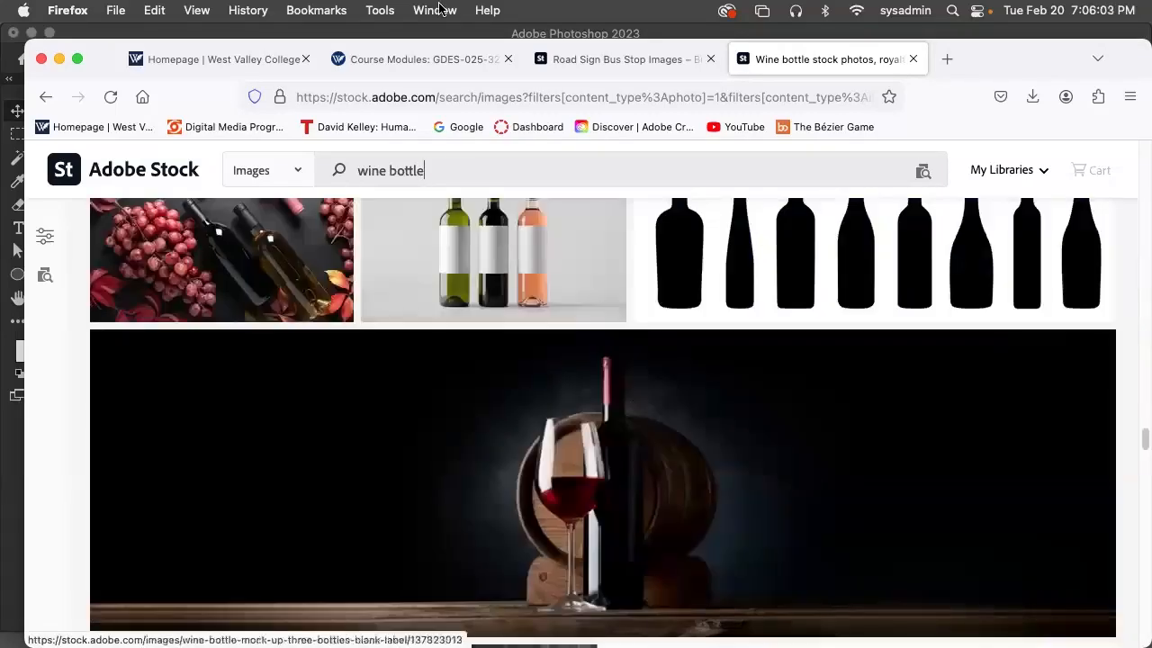
Replace the wine bottle search with an image search for water bottle
drag(427, 170, 356, 168)
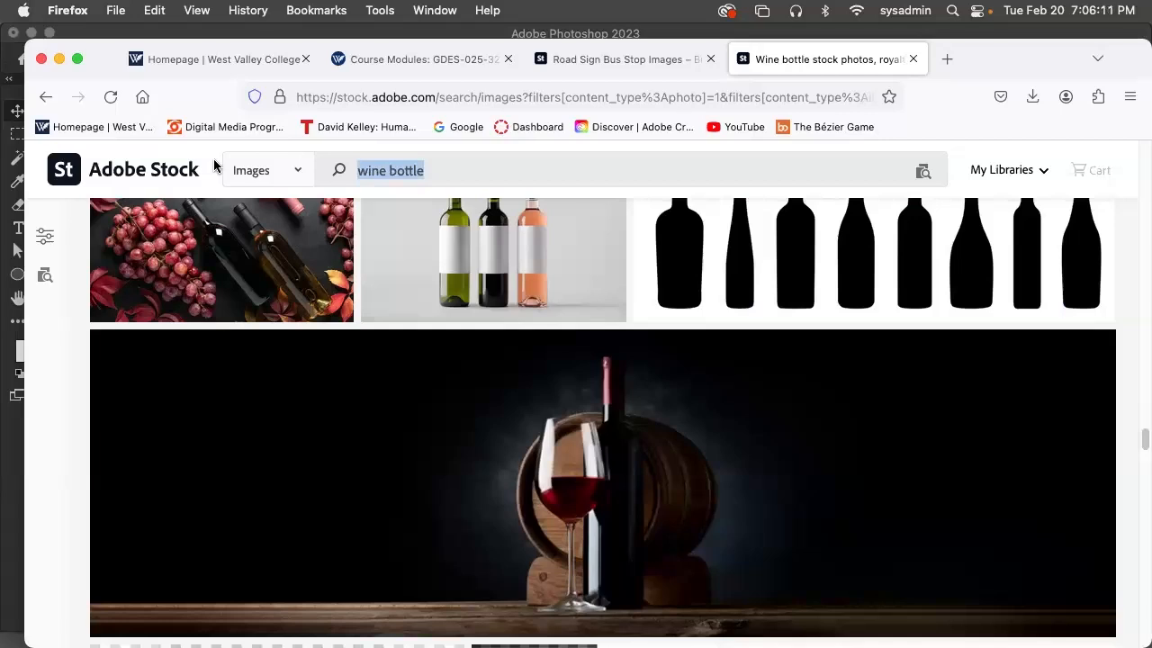
text(w)
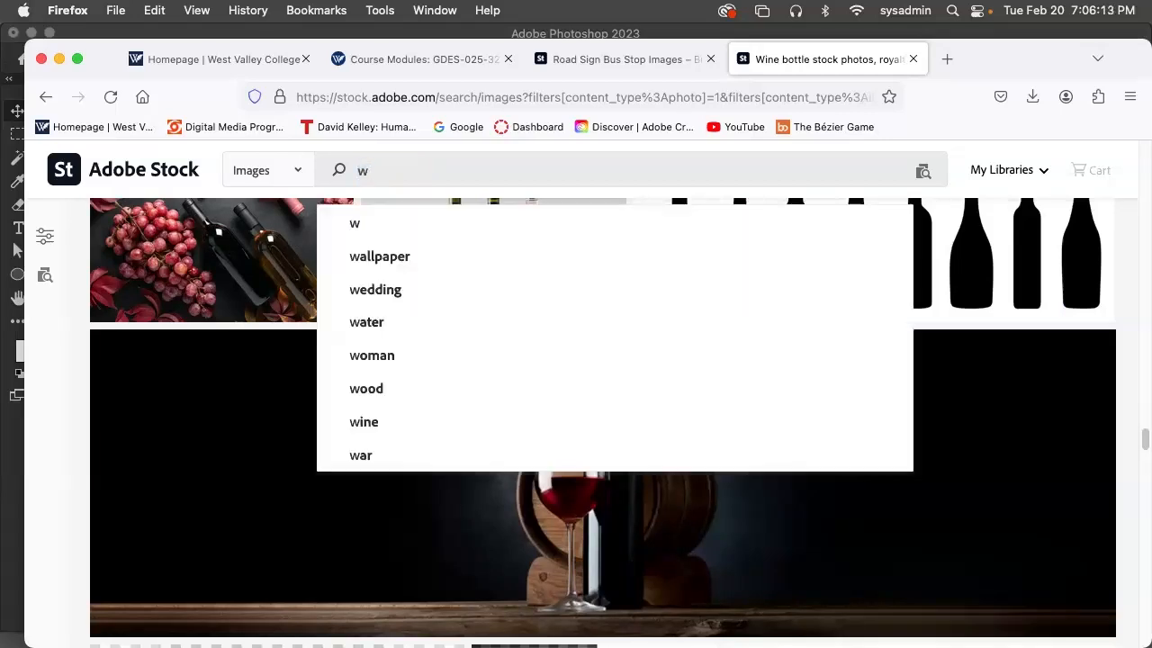
text(ater bo)
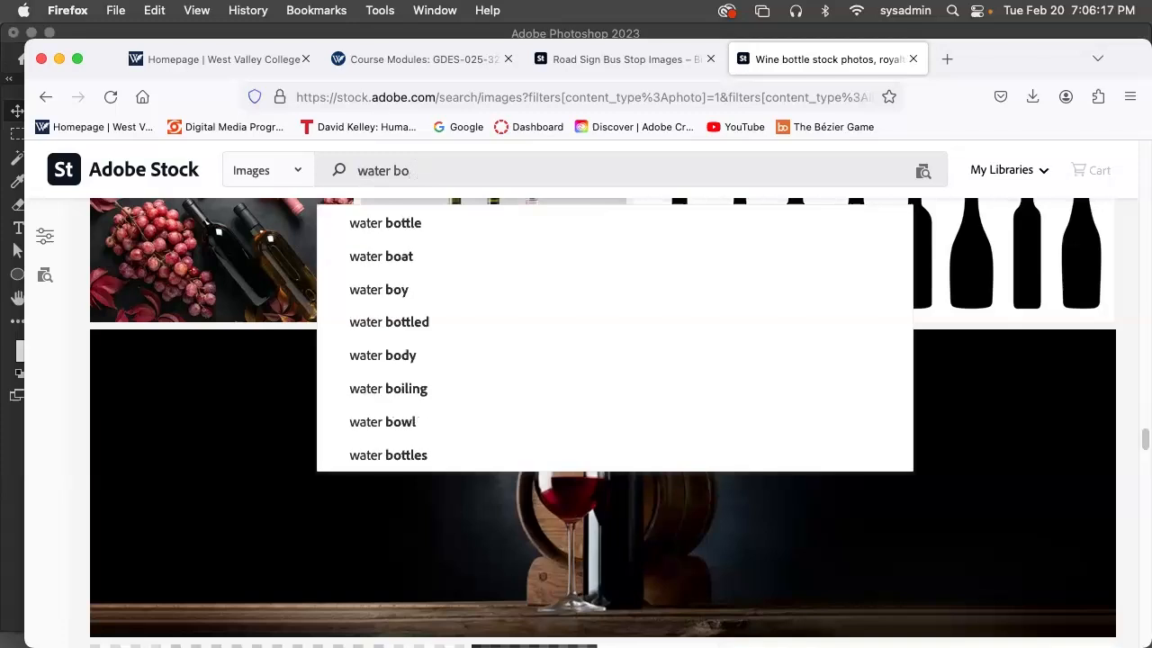
text(ottle)
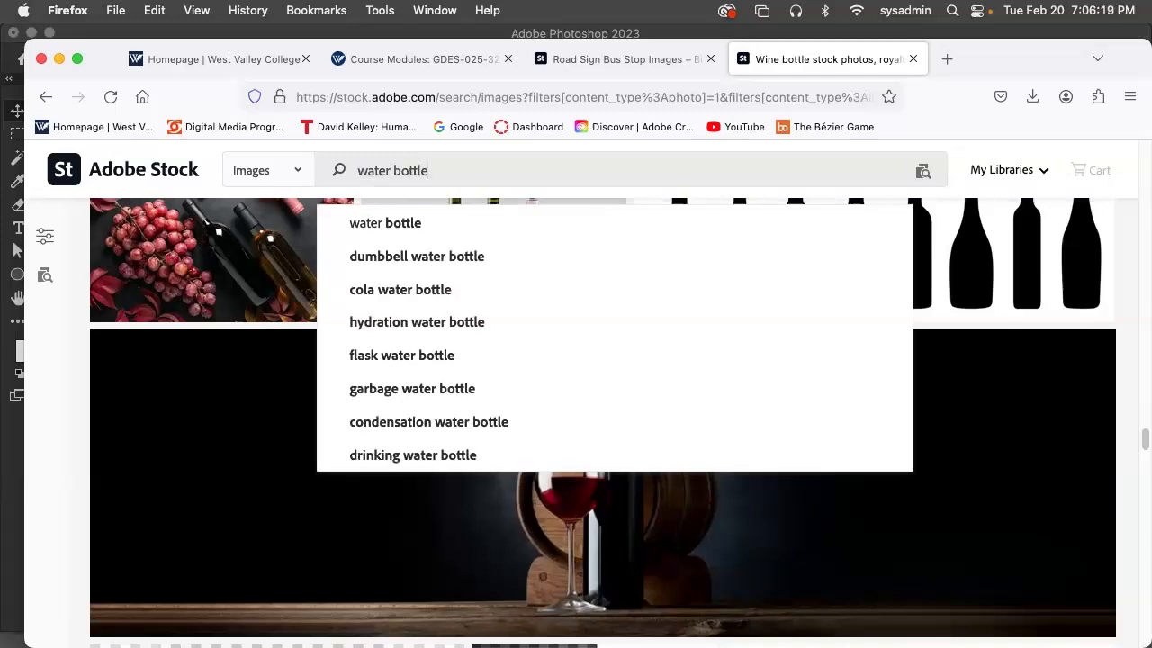
key(Return)
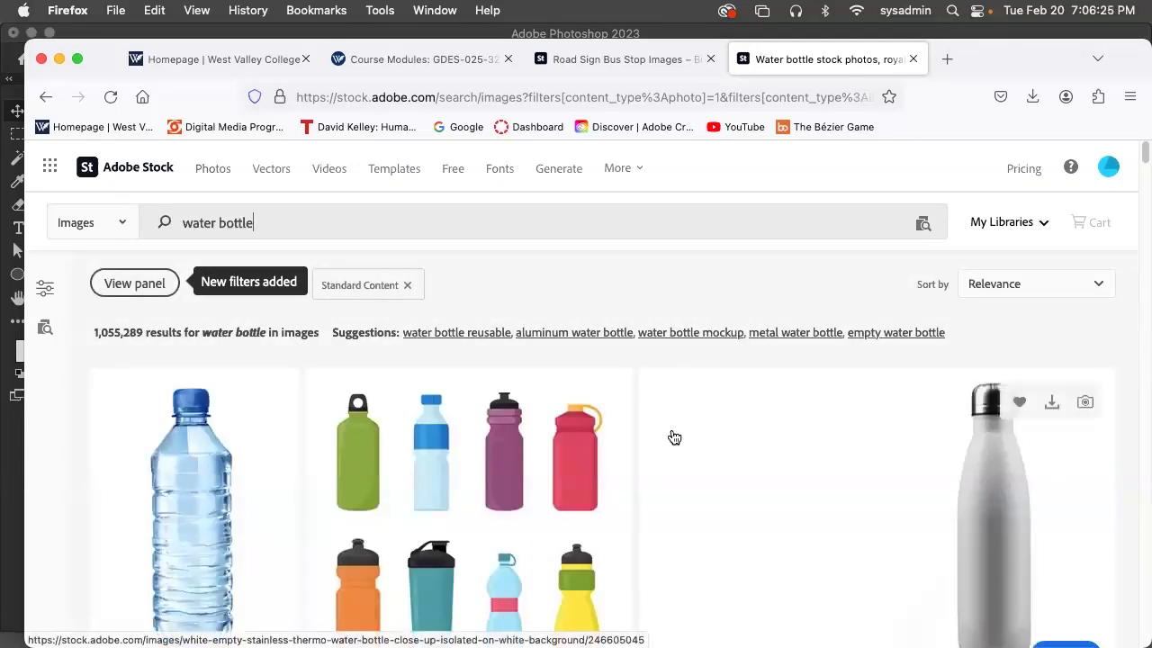
Examine the water bottle images for plain reusable or blank-labelled bottles suitable for a mockup, down to the Premium collection
scroll(674, 437, down, 5)
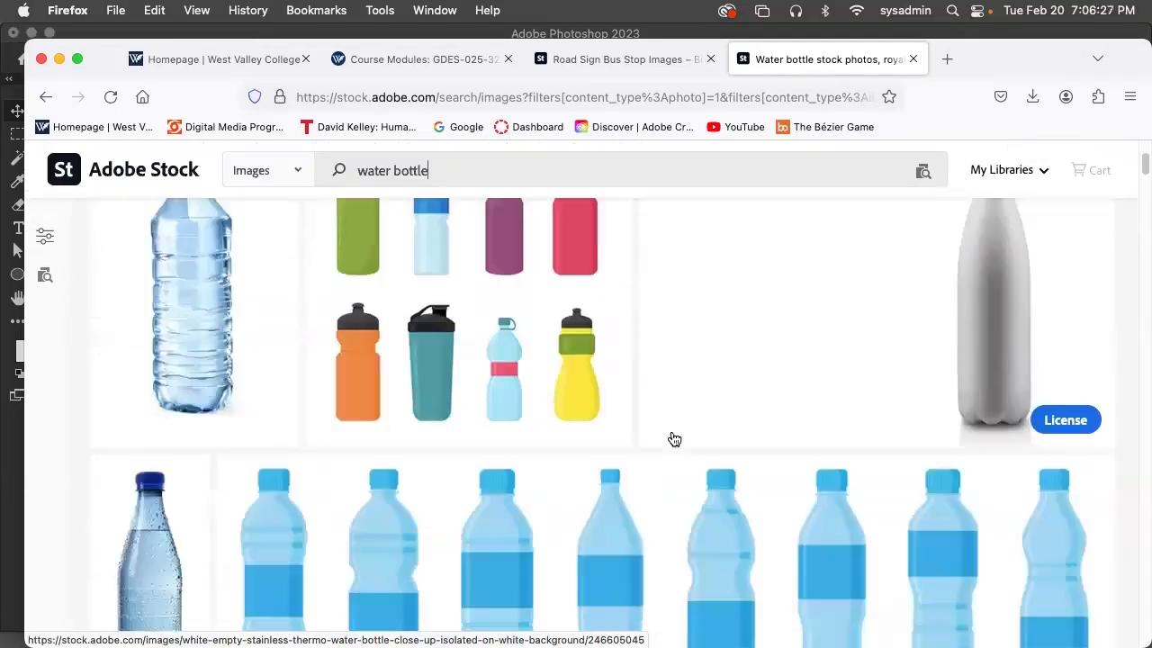
scroll(819, 405, down, 5)
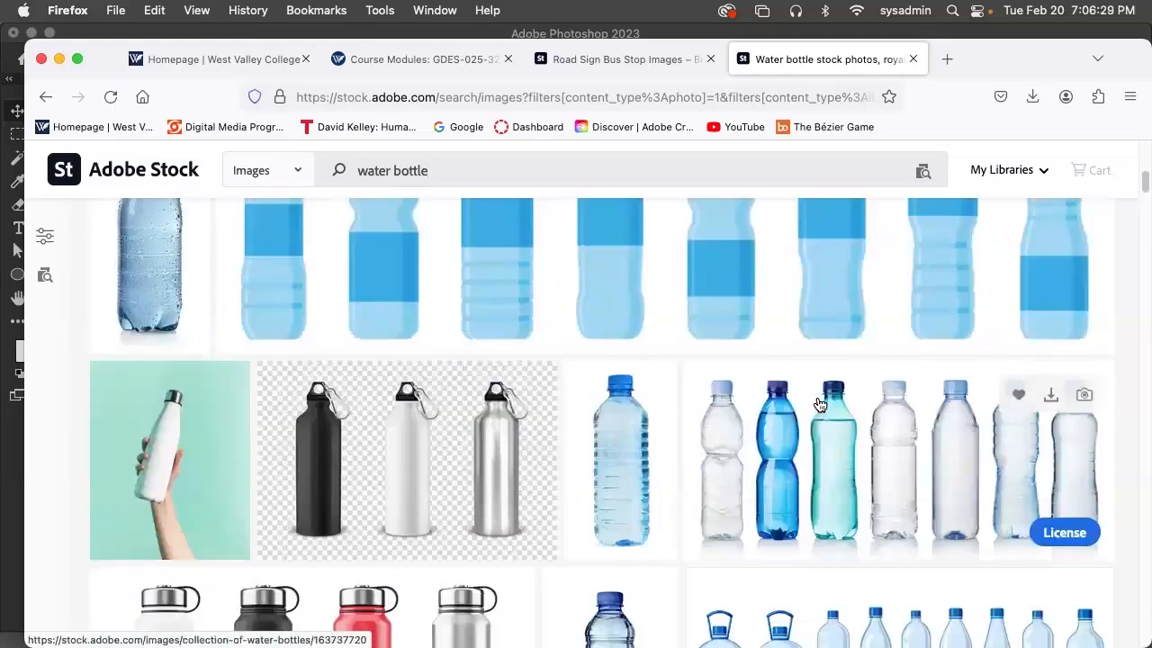
scroll(819, 404, down, 8)
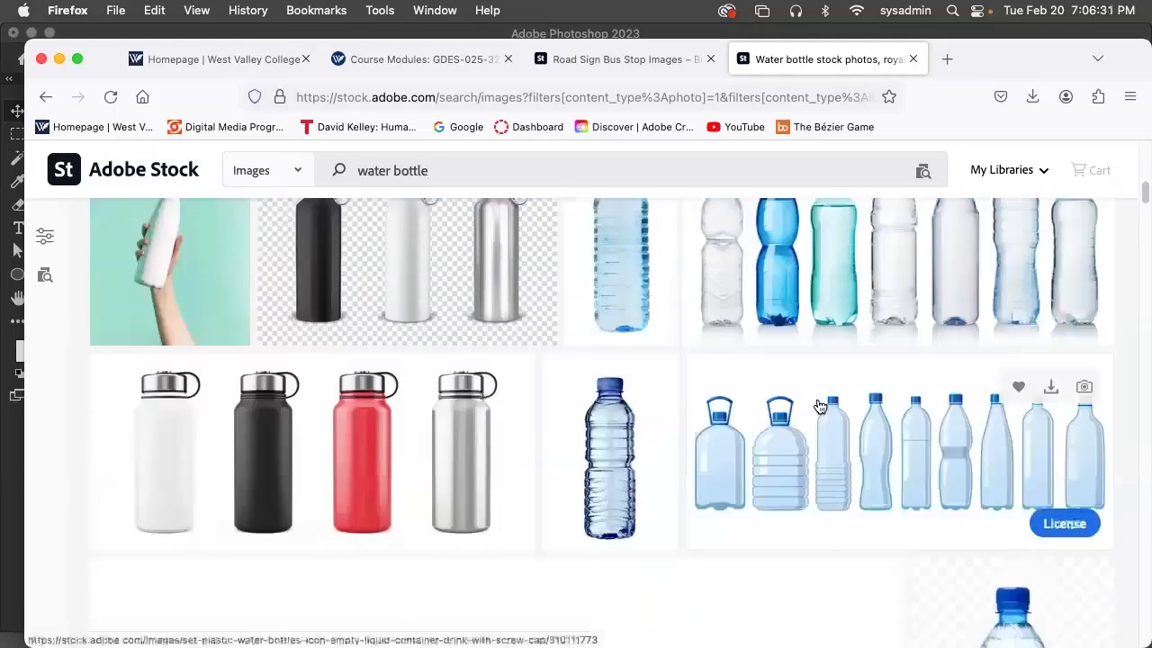
scroll(819, 409, down, 6)
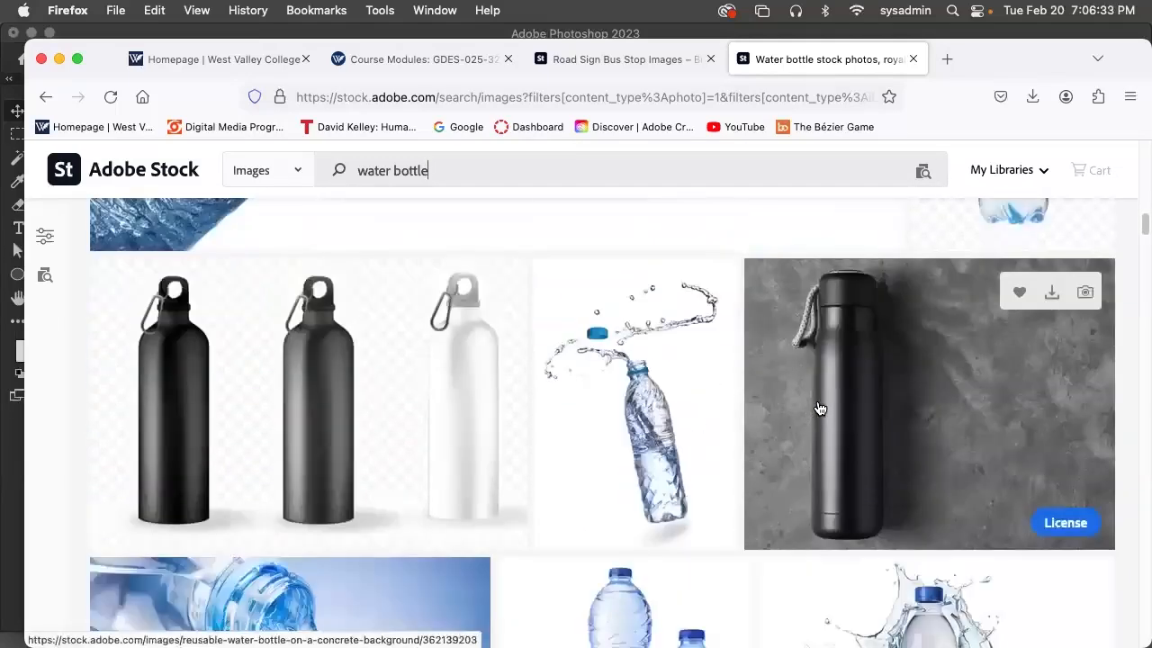
scroll(819, 408, down, 6)
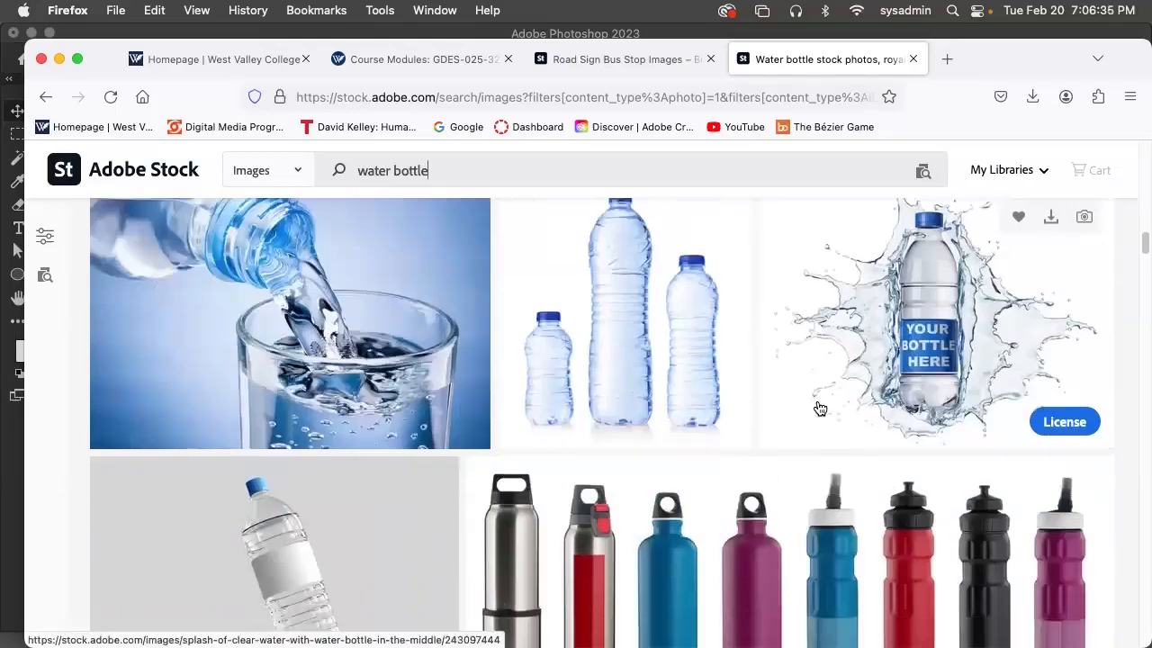
scroll(819, 409, down, 6)
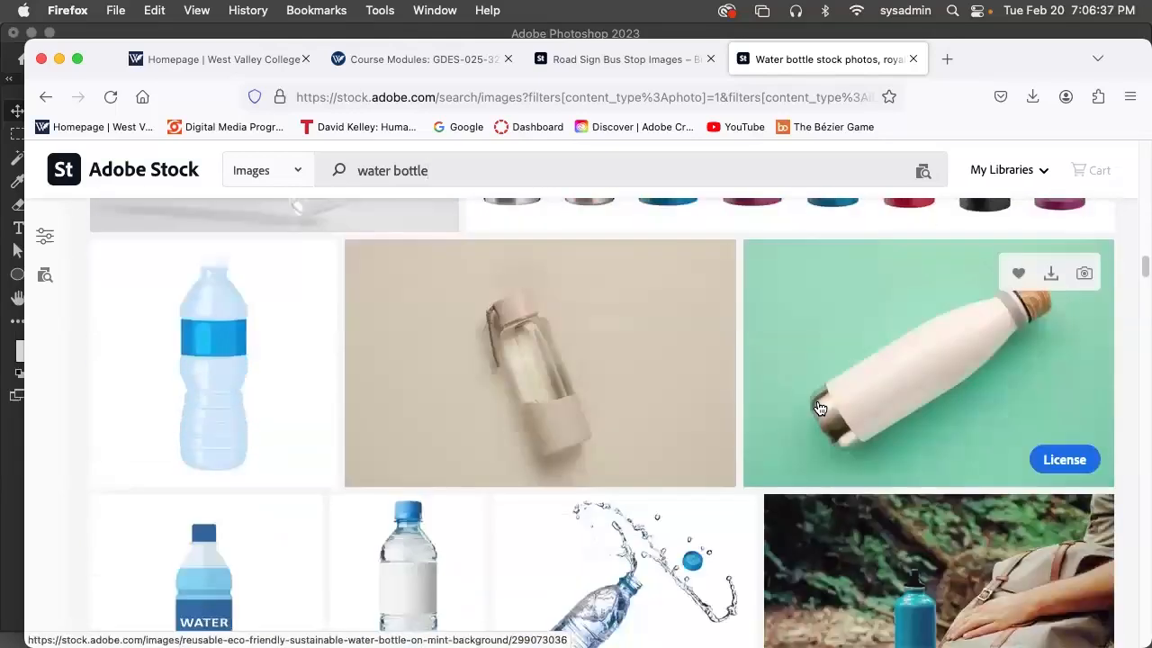
scroll(818, 414, down, 5)
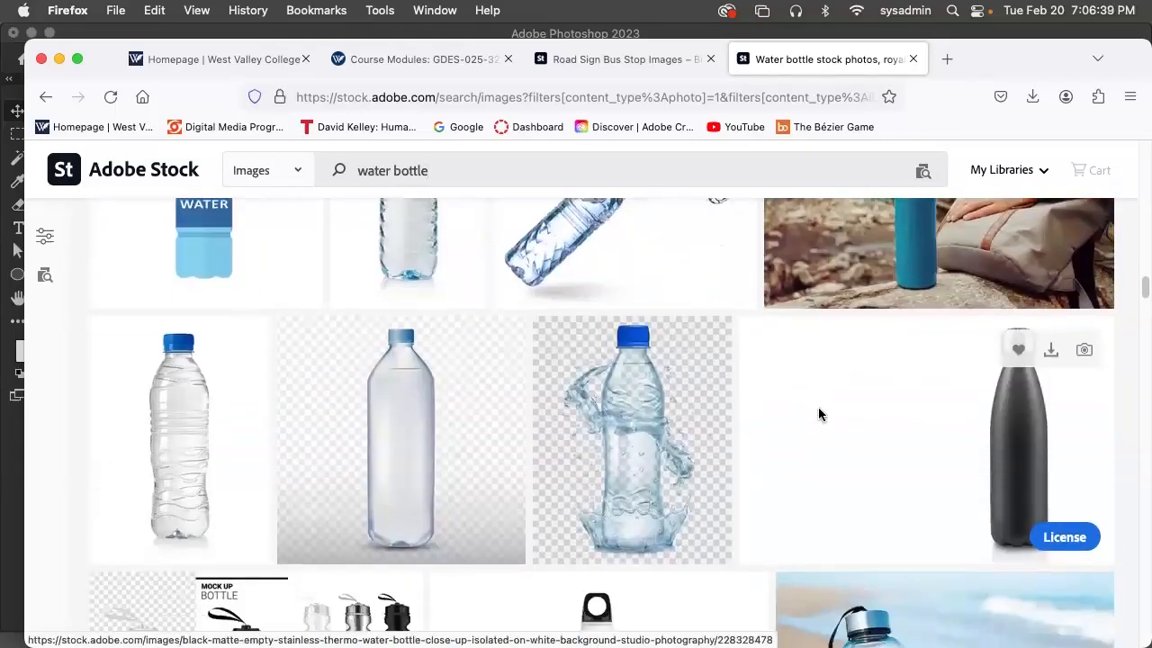
scroll(818, 415, down, 2)
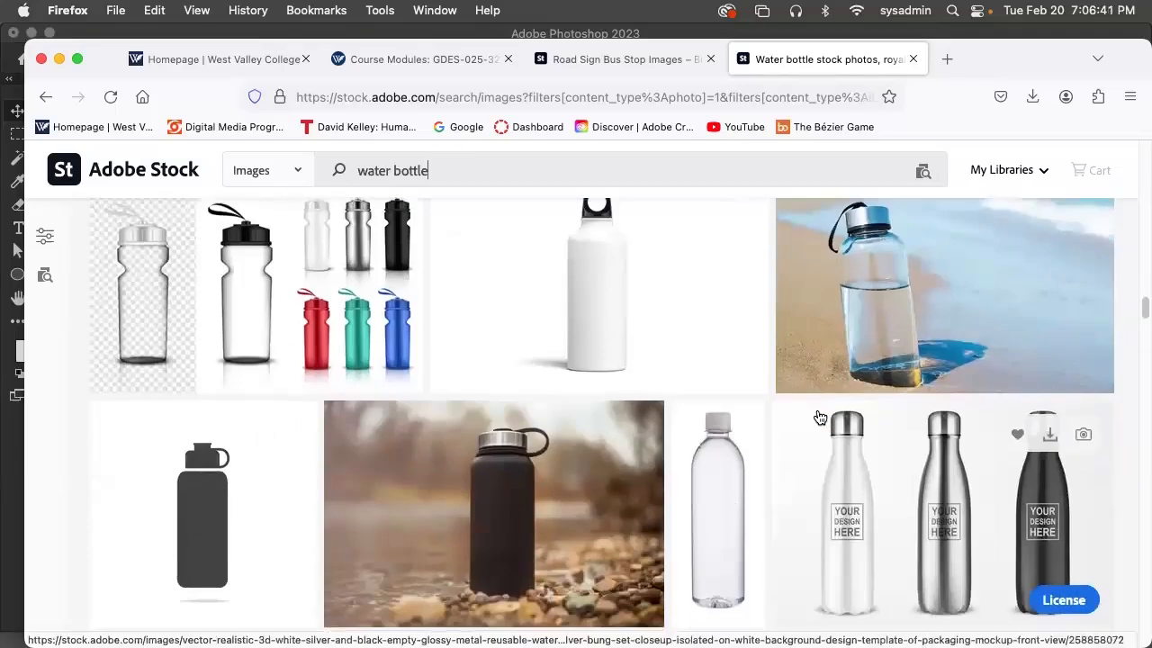
scroll(873, 414, up, 3)
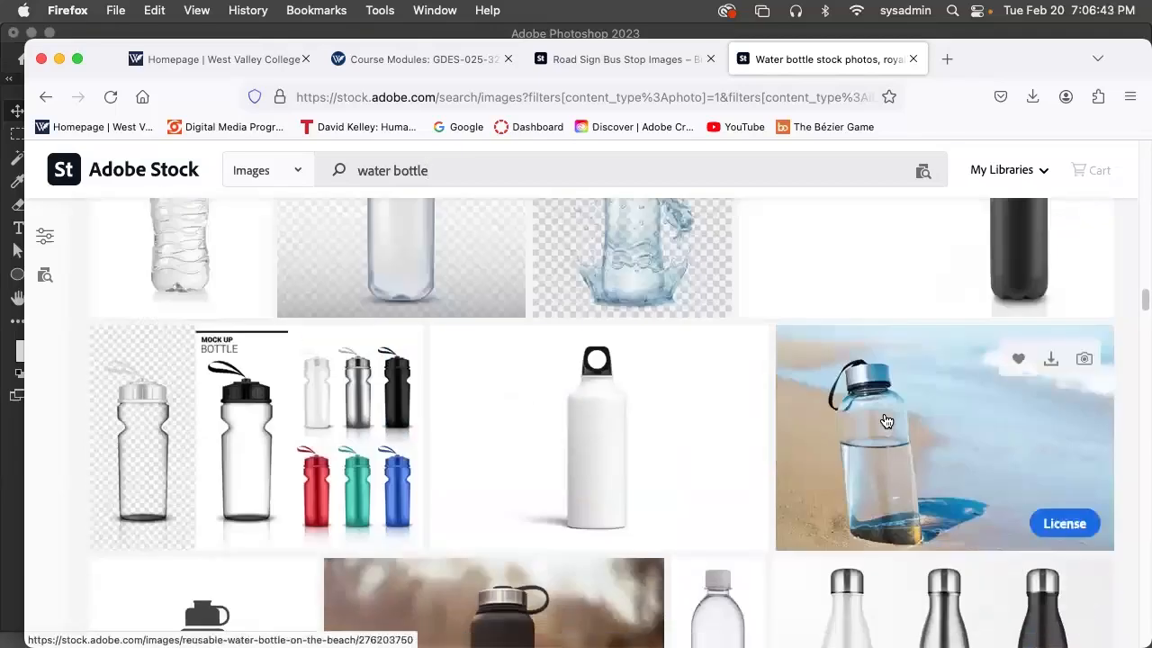
scroll(807, 484, down, 2)
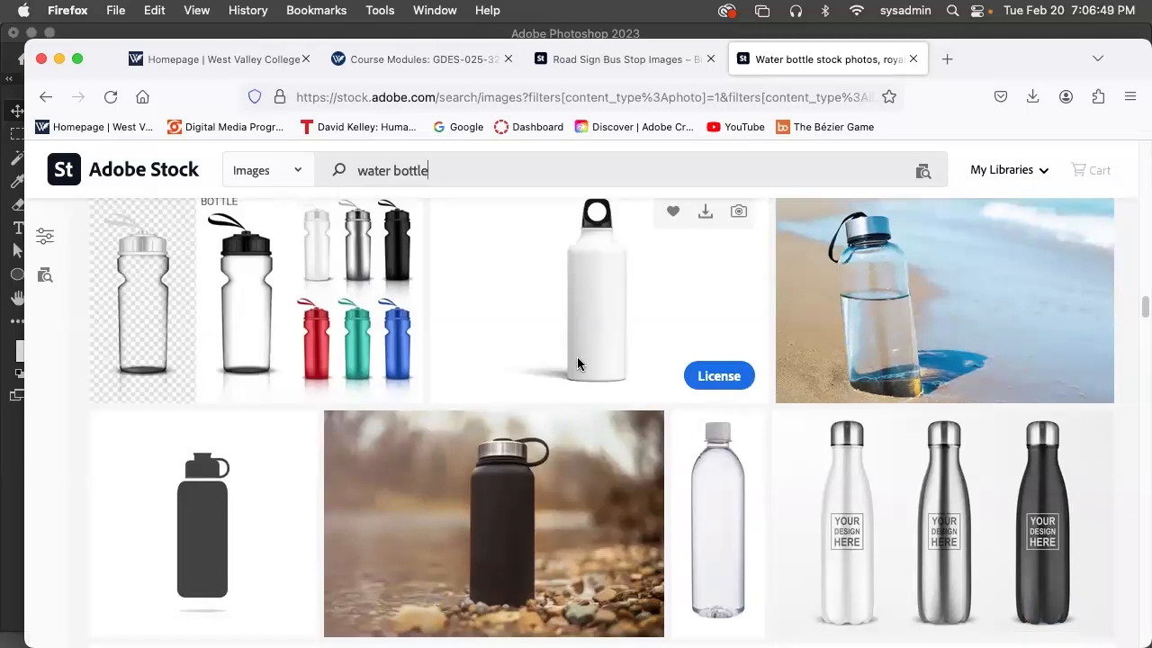
scroll(581, 524, down, 5)
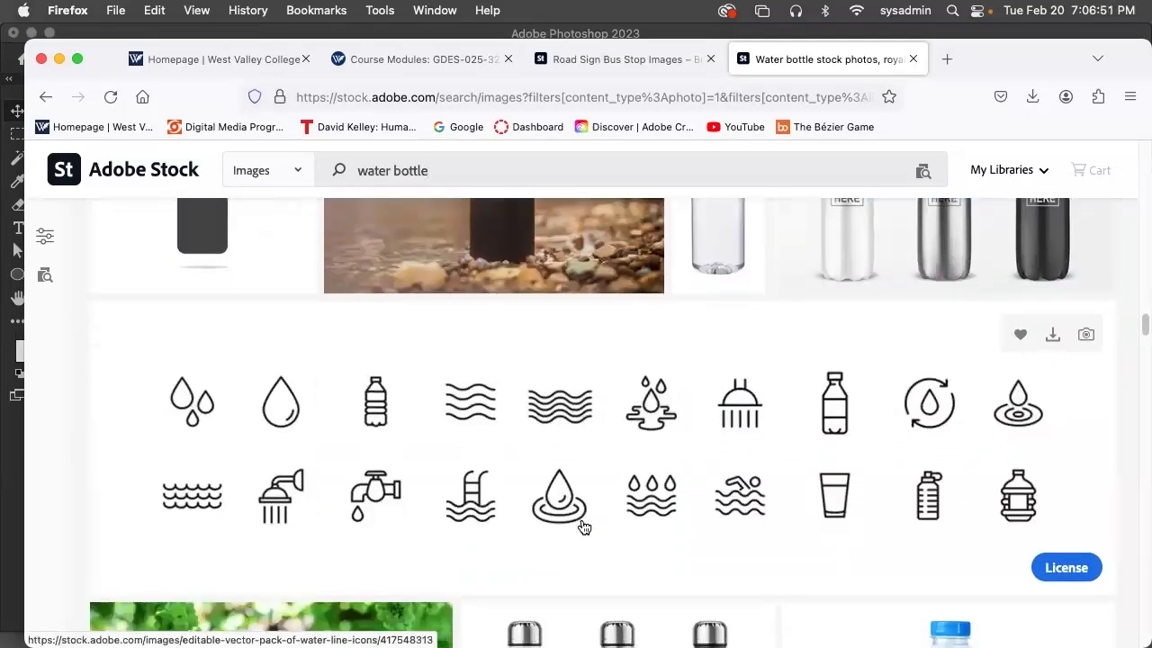
scroll(583, 527, down, 5)
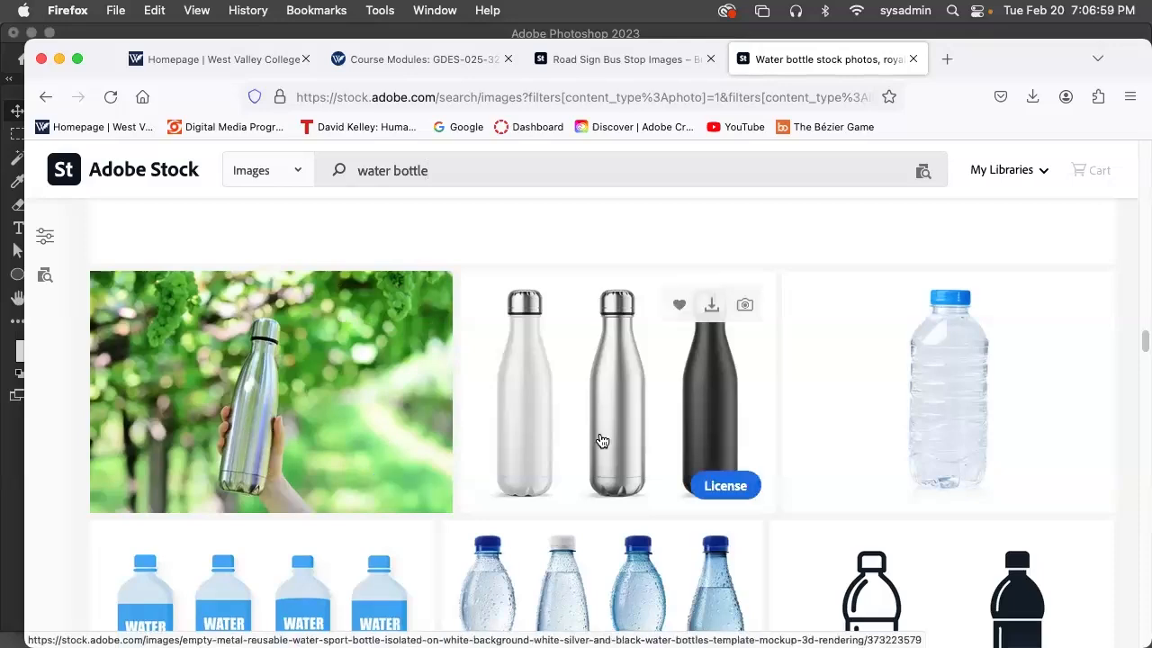
scroll(602, 440, down, 15)
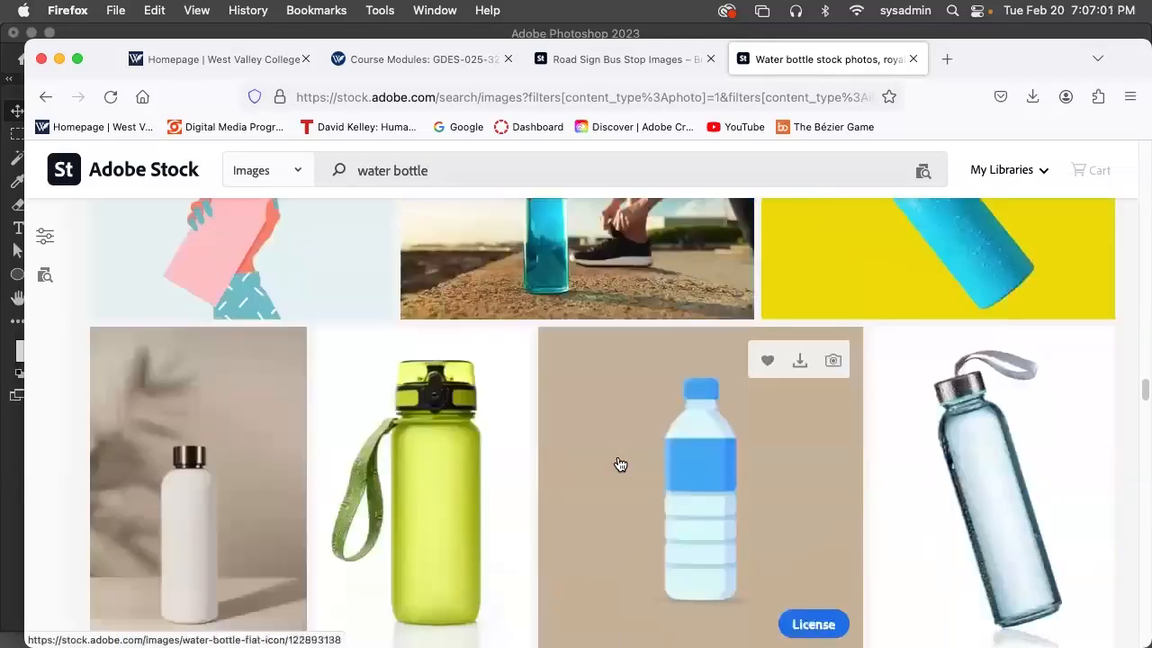
scroll(620, 464, down, 15)
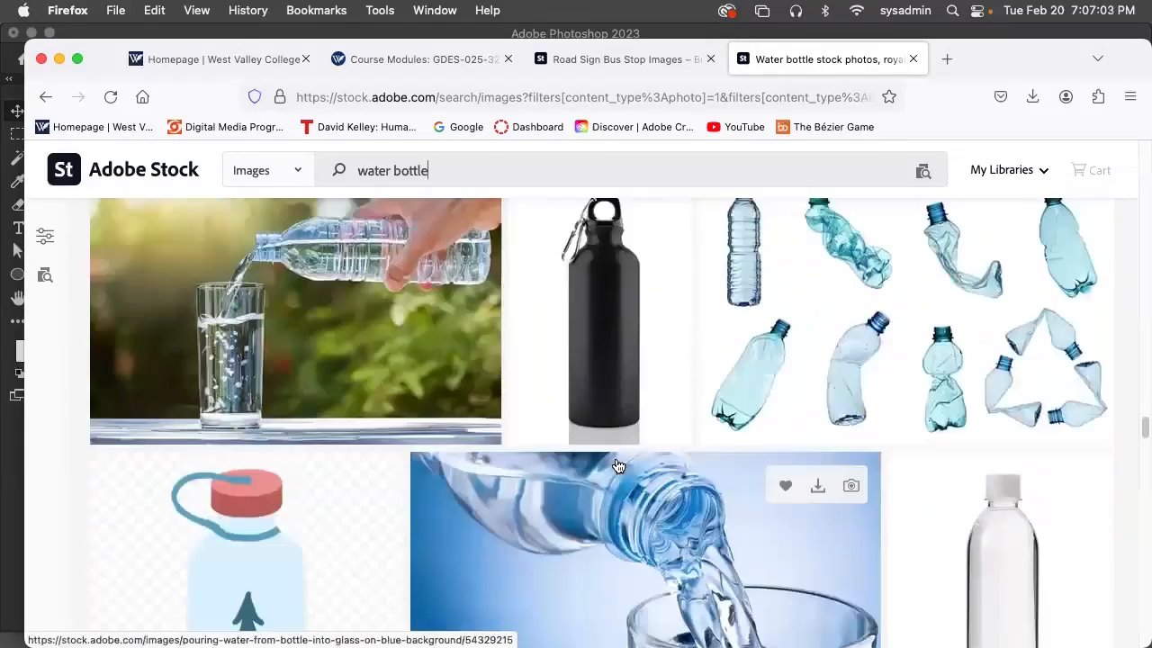
scroll(618, 465, down, 15)
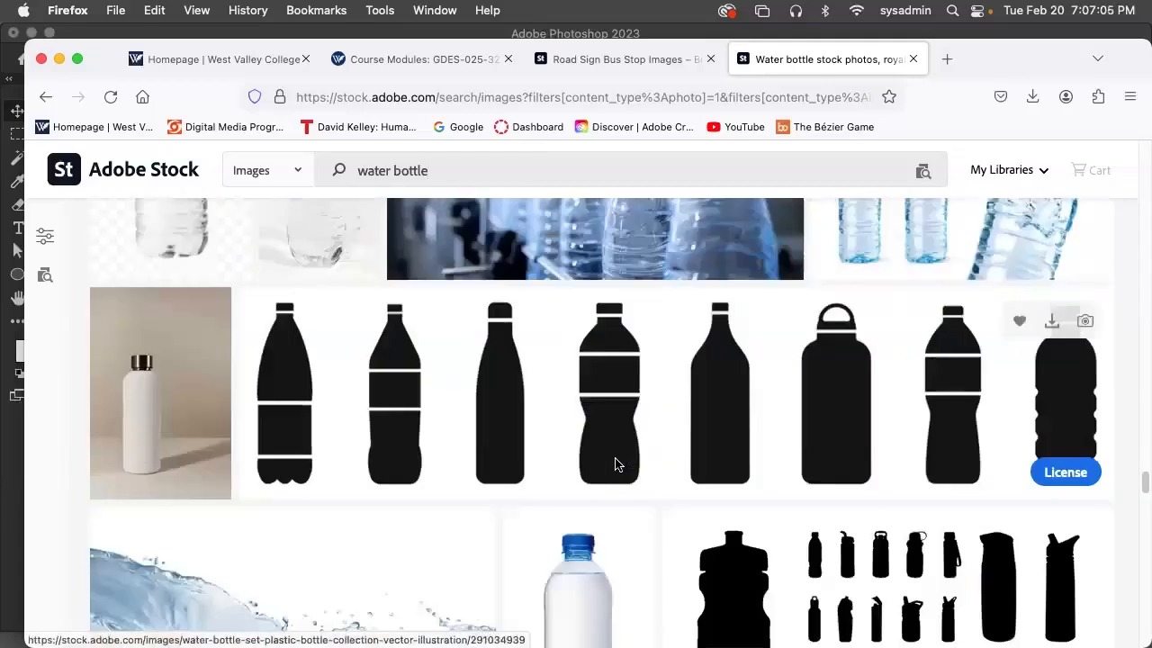
scroll(616, 464, down, 15)
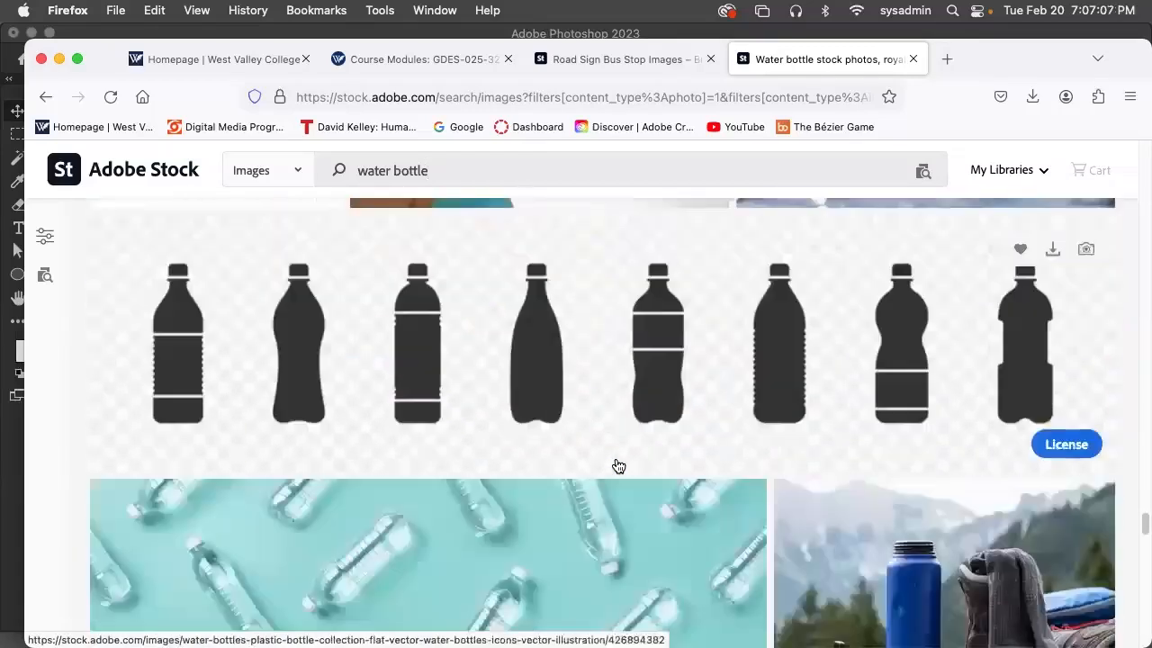
scroll(618, 465, down, 15)
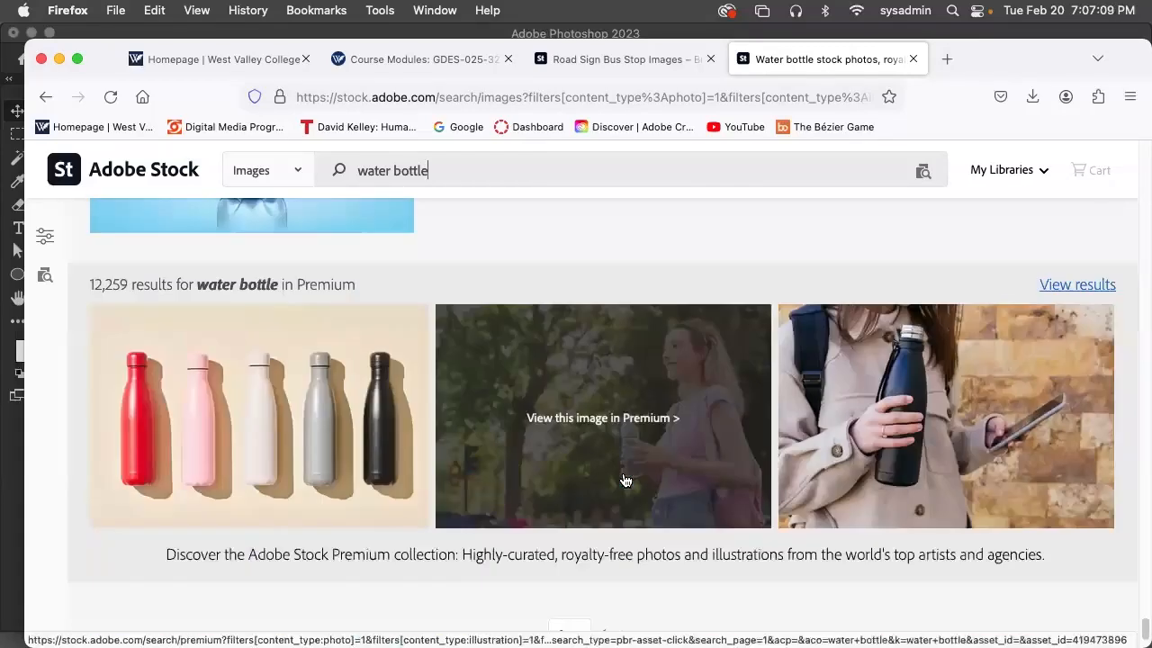